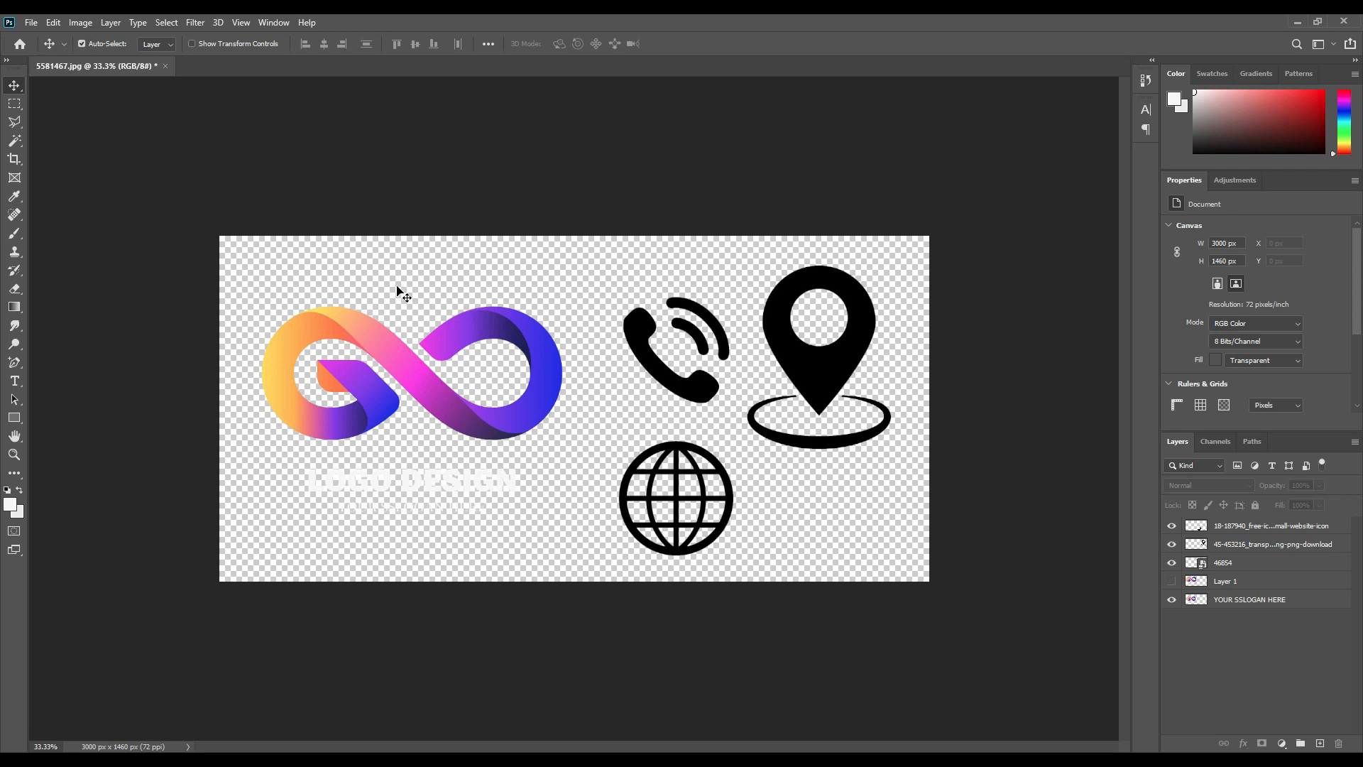
Create a new document in inches: width 3.5, height 2, resolution 300 ppi.
left_click(33, 26)
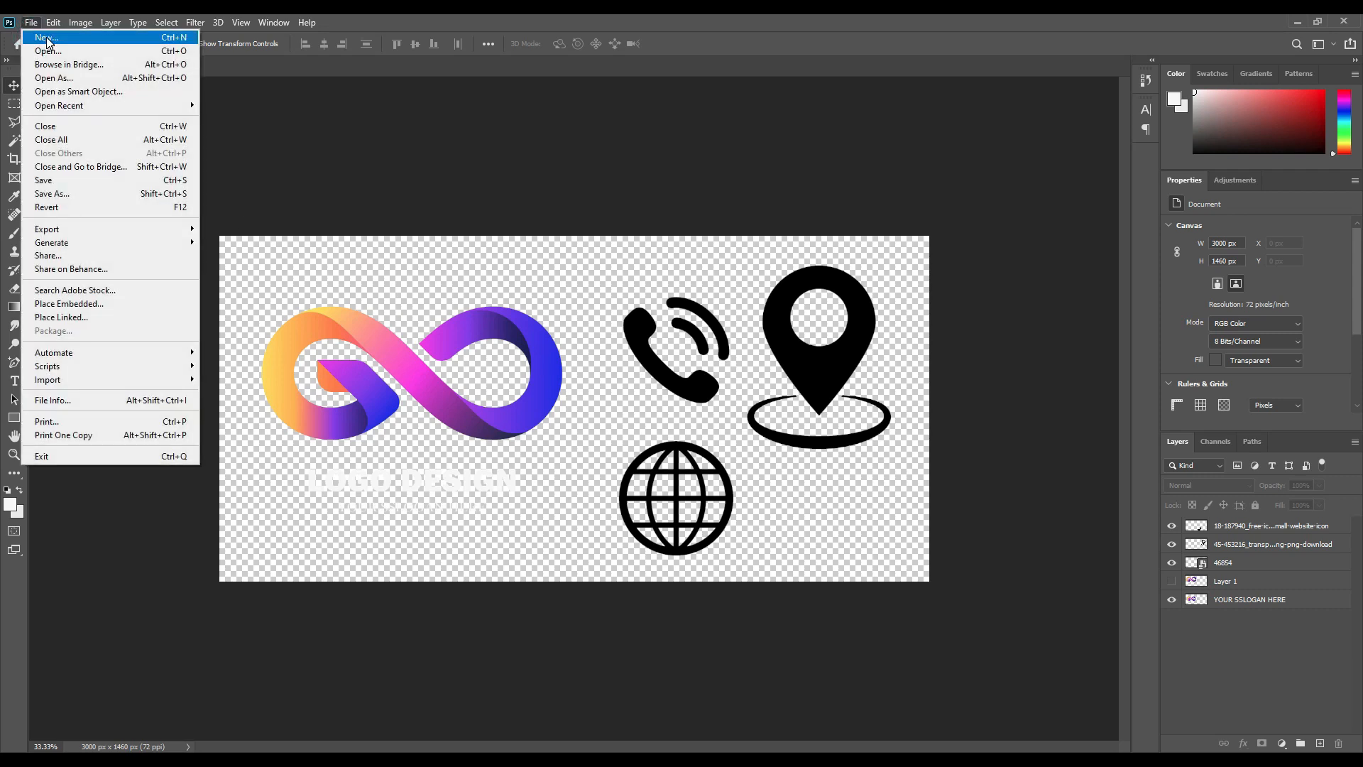
left_click(47, 39)
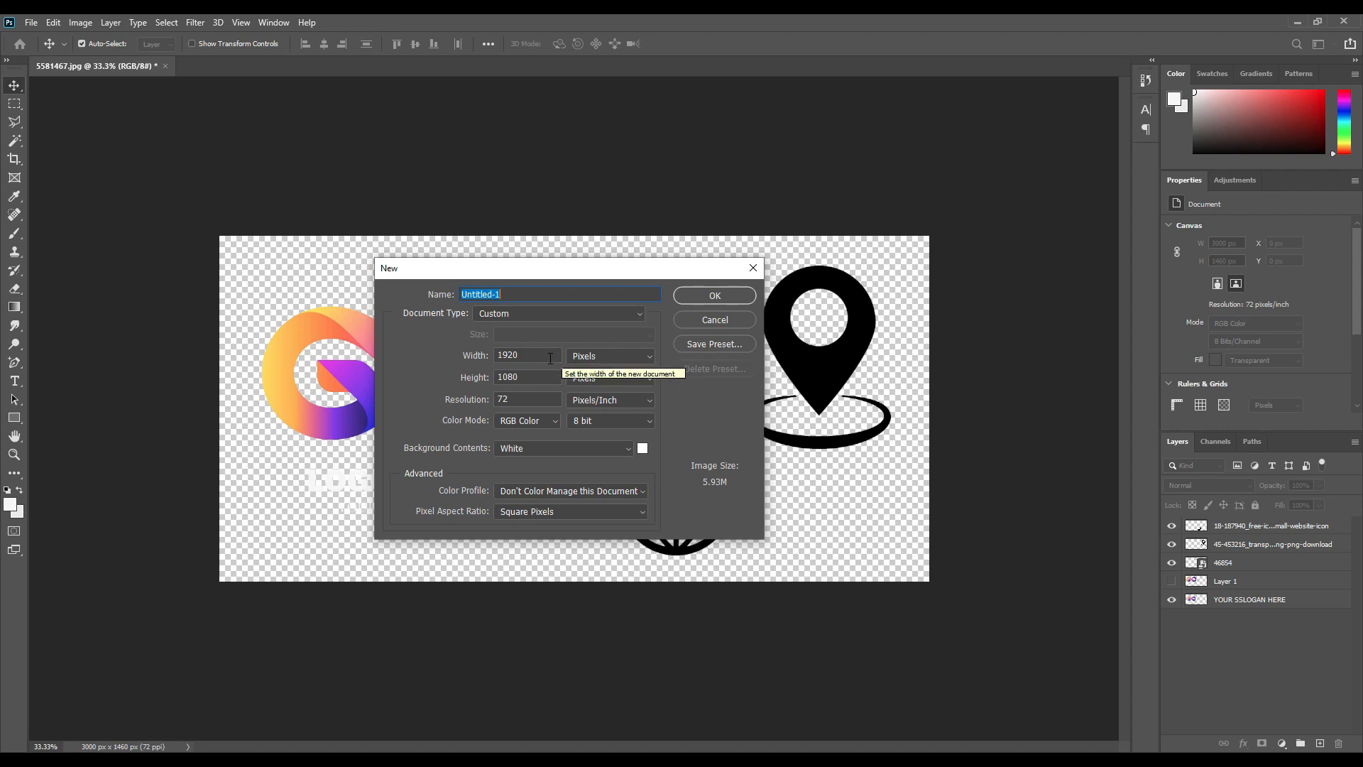
left_click(604, 357)
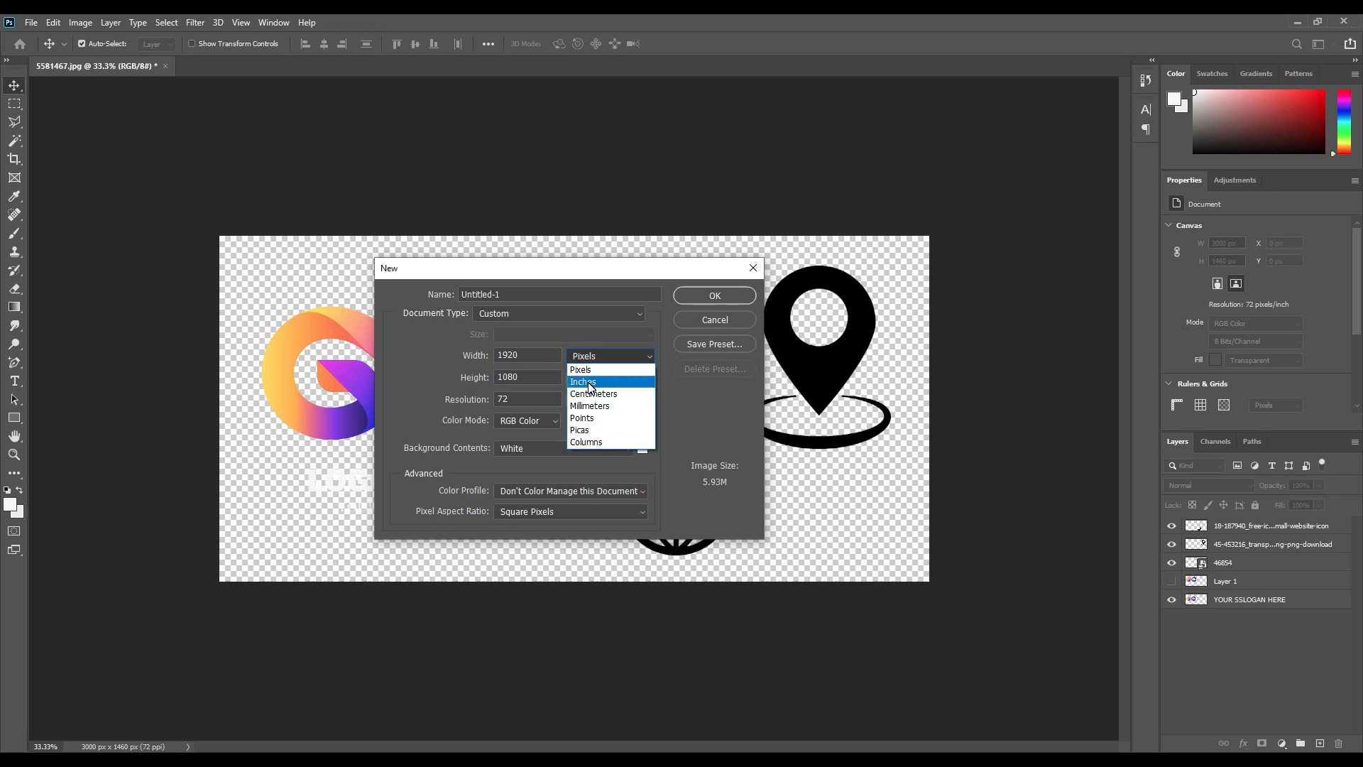
left_click(589, 383)
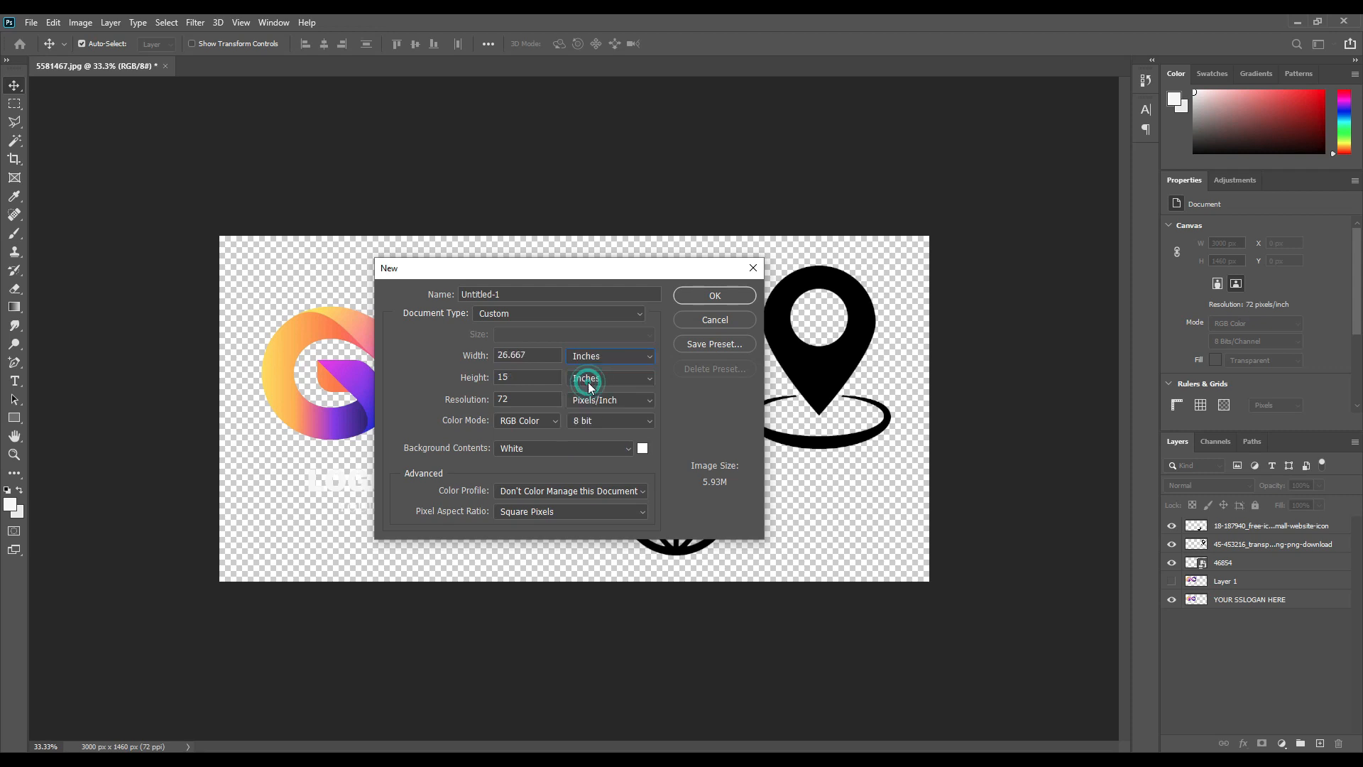
double_click(537, 356)
type("3.5")
double_click(522, 381)
type("2")
double_click(531, 399)
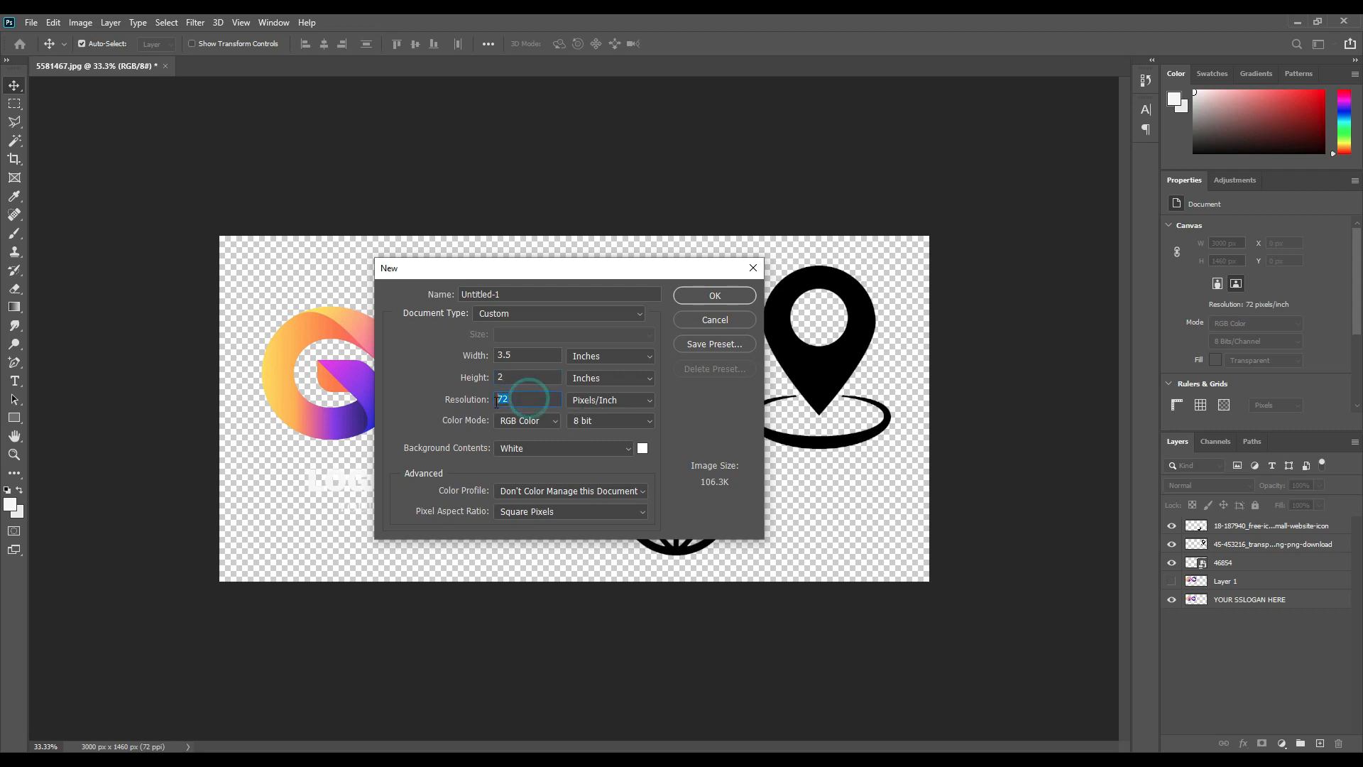
type("300")
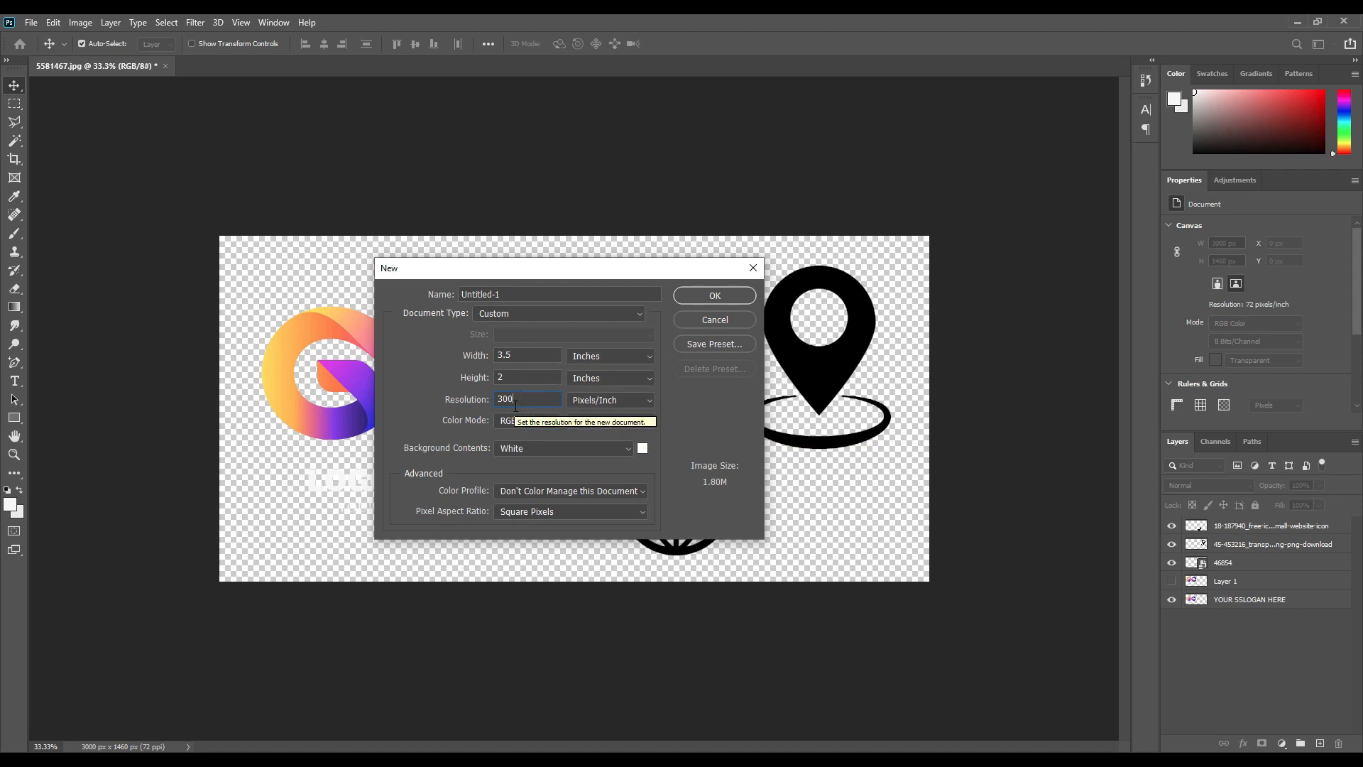
left_click(696, 295)
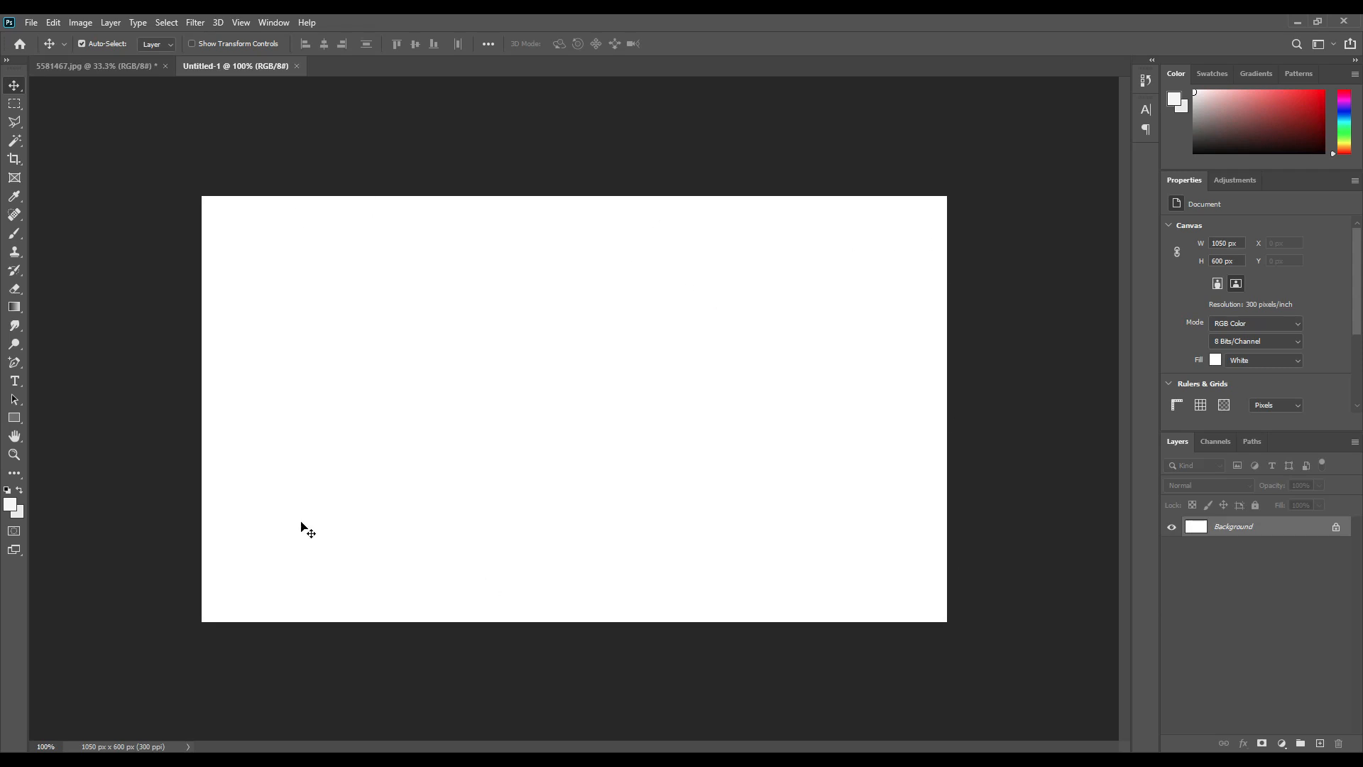
Draw a closed triangle shape with the Pen tool hanging from the canvas top edge.
left_click(15, 364)
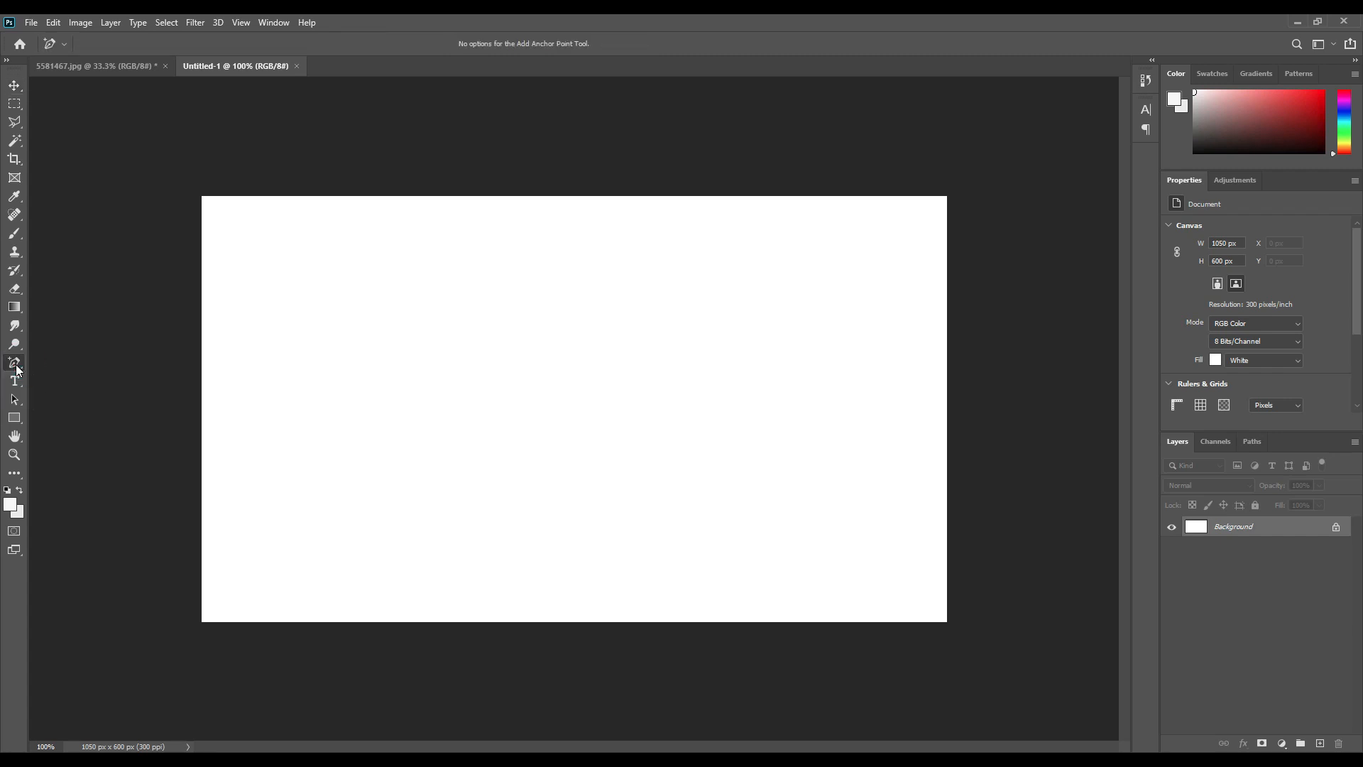
left_click(64, 364)
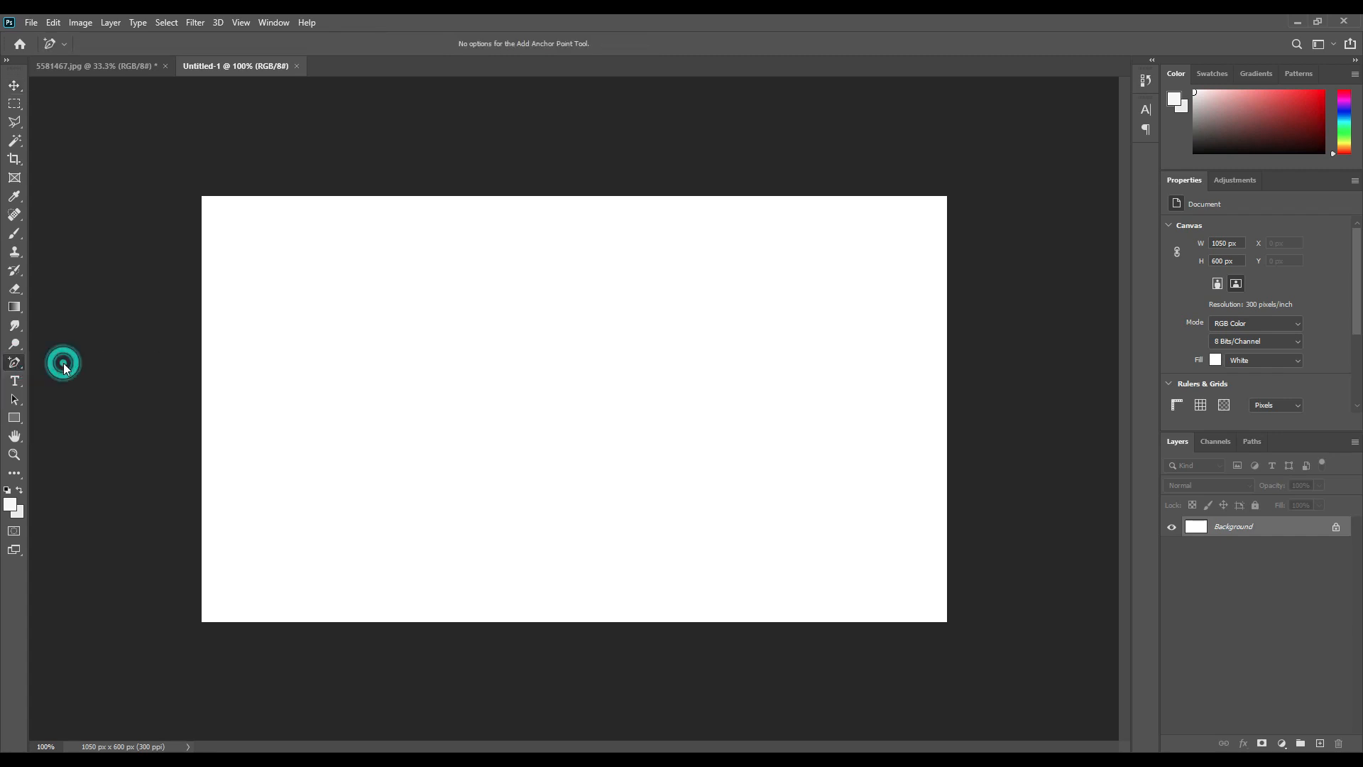
left_click(387, 198)
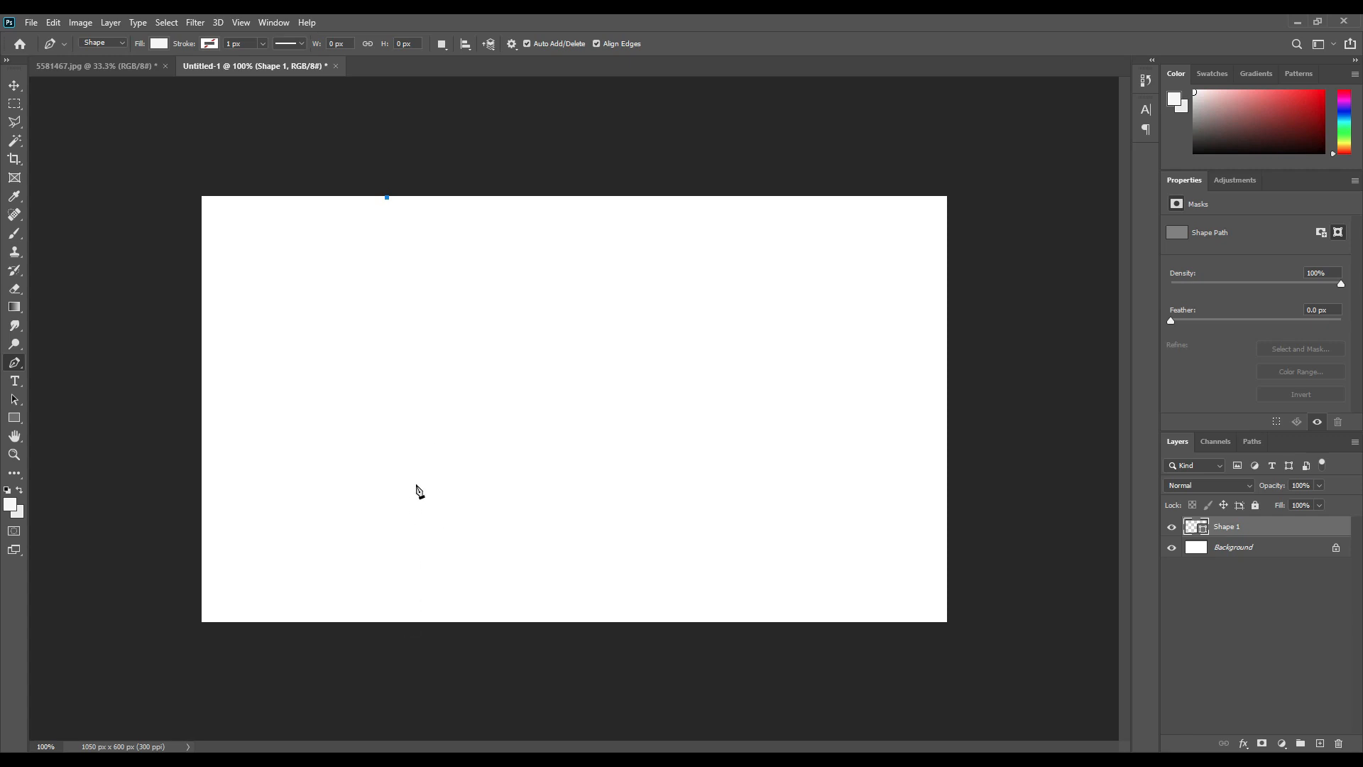
left_click(422, 416)
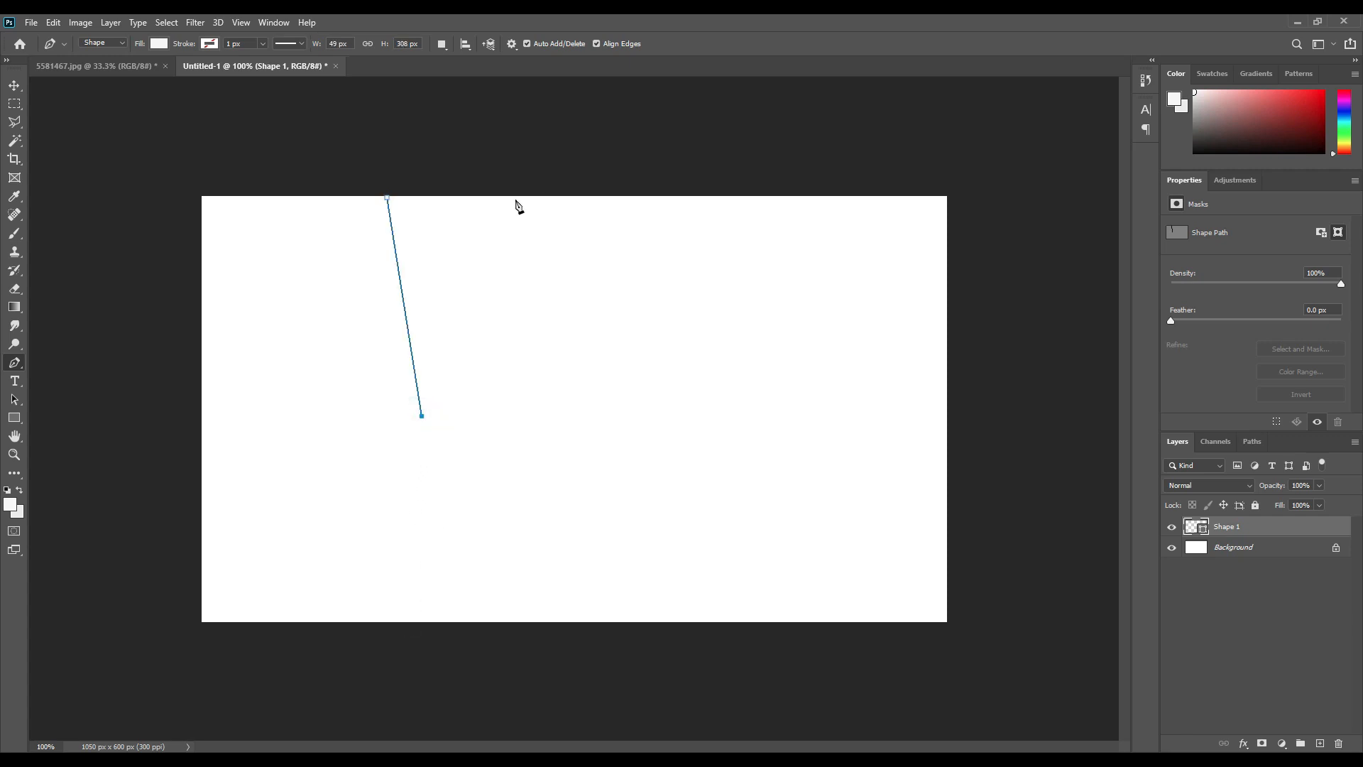
left_click(448, 196)
left_click(387, 199)
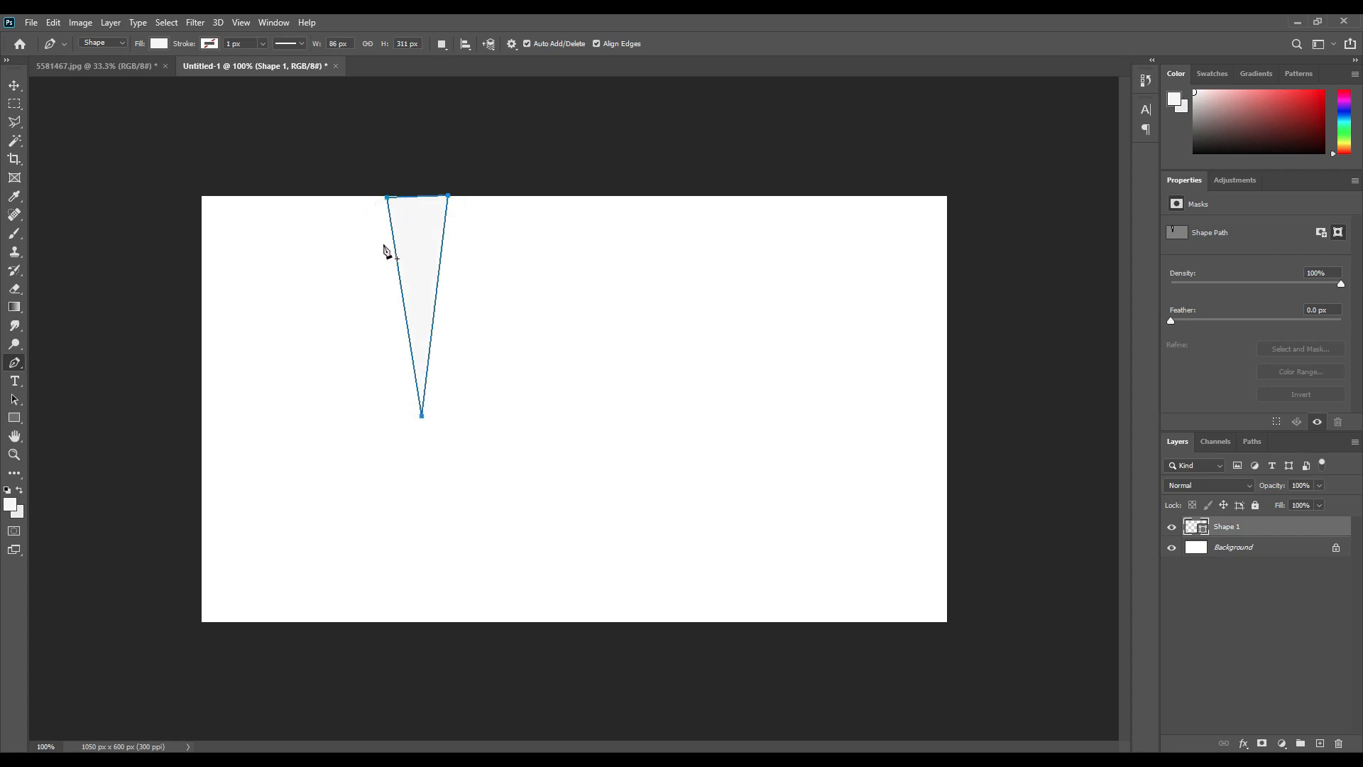
Add anchor points and bend the triangle's edges into a curved, tapering sliver.
right_click(15, 364)
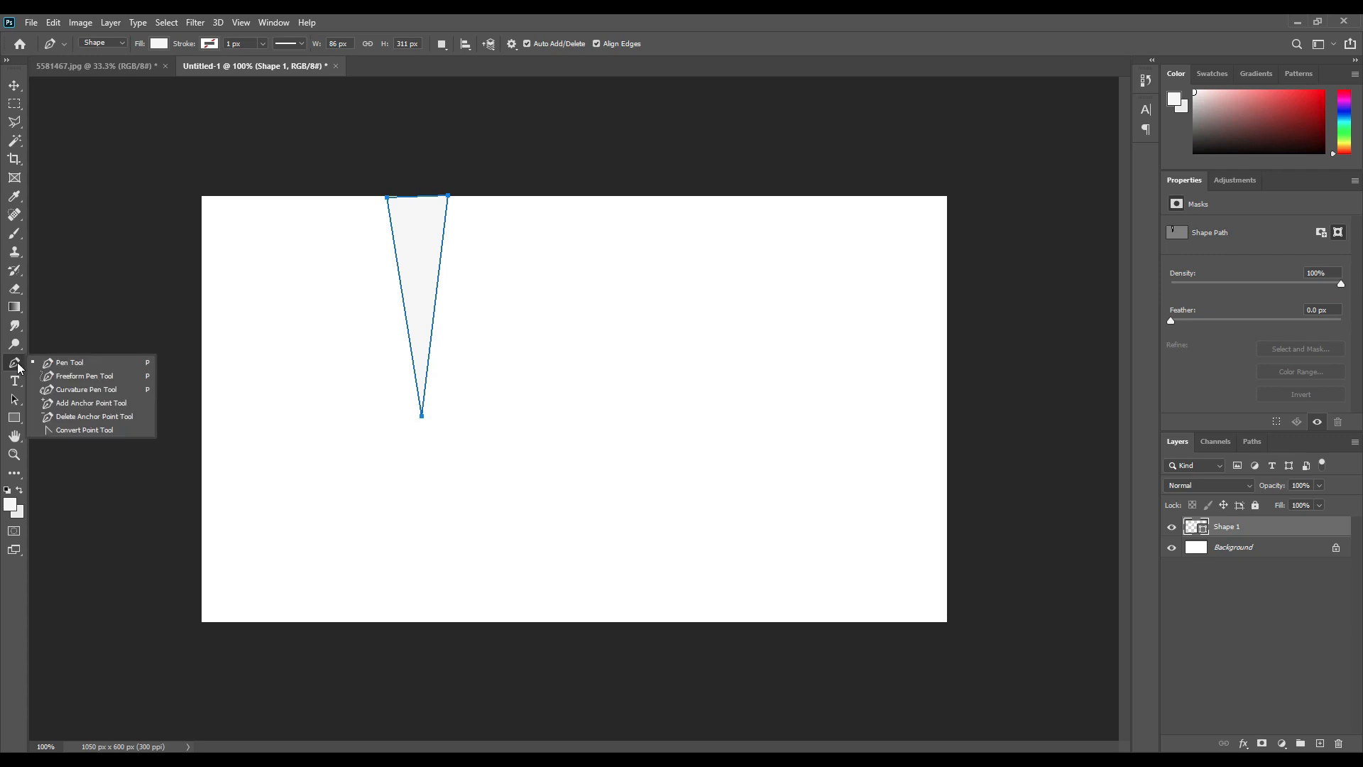
left_click(66, 404)
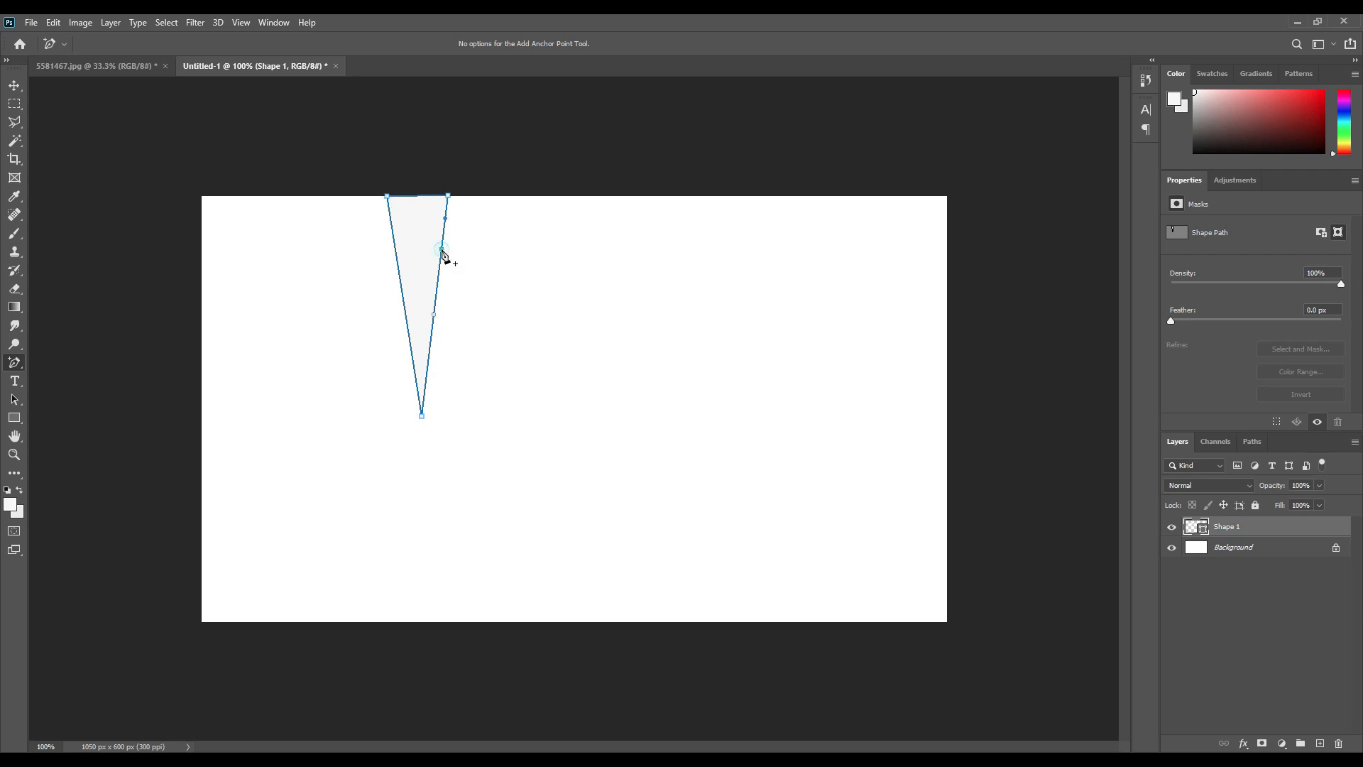
left_click_drag(442, 251, 463, 249)
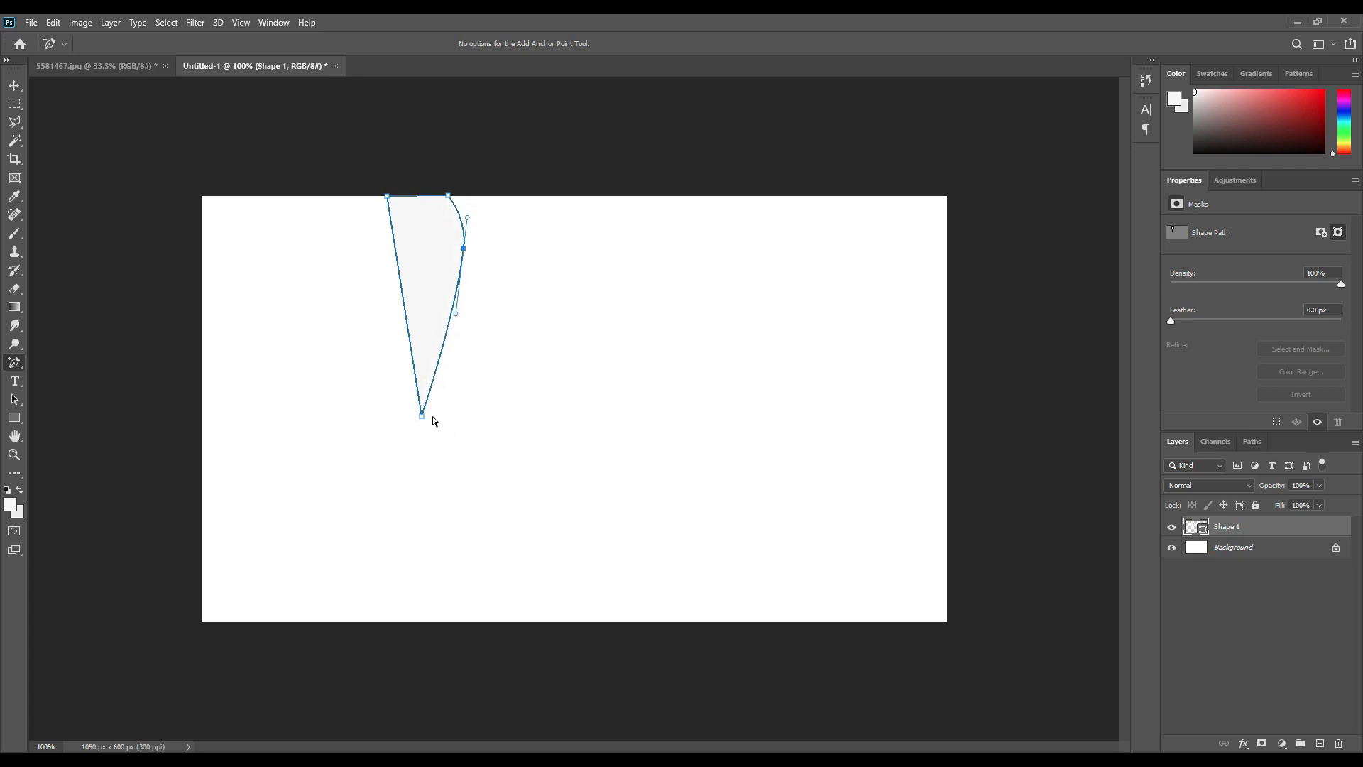
left_click_drag(421, 417, 404, 367)
left_click(395, 249)
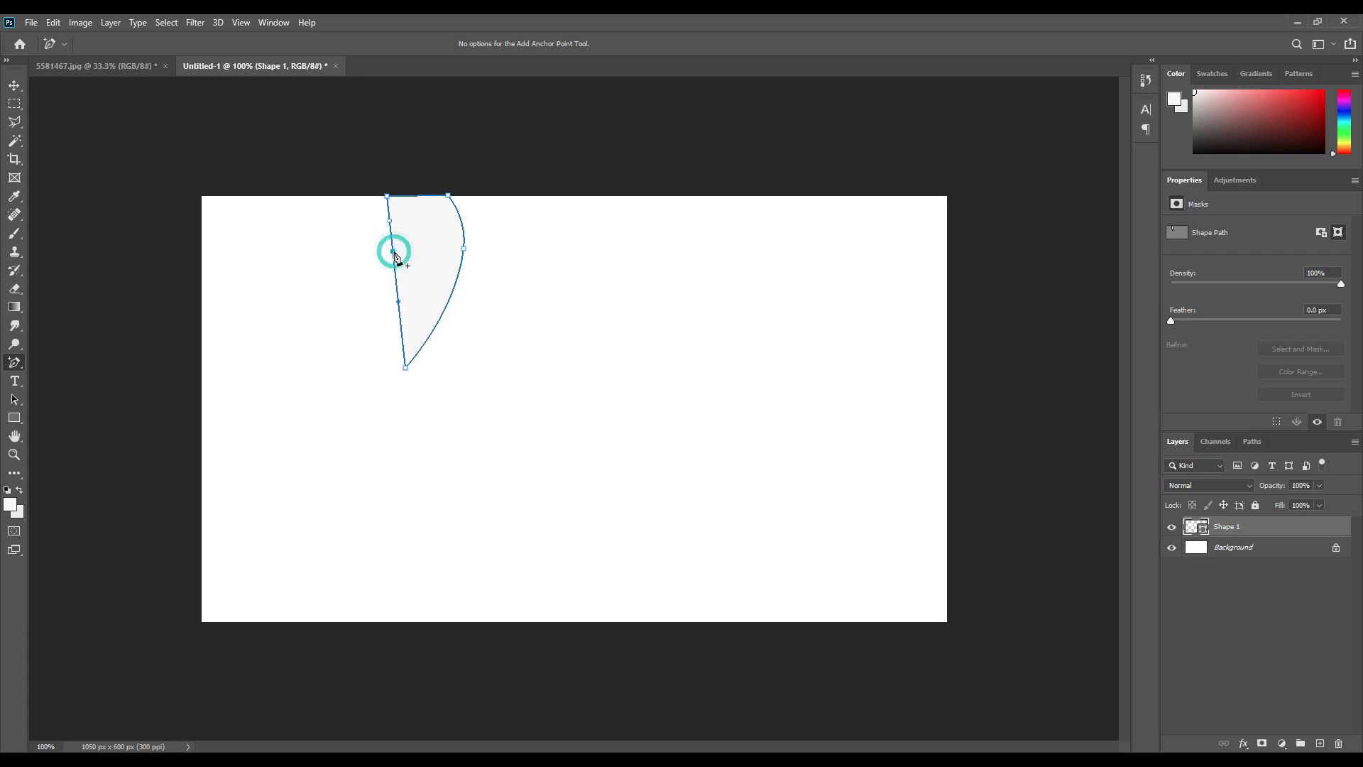
left_click_drag(394, 250, 419, 303)
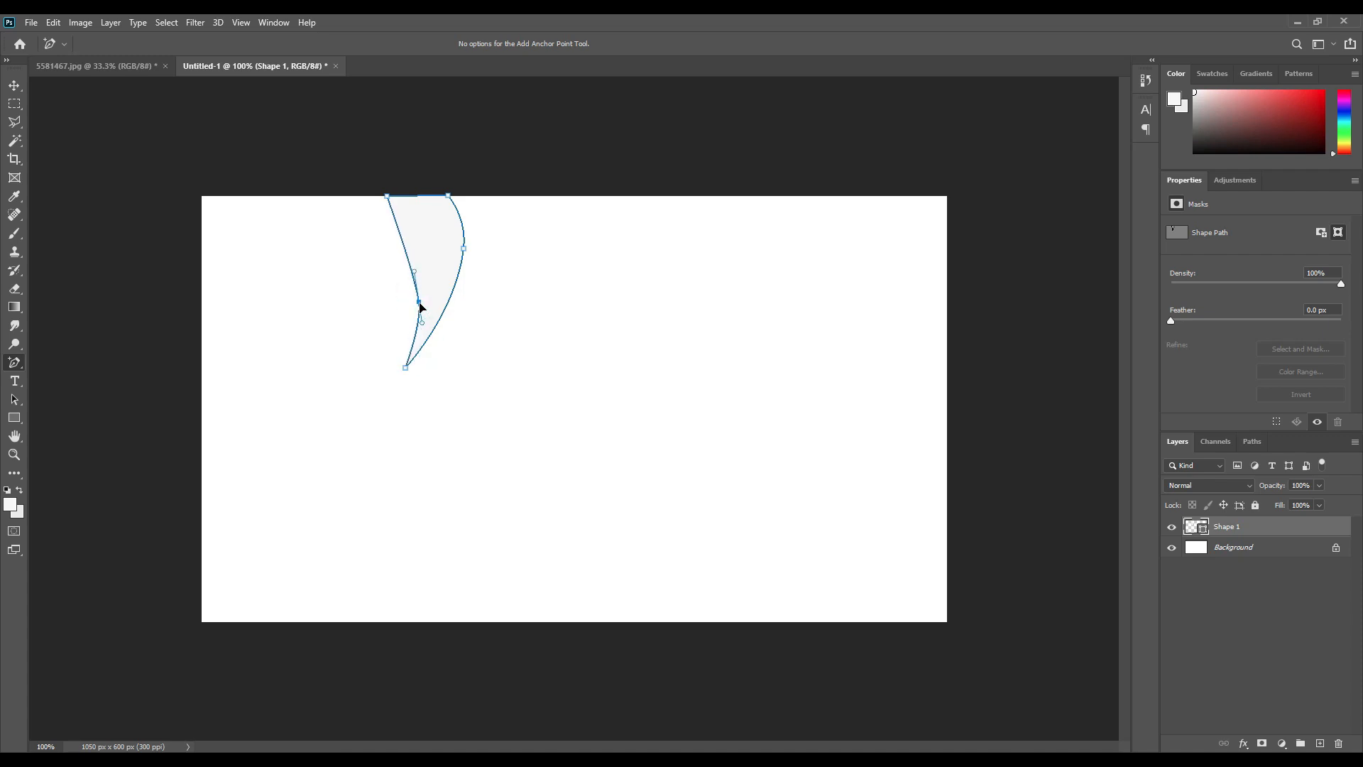
left_click_drag(464, 248, 462, 228)
left_click_drag(419, 302, 424, 245)
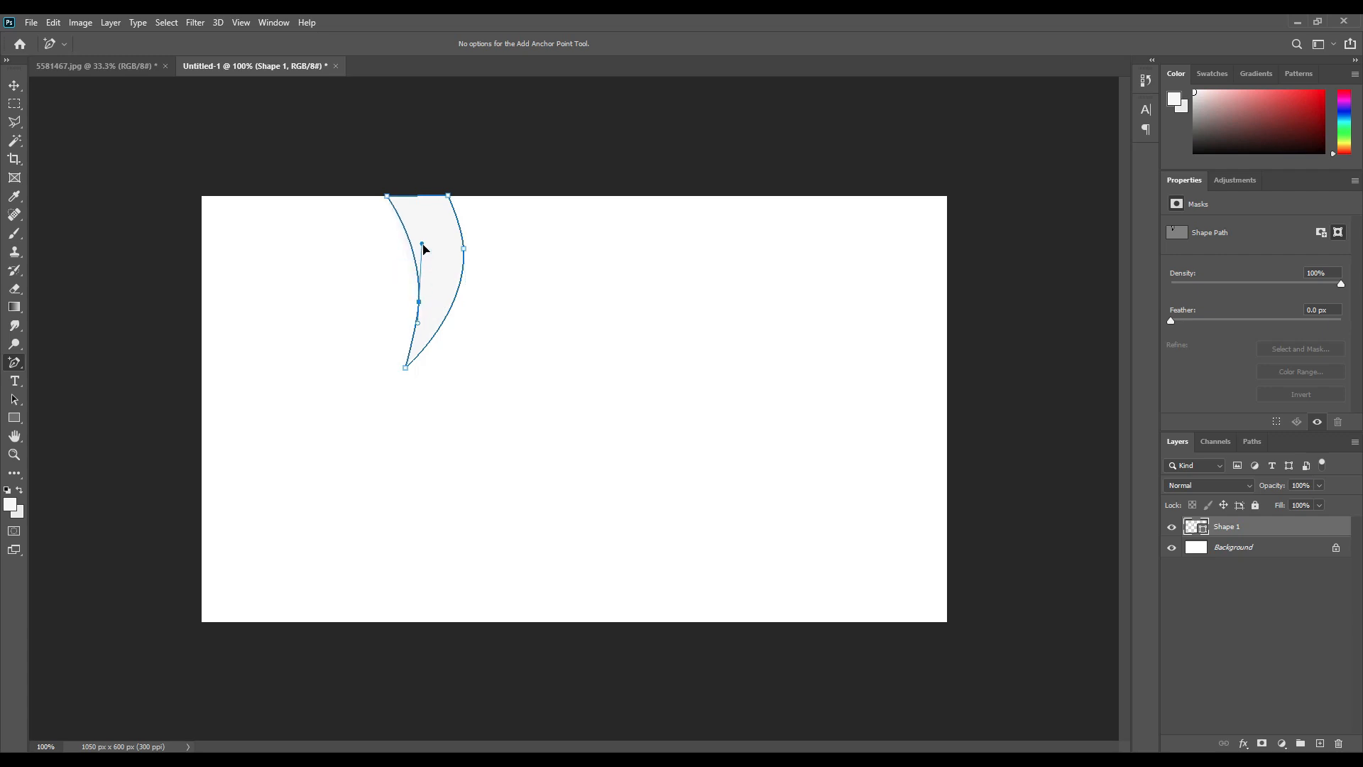
Fill the curved shape red and start a second Pen shape beside it.
double_click(1202, 529)
left_click_drag(962, 383, 1077, 363)
left_click(1198, 355)
right_click(22, 362)
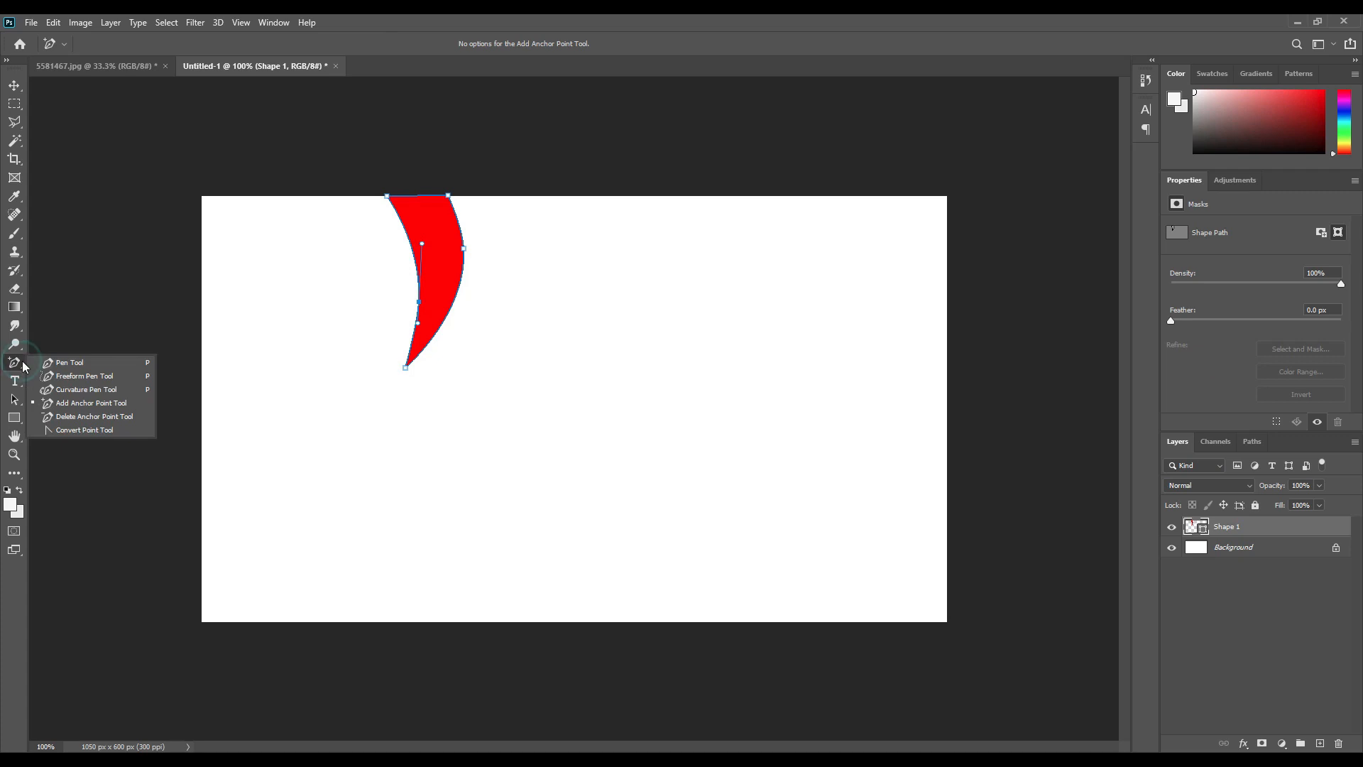
left_click(69, 362)
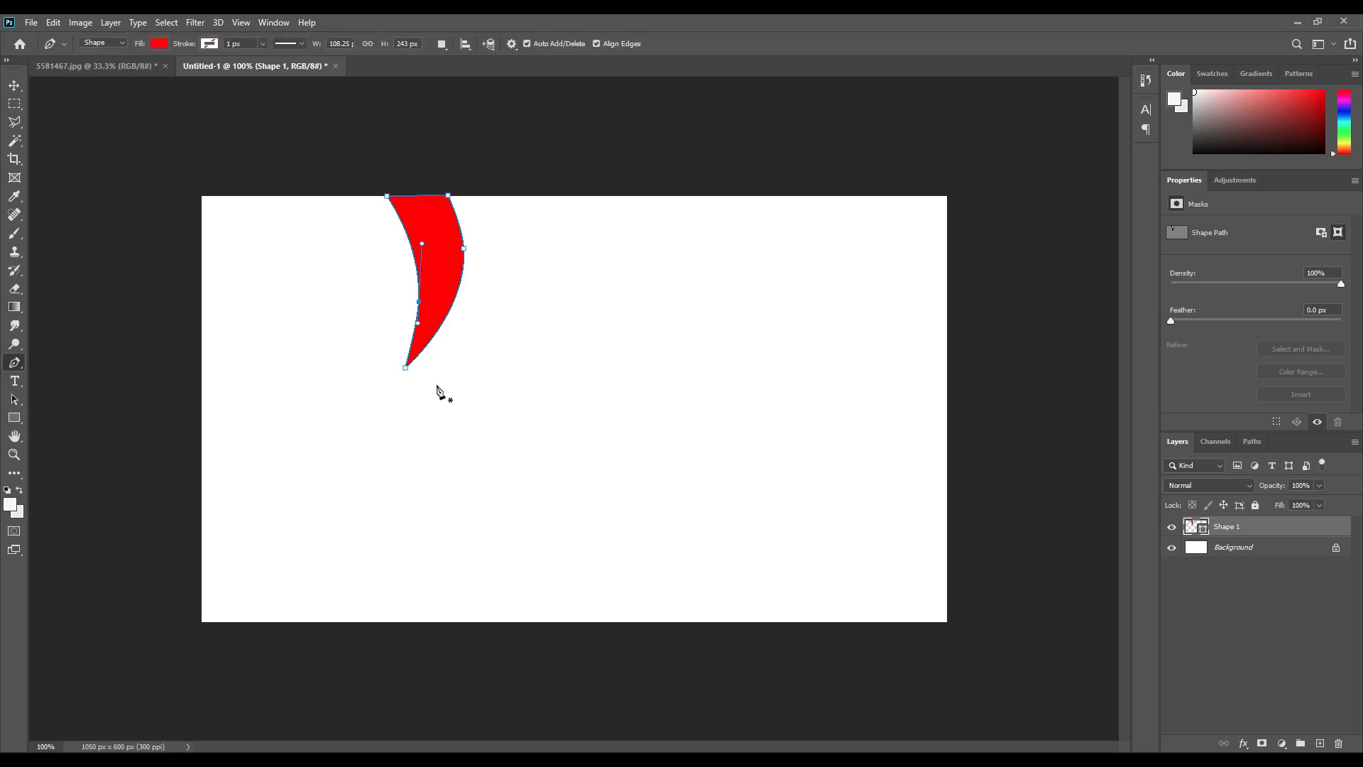
left_click(471, 273)
Close the second triangle at the canvas bottom and fill it dark maroon.
left_click(308, 621)
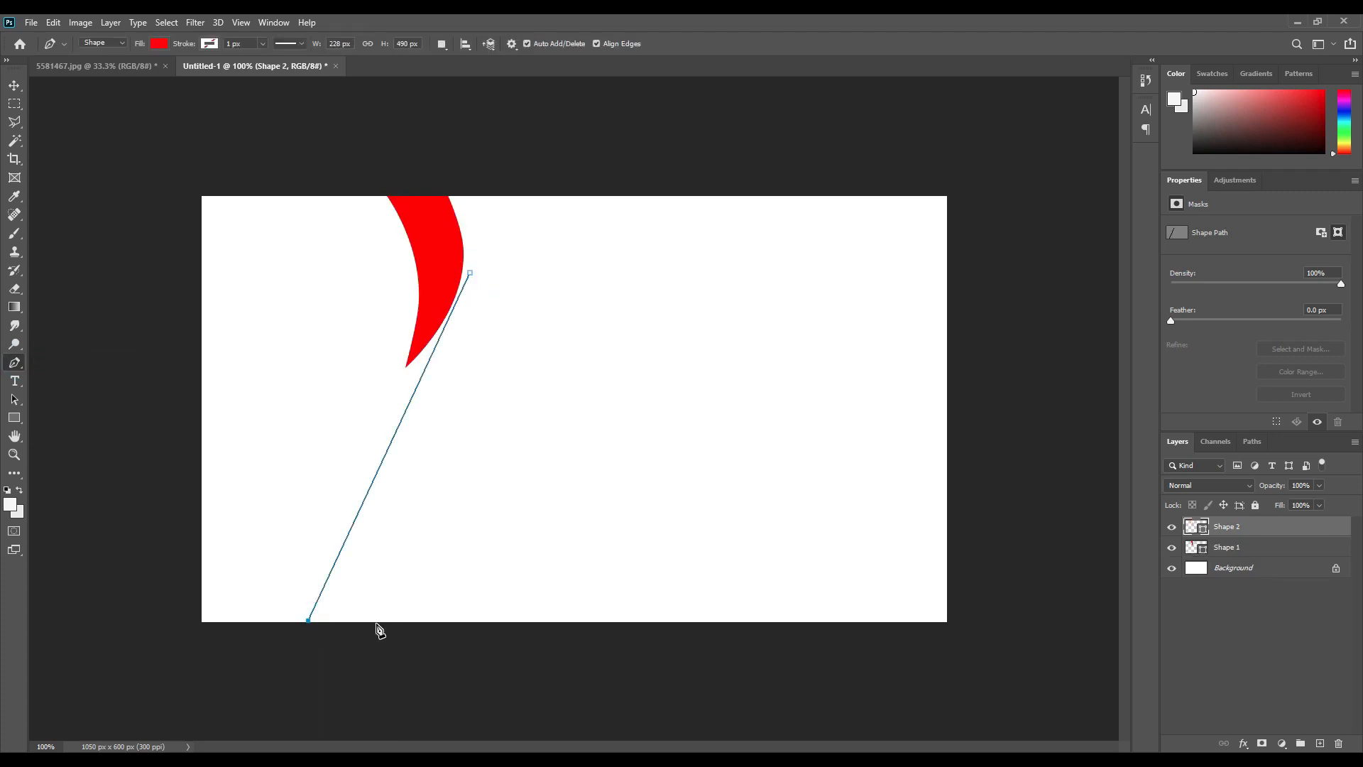
left_click(376, 623)
left_click(470, 273)
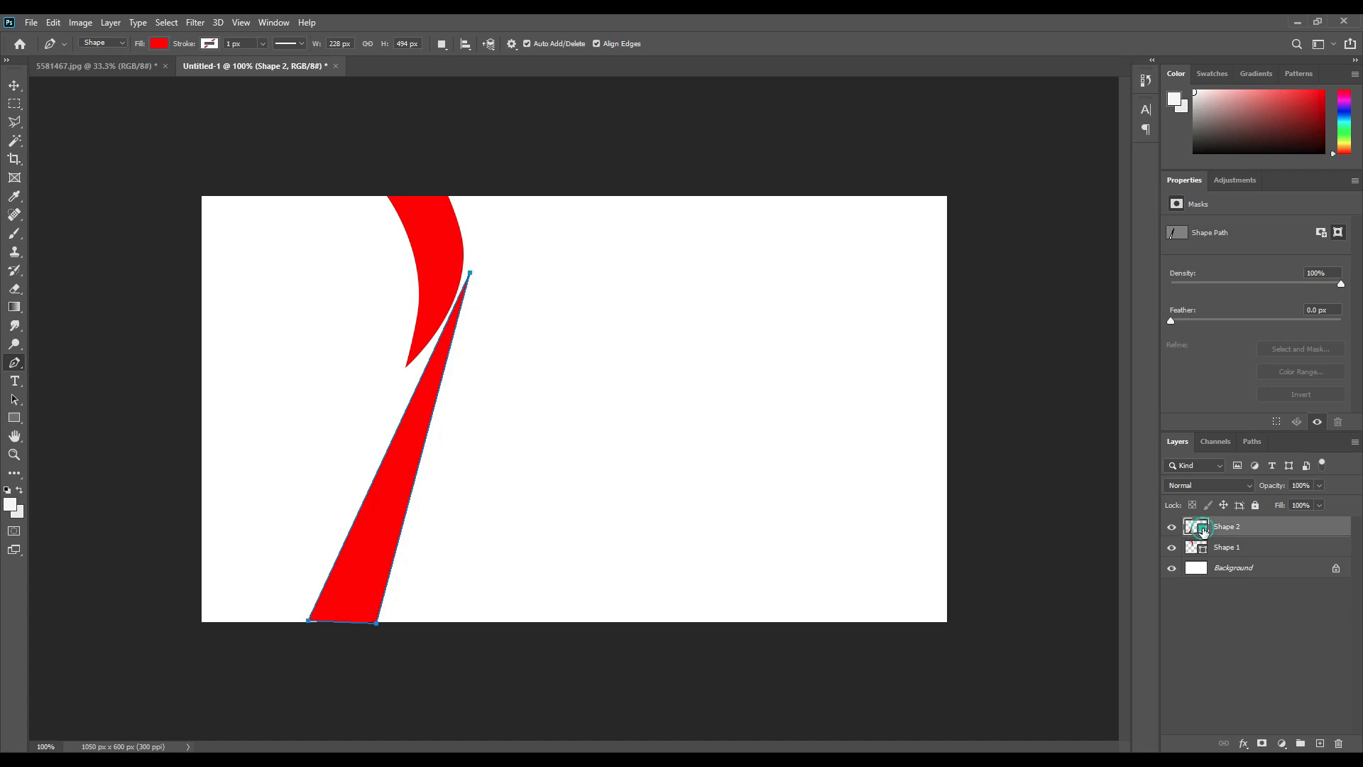
double_click(1203, 531)
left_click_drag(1067, 507, 1072, 483)
left_click(1186, 357)
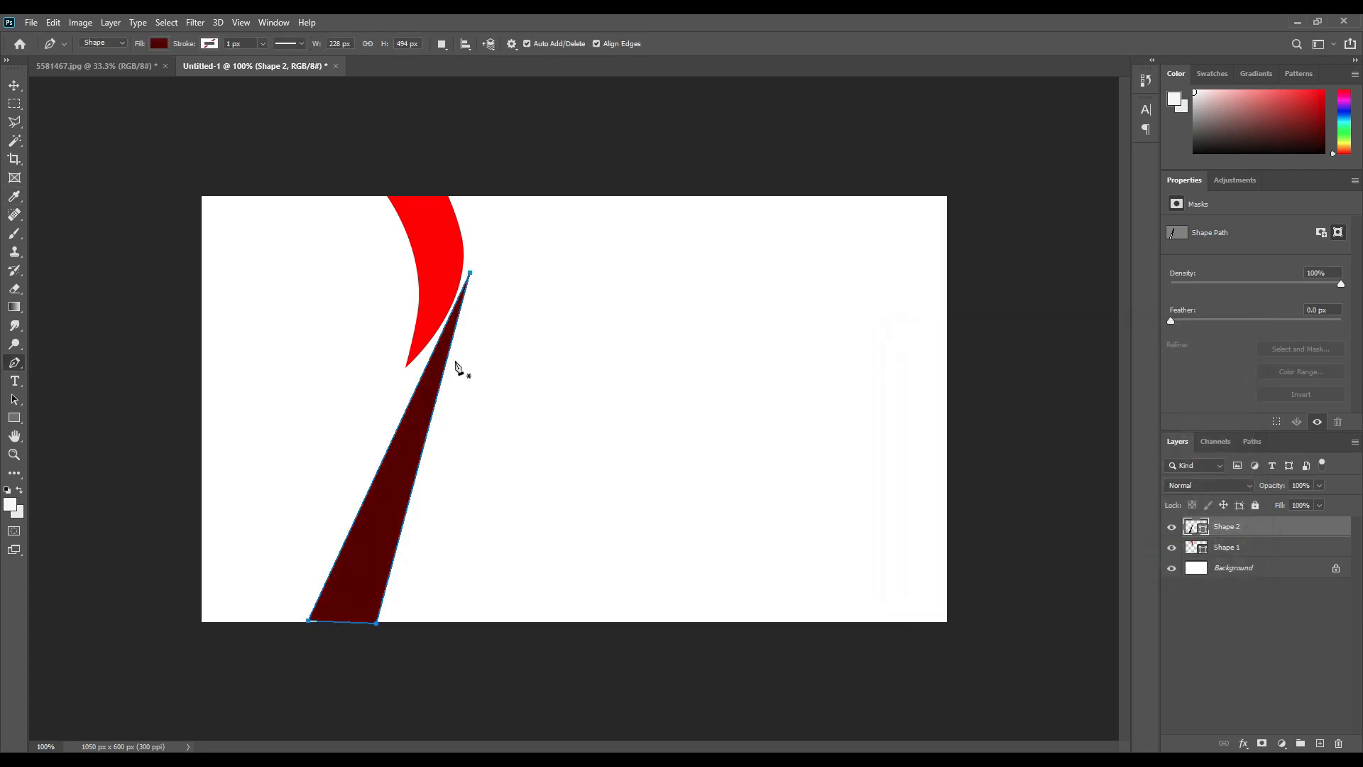
Move the maroon triangle's top point toward the red curve and adjust its base corners.
right_click(15, 363)
left_click(50, 399)
left_click_drag(470, 273, 463, 258)
left_click_drag(370, 609, 380, 622)
right_click(15, 363)
left_click(50, 399)
left_click(474, 272)
left_click(520, 379)
left_click_drag(468, 260, 502, 308)
left_click_drag(474, 272, 464, 259)
left_click(312, 622)
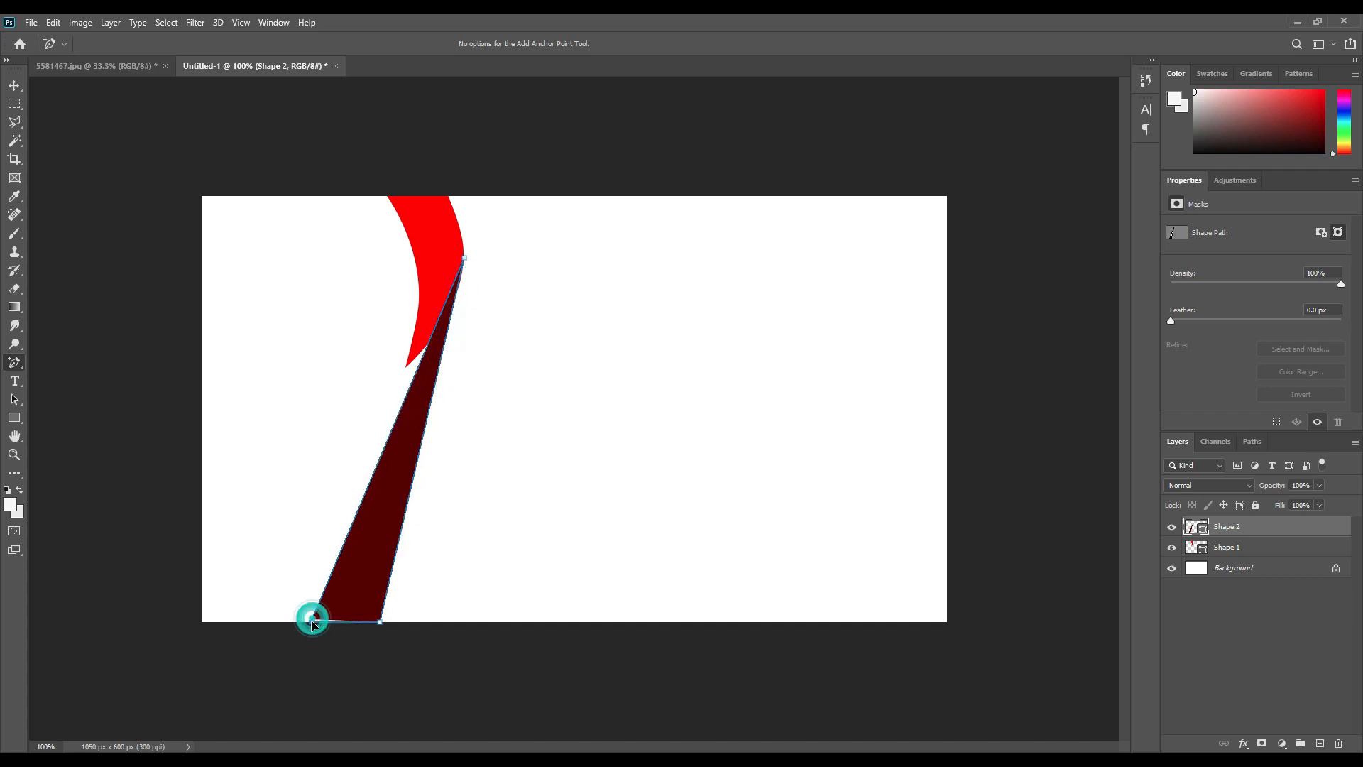
left_click_drag(313, 622, 286, 622)
left_click_drag(380, 622, 356, 622)
Curve the maroon band's side, fine-tune its points, and move Shape 2 beneath Shape 1.
left_click(408, 374)
left_click_drag(435, 349, 443, 319)
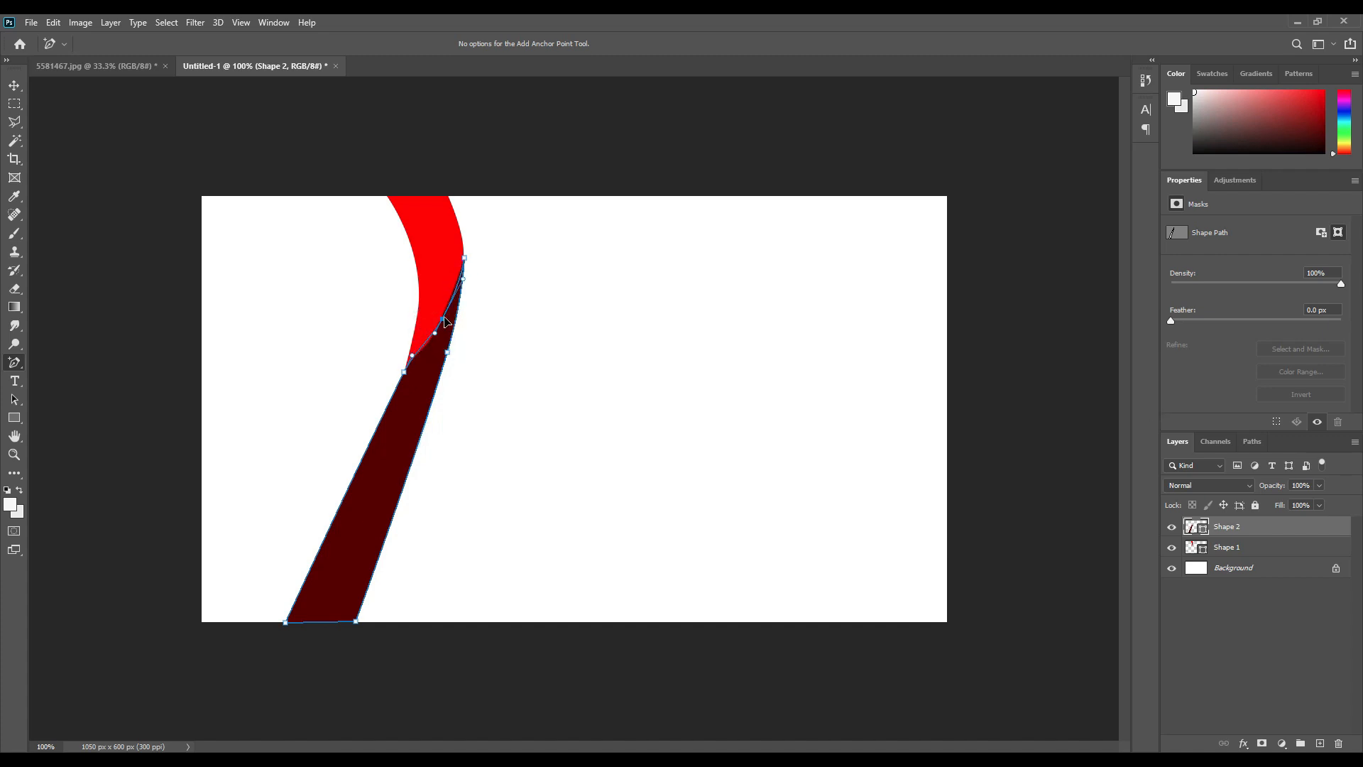
left_click_drag(404, 372, 390, 407)
left_click_drag(285, 623, 300, 623)
left_click_drag(391, 407, 397, 409)
left_click_drag(345, 517, 347, 521)
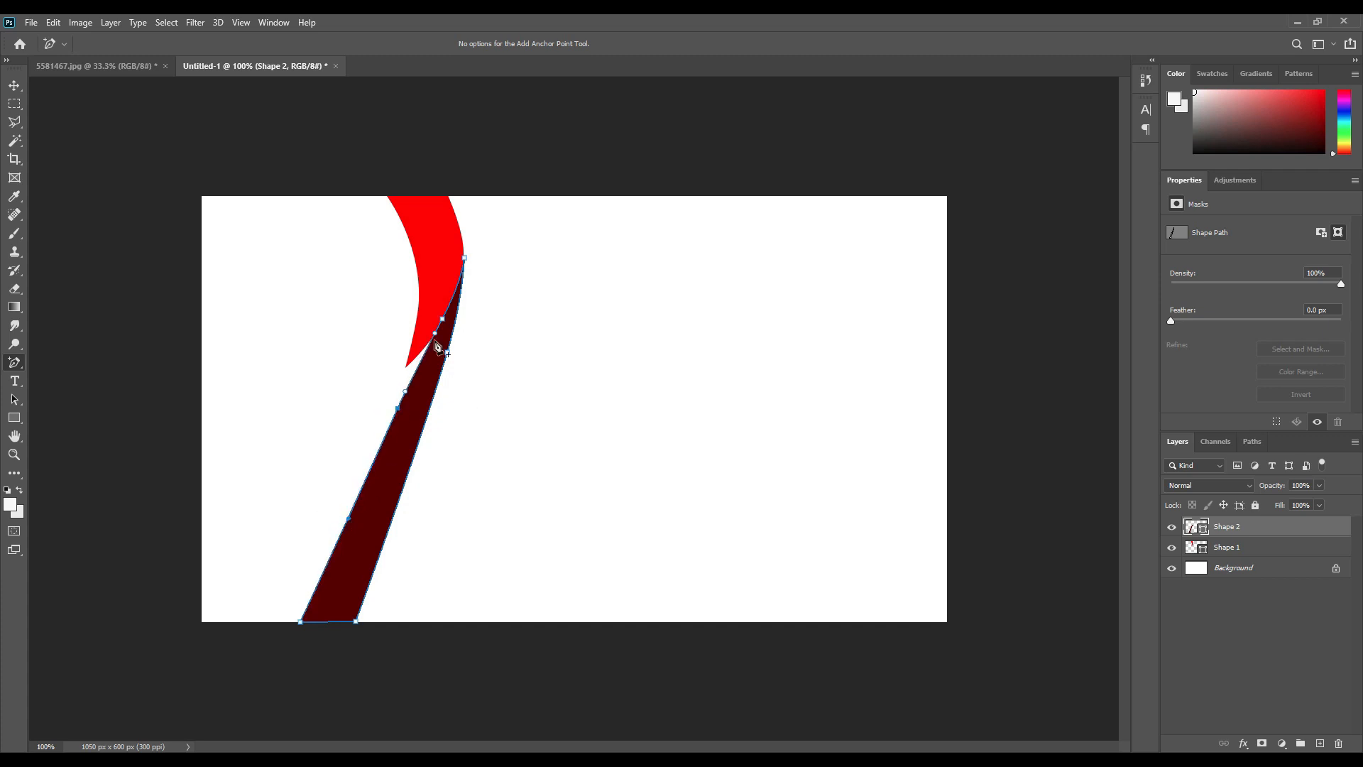
left_click_drag(465, 263, 462, 265)
left_click_drag(446, 353, 456, 349)
left_click_drag(461, 260, 463, 243)
left_click_drag(442, 319, 463, 275)
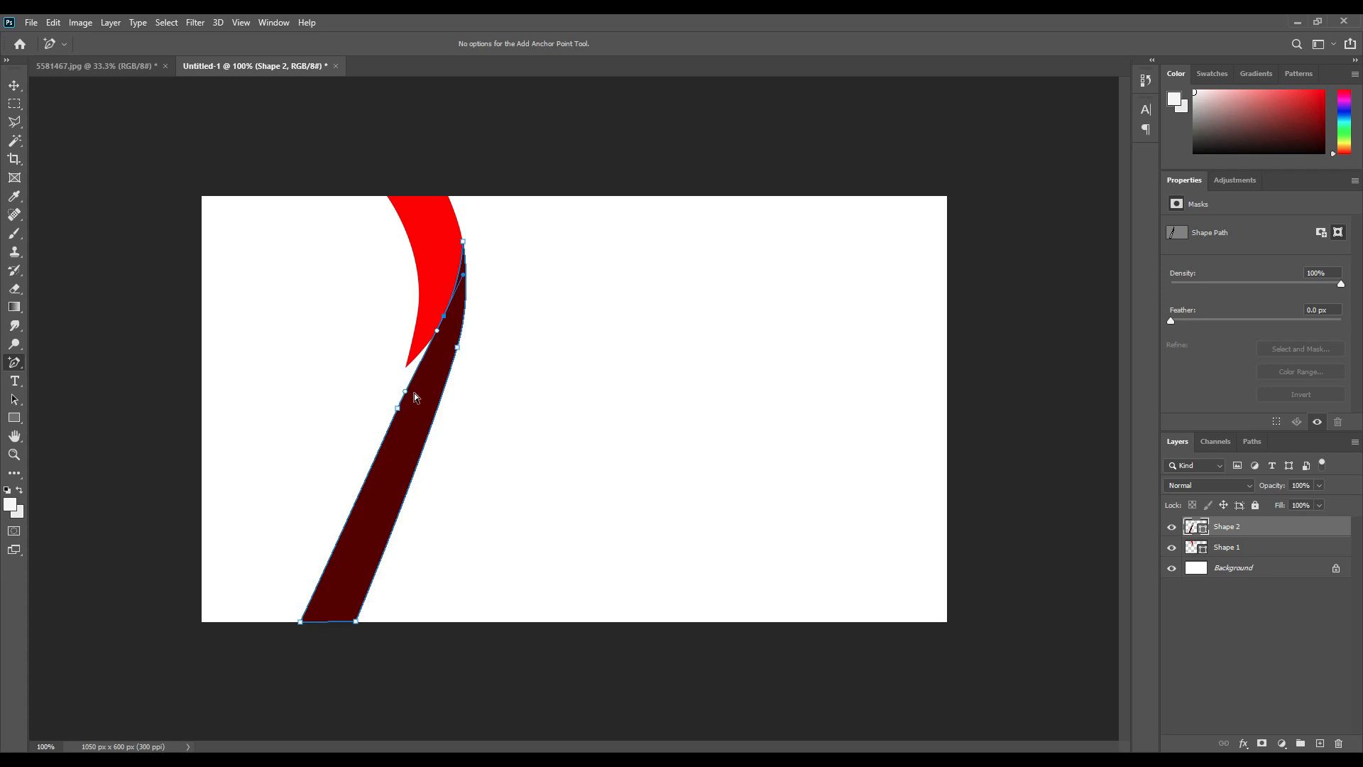
left_click_drag(1227, 527, 1236, 551)
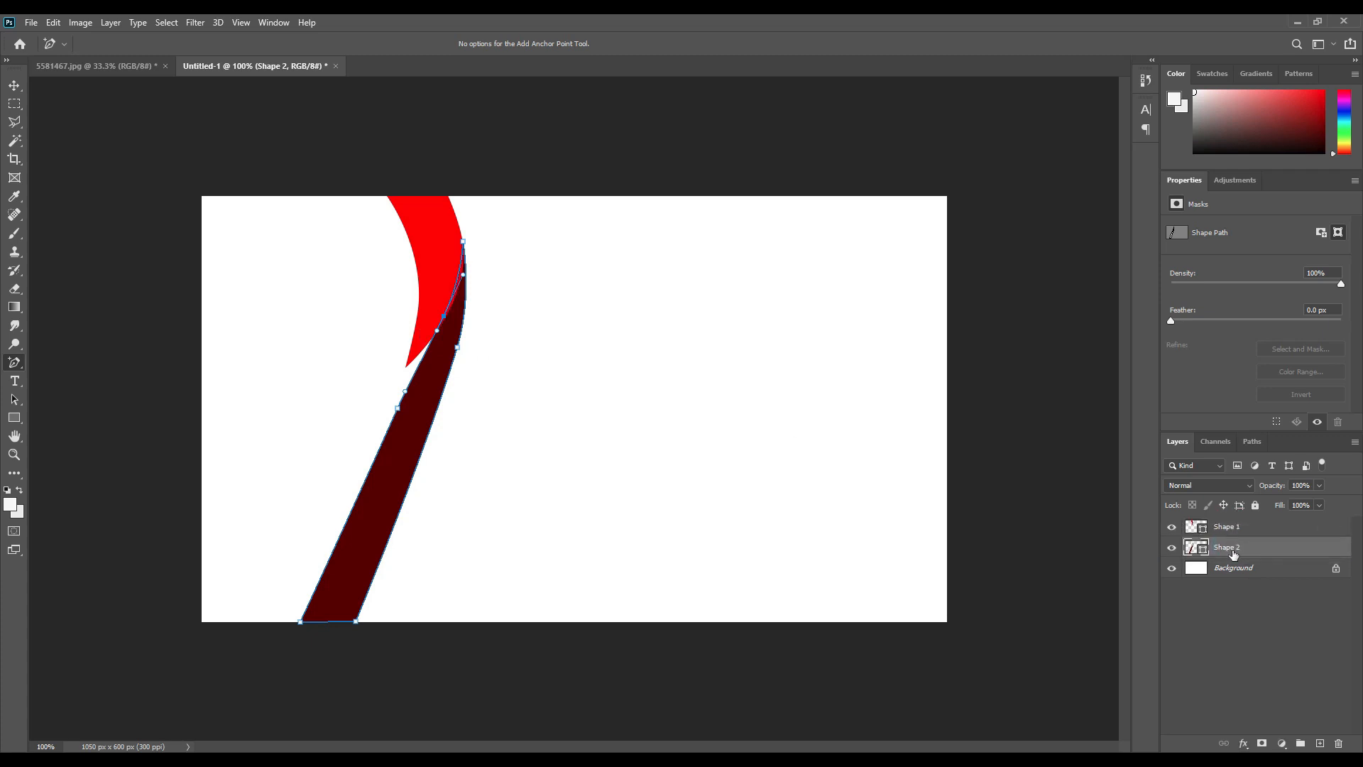
Reshape the red ribbon's bottom tip and left curve to extend into the band.
left_click(431, 280)
left_click(1202, 530)
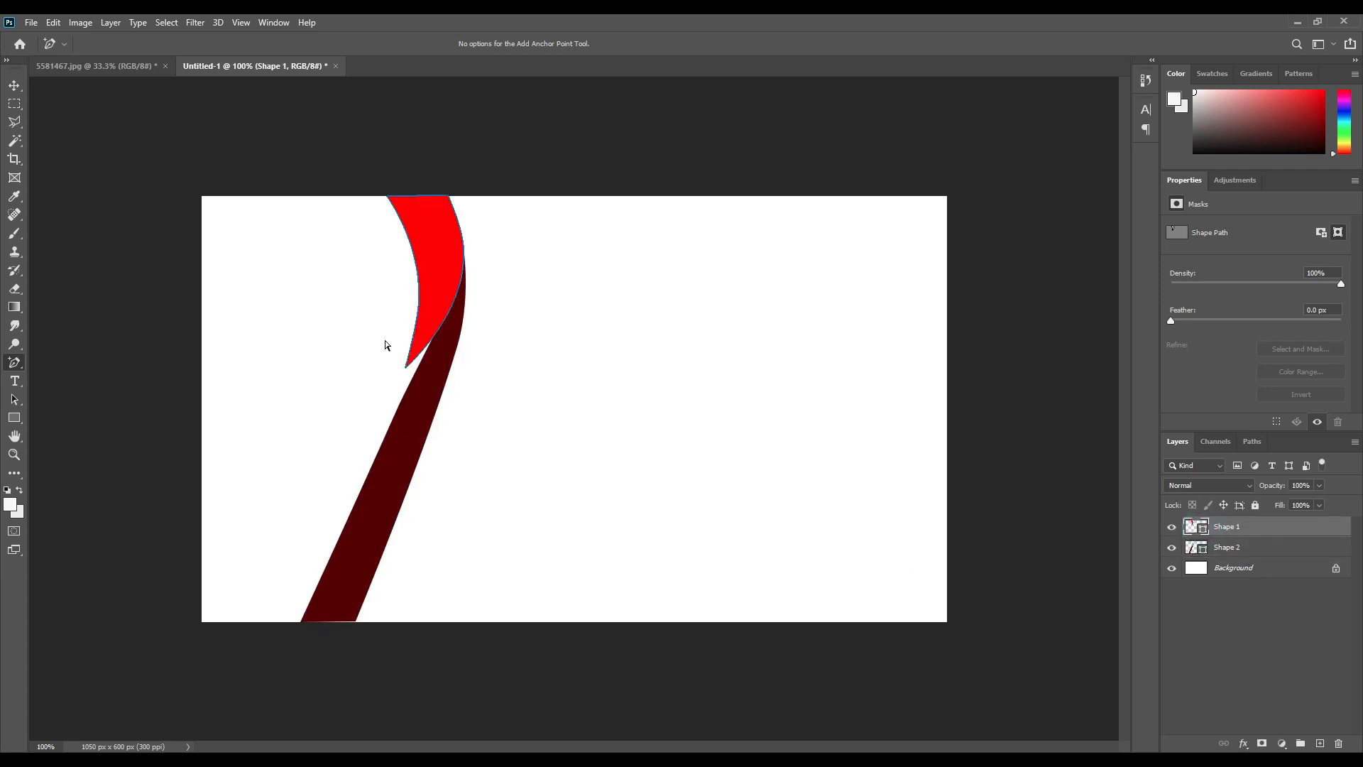
left_click_drag(383, 339, 412, 376)
left_click_drag(418, 304, 433, 300)
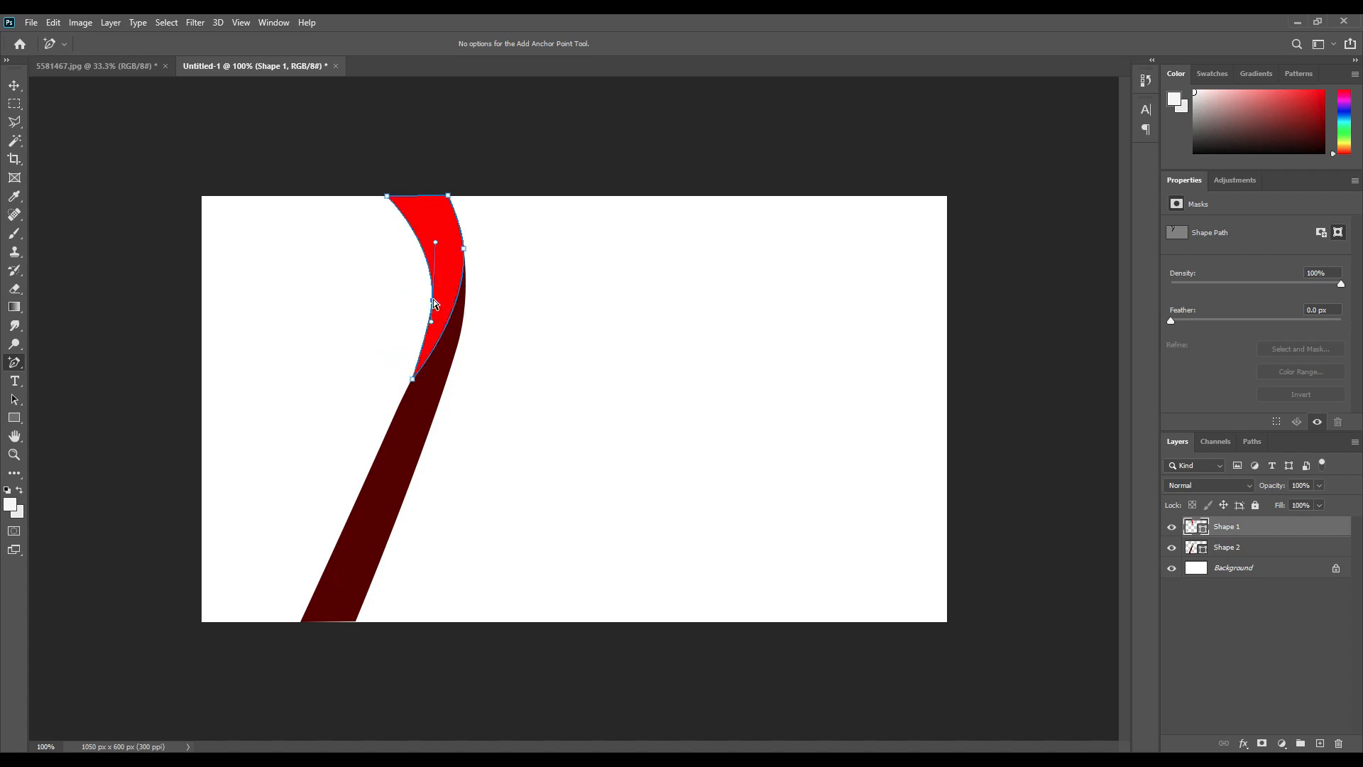
left_click(400, 391)
left_click(445, 306)
left_click_drag(411, 377, 407, 399)
left_click_drag(432, 301, 477, 284)
left_click(464, 250)
left_click(433, 292)
left_click_drag(434, 232, 433, 215)
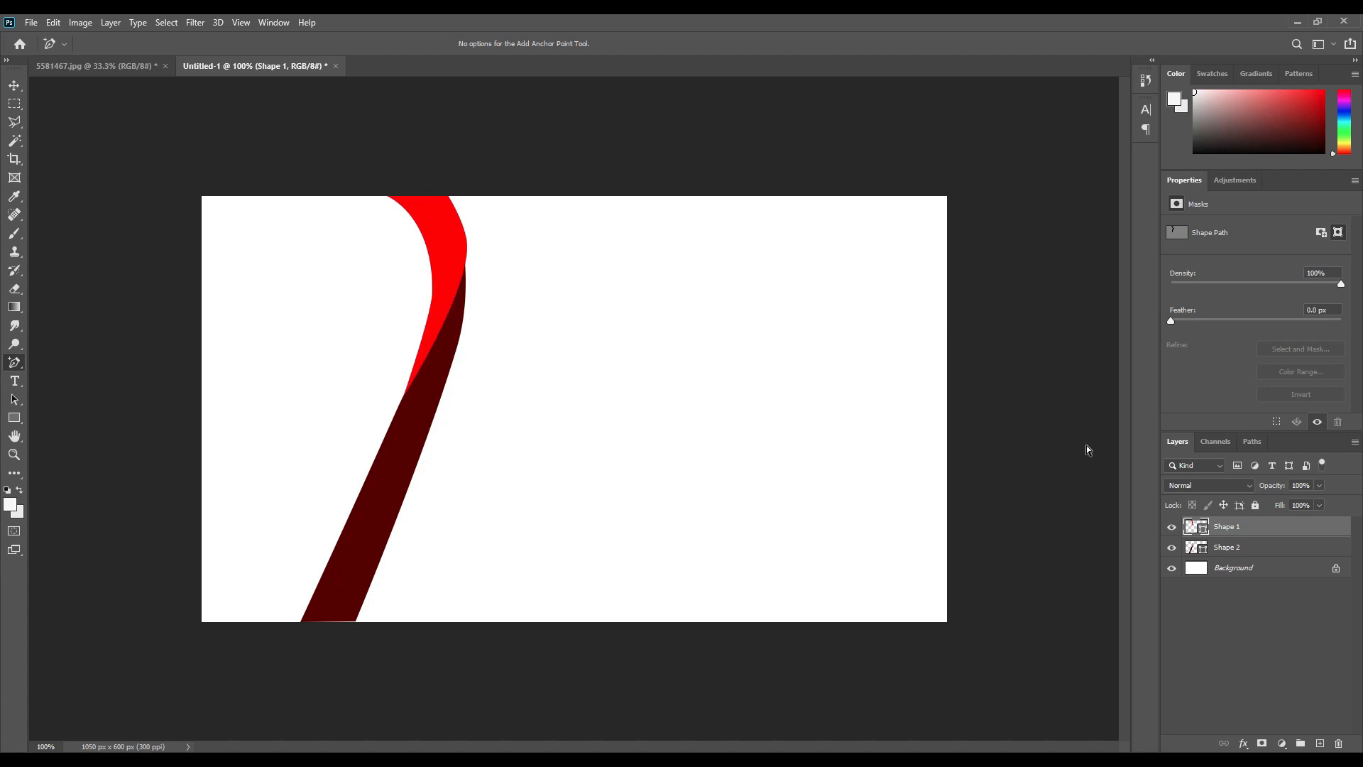
Bend the dark ribbon's top and curve to follow the red one and narrow its base.
left_click(1211, 547)
left_click_drag(463, 245, 466, 240)
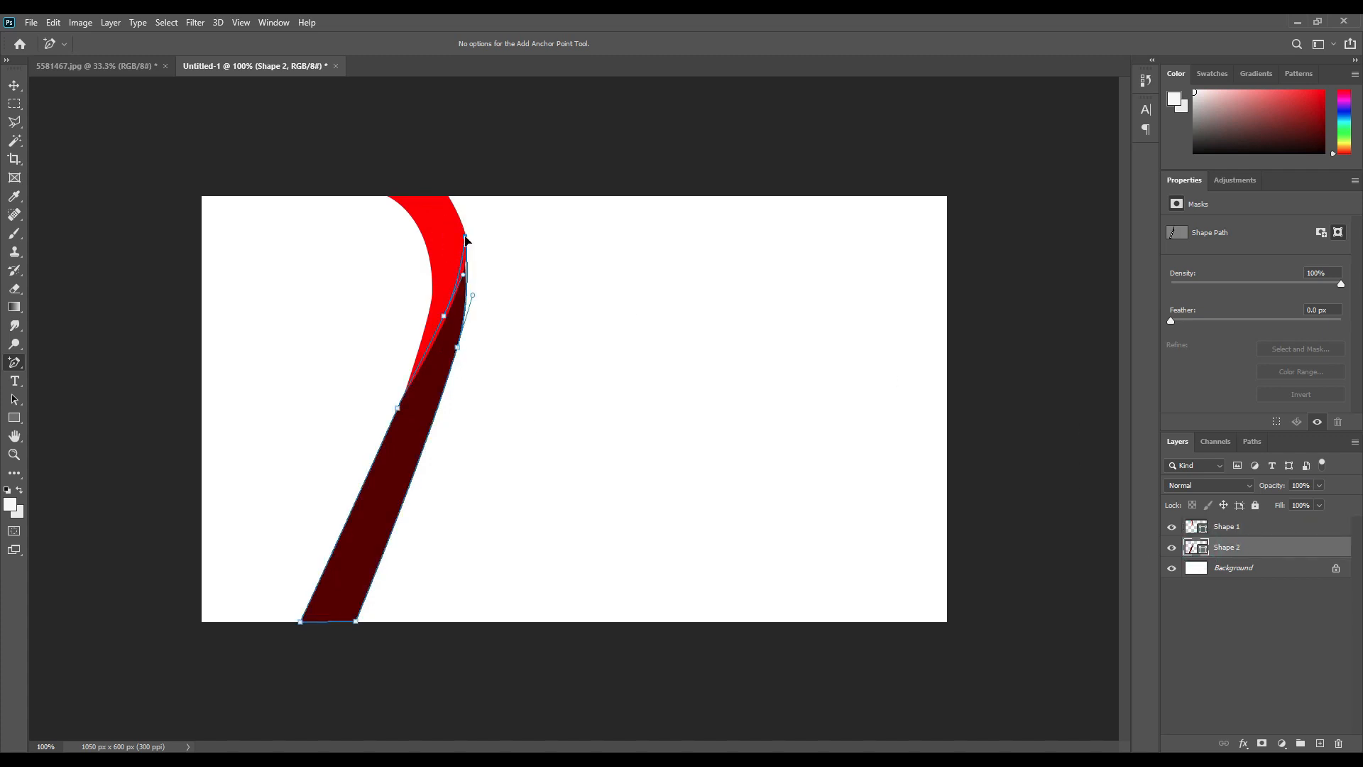
left_click_drag(475, 299, 479, 287)
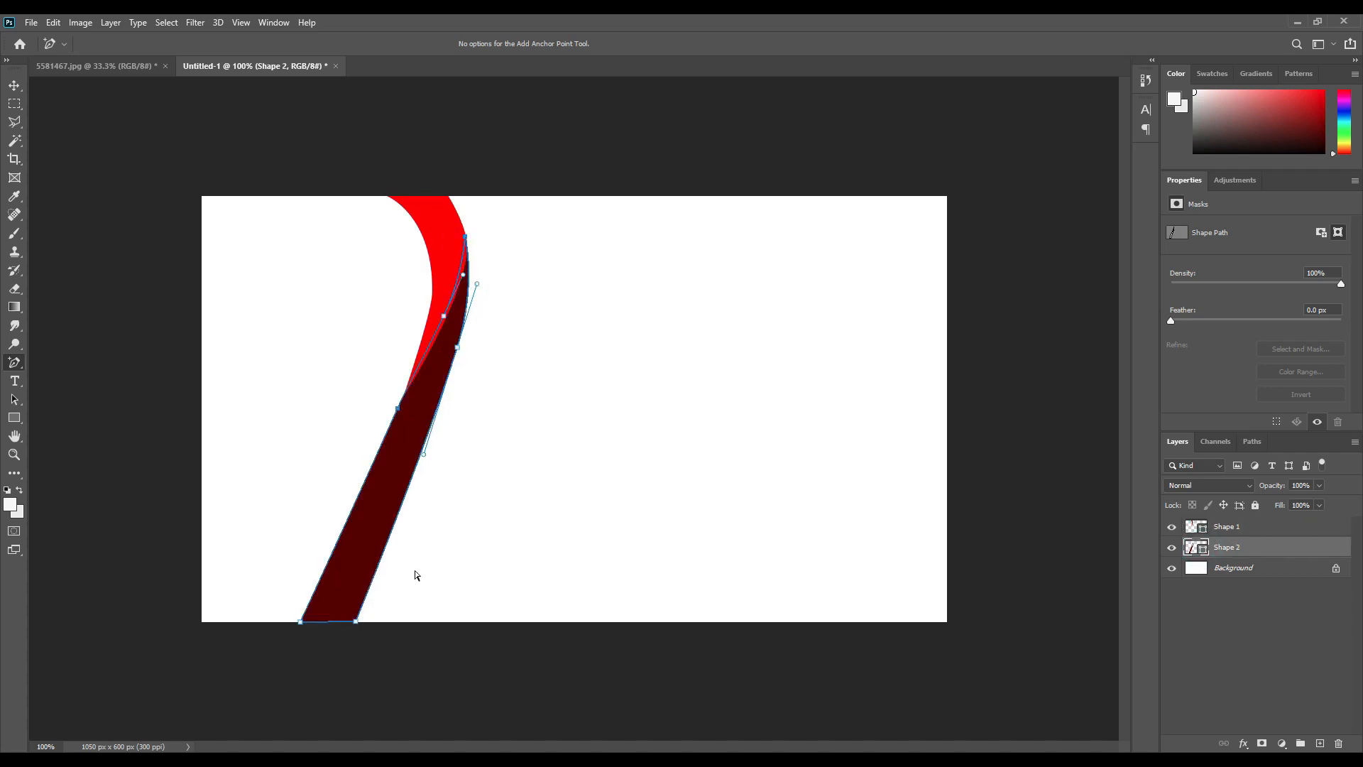
left_click_drag(356, 622, 350, 622)
left_click(505, 663)
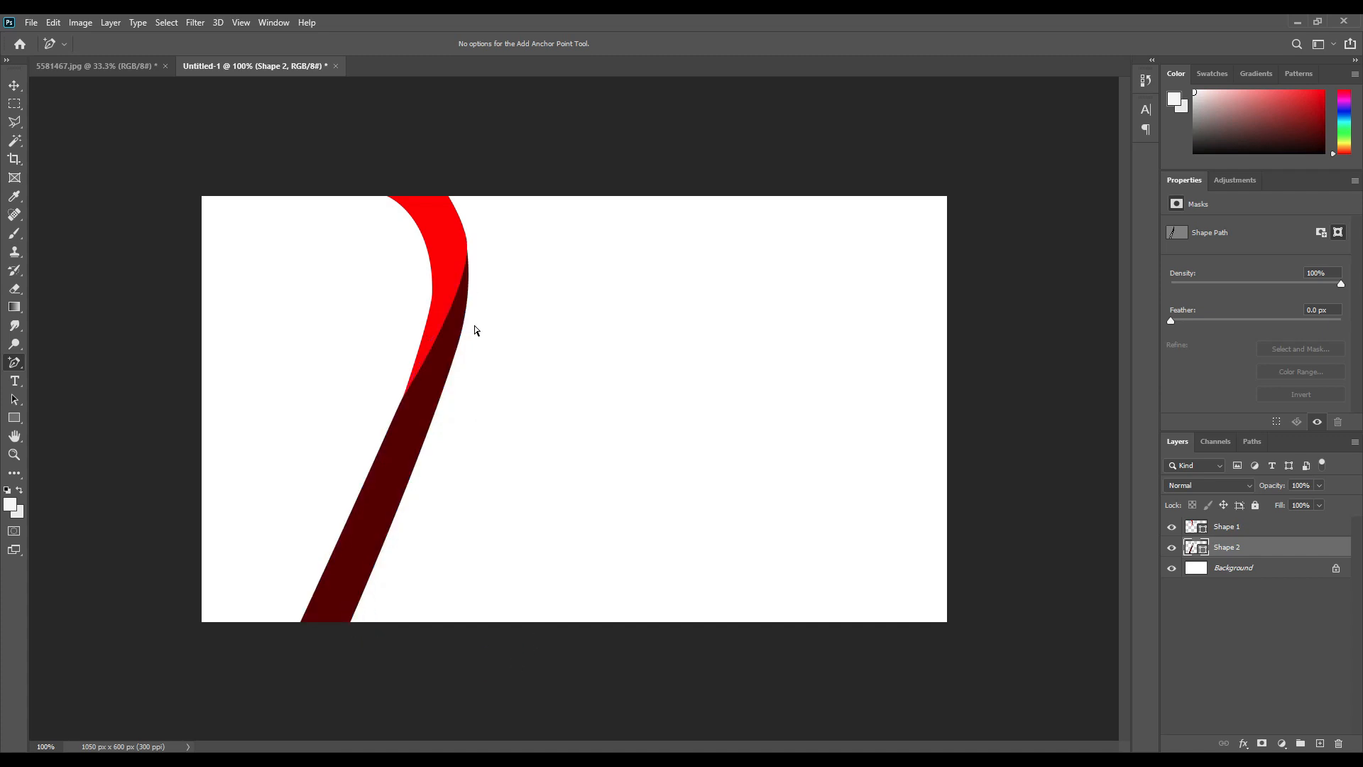
key("ctrl+plus")
left_click_drag(369, 189, 460, 382)
left_click(448, 381)
left_click(1203, 548)
left_click(445, 332)
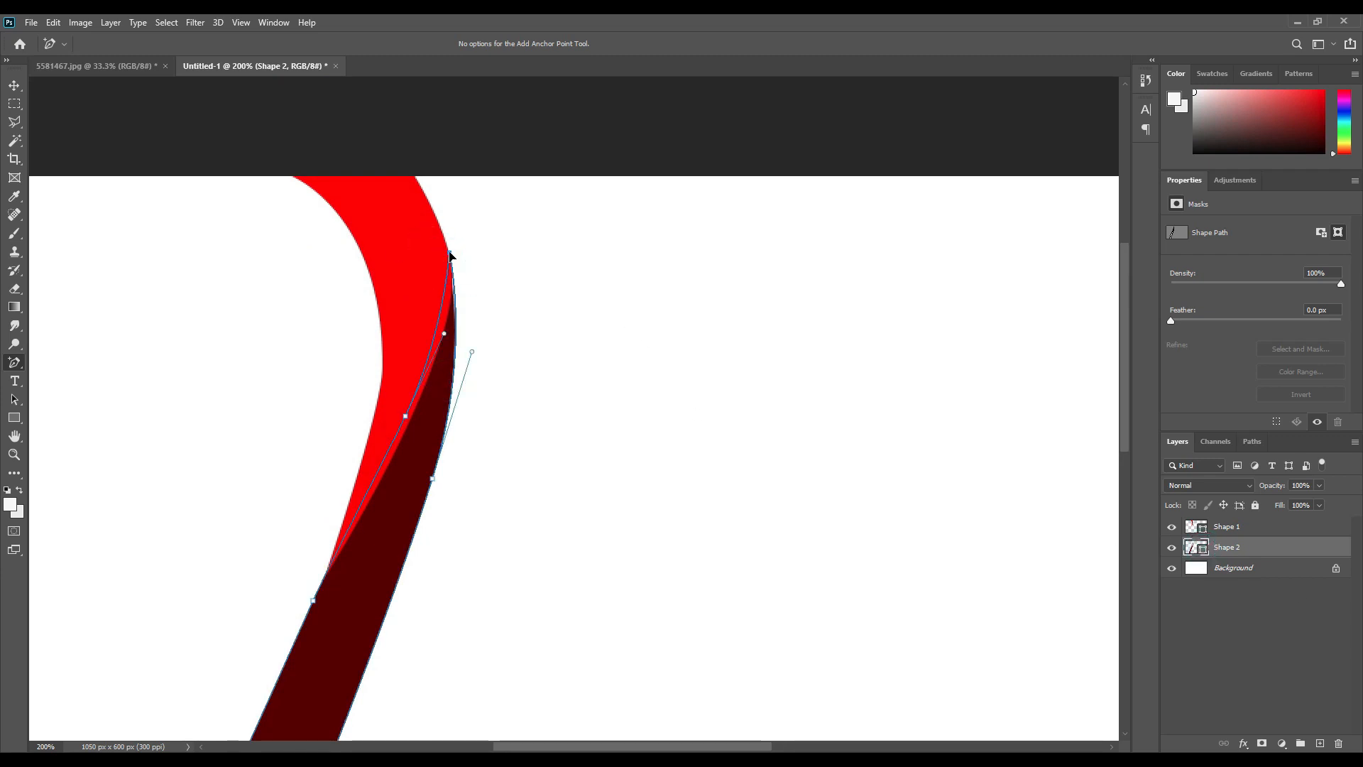
left_click(620, 353)
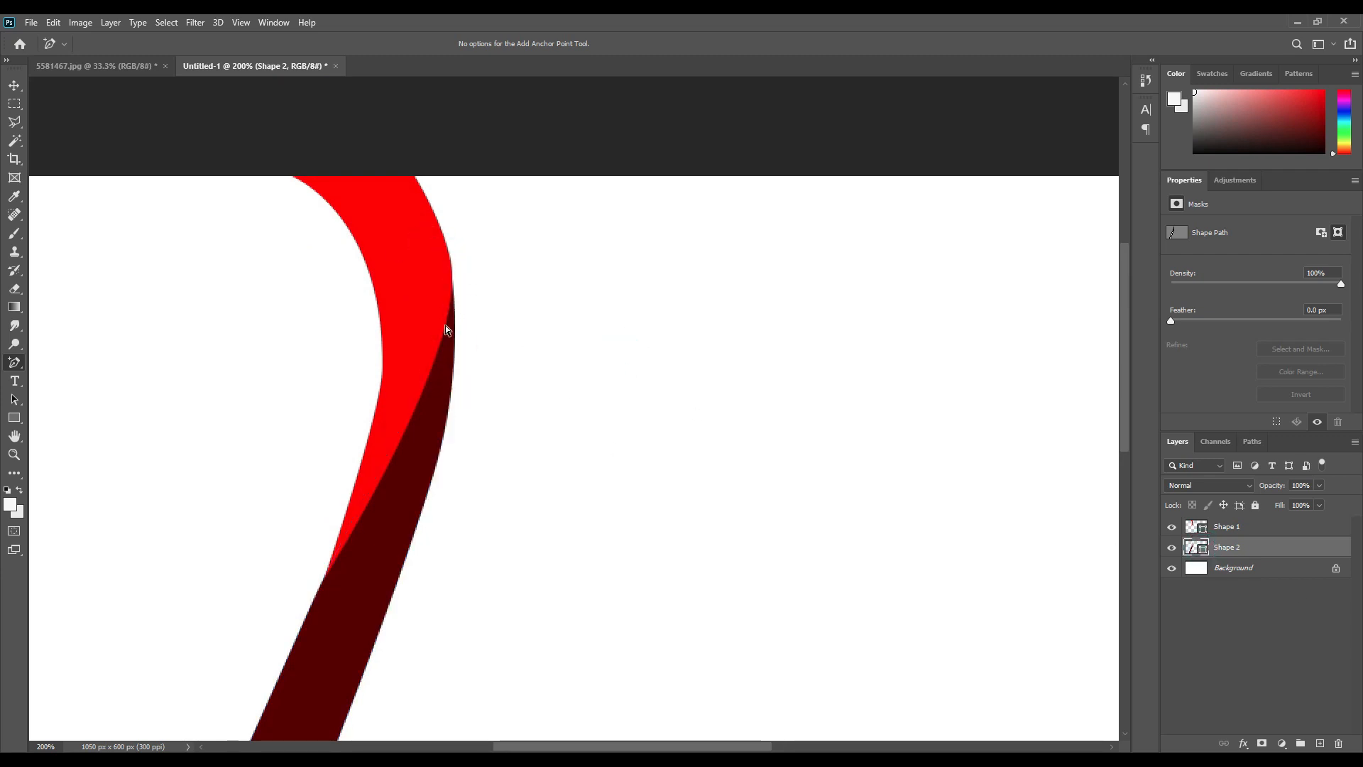
Nudge the dark ribbon and its top anchor to remove the stray sliver, then recheck the red path.
key("v")
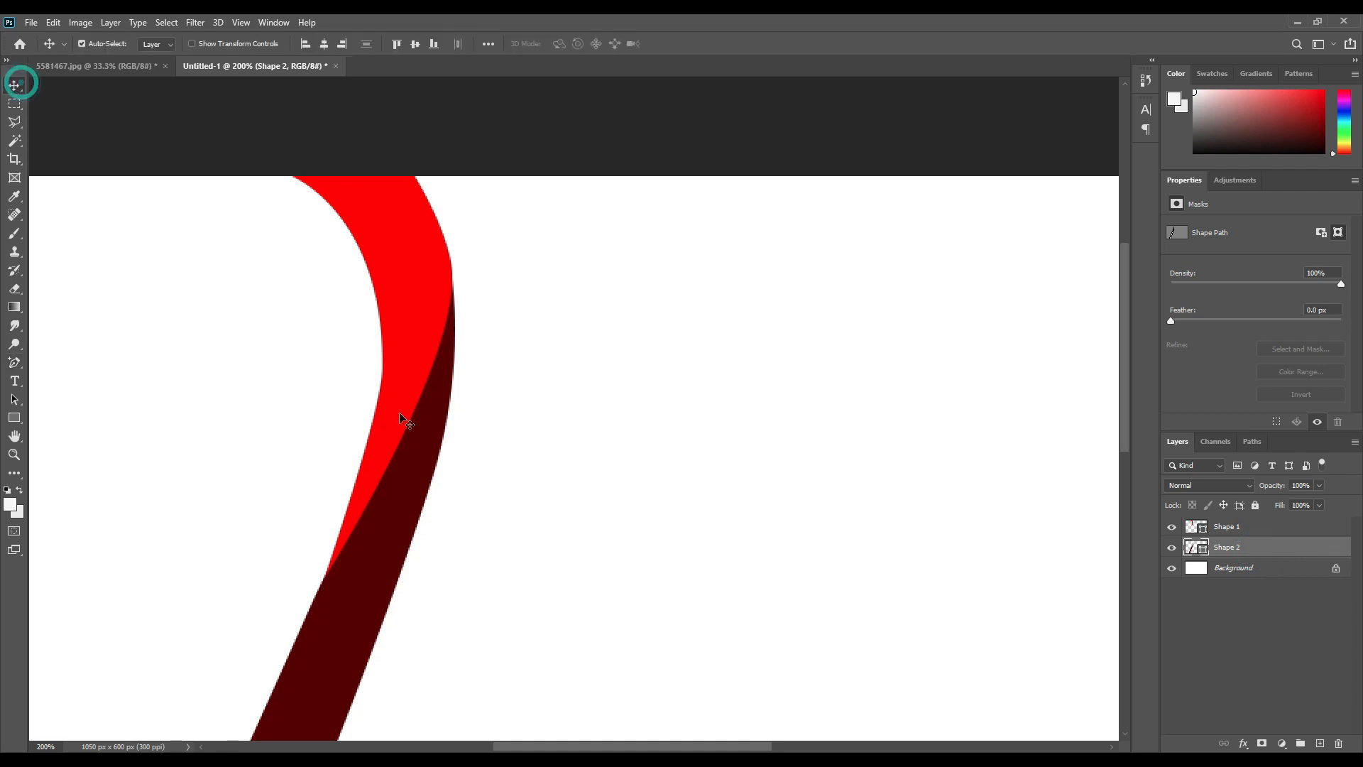
key("Right")
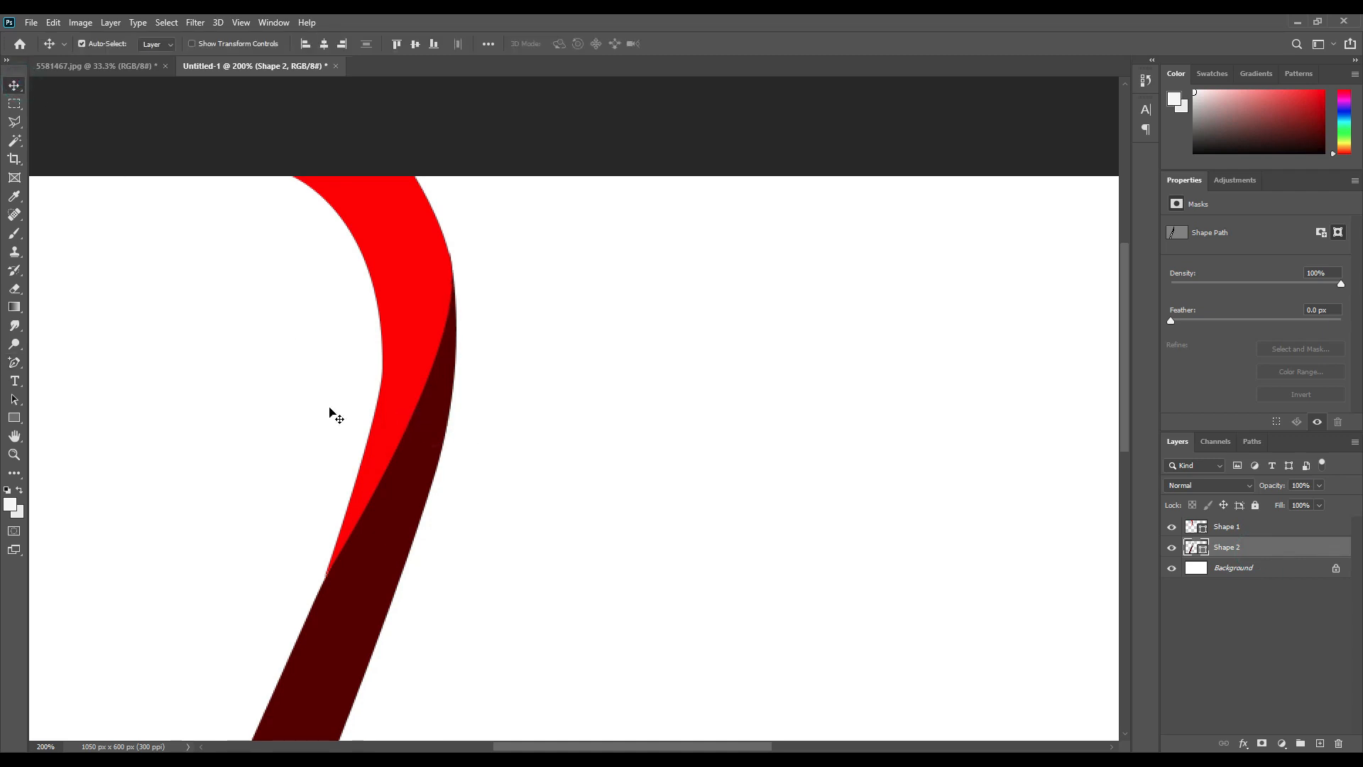
left_click(14, 363)
left_click_drag(470, 245, 432, 287)
key("Left")
left_click(607, 300)
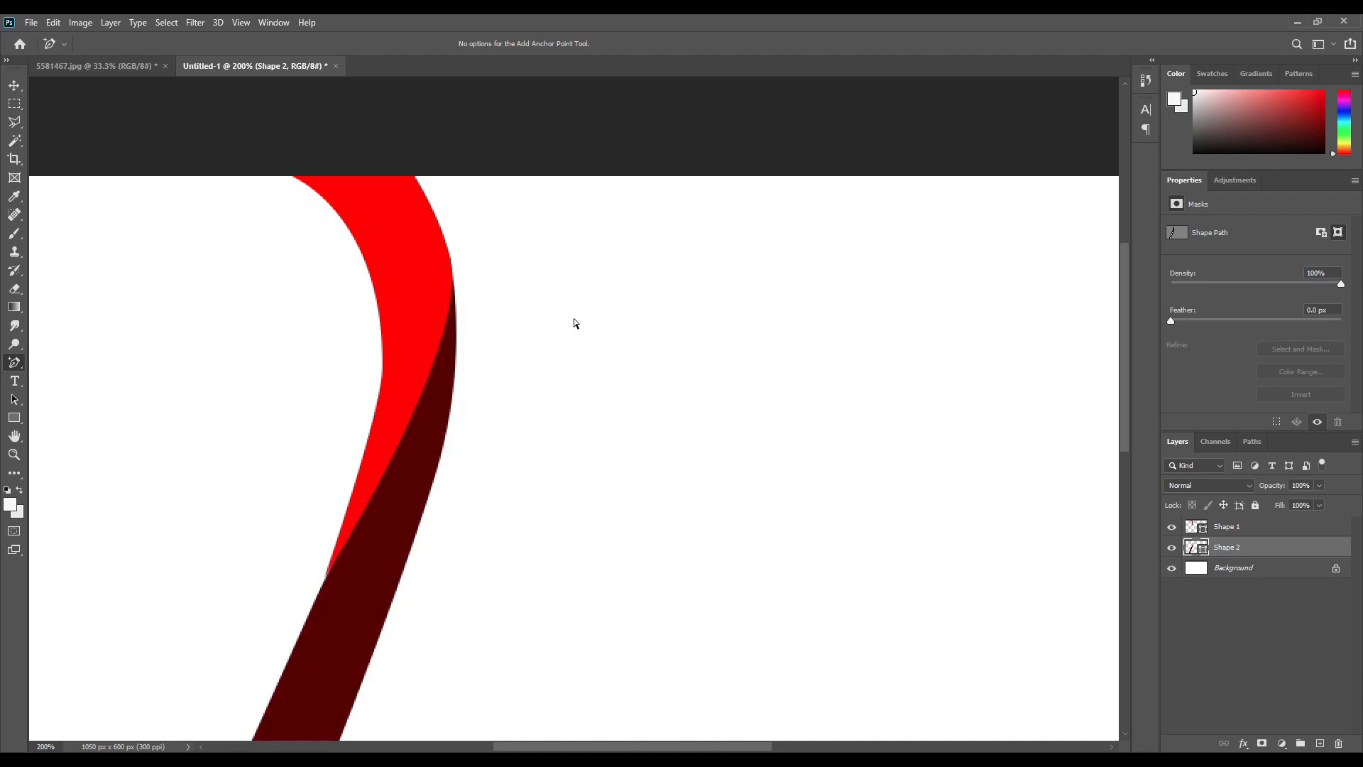
key("ctrl+minus")
left_click(1199, 527)
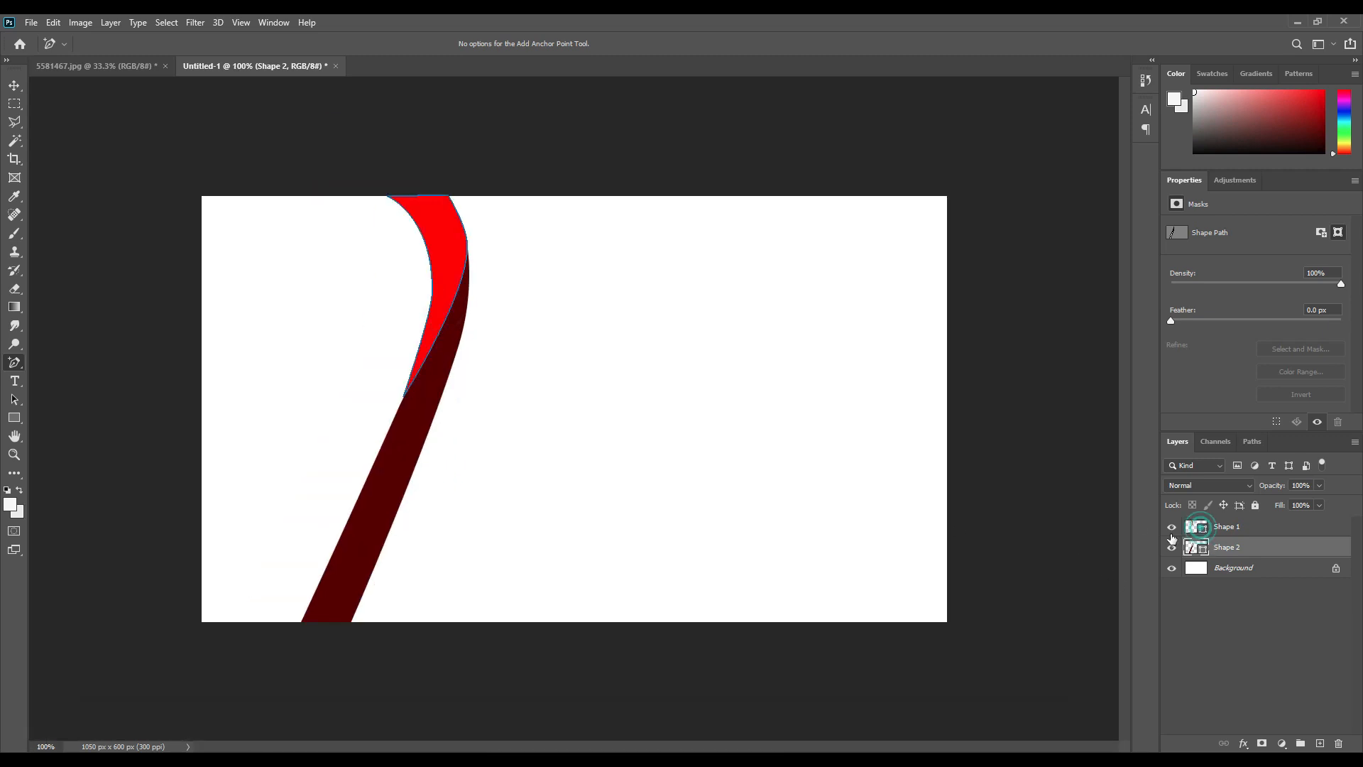
left_click(377, 368)
left_click(602, 423)
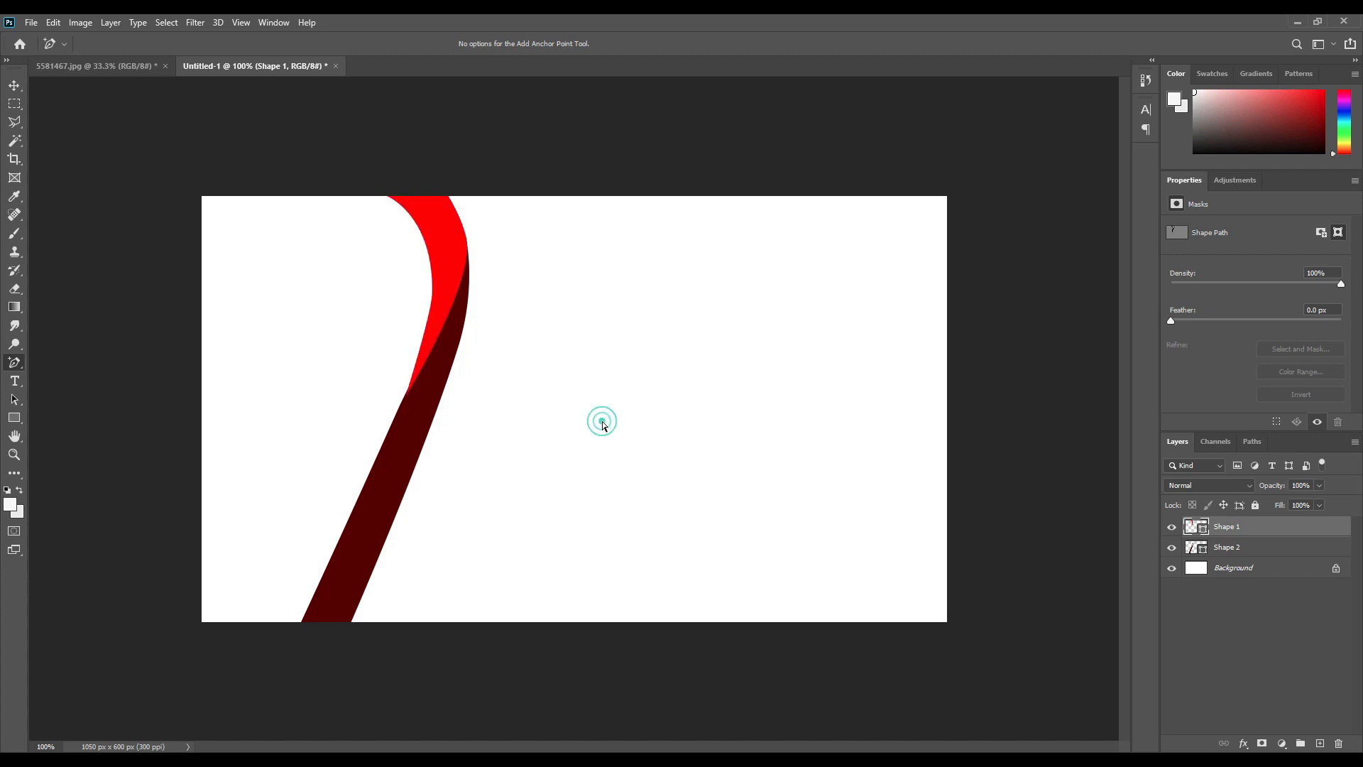
Draw a tall rectangle over the card's left side, layer it below the ribbons, and fill it 000000.
left_click(568, 394)
left_click(260, 399)
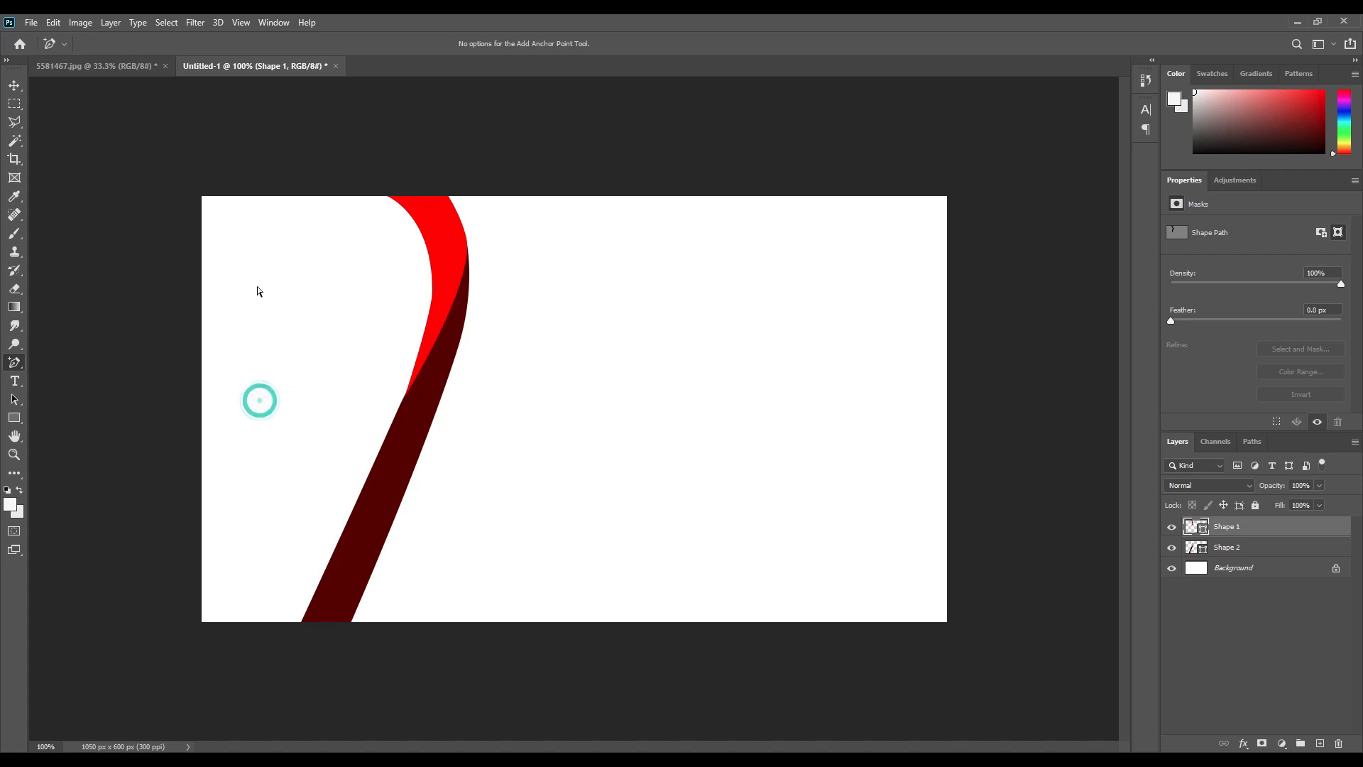
left_click(12, 419)
left_click_drag(190, 185, 399, 625)
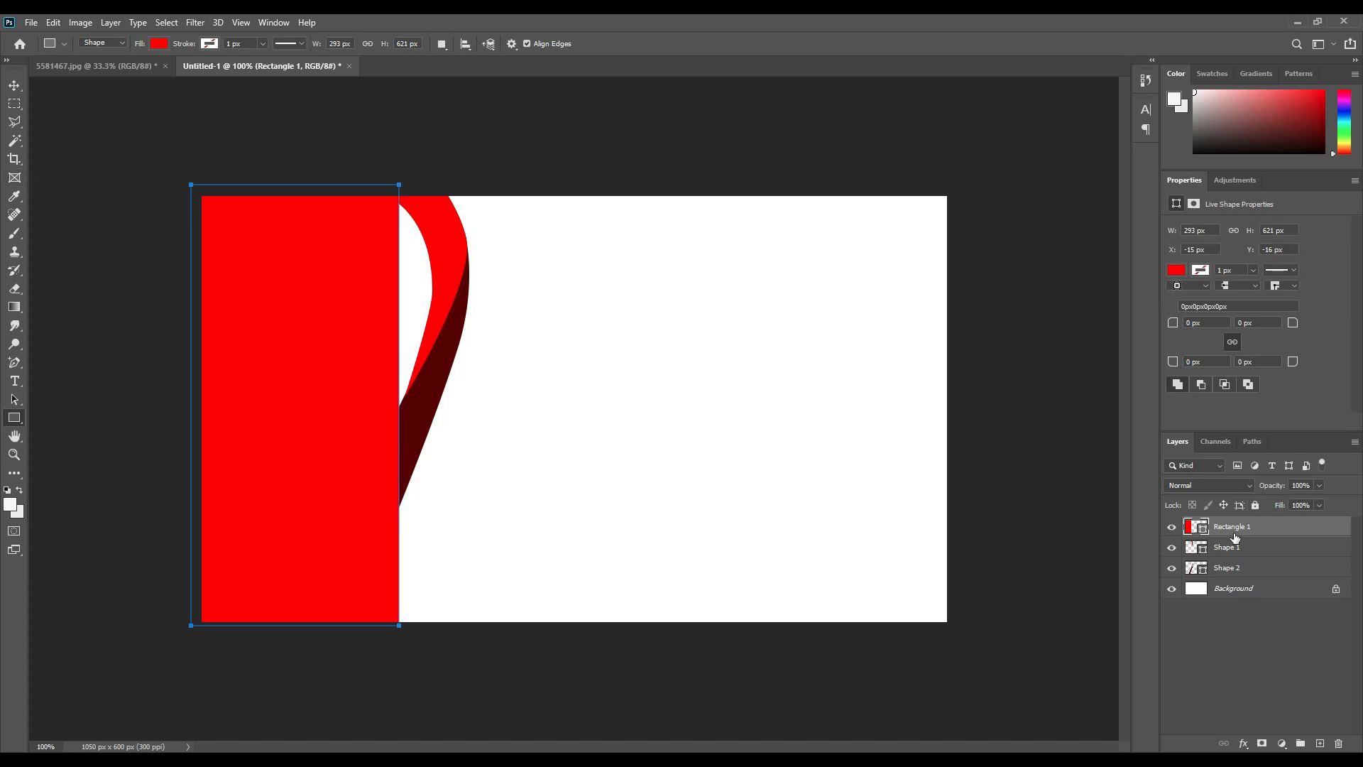
left_click_drag(1239, 532, 1207, 571)
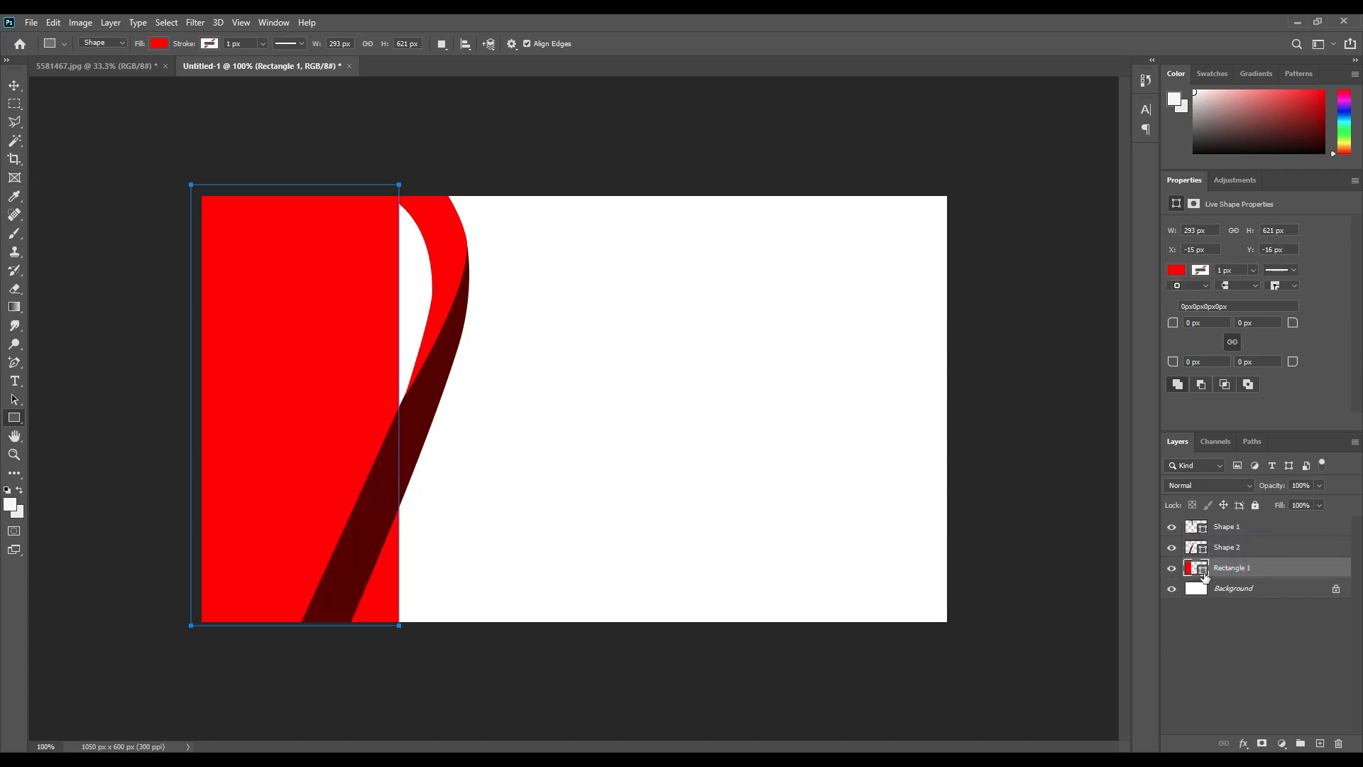
double_click(1202, 569)
type("000000")
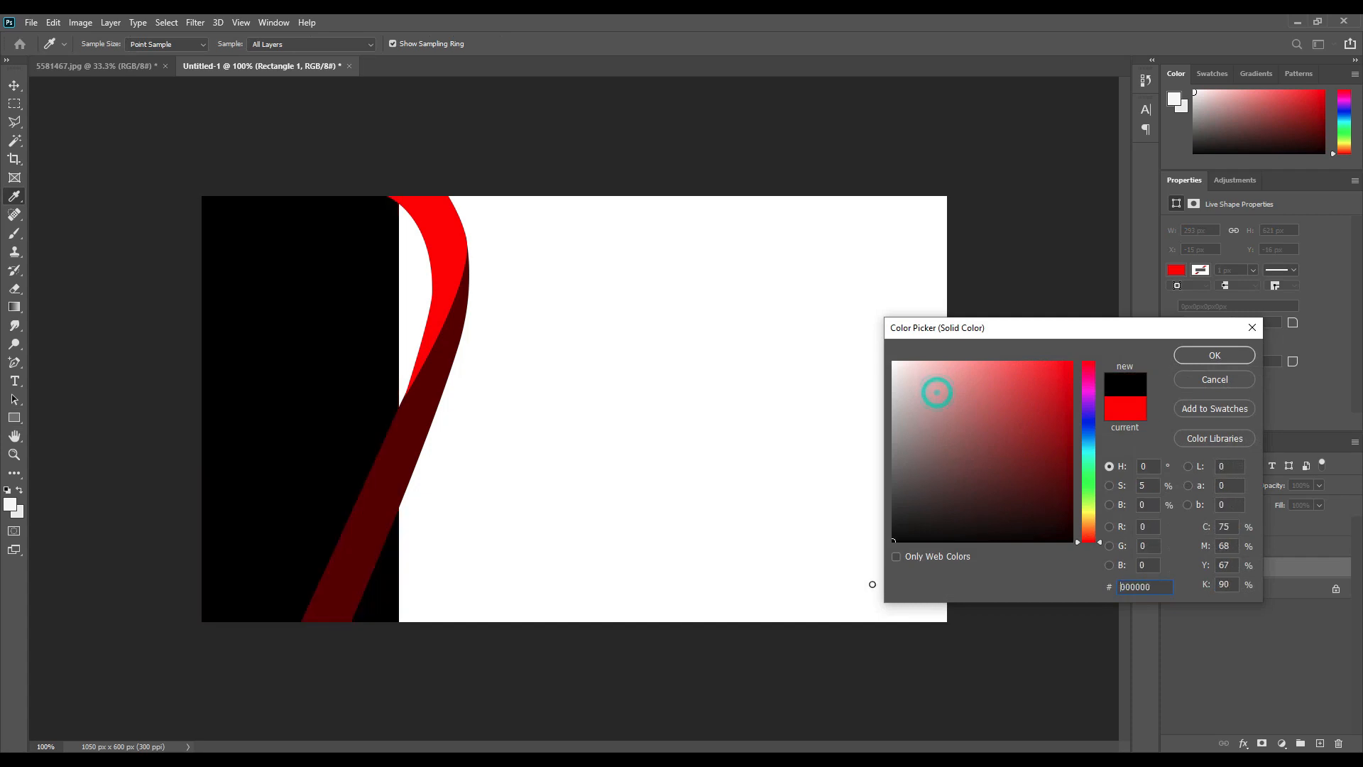
left_click(1206, 358)
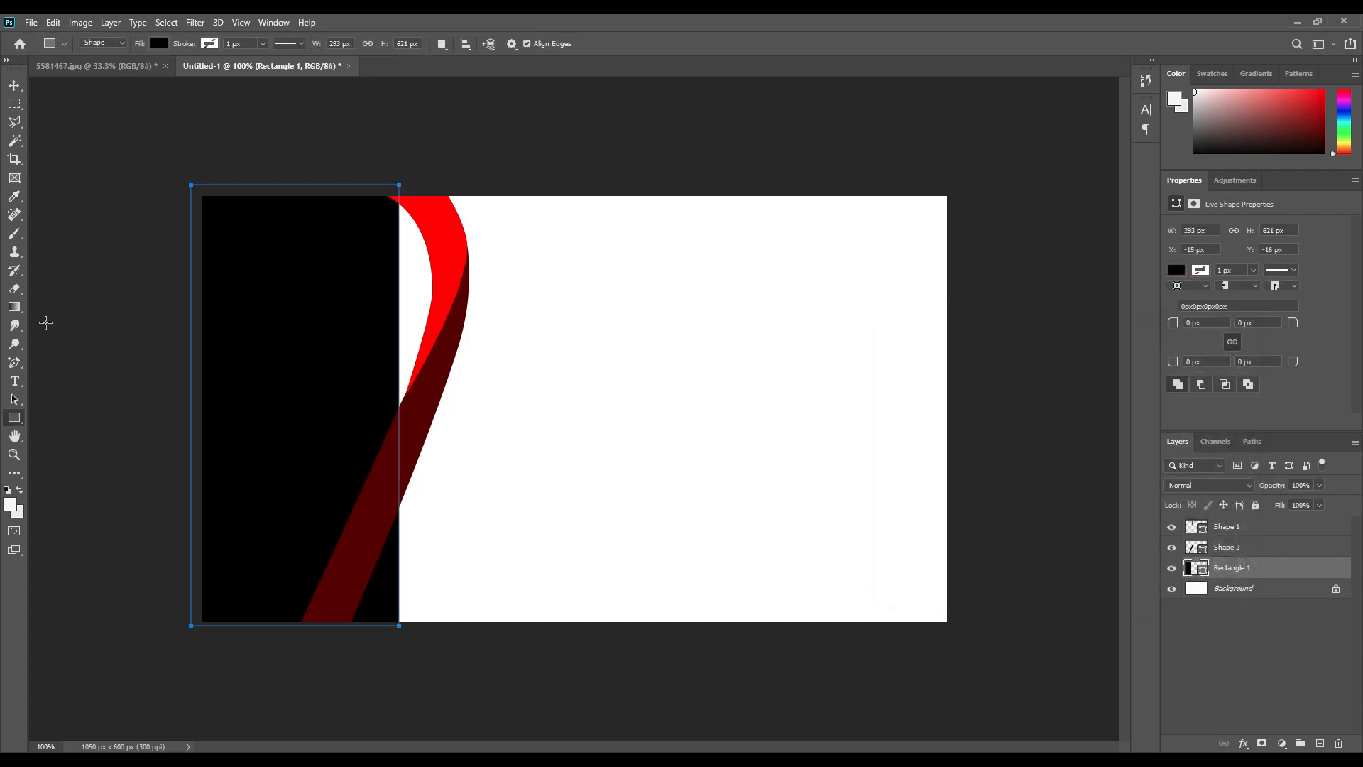
Convert the black rectangle to a path and curve its right edge along the ribbons.
left_click(12, 365)
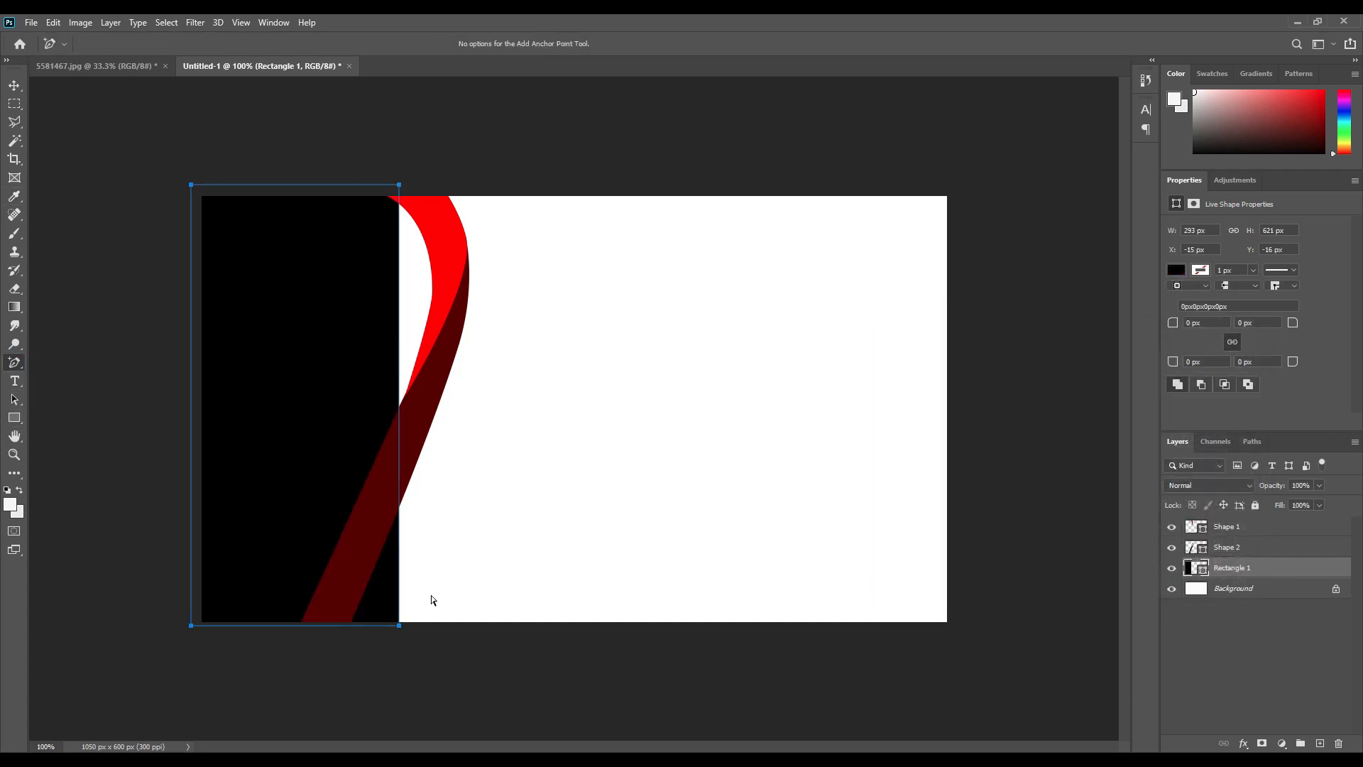
left_click_drag(397, 626, 333, 622)
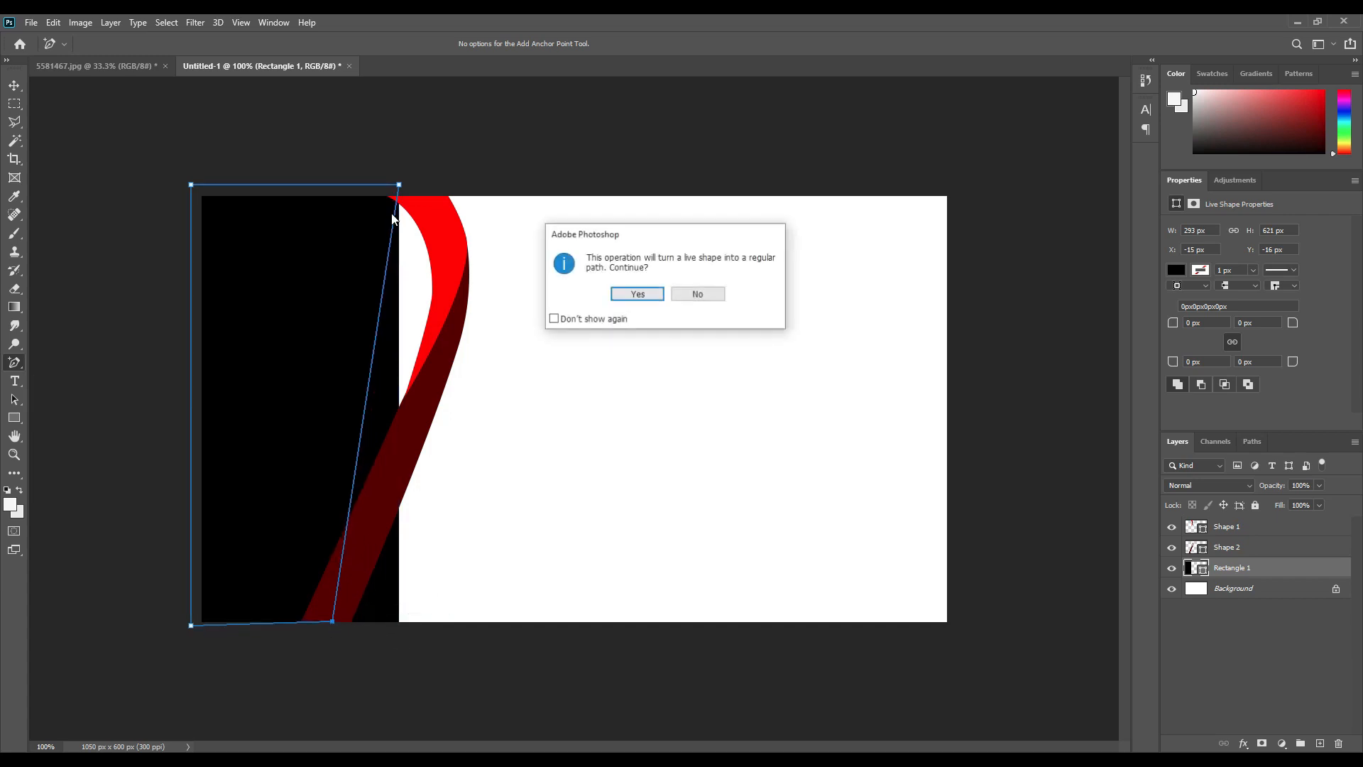
left_click(663, 294)
left_click_drag(399, 185, 395, 190)
left_click_drag(377, 288, 446, 285)
left_click(597, 350)
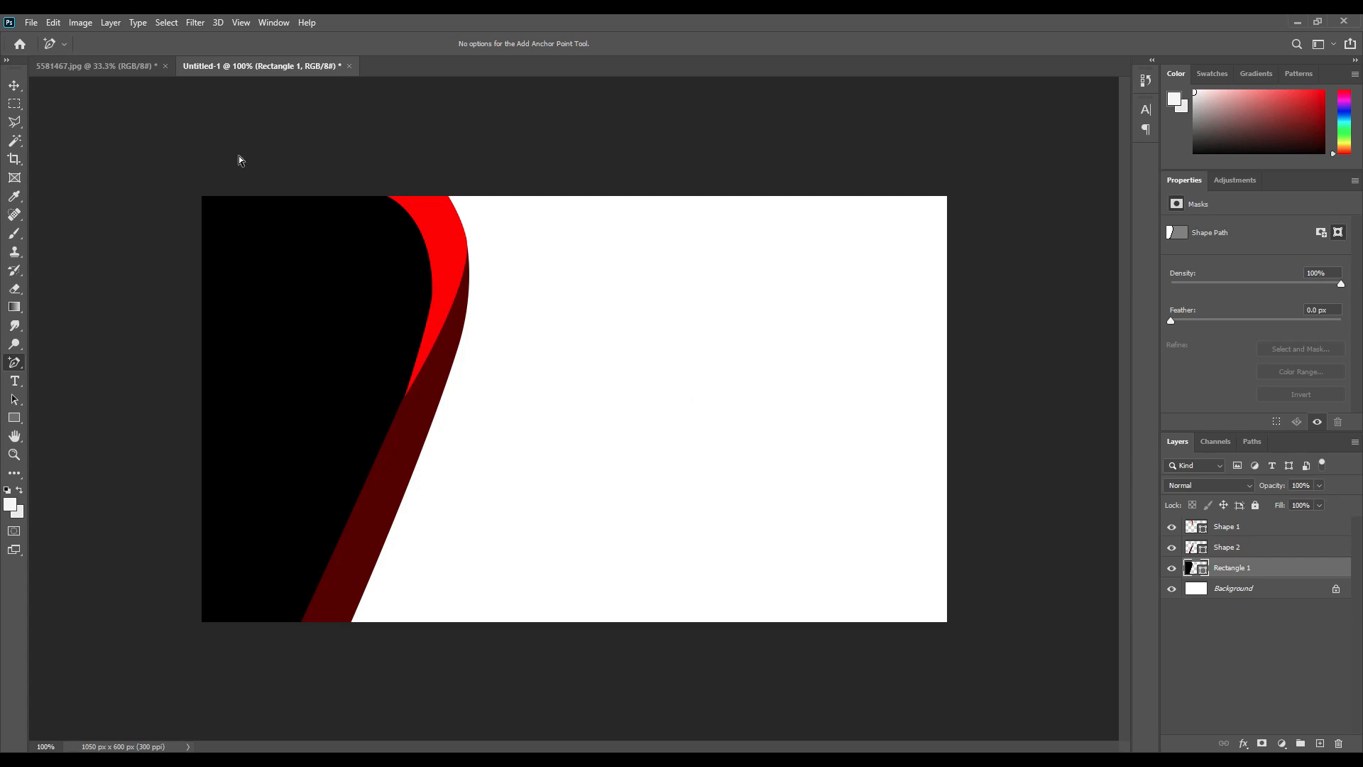
left_click(137, 67)
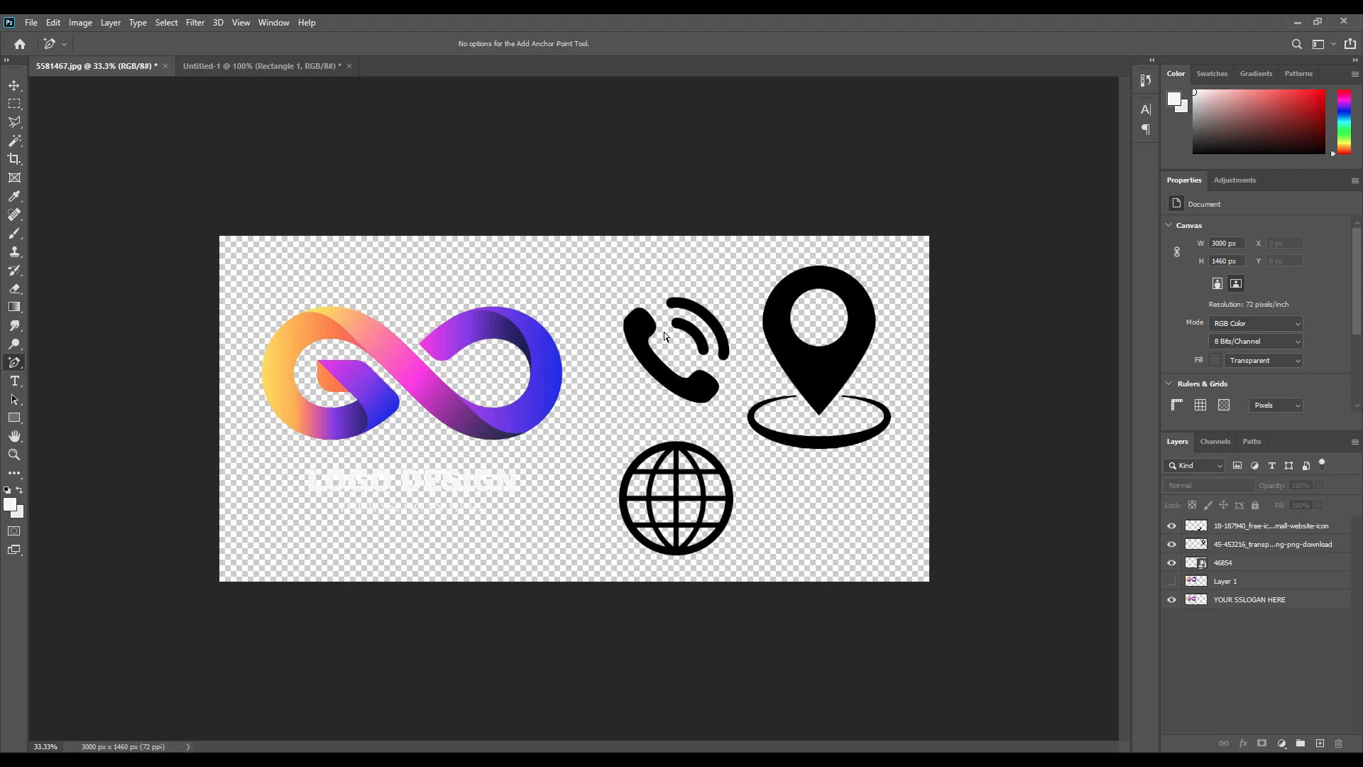
Drag the infinity logo from 5581467.jpg into the card, scale it to about 15% onto the black panel.
left_click(14, 85)
left_click(541, 417)
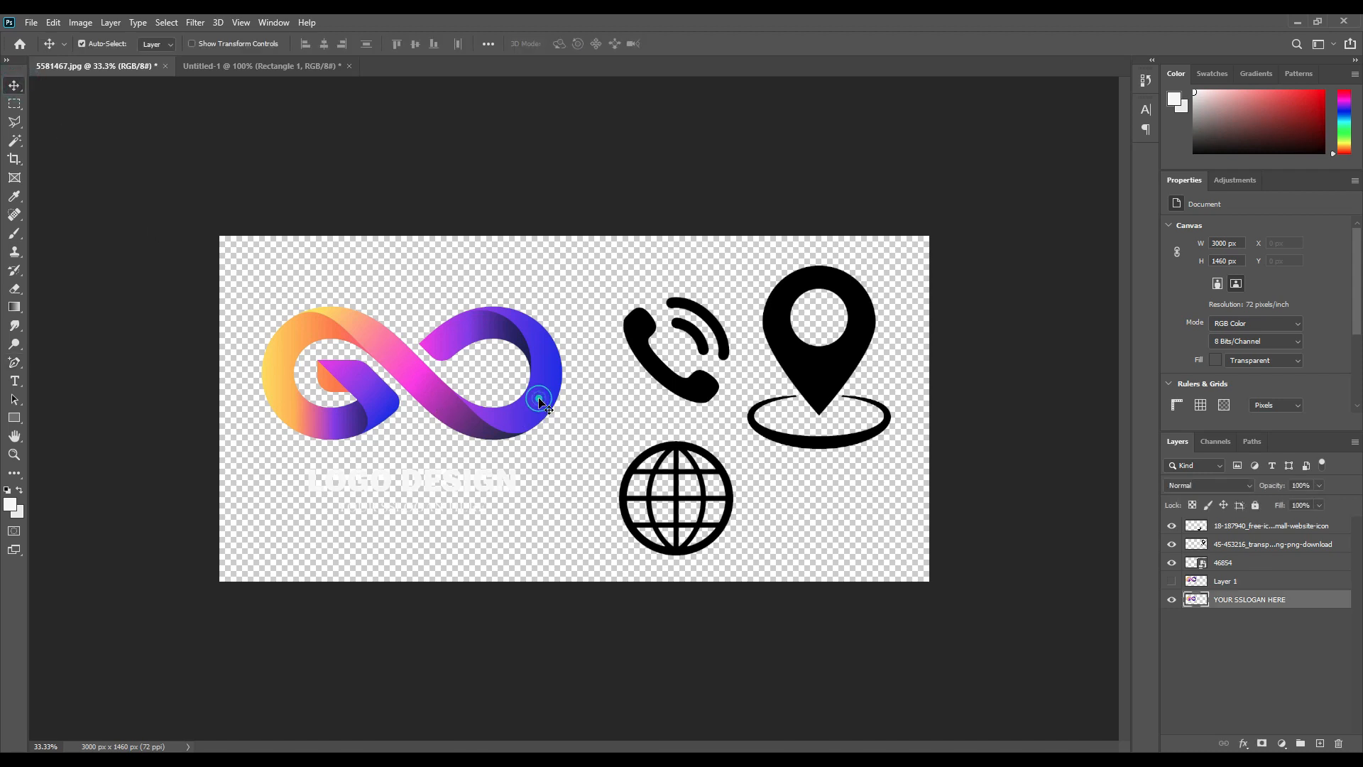
left_click_drag(551, 394, 323, 340)
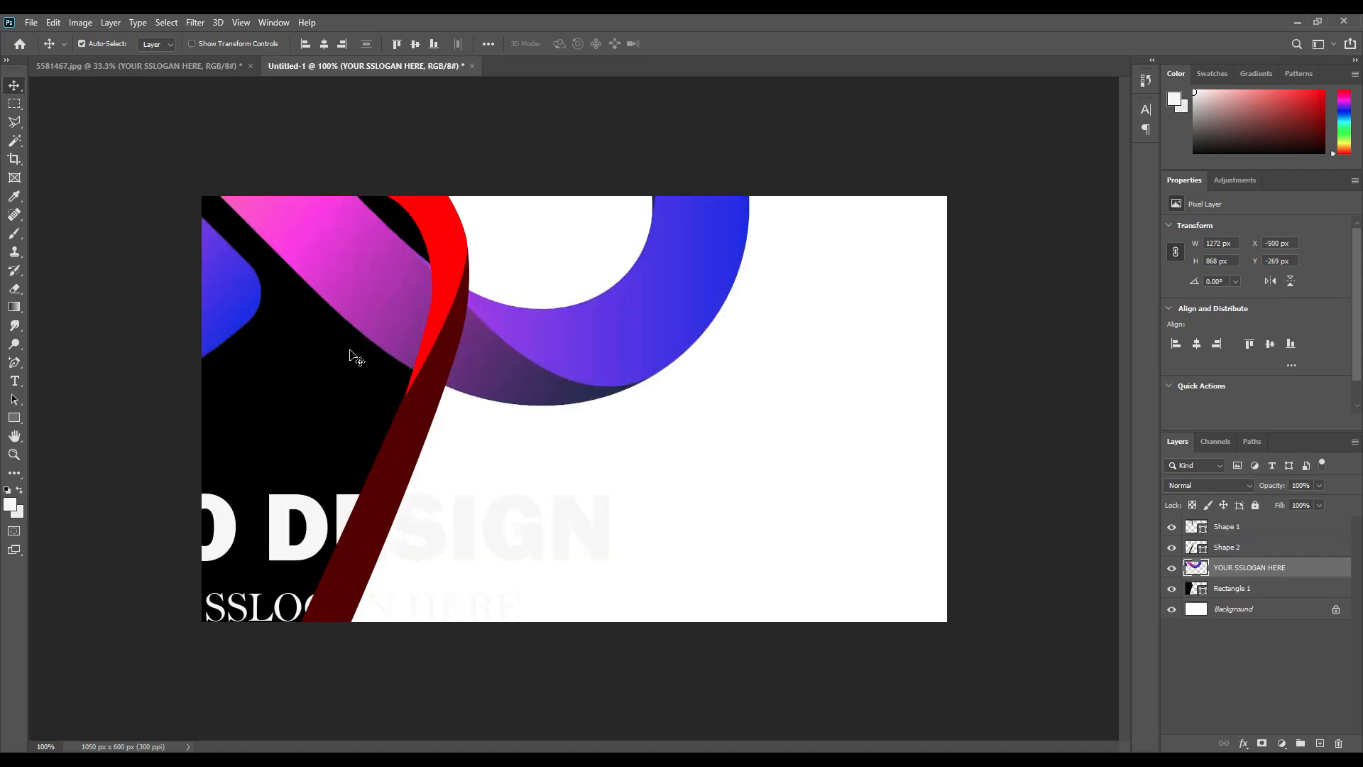
key("ctrl+t")
left_click_drag(753, 310, 74, 310)
left_click_drag(58, 368, 360, 402)
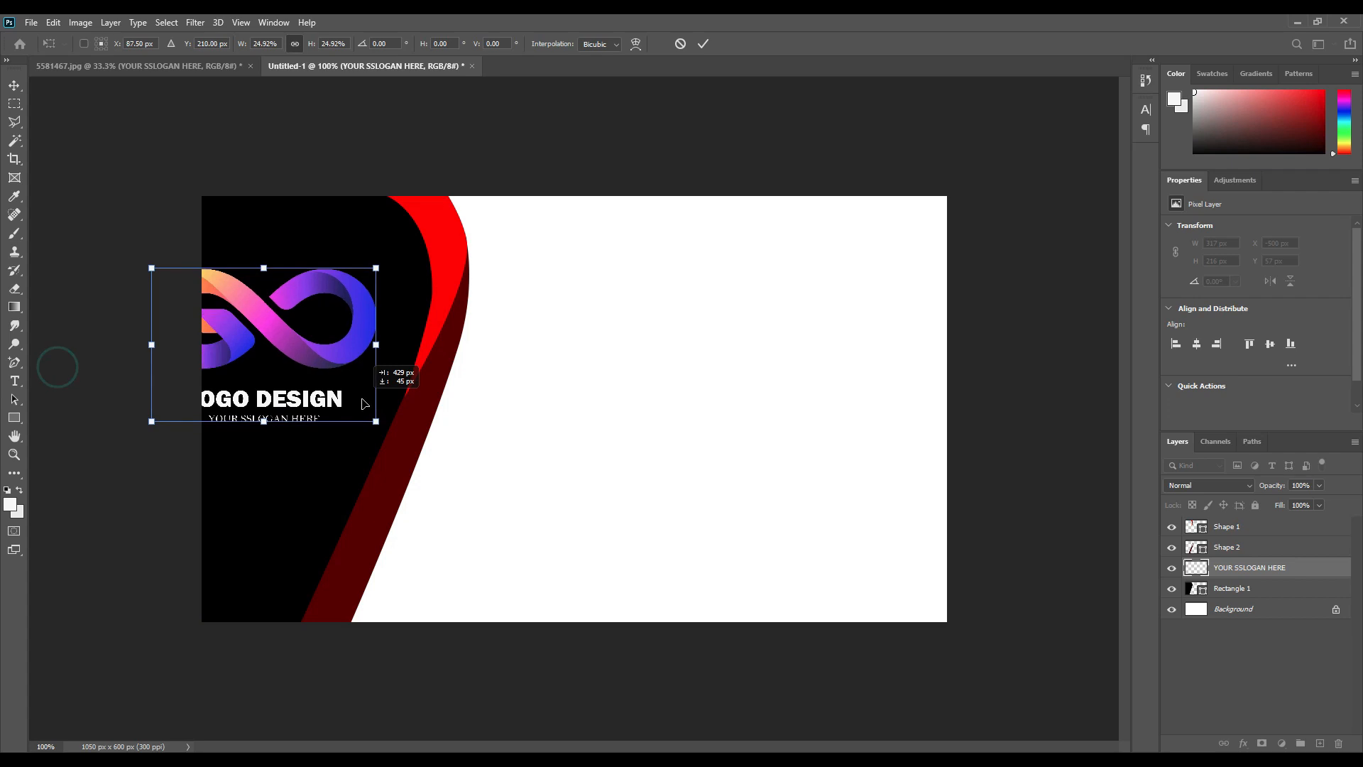
left_click_drag(377, 344, 345, 371)
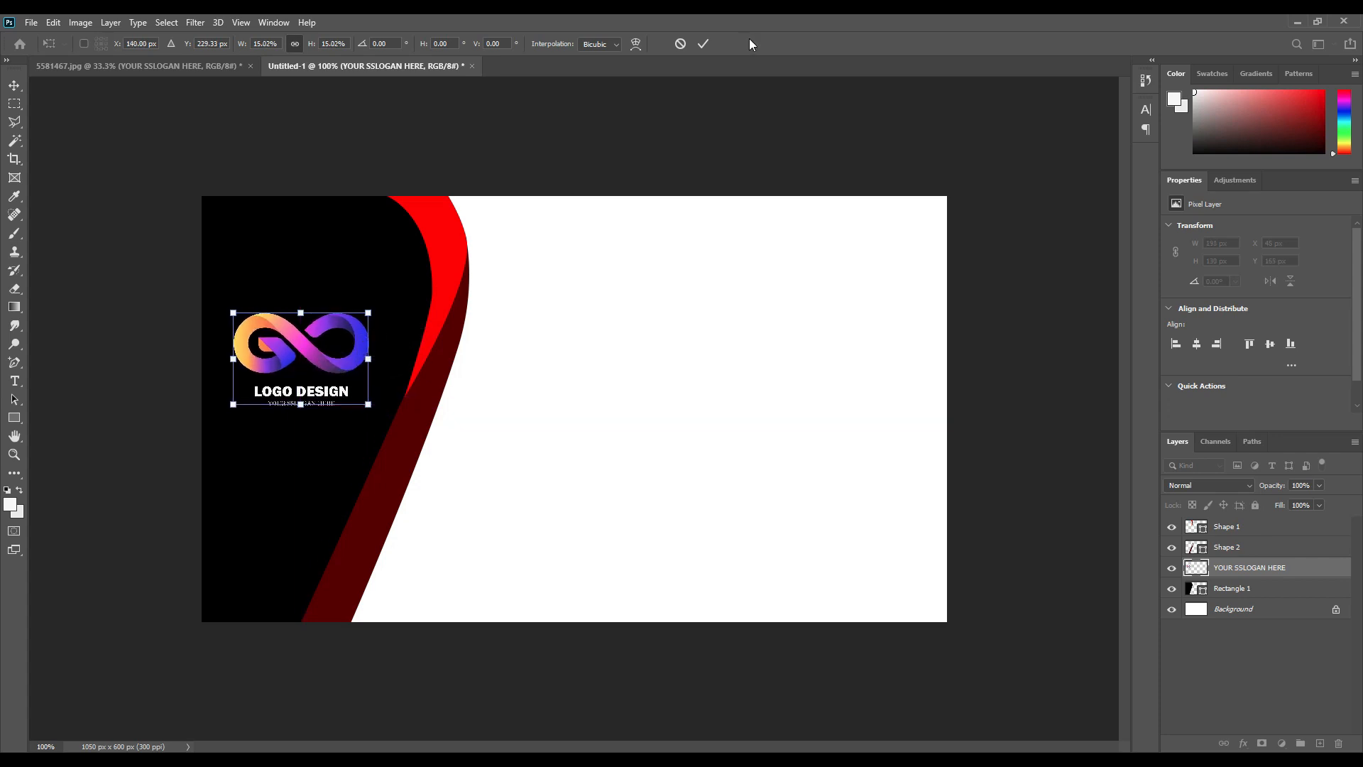
left_click(703, 44)
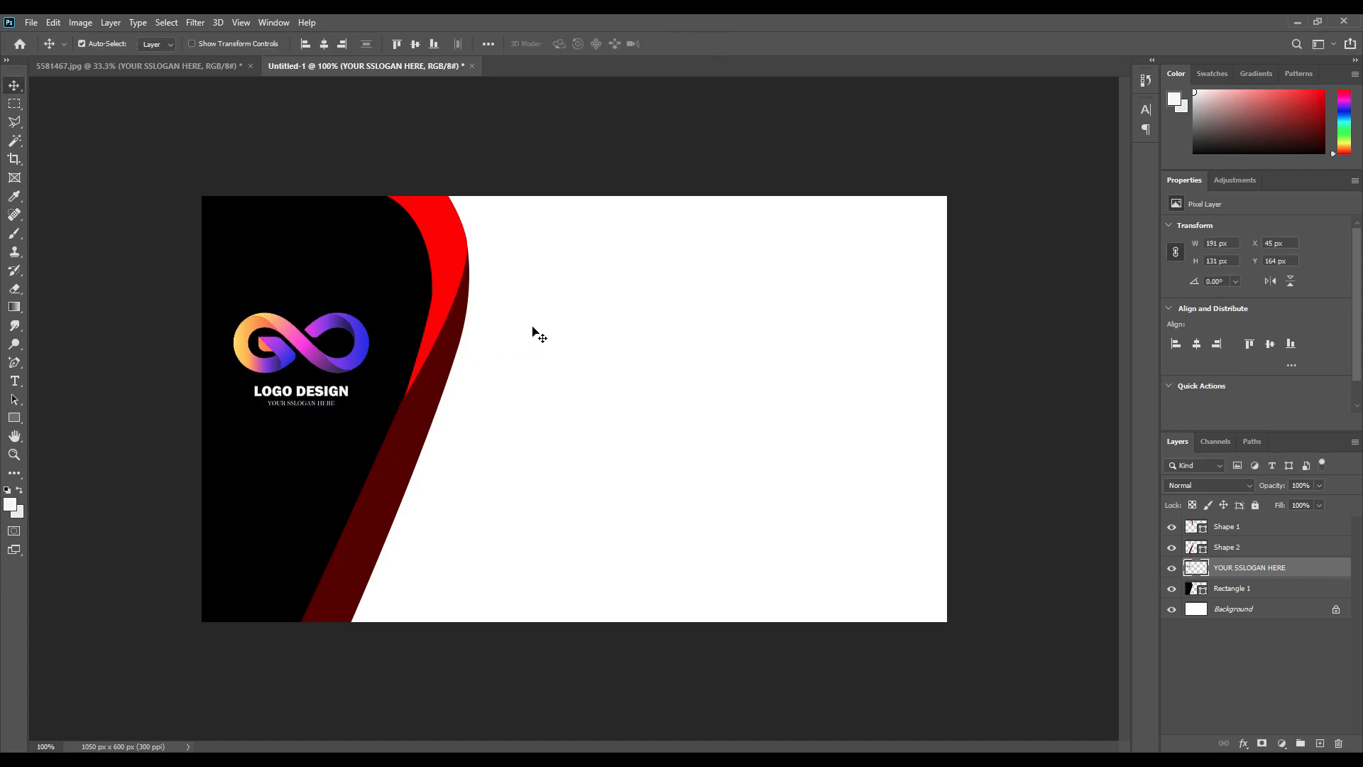
Add a Gradient Overlay to the red ribbon using the first Basics gradient.
left_click(450, 245)
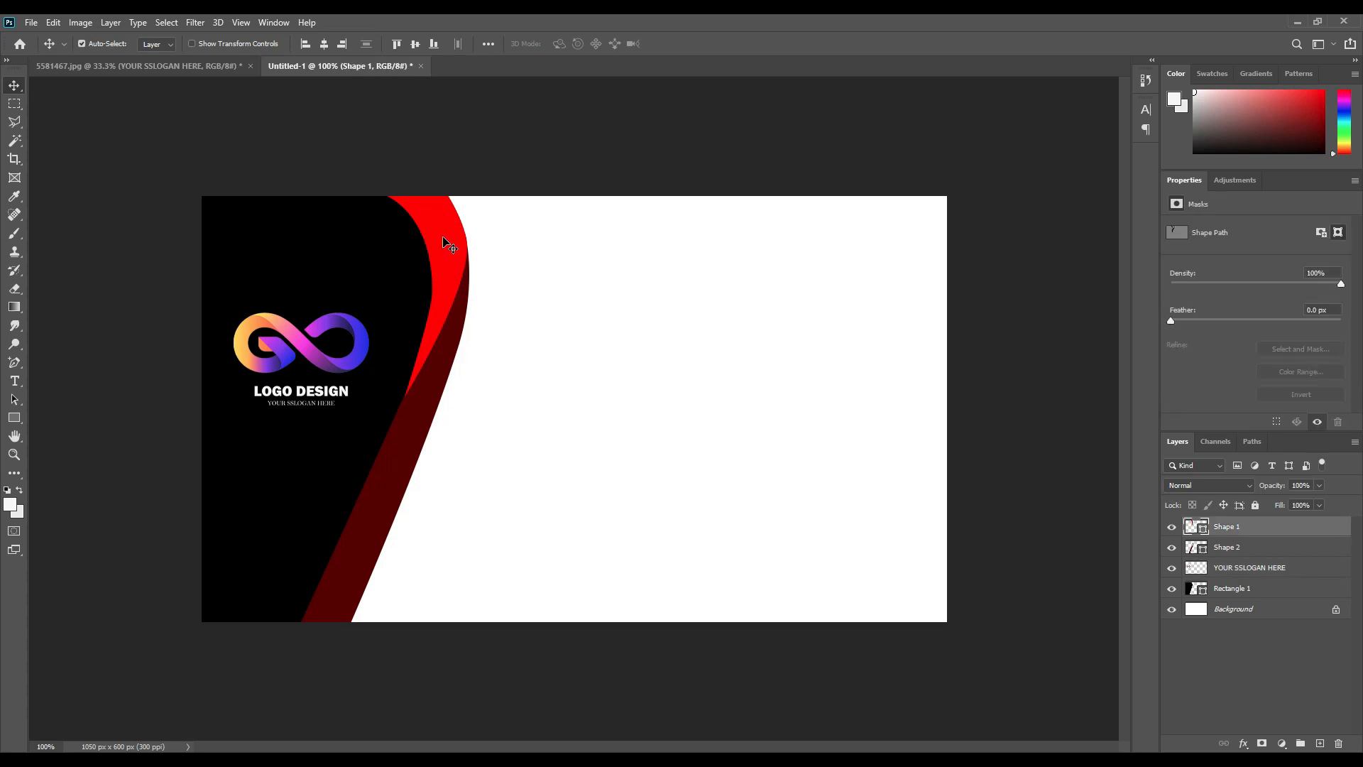
left_click(1244, 743)
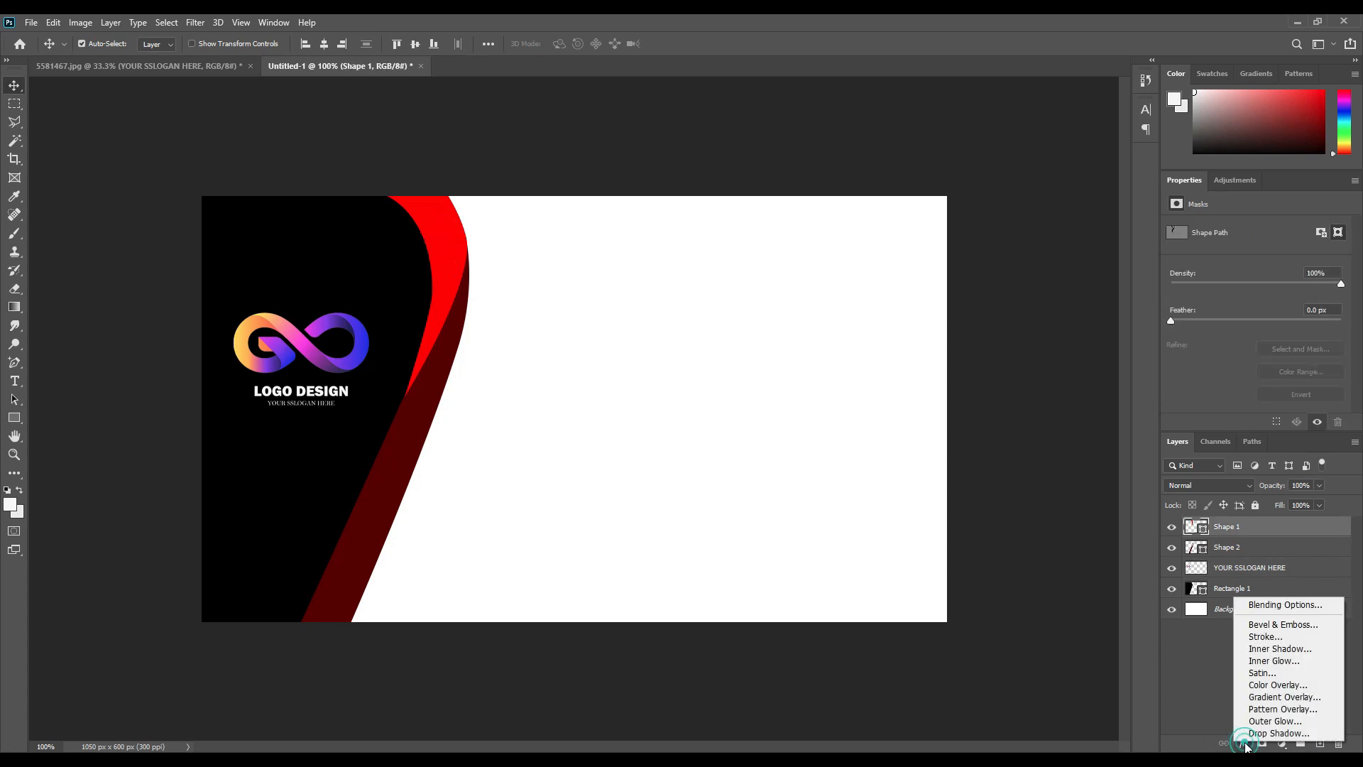
left_click(1258, 697)
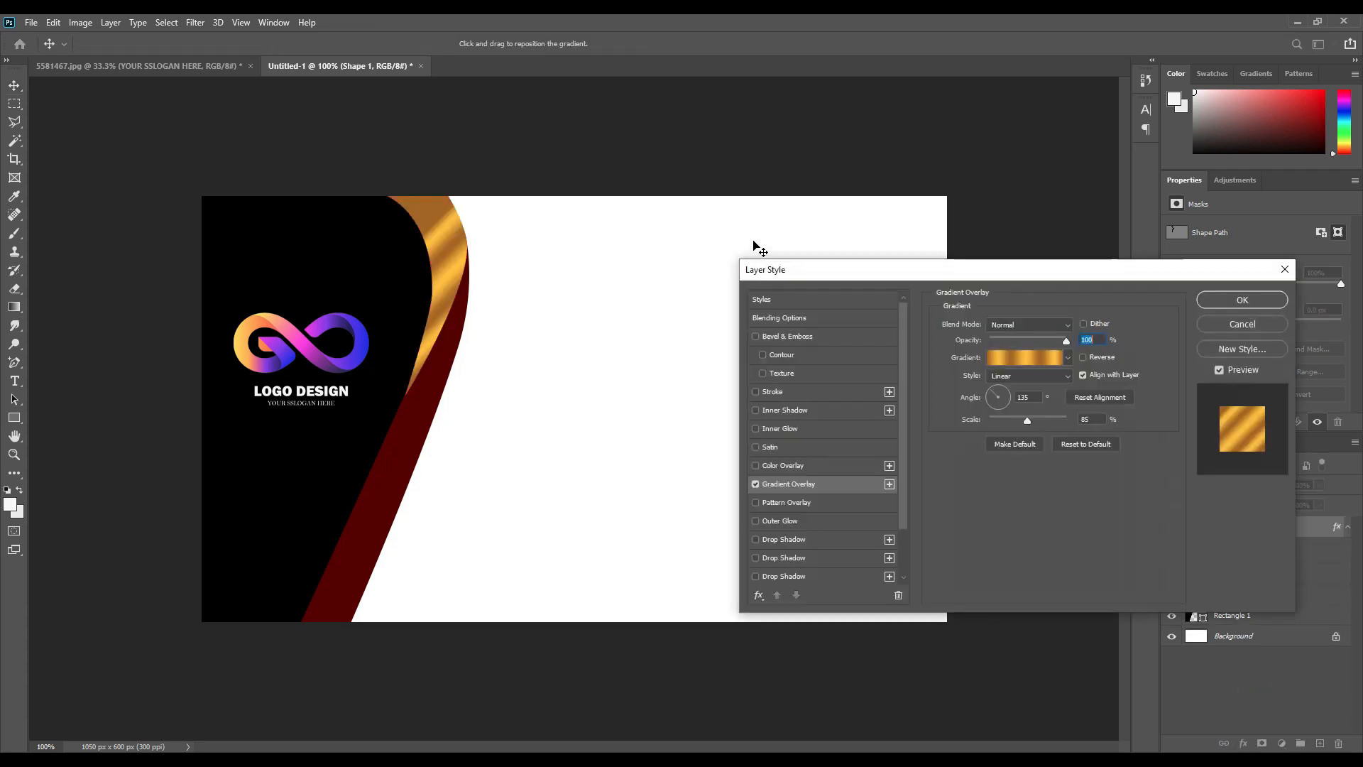
left_click(1068, 358)
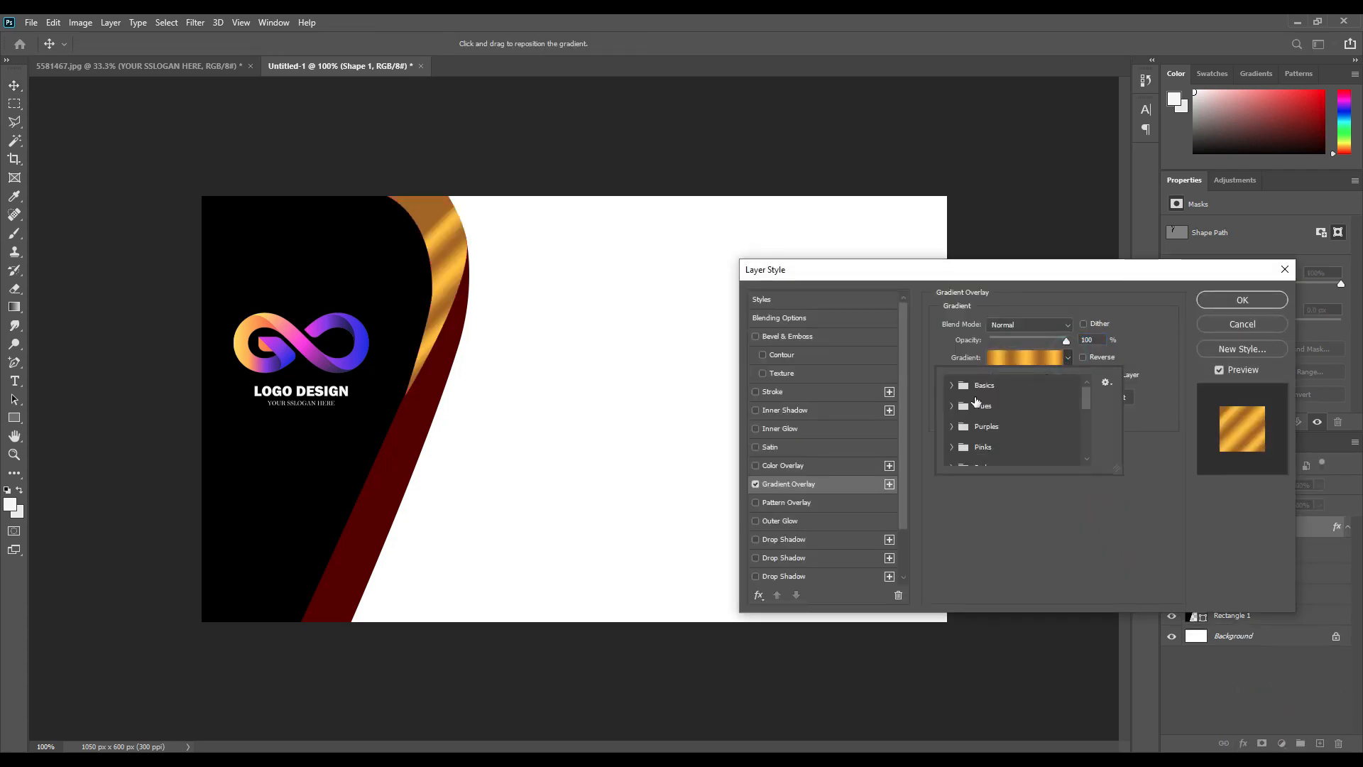
left_click(953, 384)
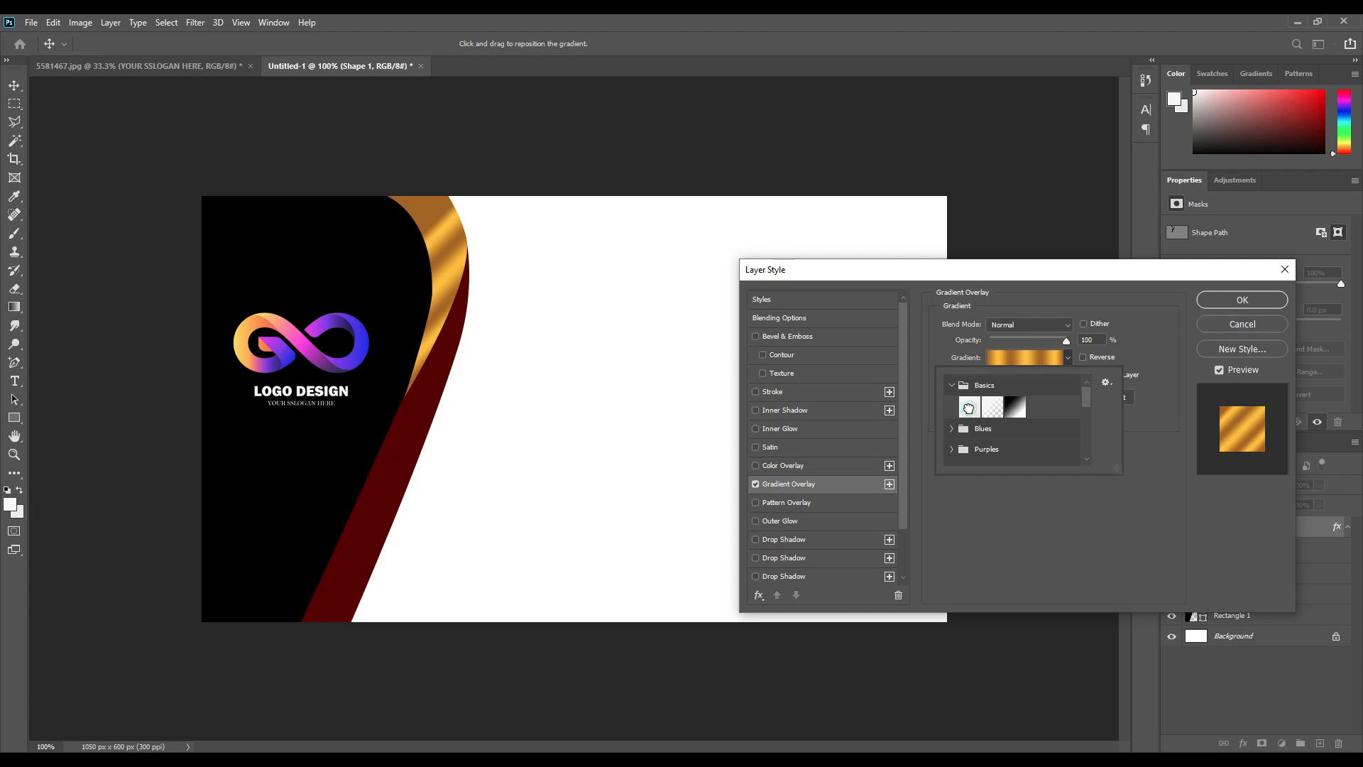
left_click(970, 407)
left_click(1015, 356)
left_click(1015, 357)
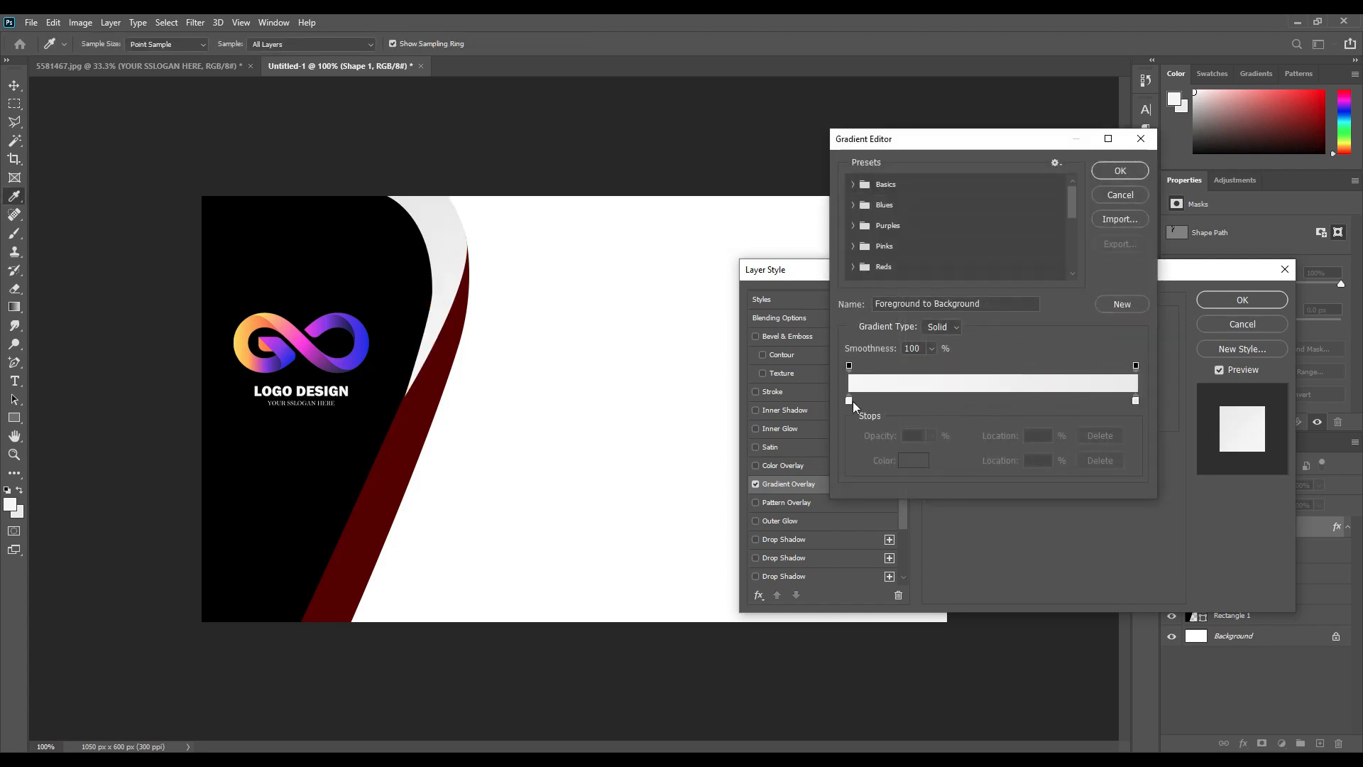
Set the gradient's left stop to magenta sampled from the logo's centre.
left_click(850, 402)
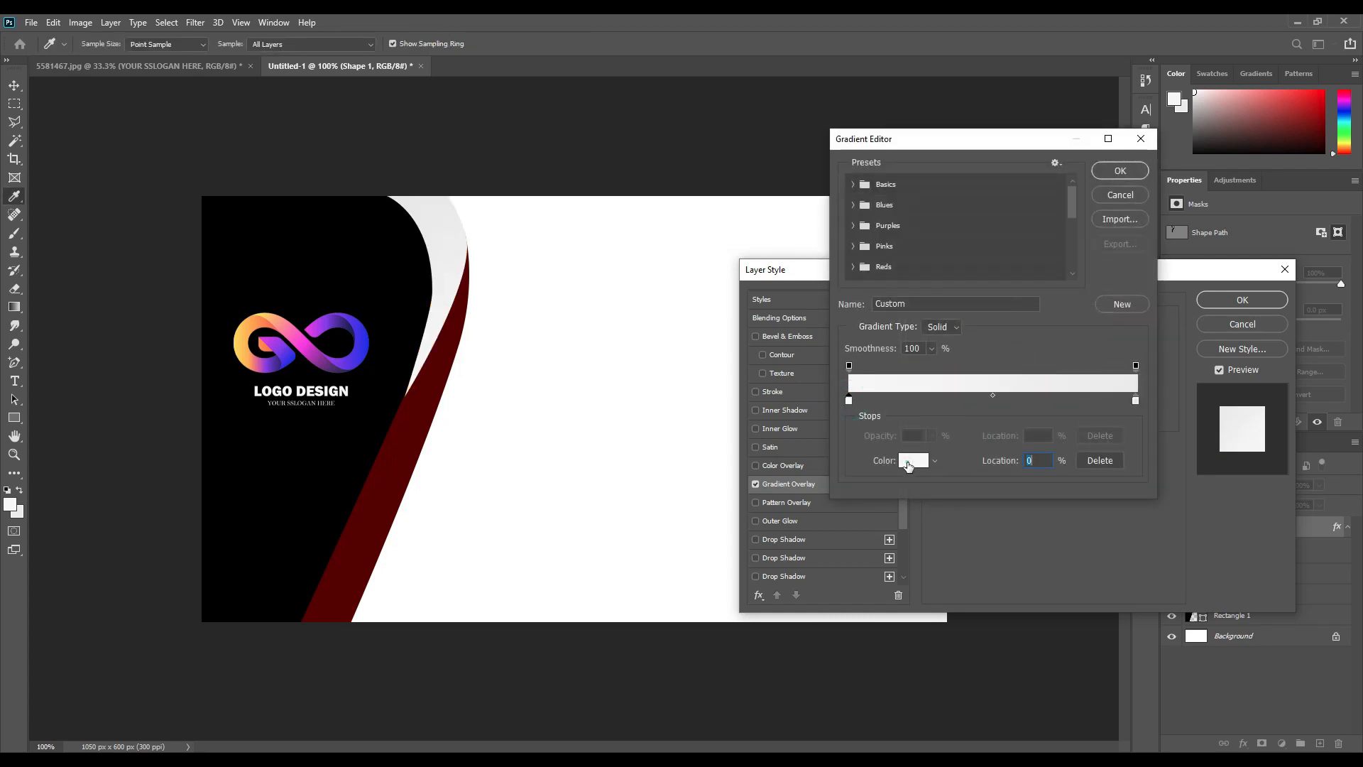
left_click(914, 460)
left_click(364, 336)
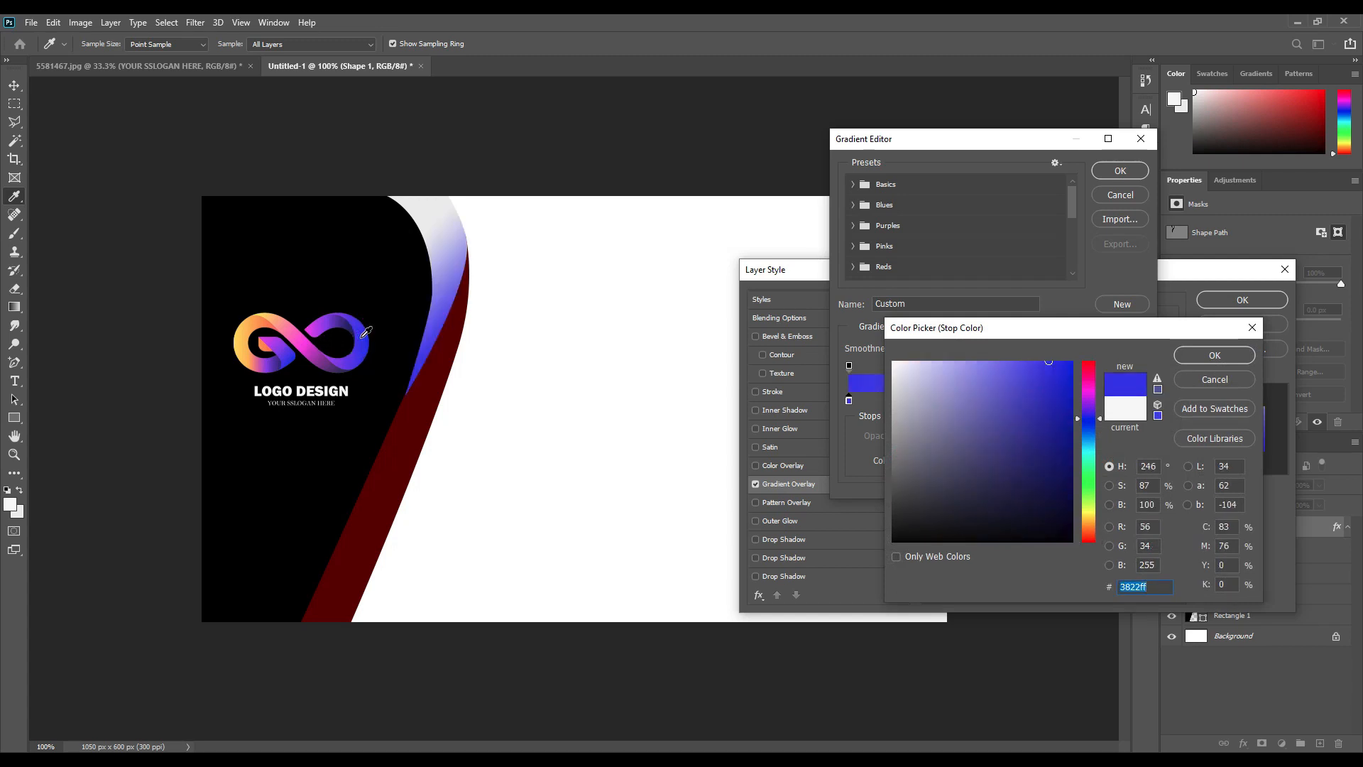
left_click(308, 349)
left_click(1175, 355)
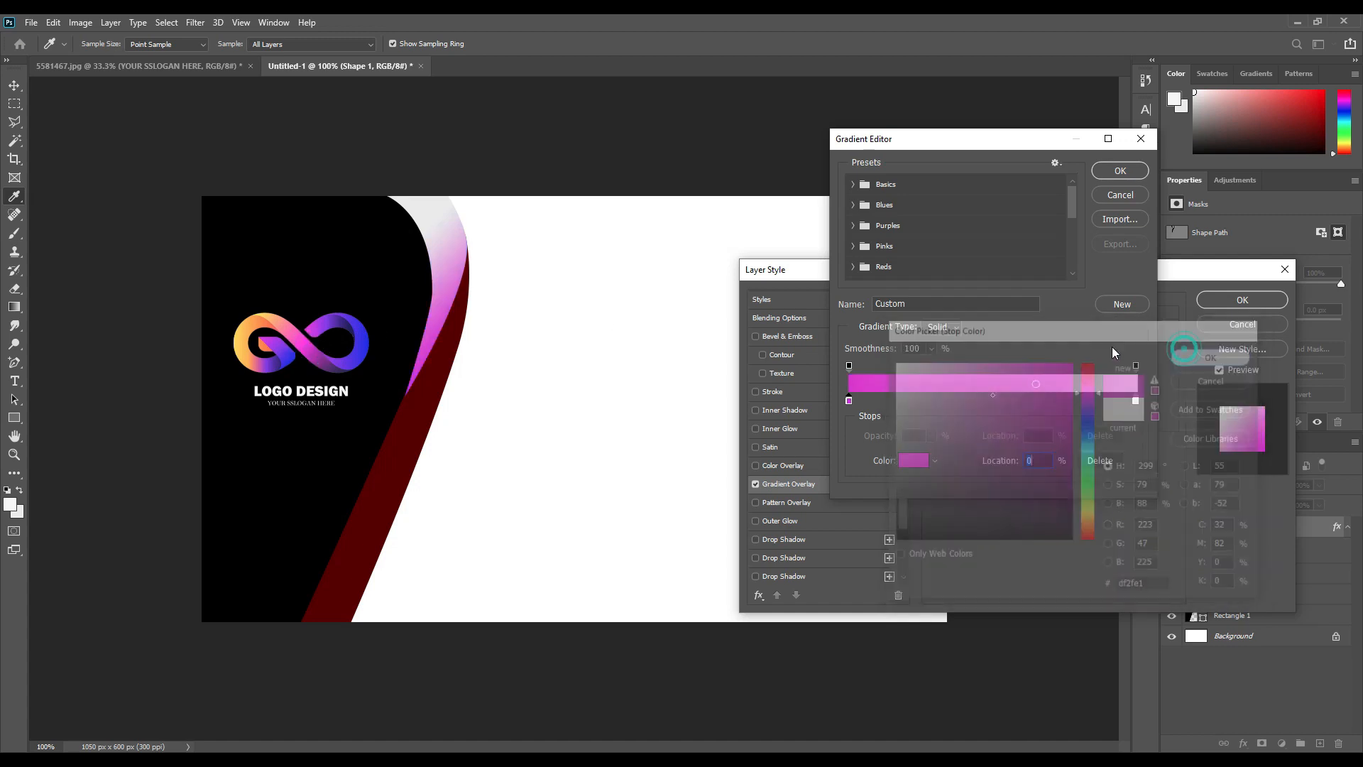
Set the right stop to the logo's blue and apply the gradient overlay.
left_click(1136, 399)
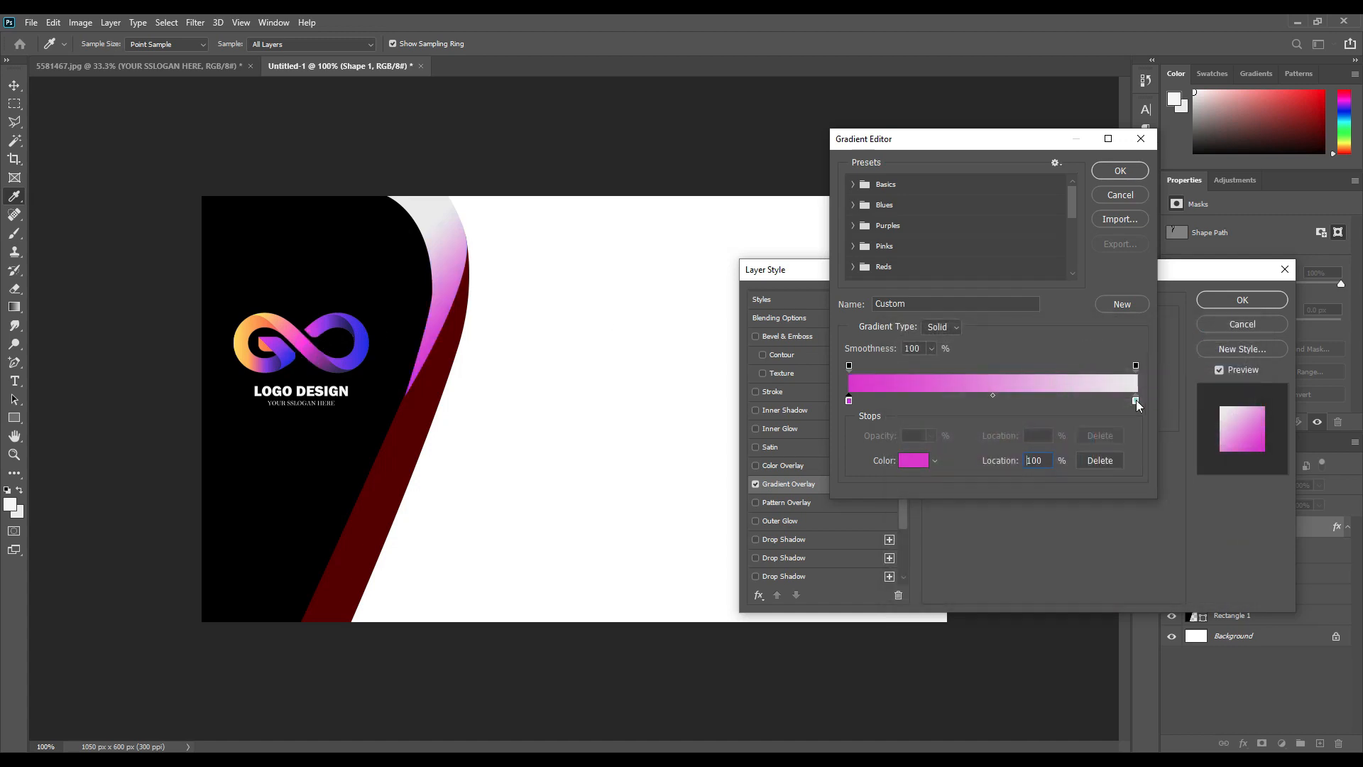
left_click(913, 462)
left_click(368, 339)
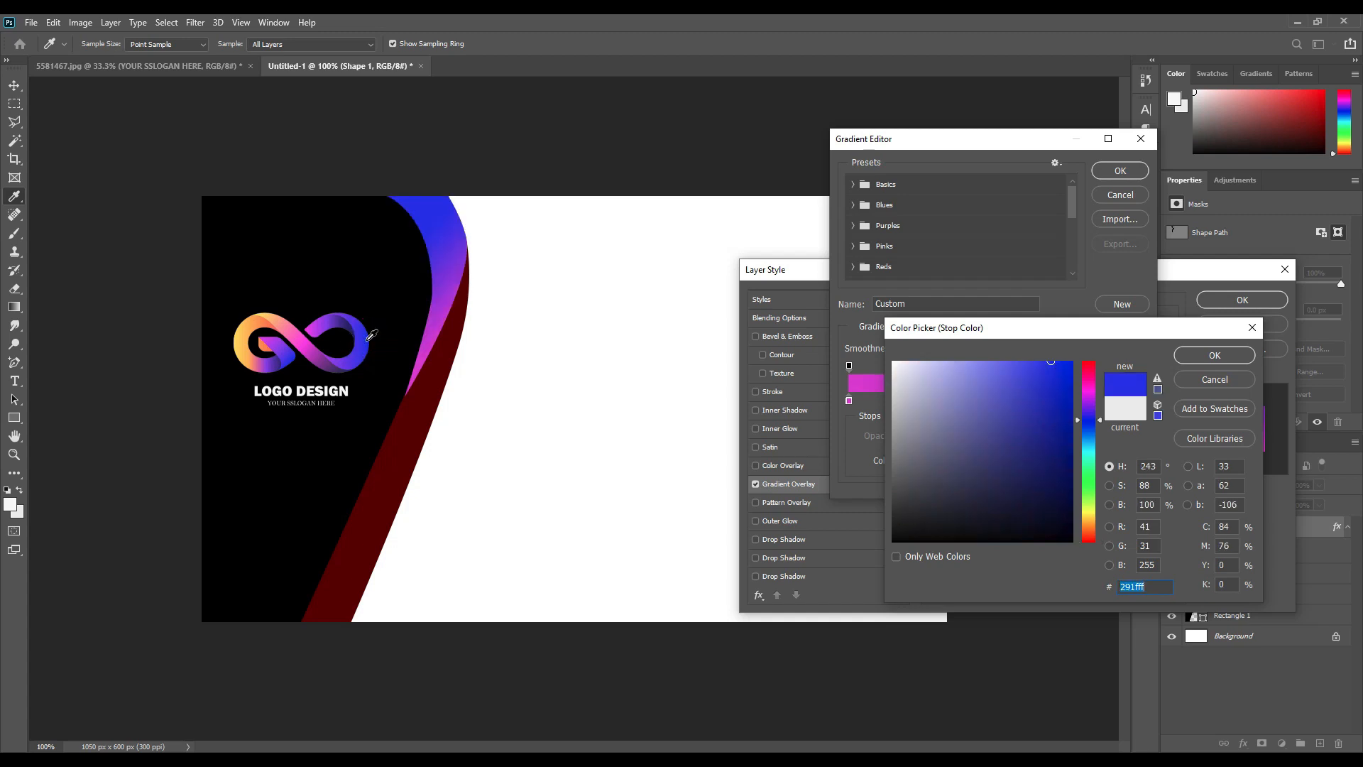
left_click(1225, 360)
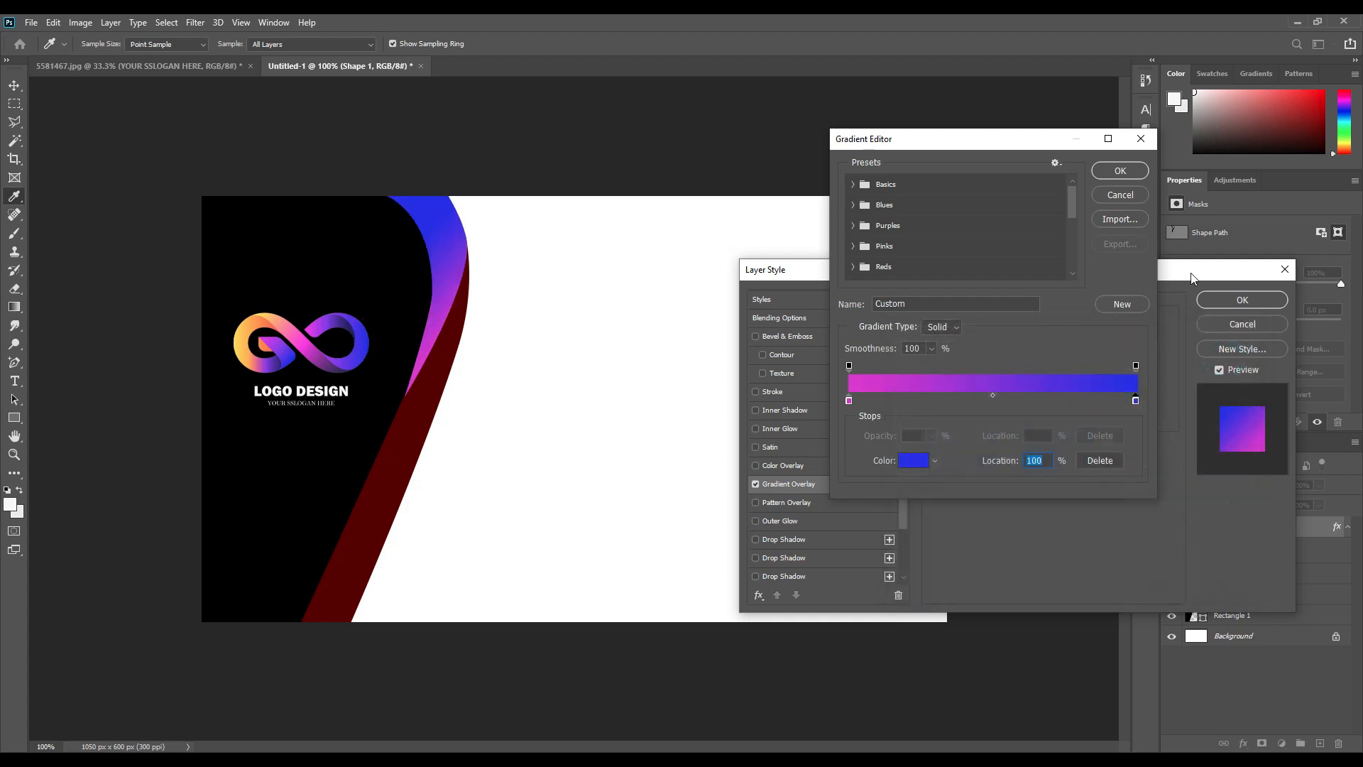
left_click(1122, 170)
left_click(1224, 300)
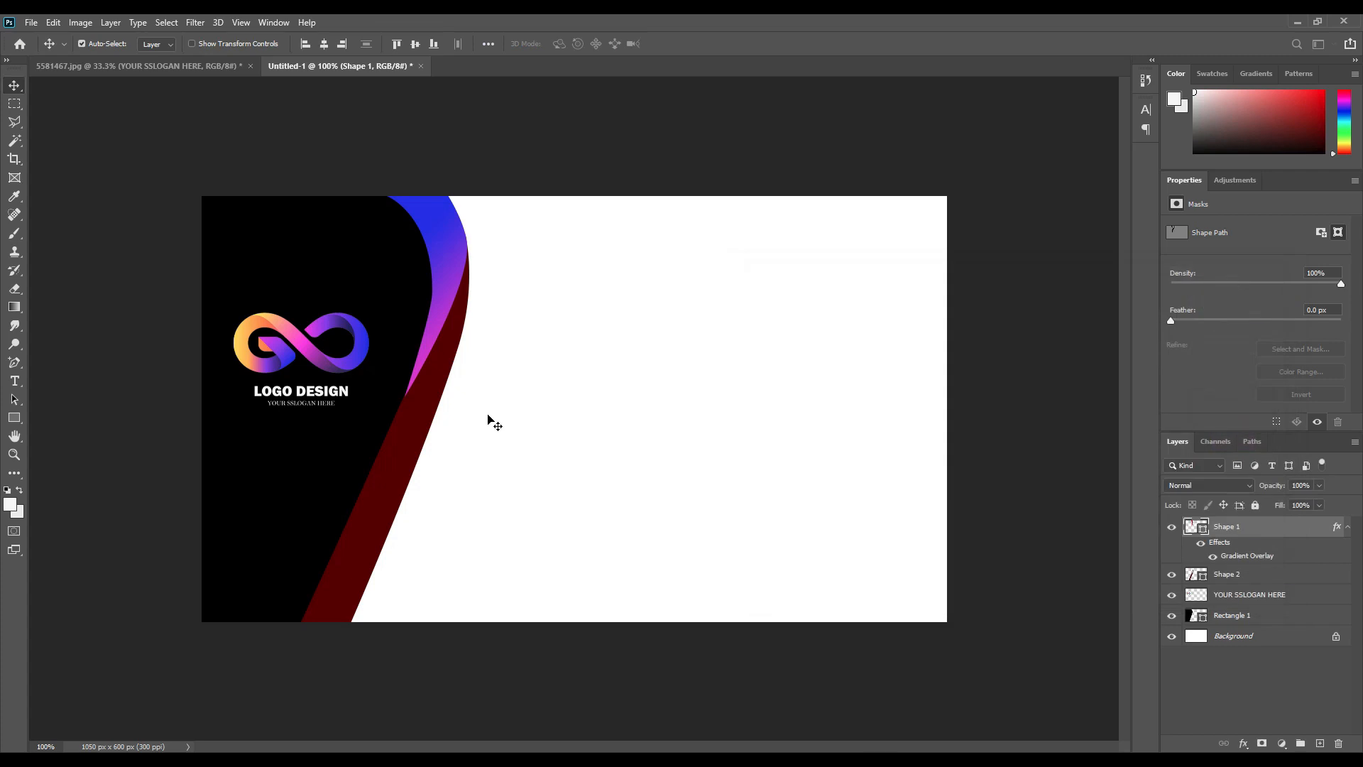
left_click(441, 368)
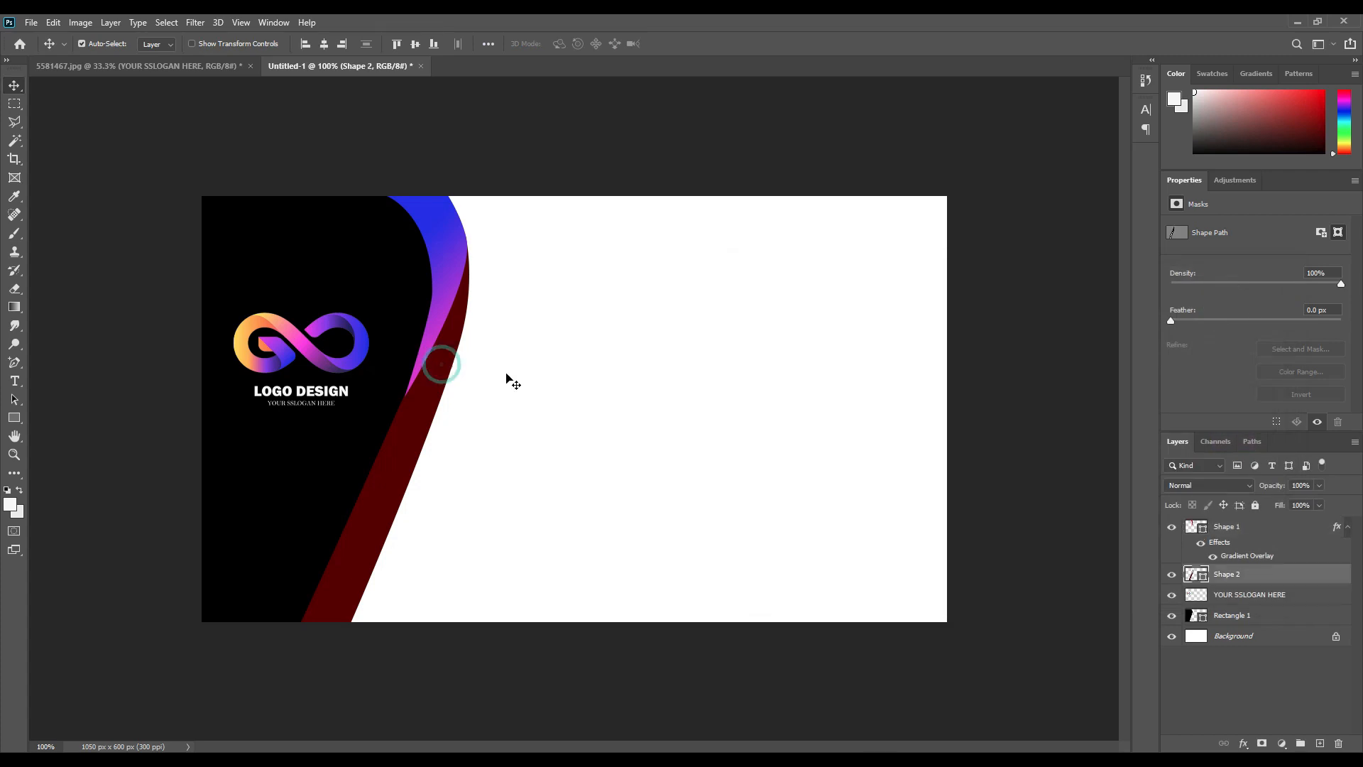
Add a Gradient Overlay to Shape 2 with yellow, magenta and blue stops sampled from the logo.
left_click(1244, 743)
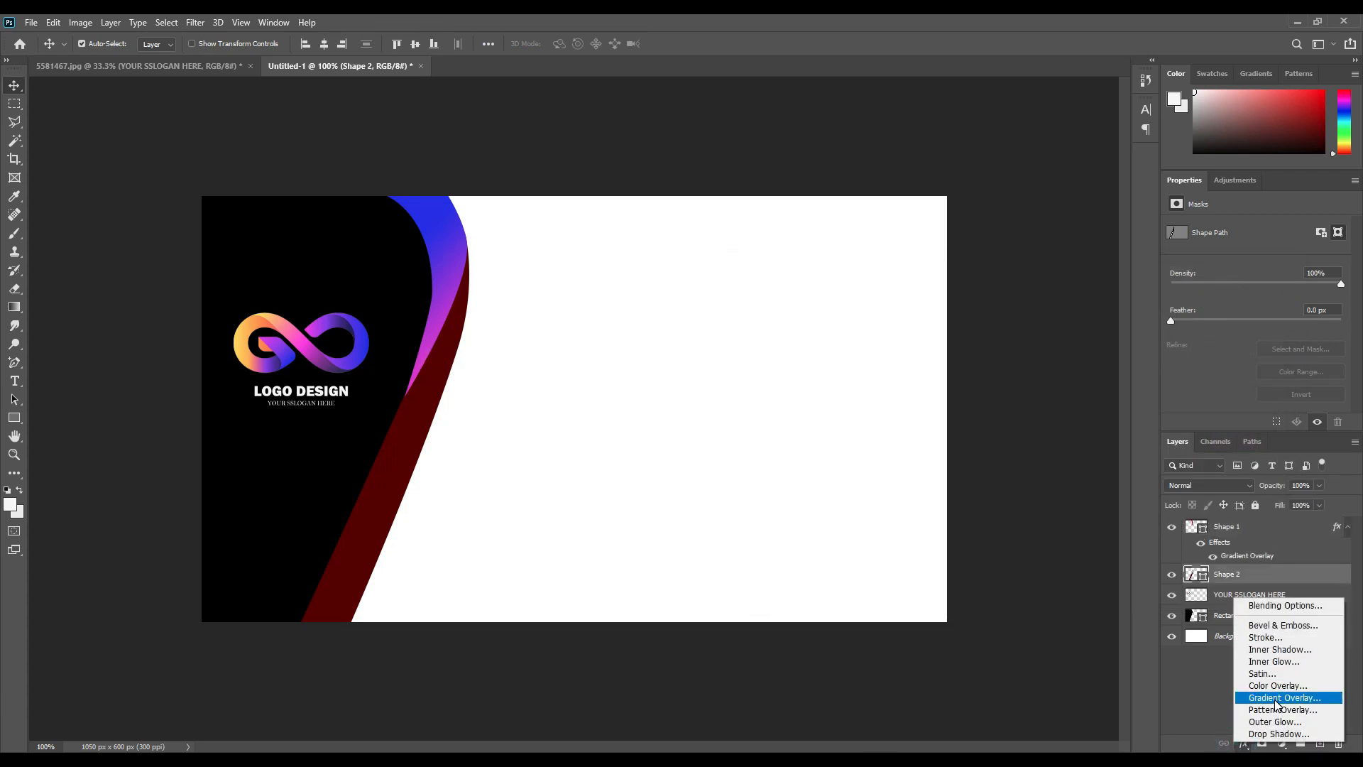
left_click(1277, 698)
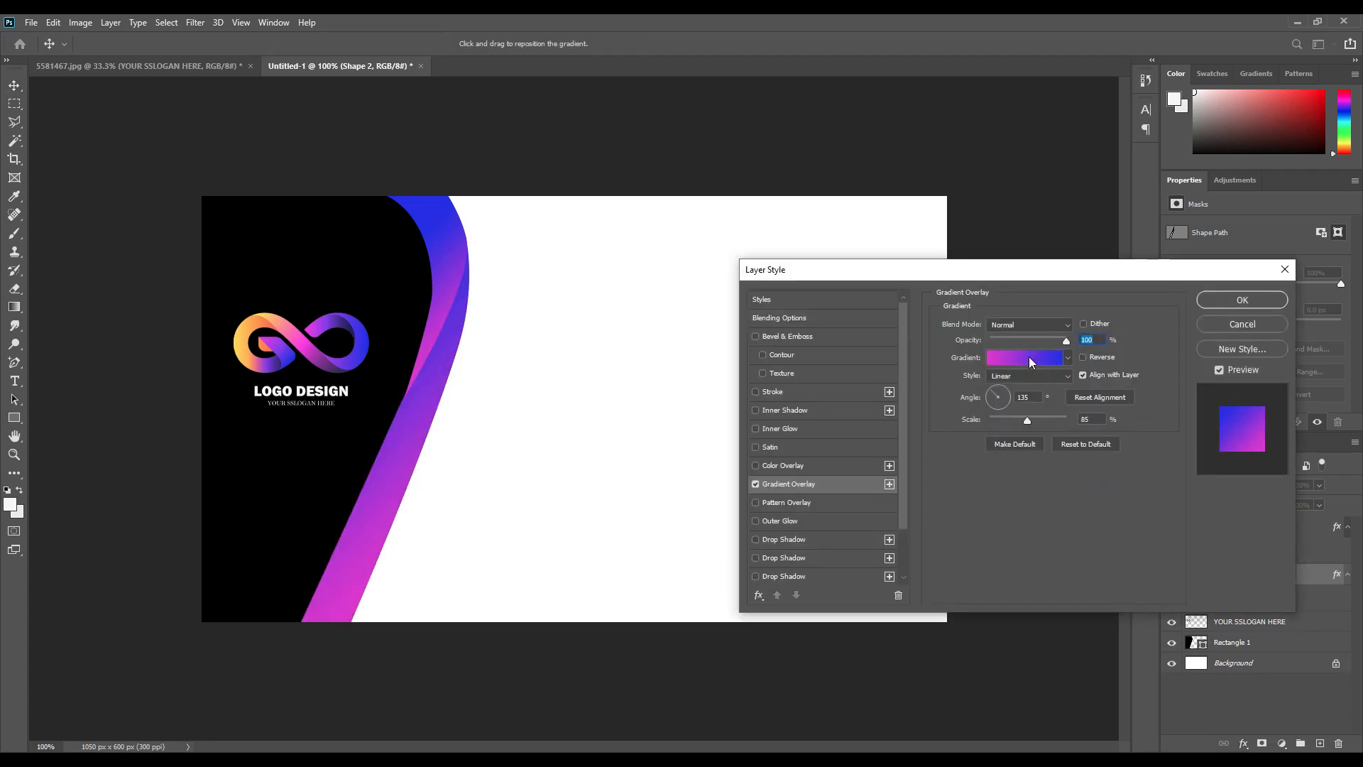
left_click(1029, 357)
left_click(848, 400)
left_click(914, 461)
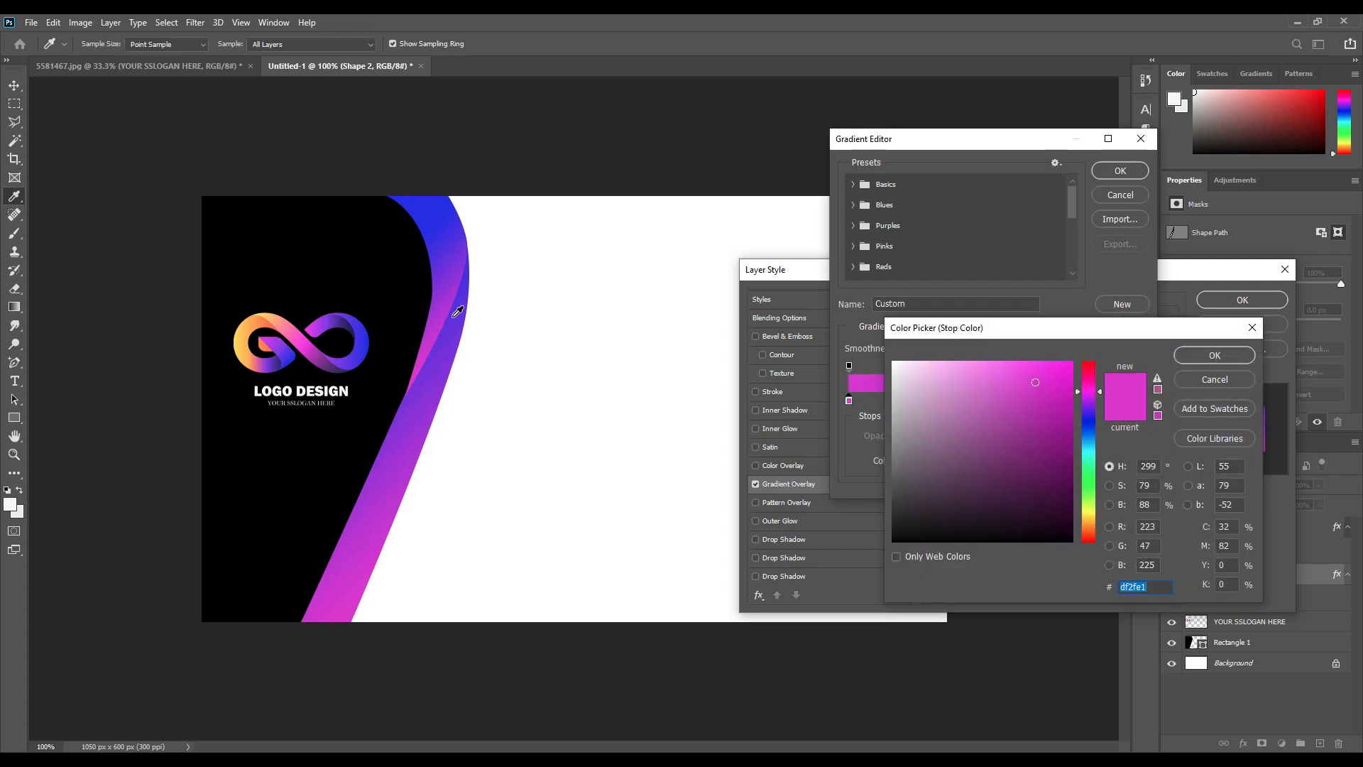
left_click(1216, 355)
left_click_drag(849, 400, 970, 405)
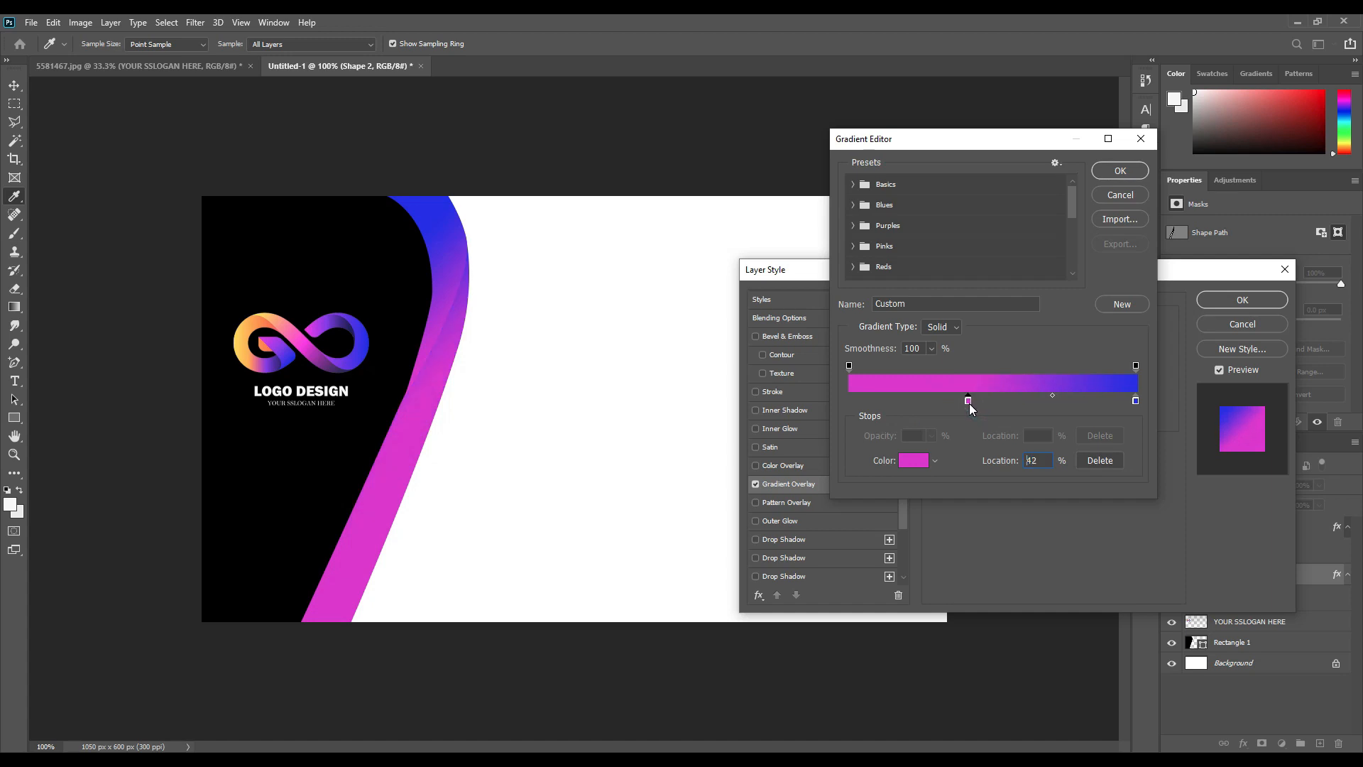
left_click(854, 401)
left_click(913, 462)
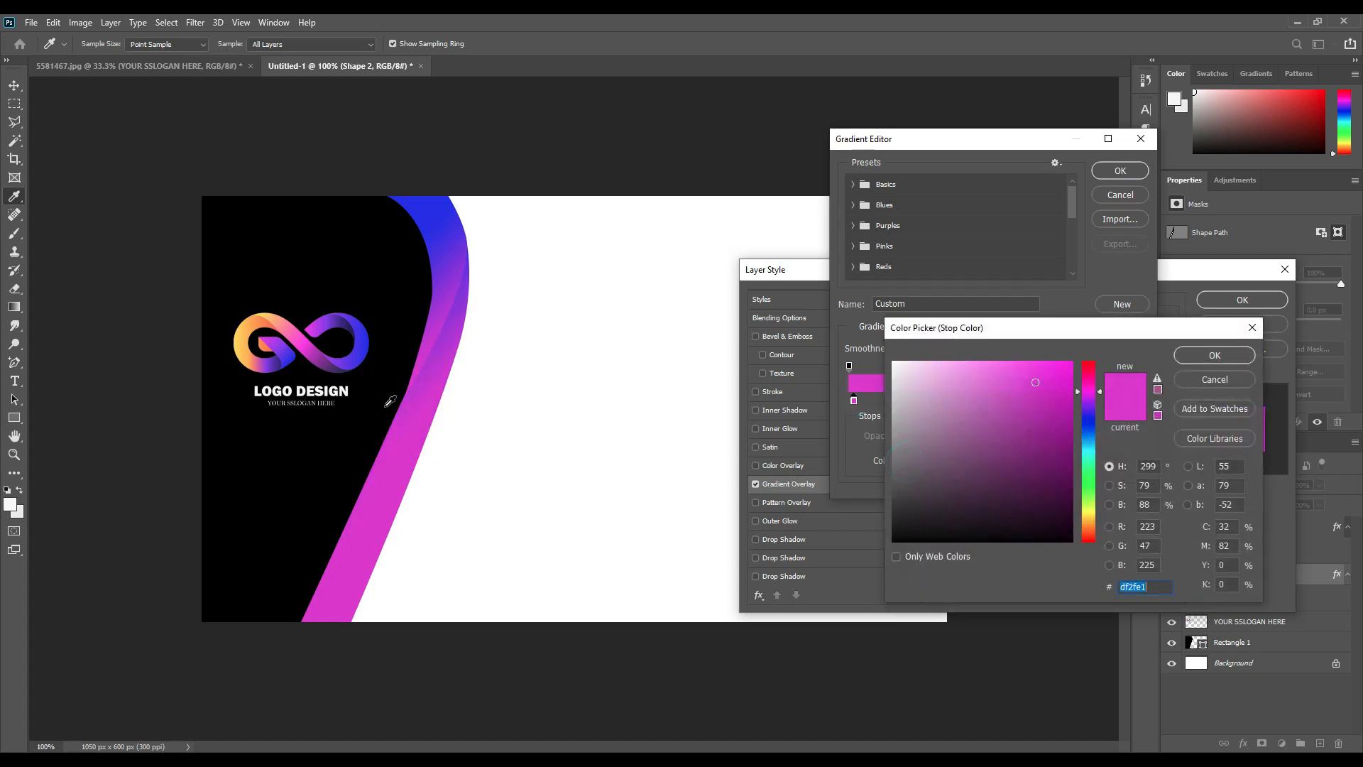
left_click(239, 339)
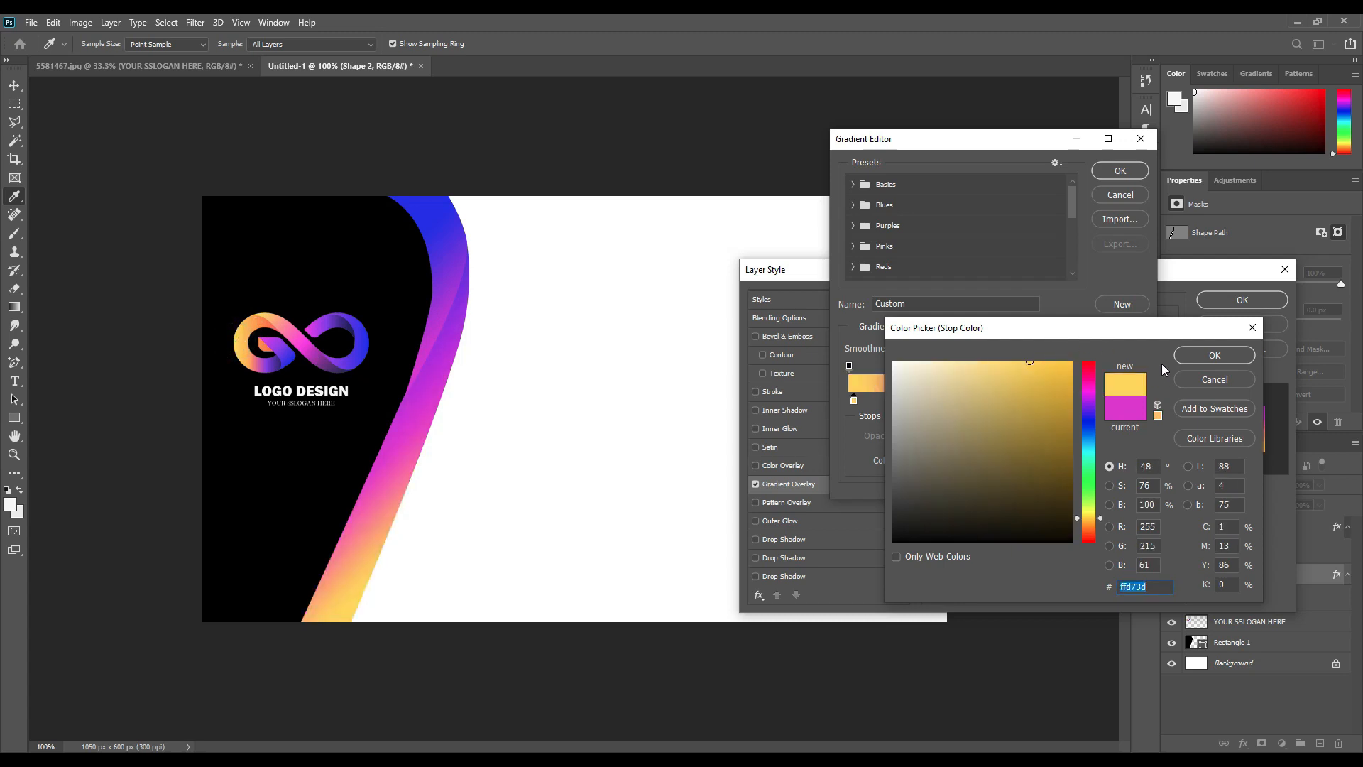
left_click(1215, 355)
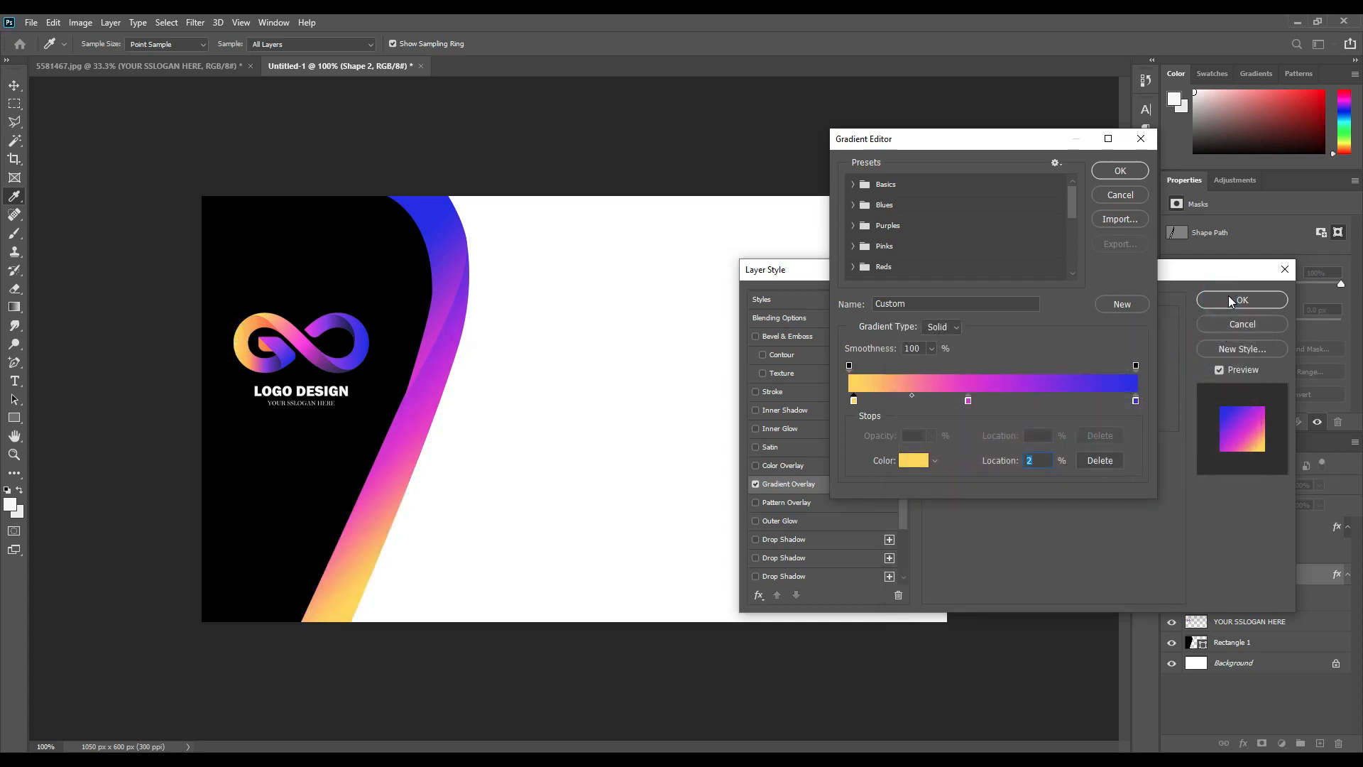
left_click(1121, 172)
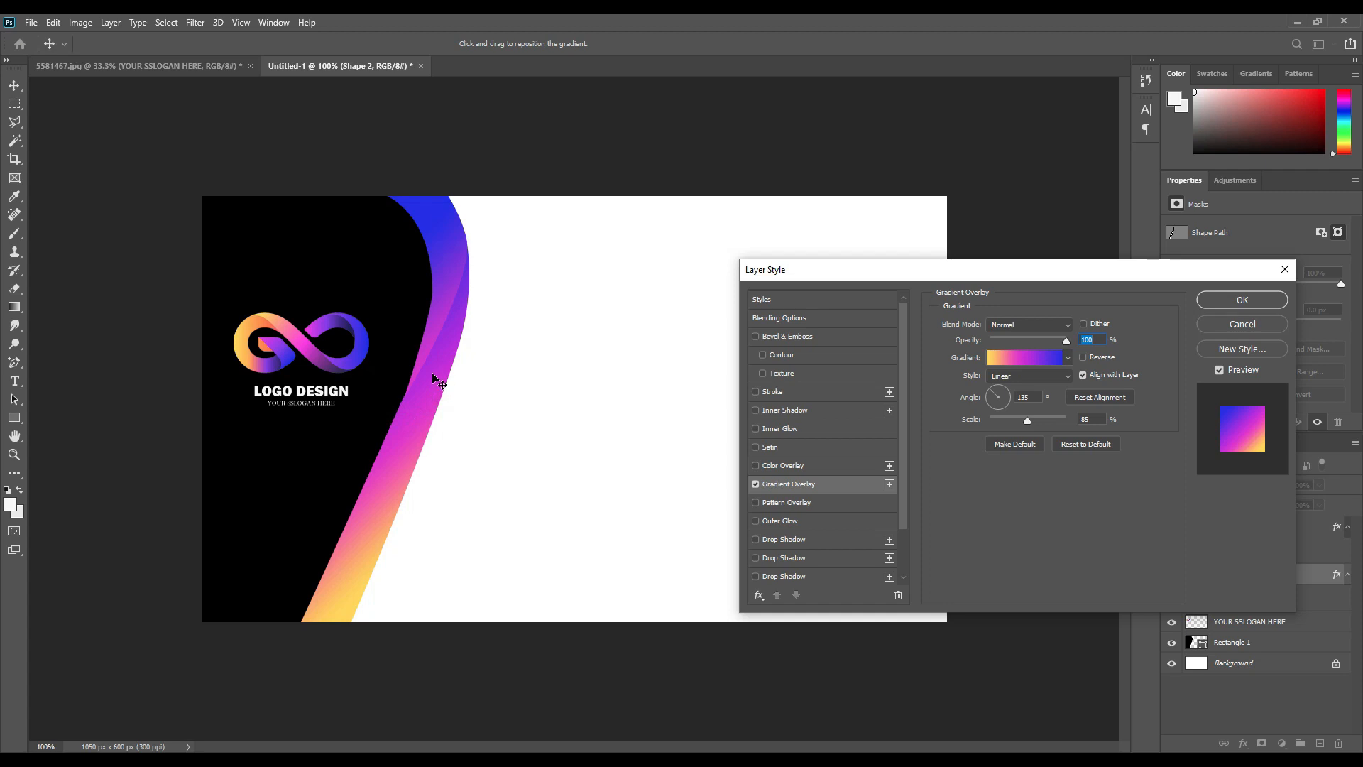
Shift the blue stop toward the middle and apply the overlay at 135°.
left_click(1045, 356)
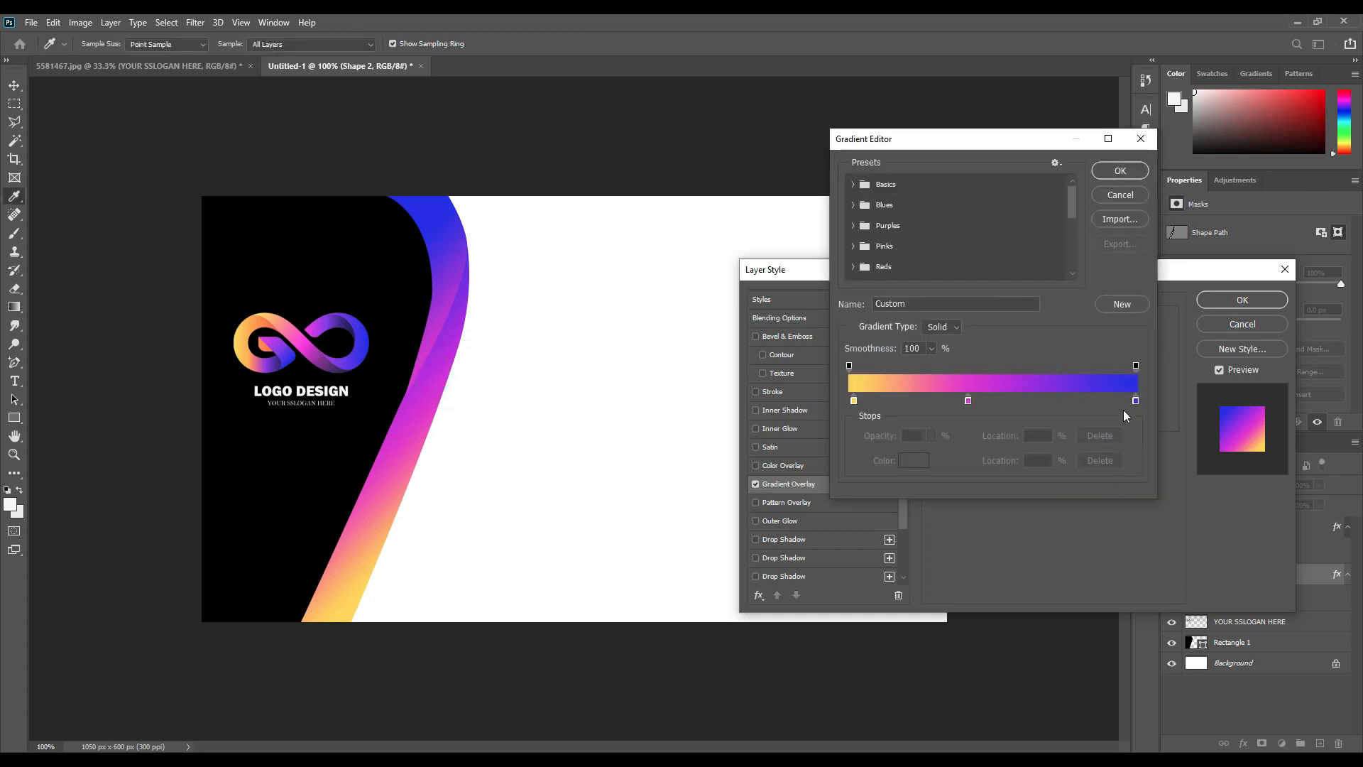
left_click_drag(1134, 401, 1074, 407)
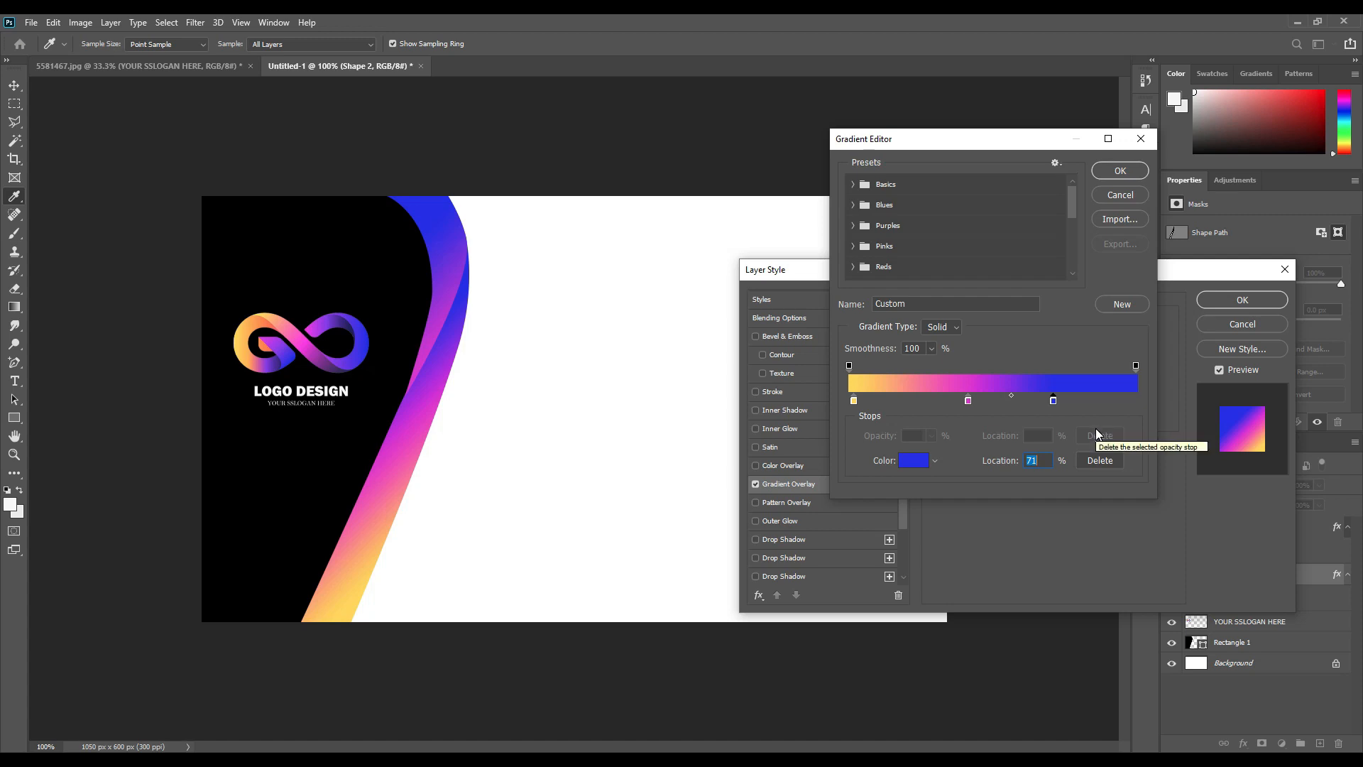
left_click(1120, 170)
left_click(1243, 299)
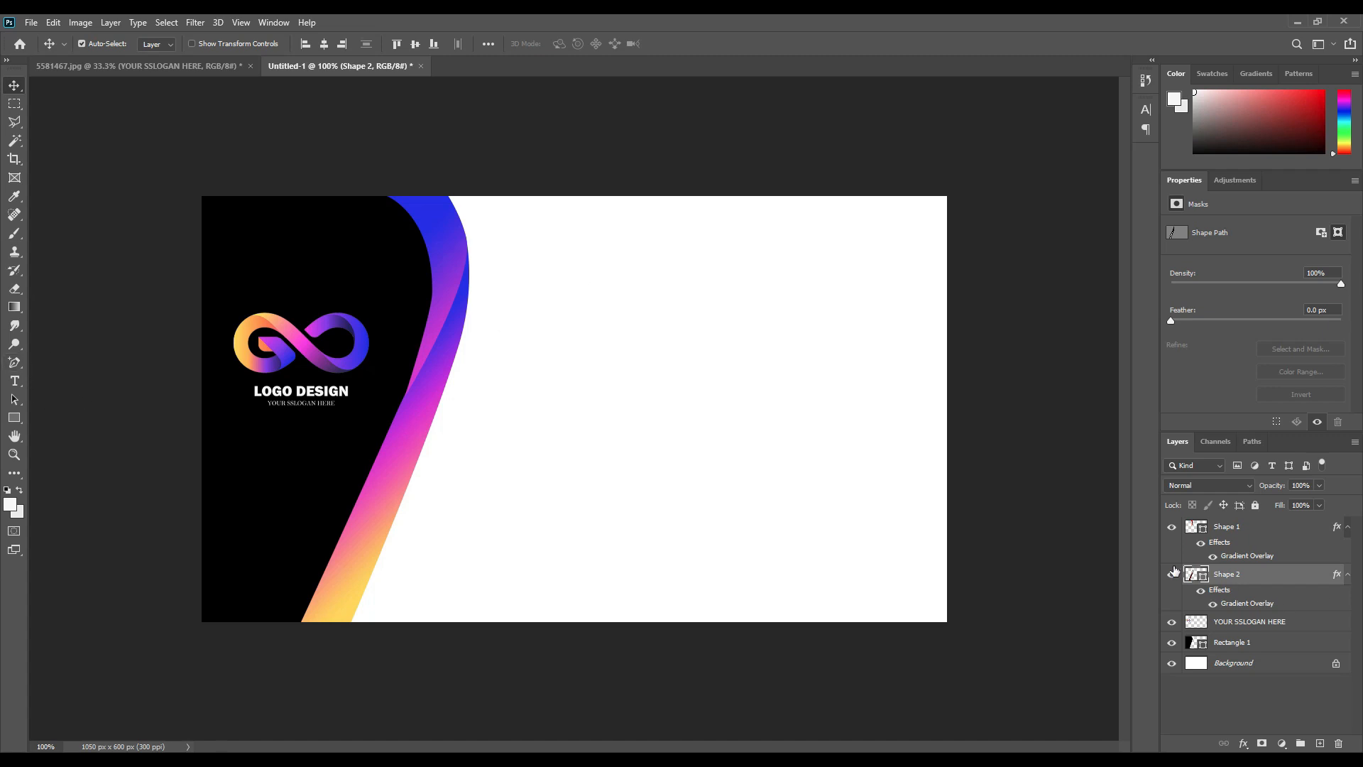
Move the logo layer to the top of the layer stack.
left_click(1227, 647)
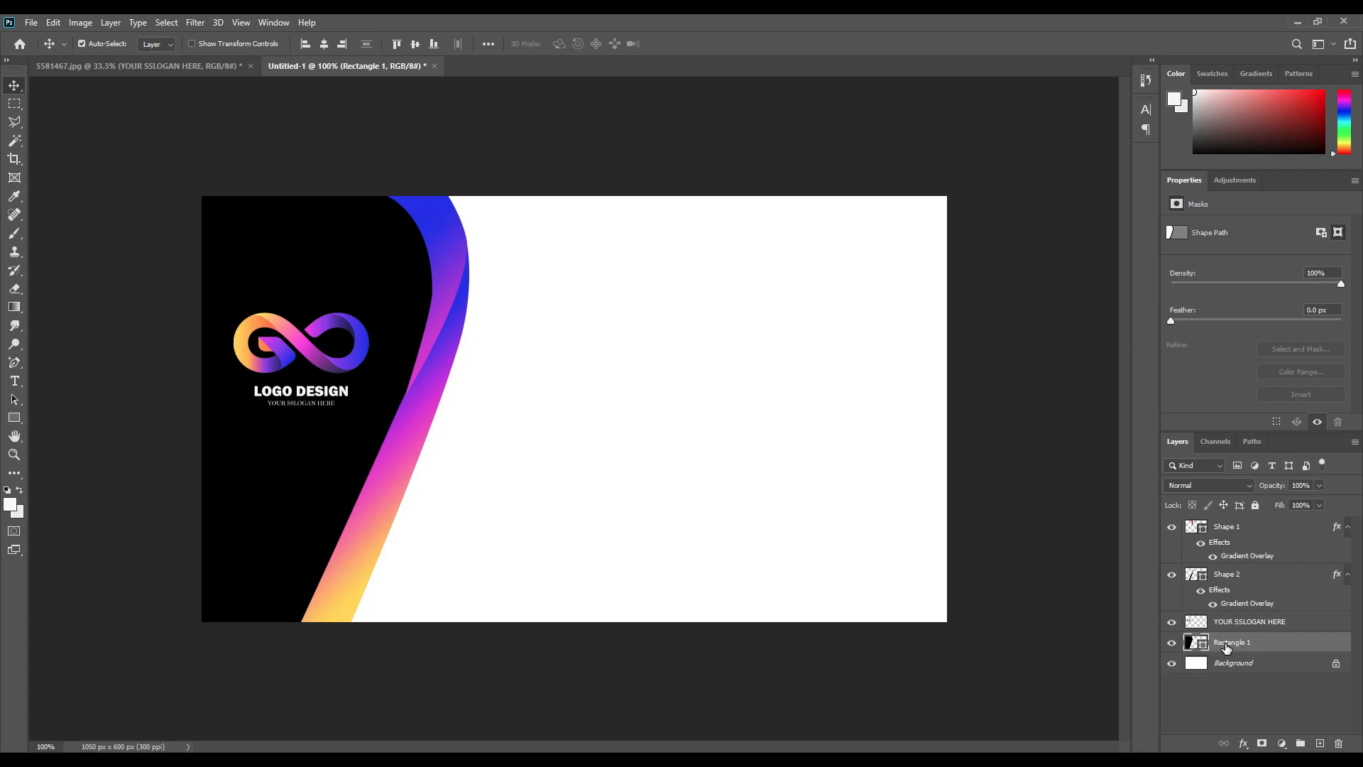
left_click(1236, 625)
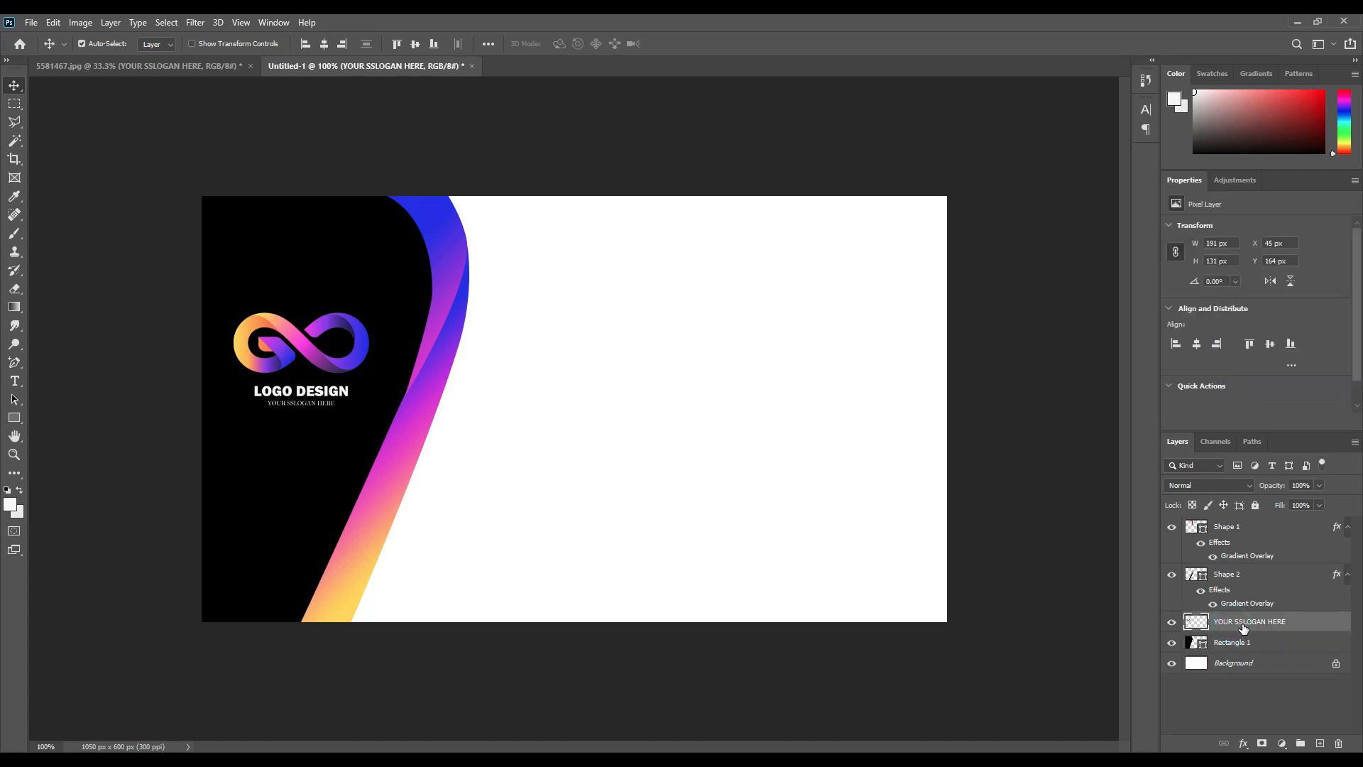
left_click_drag(1241, 625, 1251, 529)
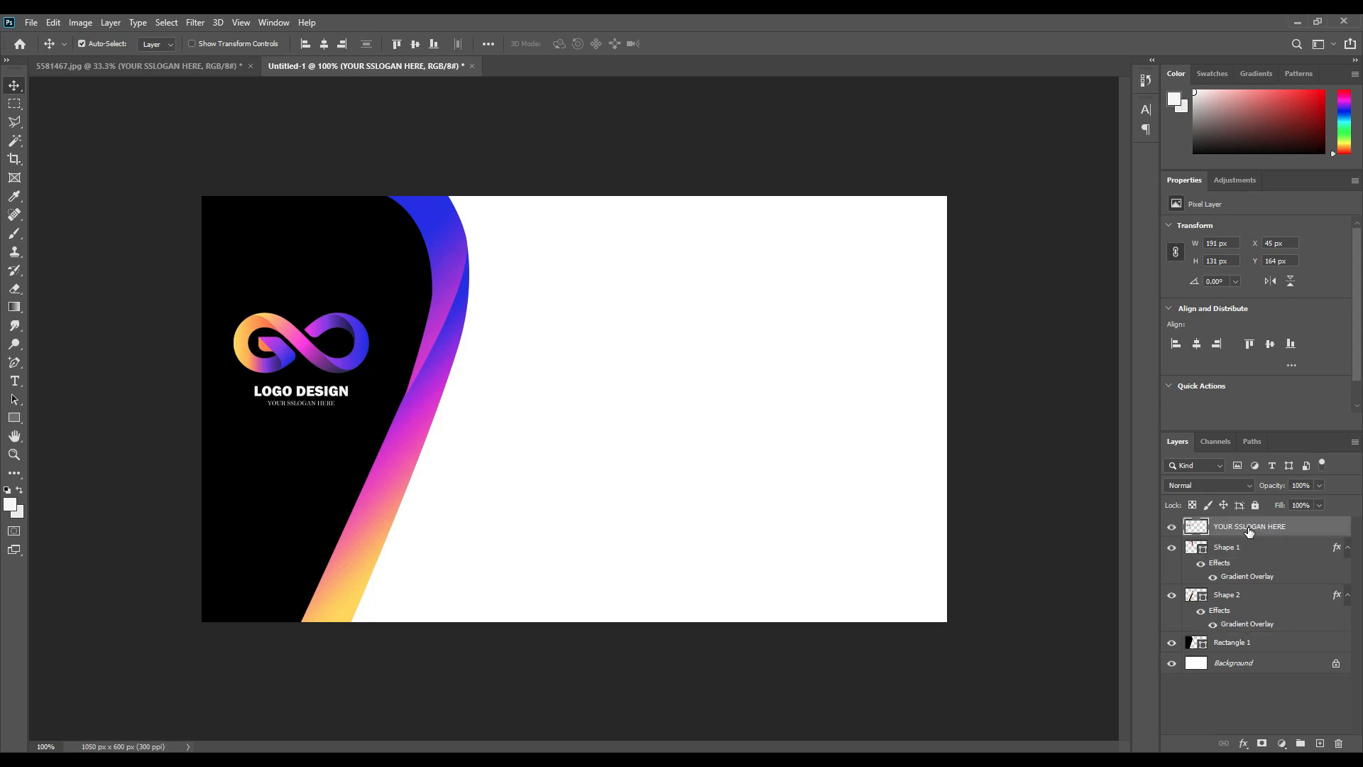
Group Shape 1, Shape 2 and Rectangle 1 into a group named Elements.
left_click(1229, 548)
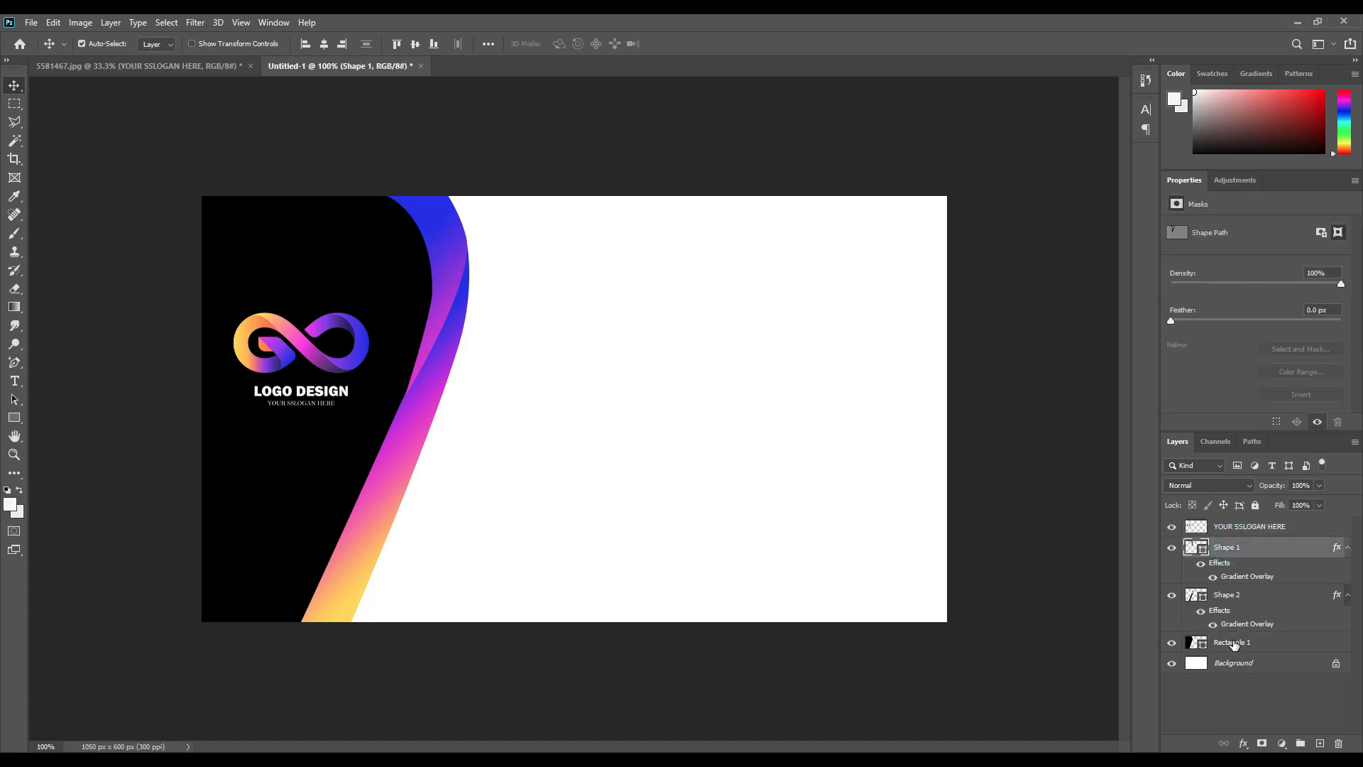
left_click(1235, 643, "shift")
left_click_drag(1248, 641, 1302, 743)
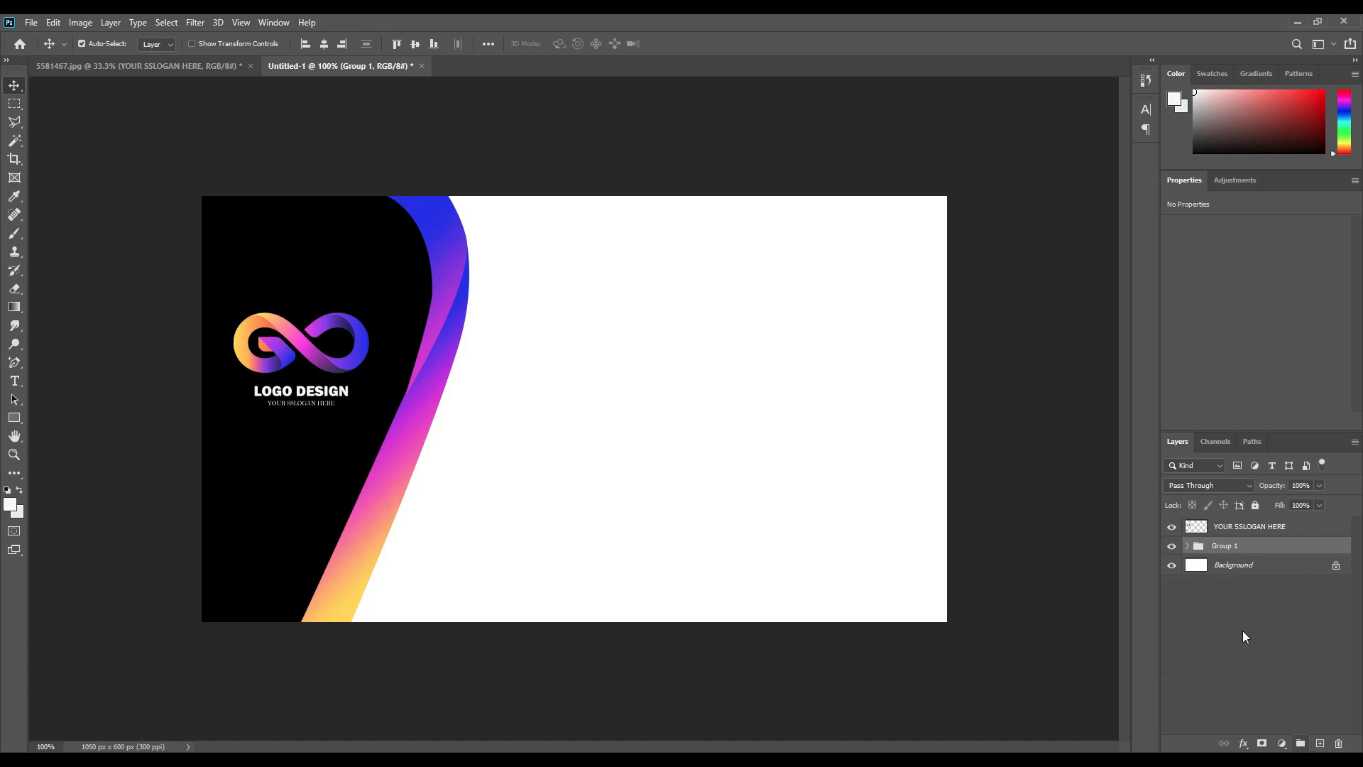
double_click(1227, 547)
type("Elements")
key("Return")
Rename the logo layer LOGO.
double_click(1251, 527)
type("LOGO")
key("Return")
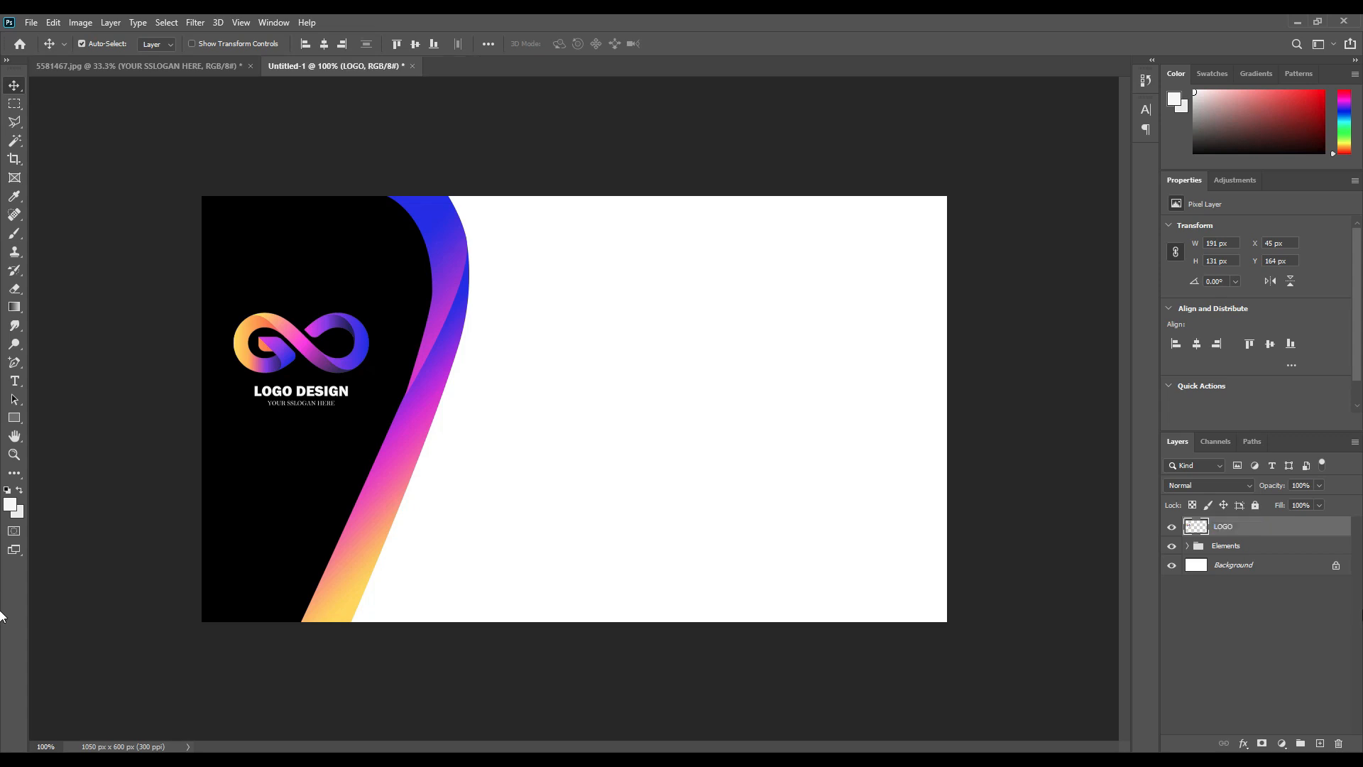
Add a smaller black (000000) text layer with the cardholder's name at the card's top right.
left_click(15, 382)
left_click(538, 306)
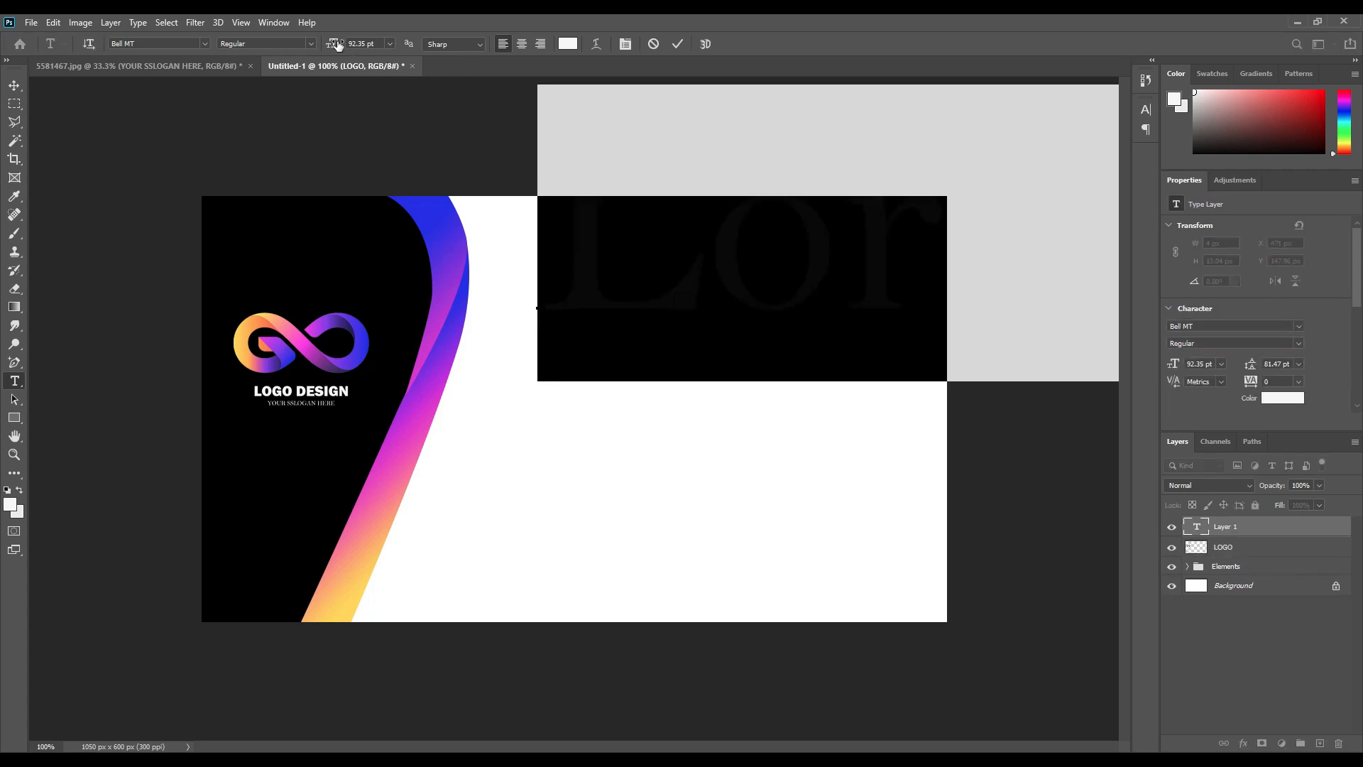
left_click_drag(334, 44, 314, 69)
left_click(568, 44)
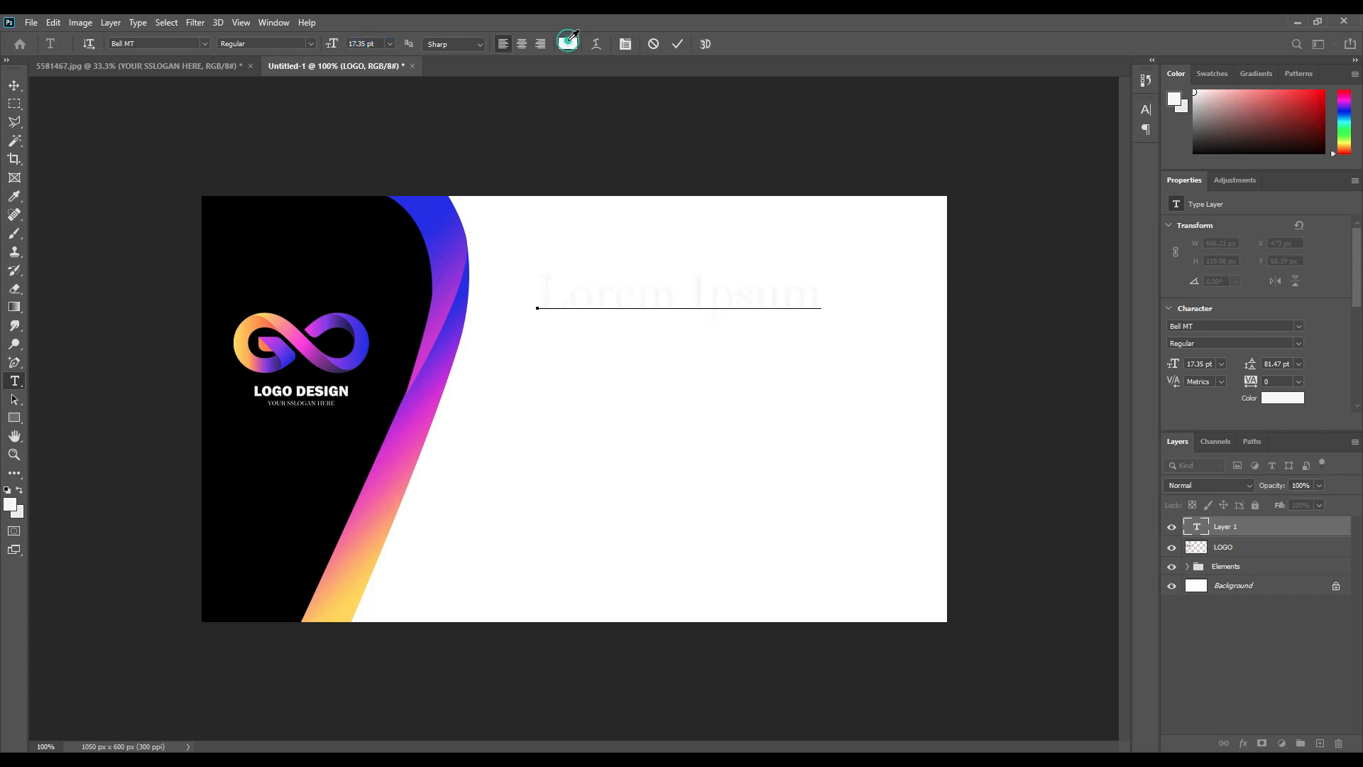
type("000000")
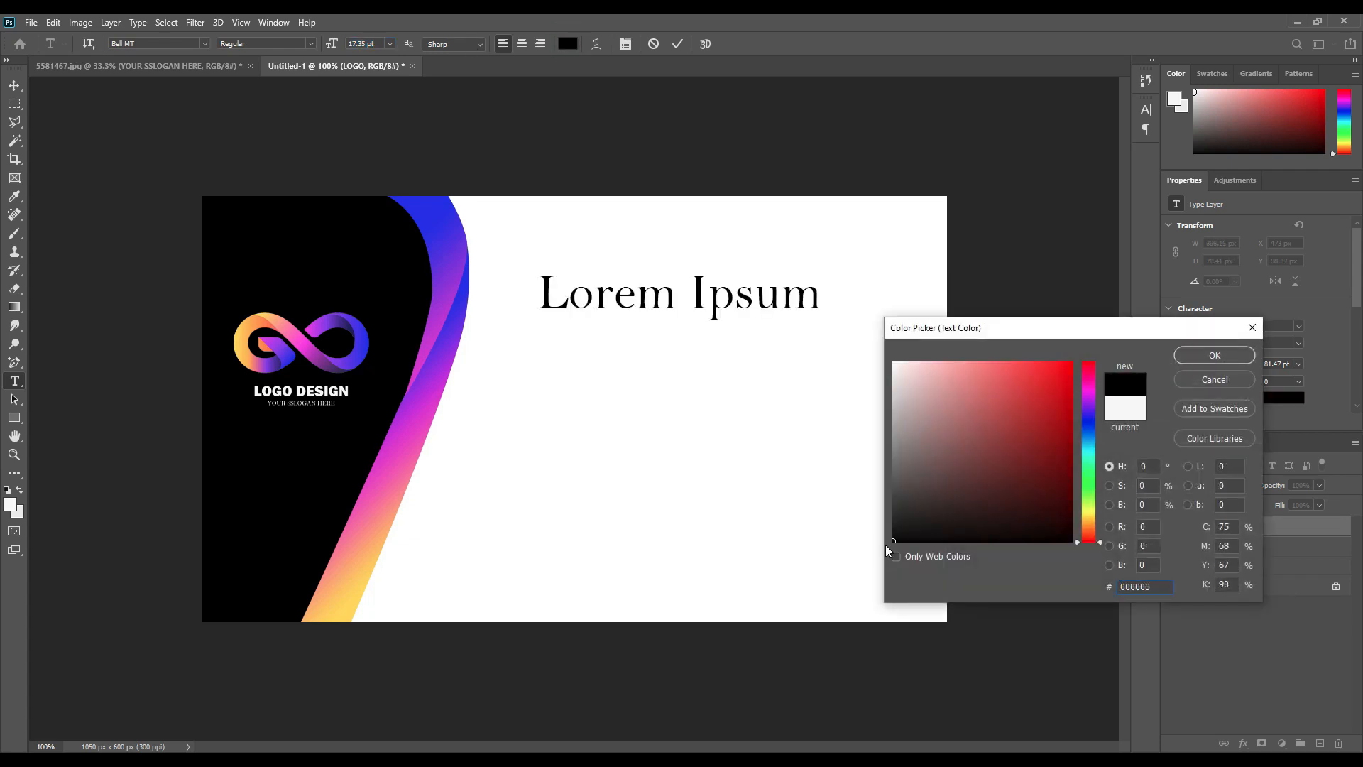
left_click(1186, 356)
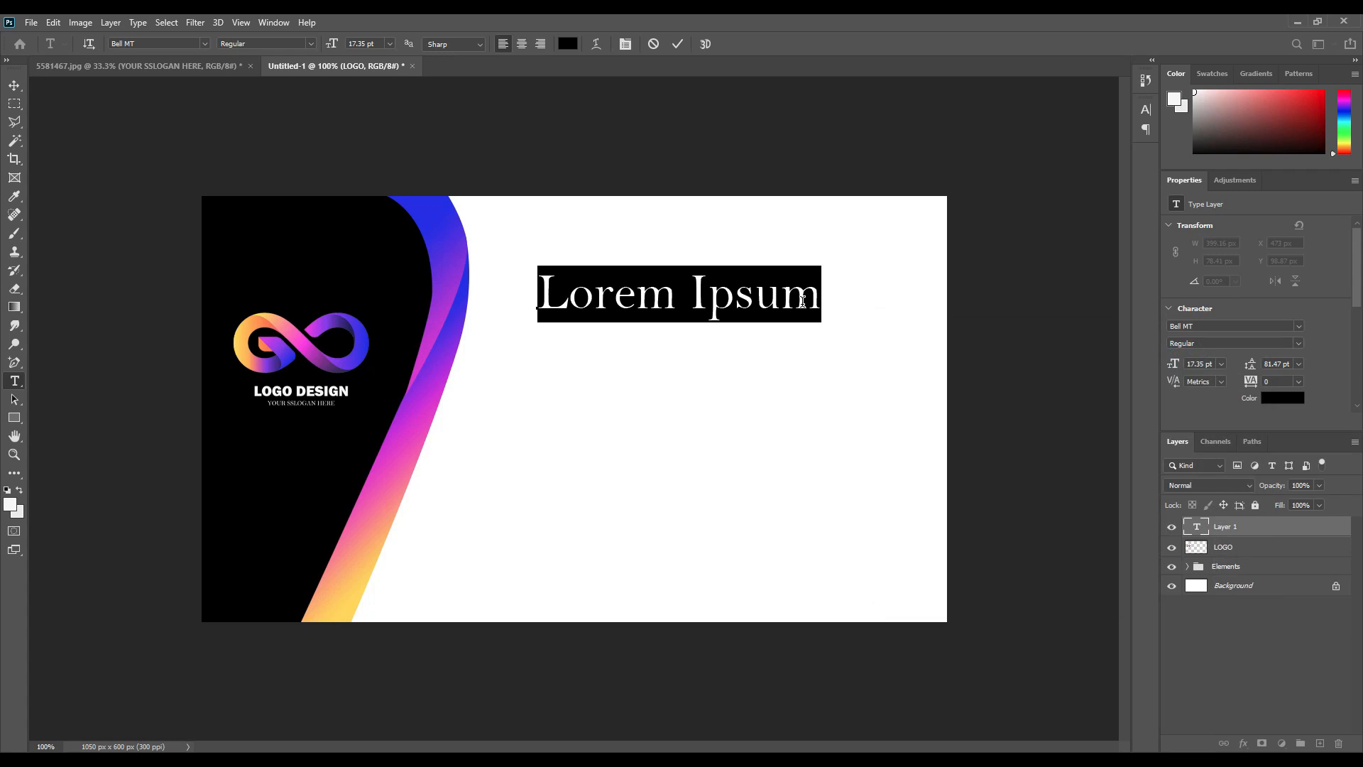
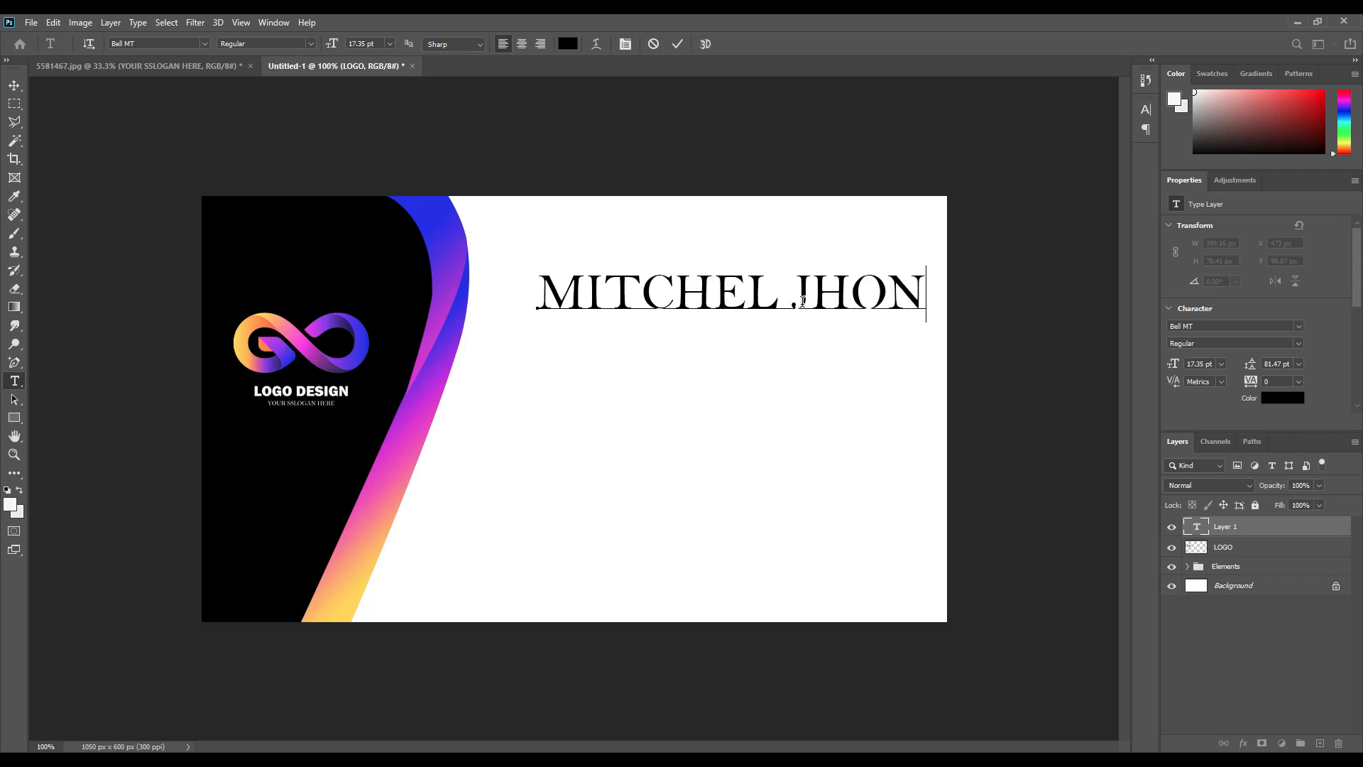
left_click(678, 45)
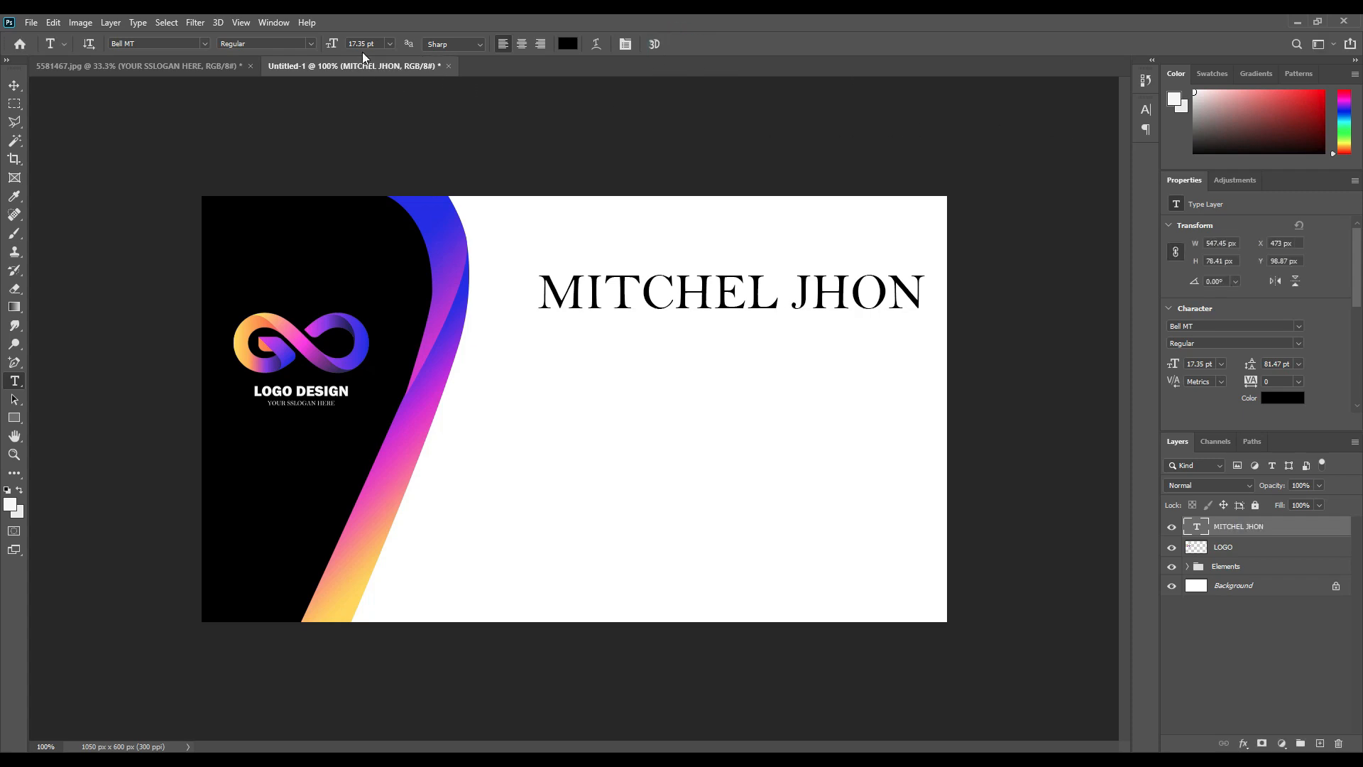
left_click(205, 44)
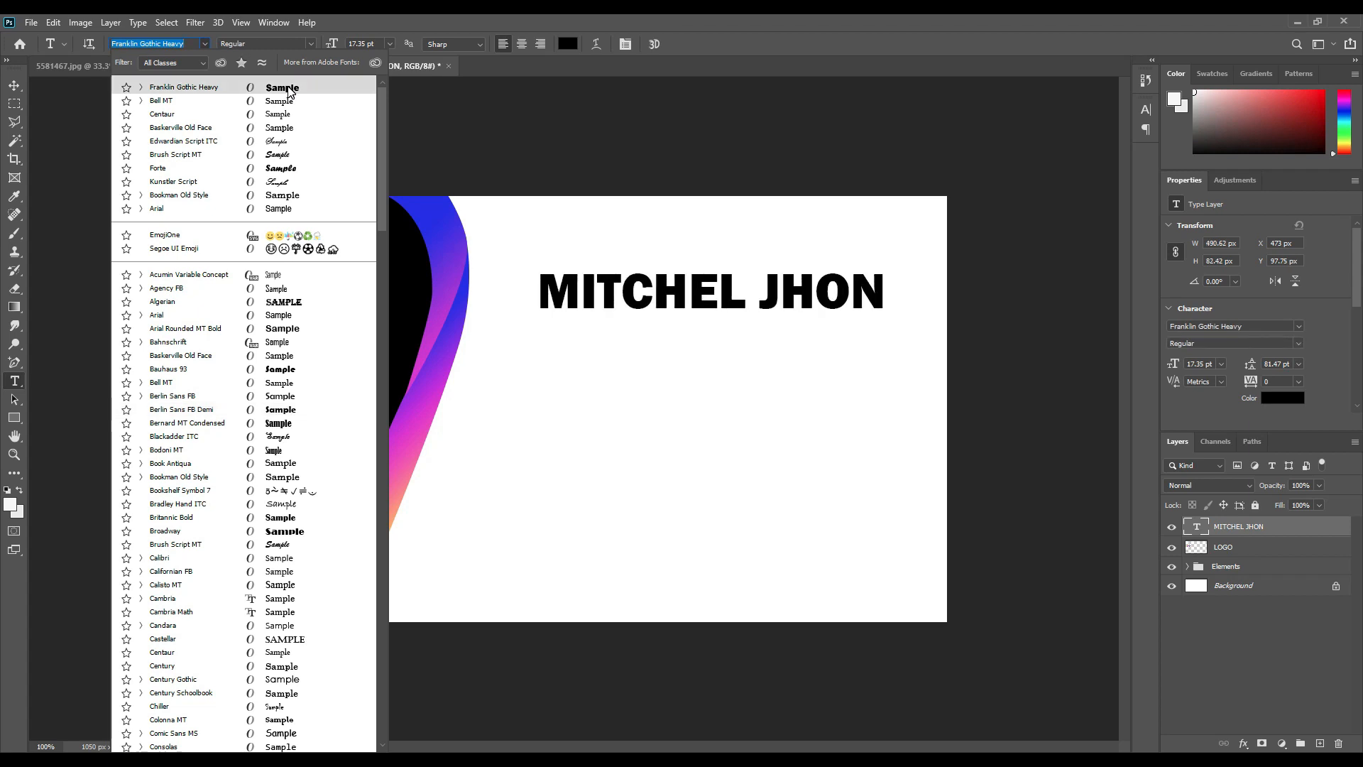
Set the name in Franklin Gothic Heavy and give the surname a blue sampled from the canvas.
left_click(288, 88)
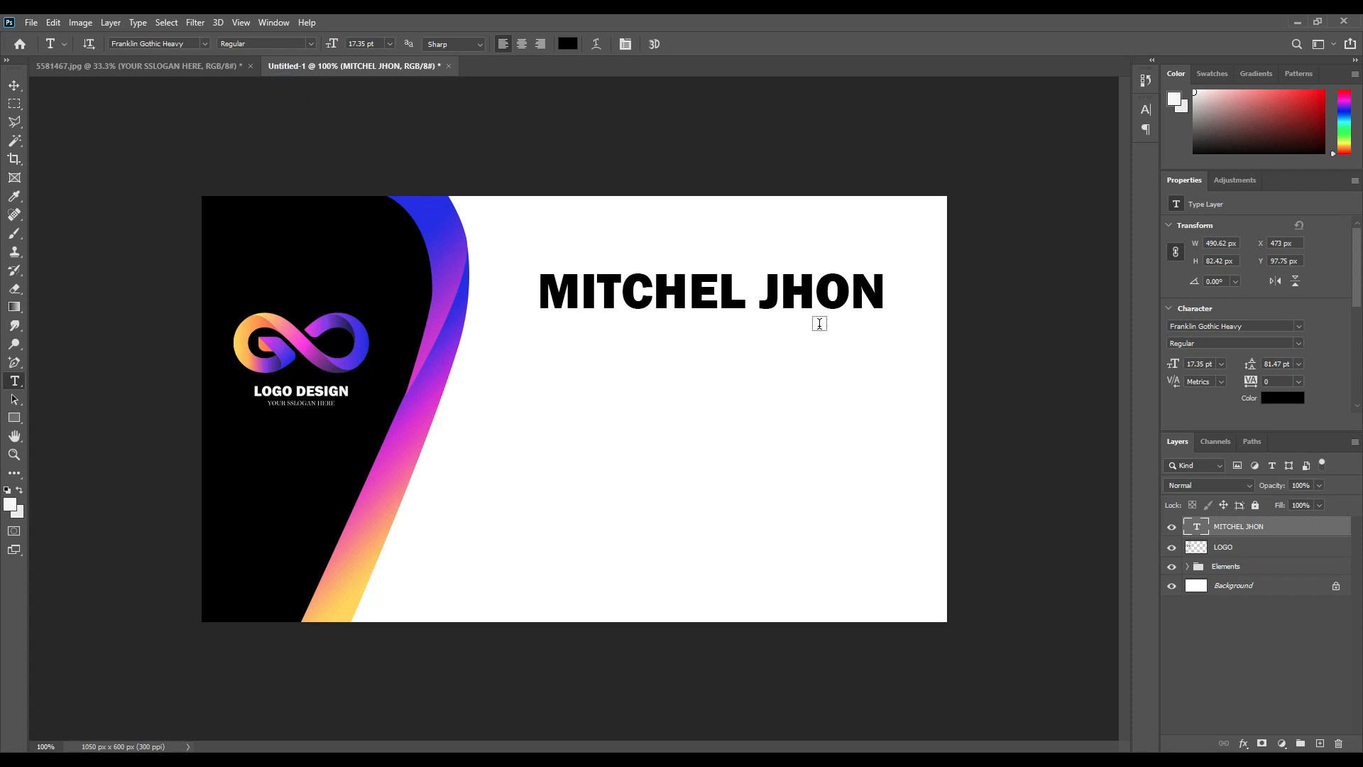
left_click_drag(757, 295, 926, 298)
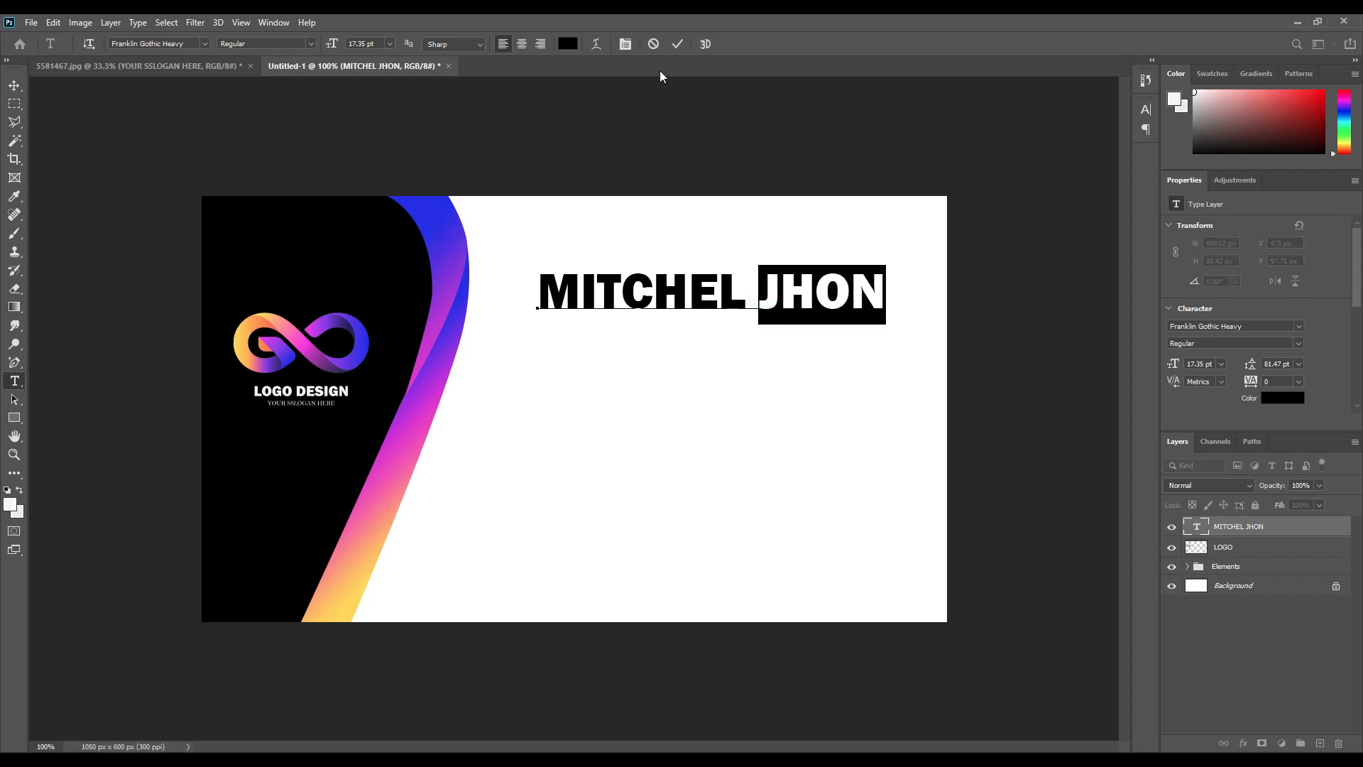
left_click(568, 44)
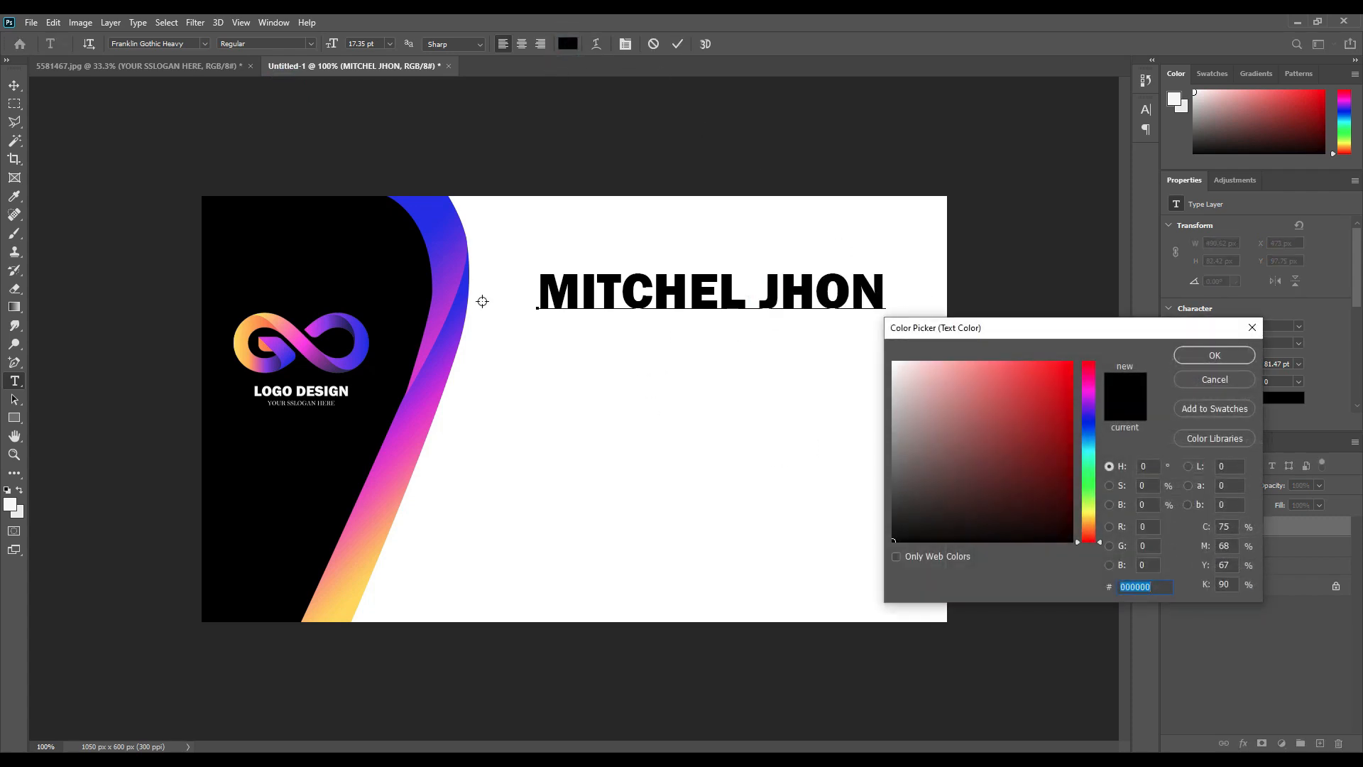
left_click(431, 327)
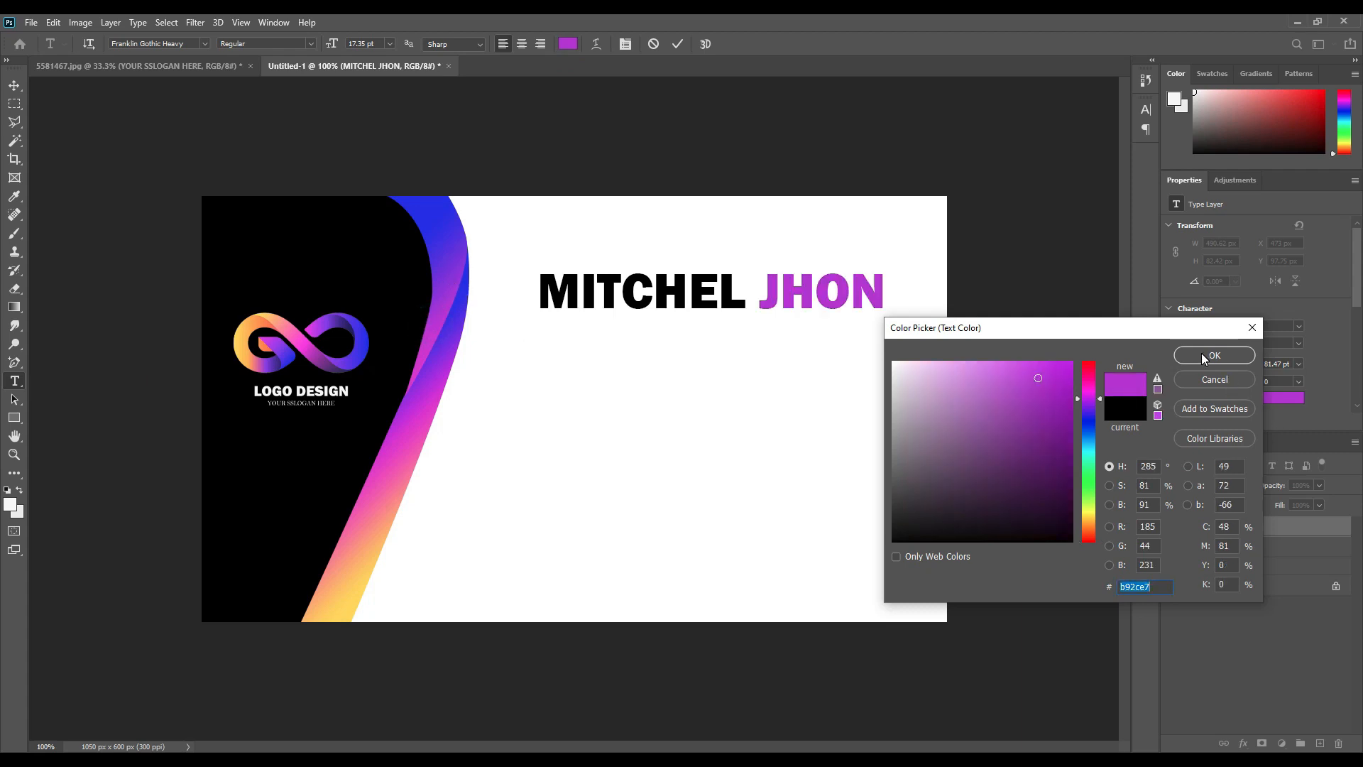
left_click(466, 284)
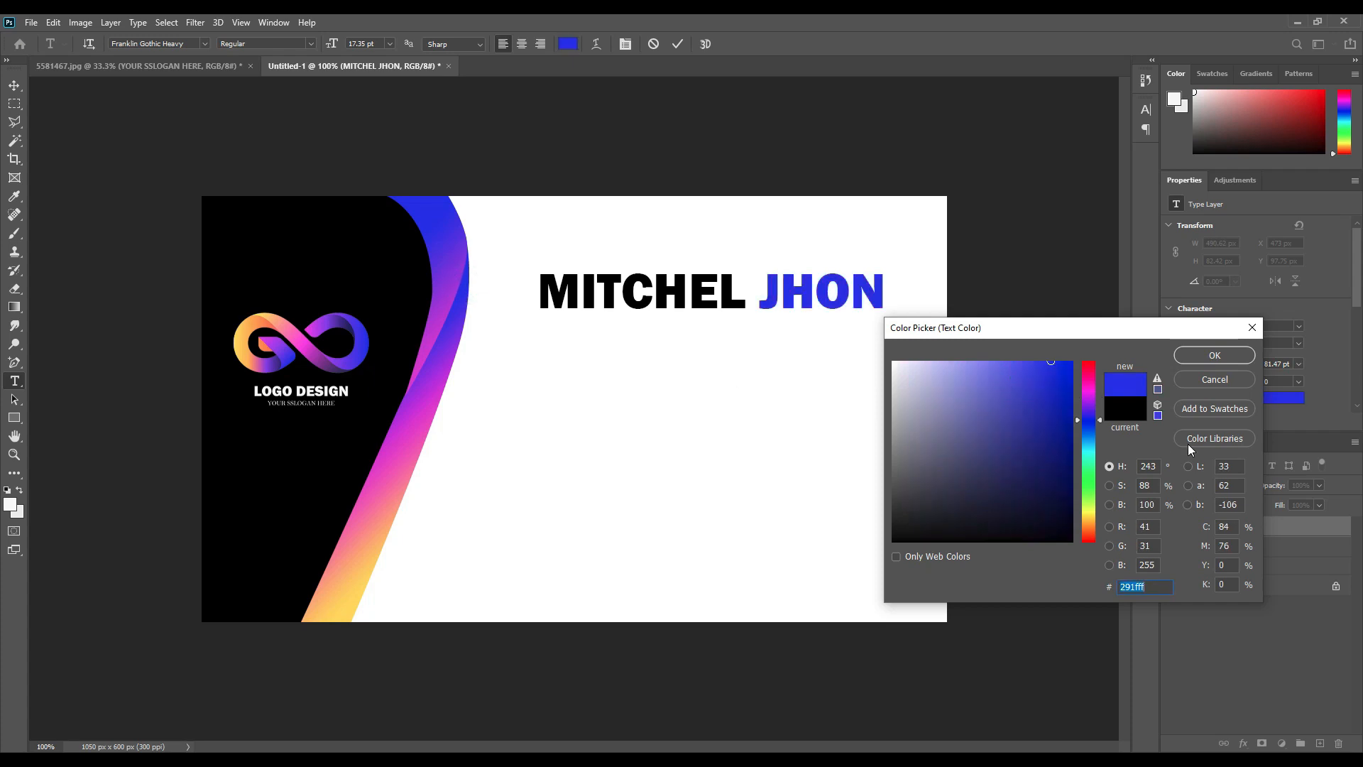
left_click(1191, 358)
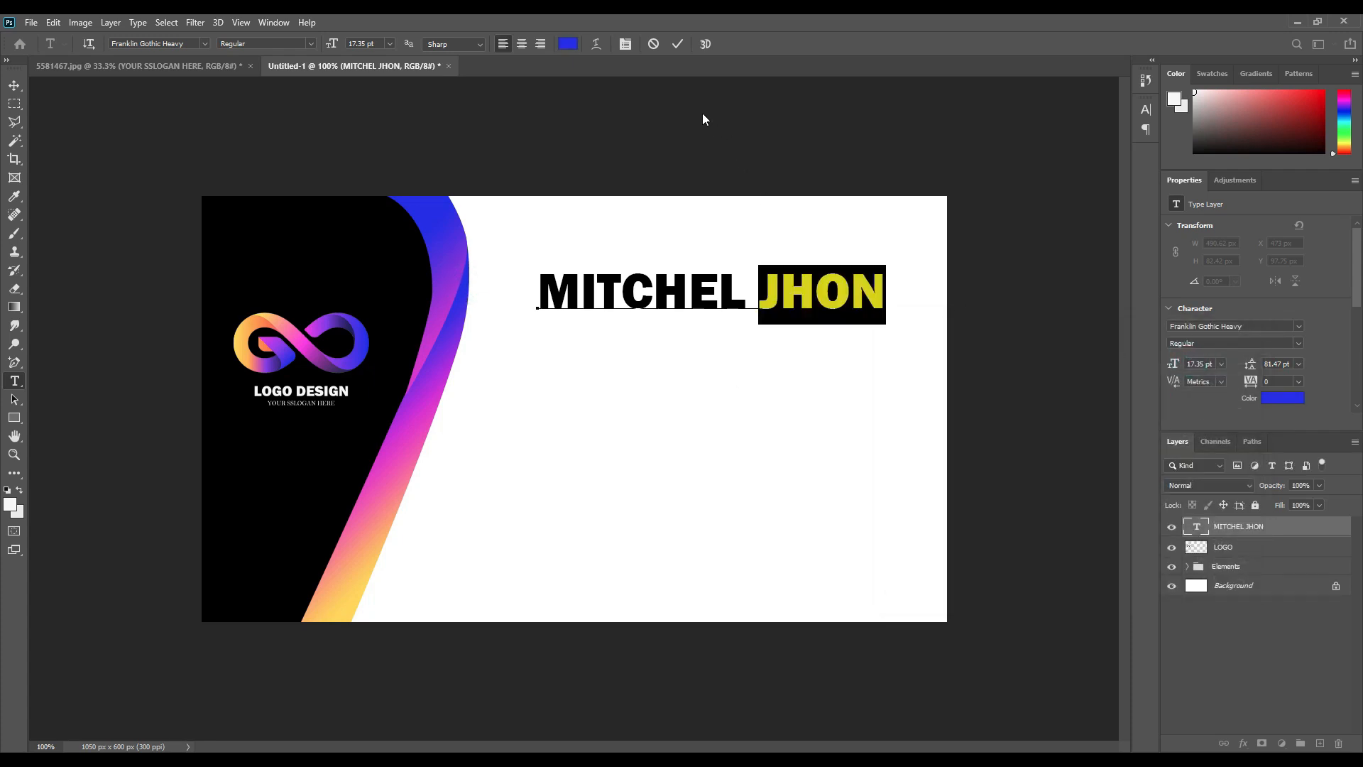
left_click(678, 44)
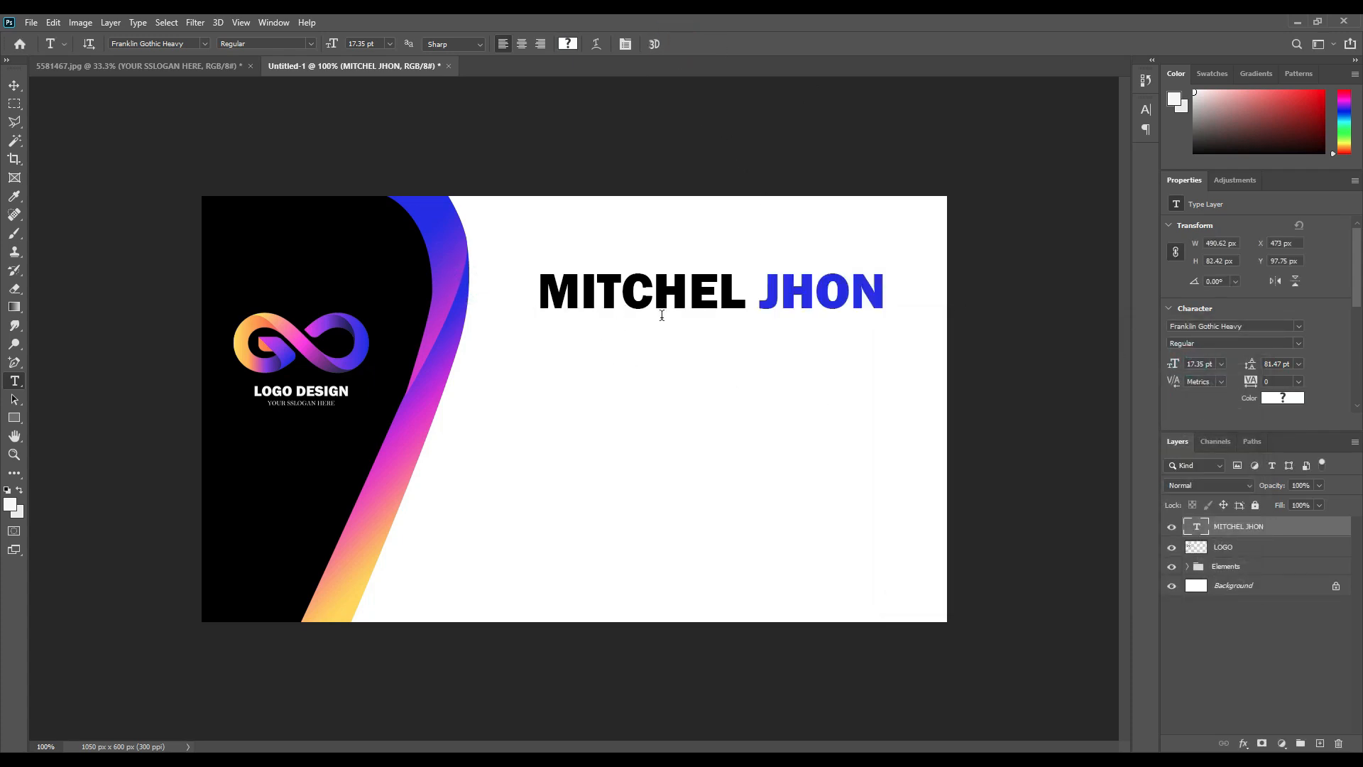
Keep the first name black after briefly trying purple on it.
double_click(736, 287)
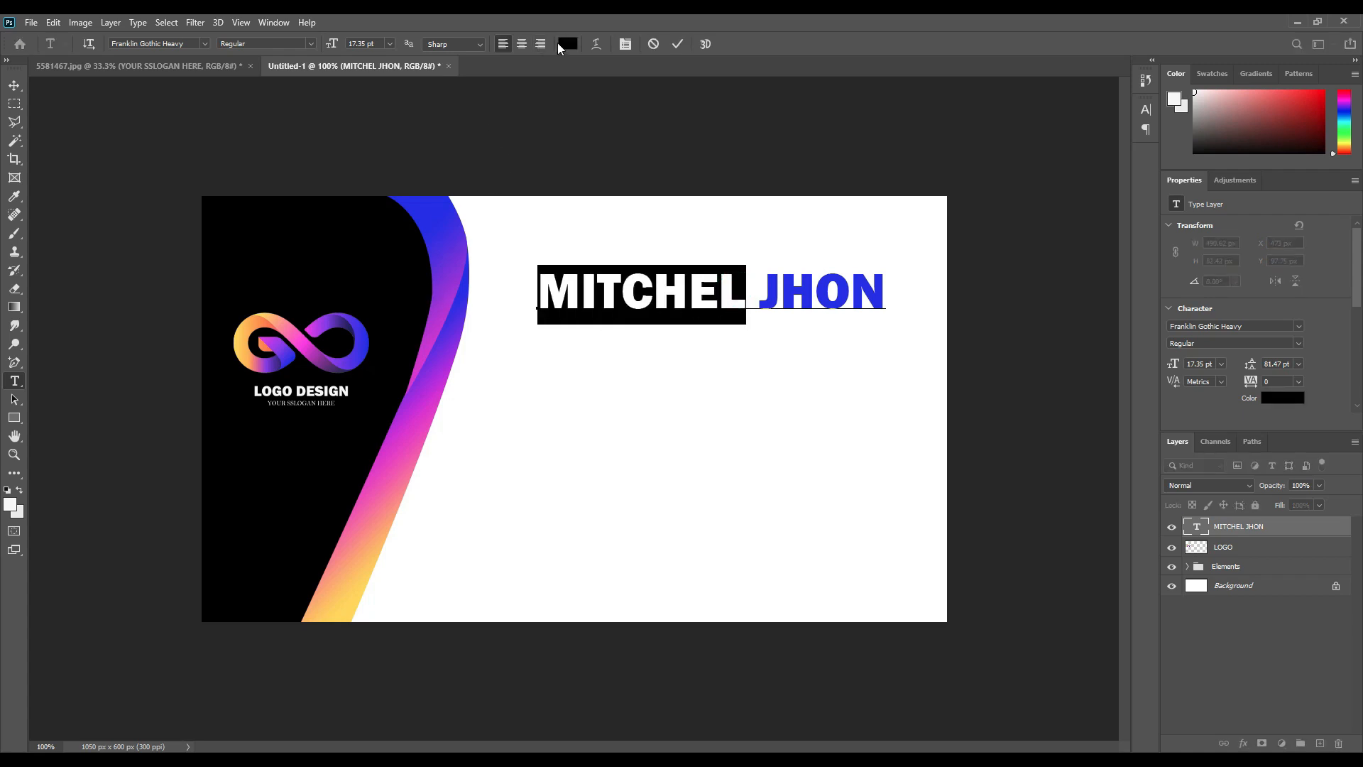
left_click(565, 43)
left_click(435, 326)
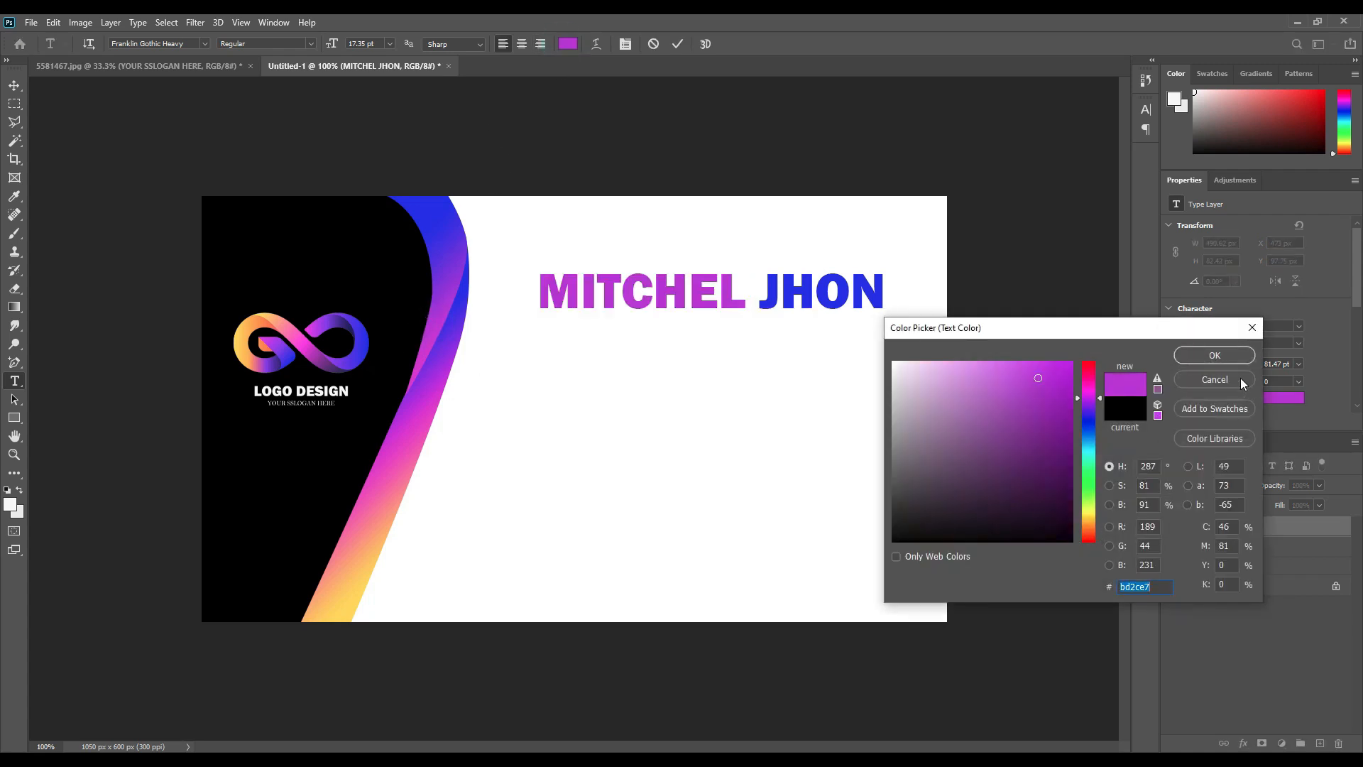
left_click(1203, 355)
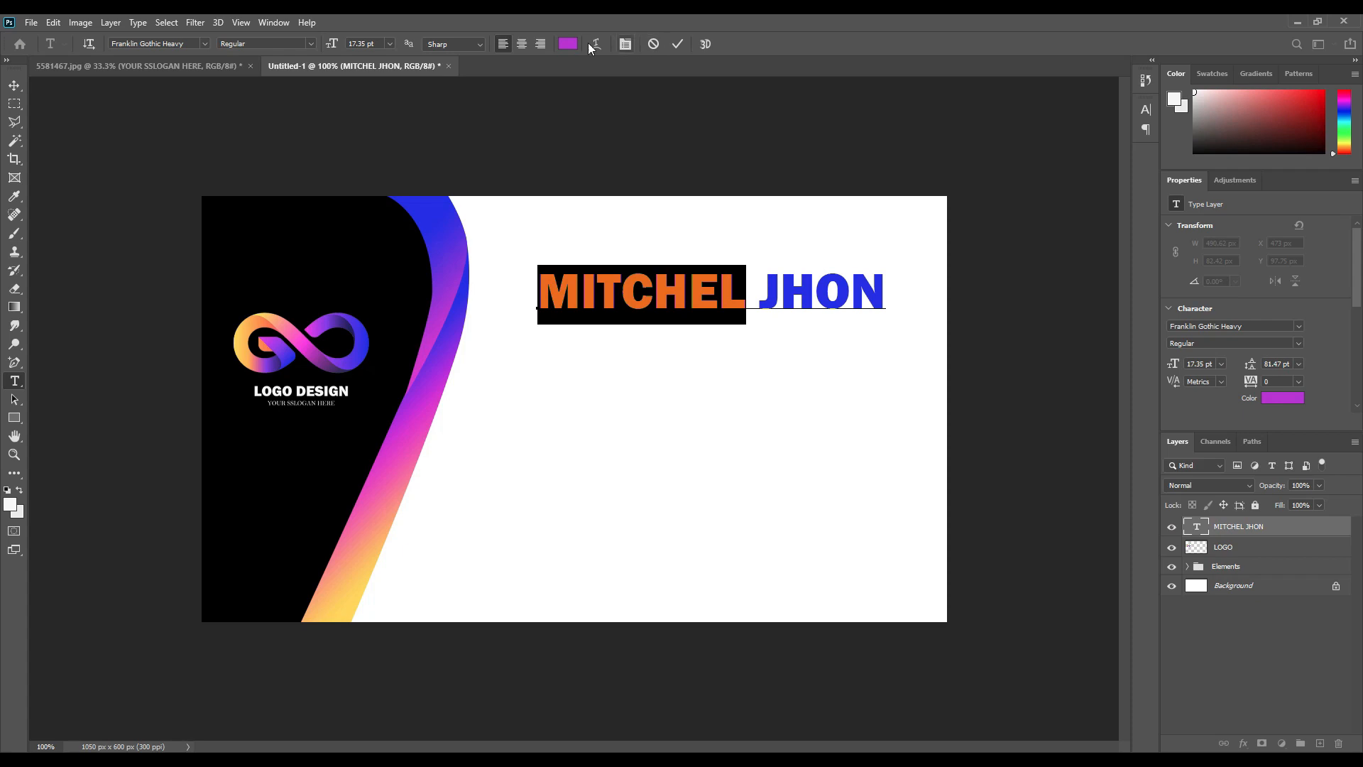
left_click(573, 43)
left_click(396, 253)
left_click(1189, 357)
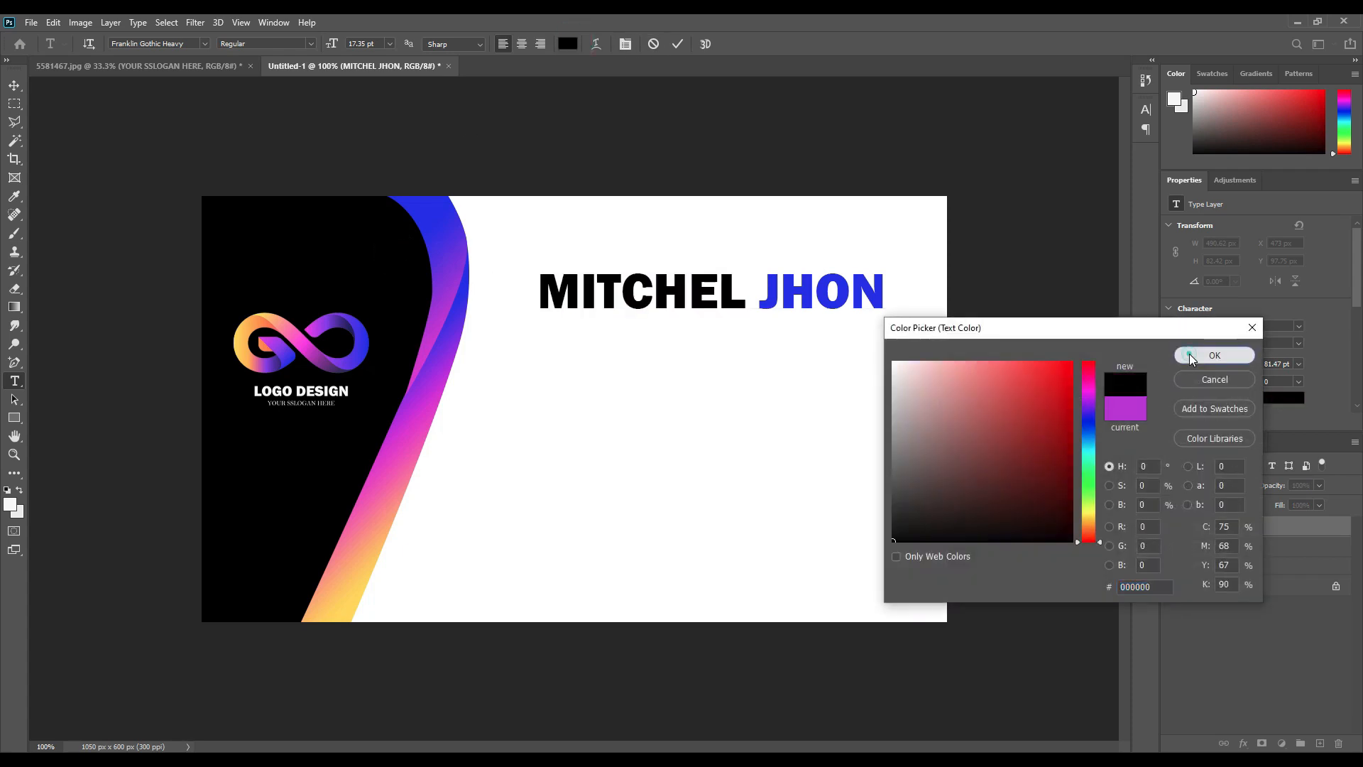
left_click(679, 44)
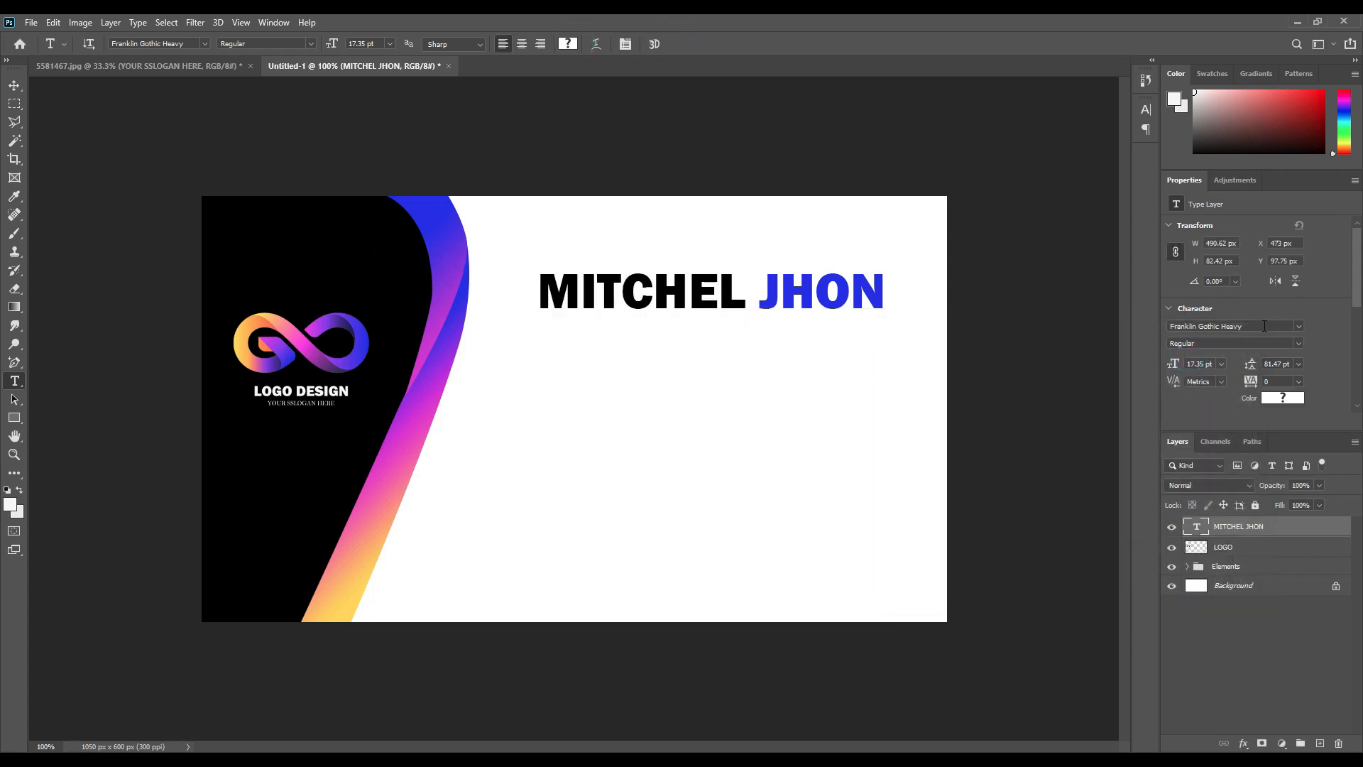
Recolour the surname purple (#9f29ec), sampled from the ribbon.
double_click(768, 289)
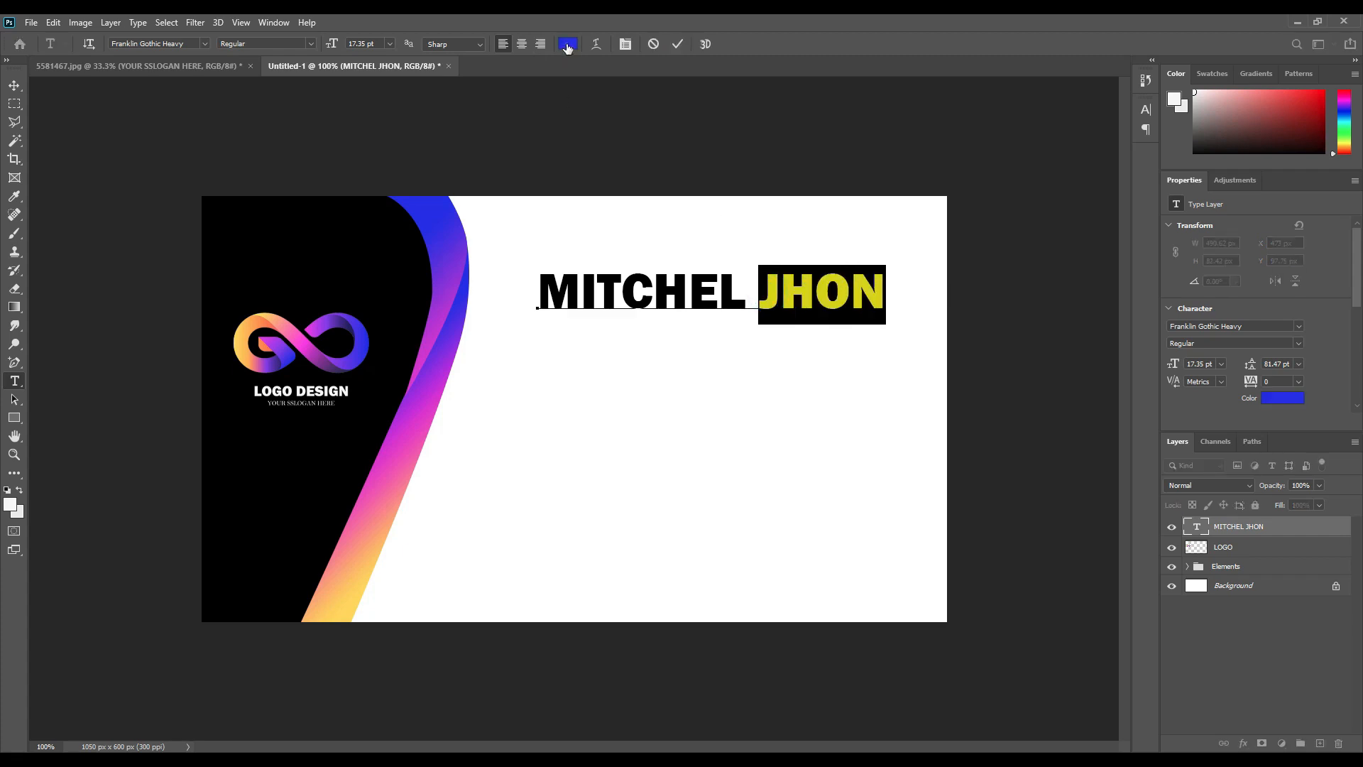
left_click(568, 44)
left_click(436, 303)
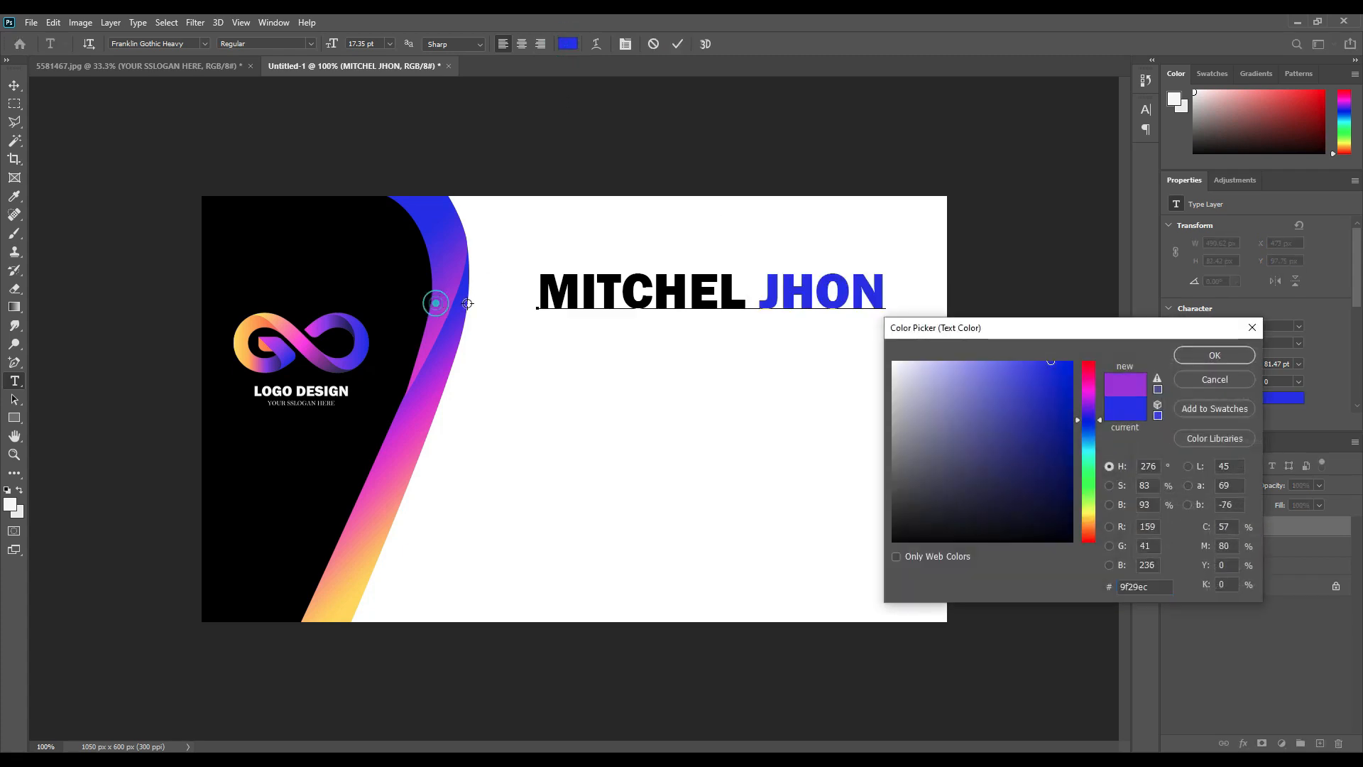
left_click(1181, 356)
left_click(678, 44)
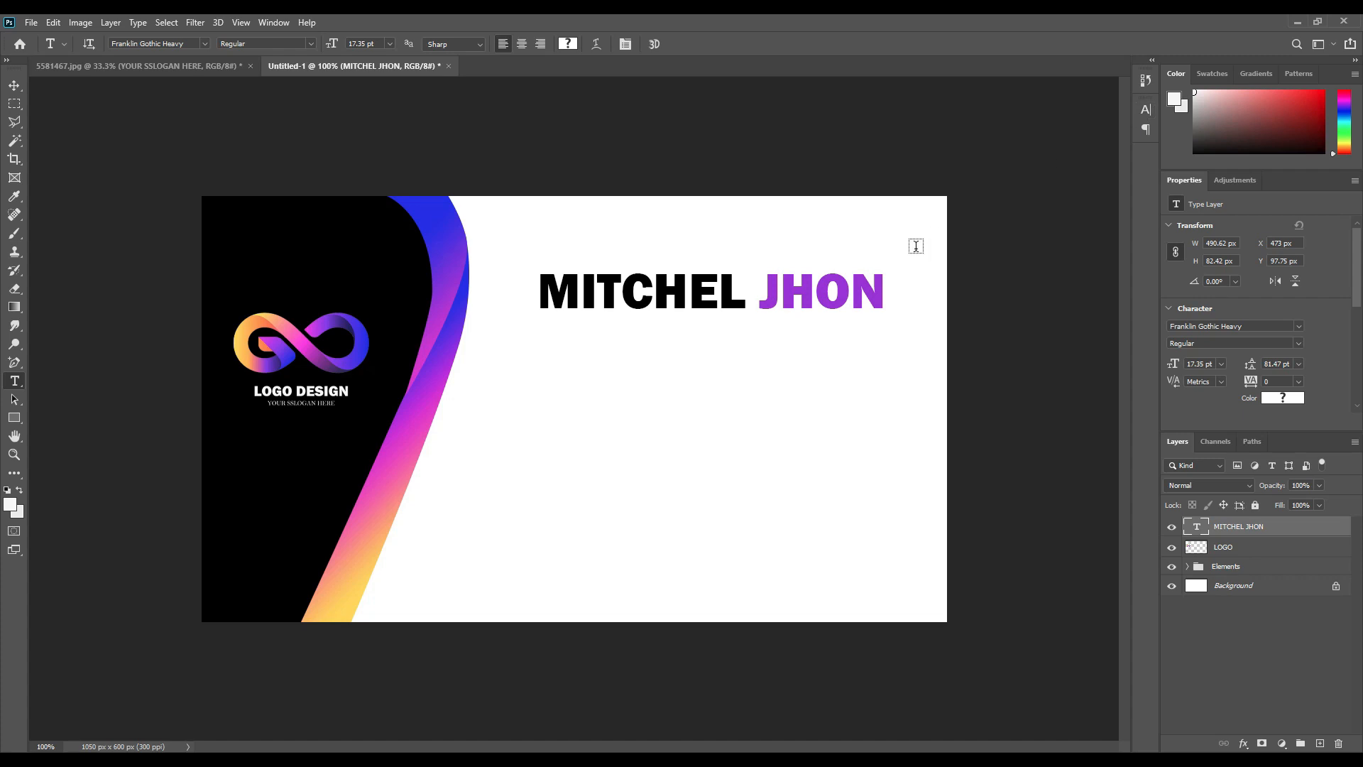
Type 'Creative Designer' below the name and scale it to about half size.
left_click(547, 345)
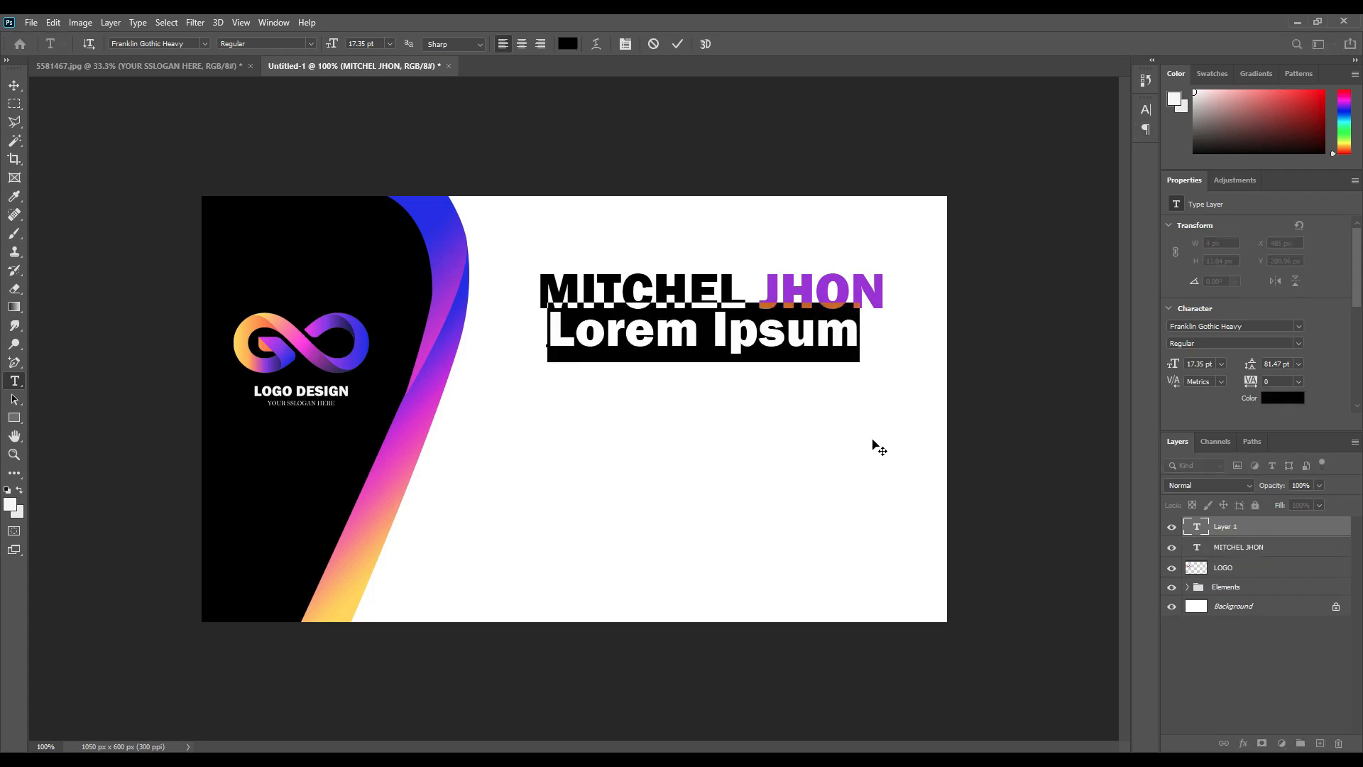
type("Cr")
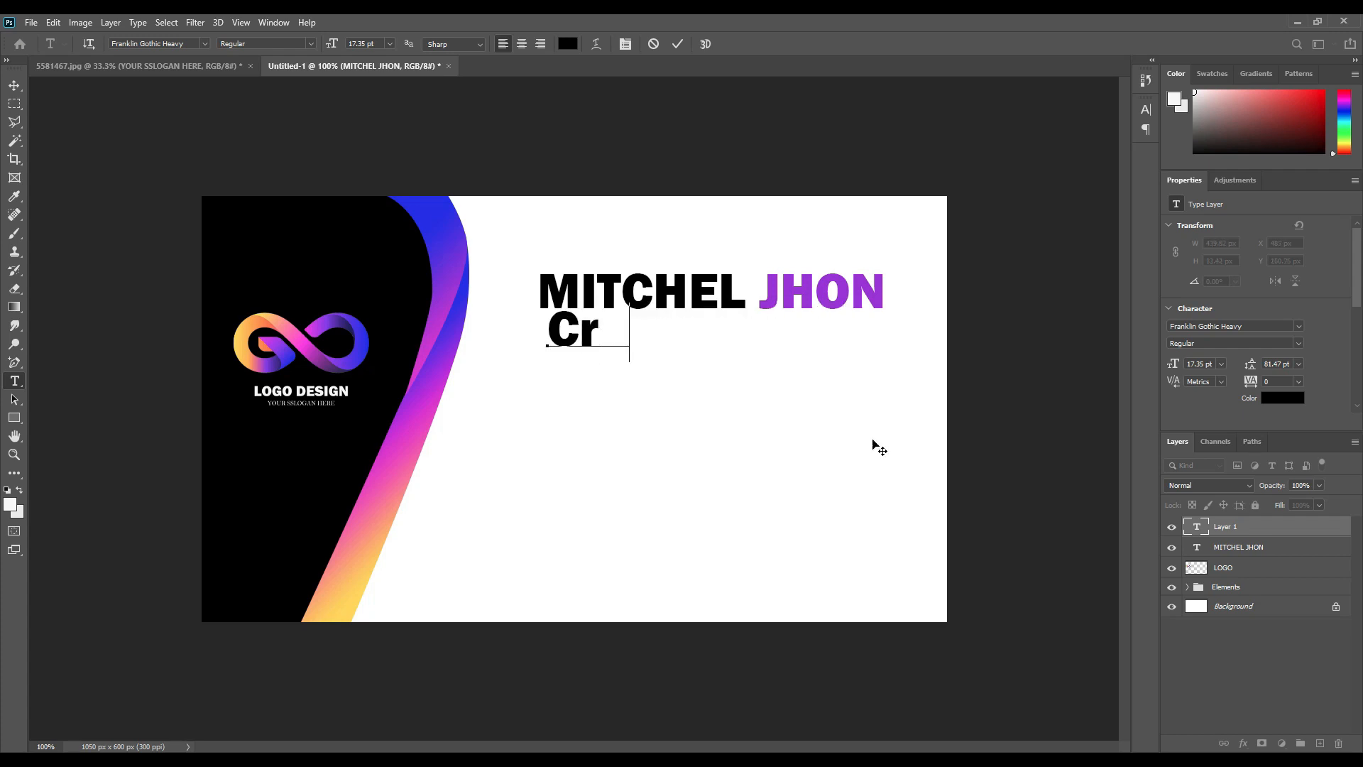
type("eato")
key("BackSpace")
type("ive ")
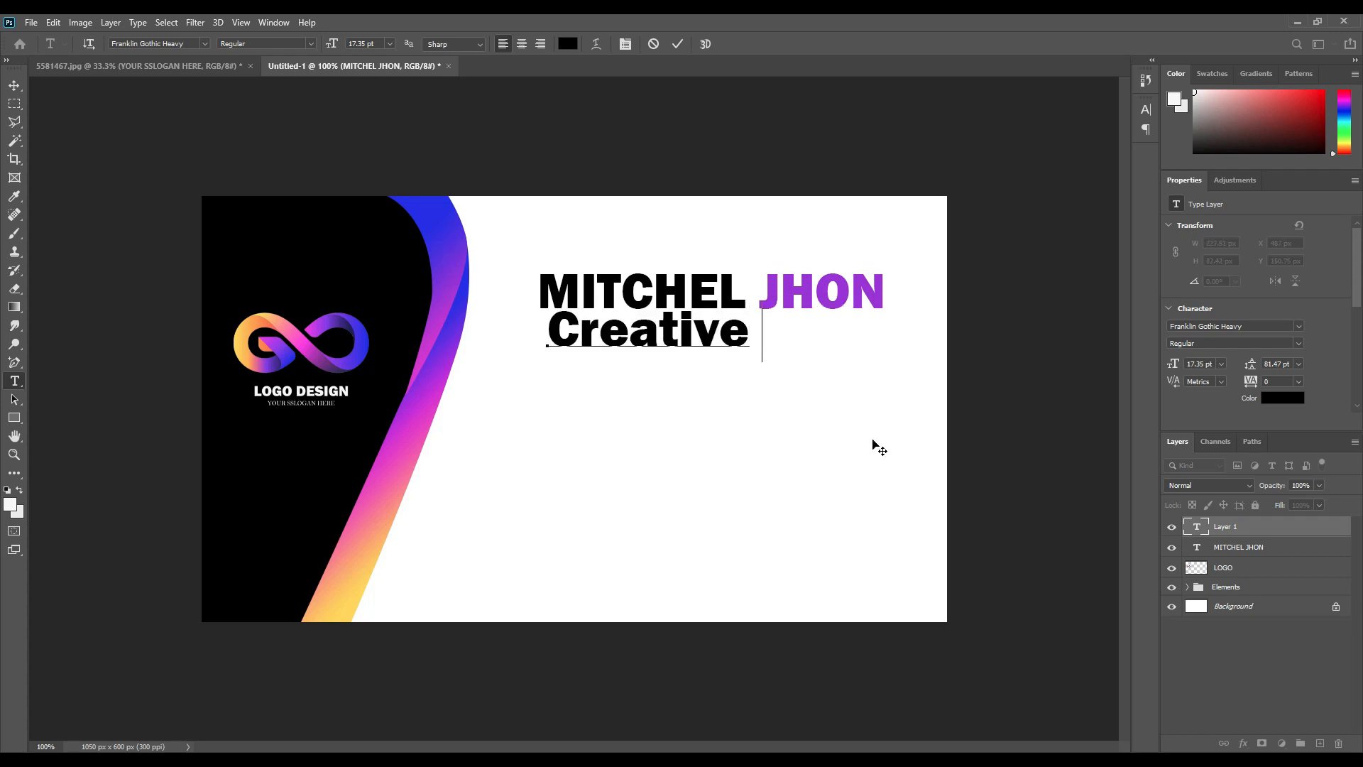
type("Designe")
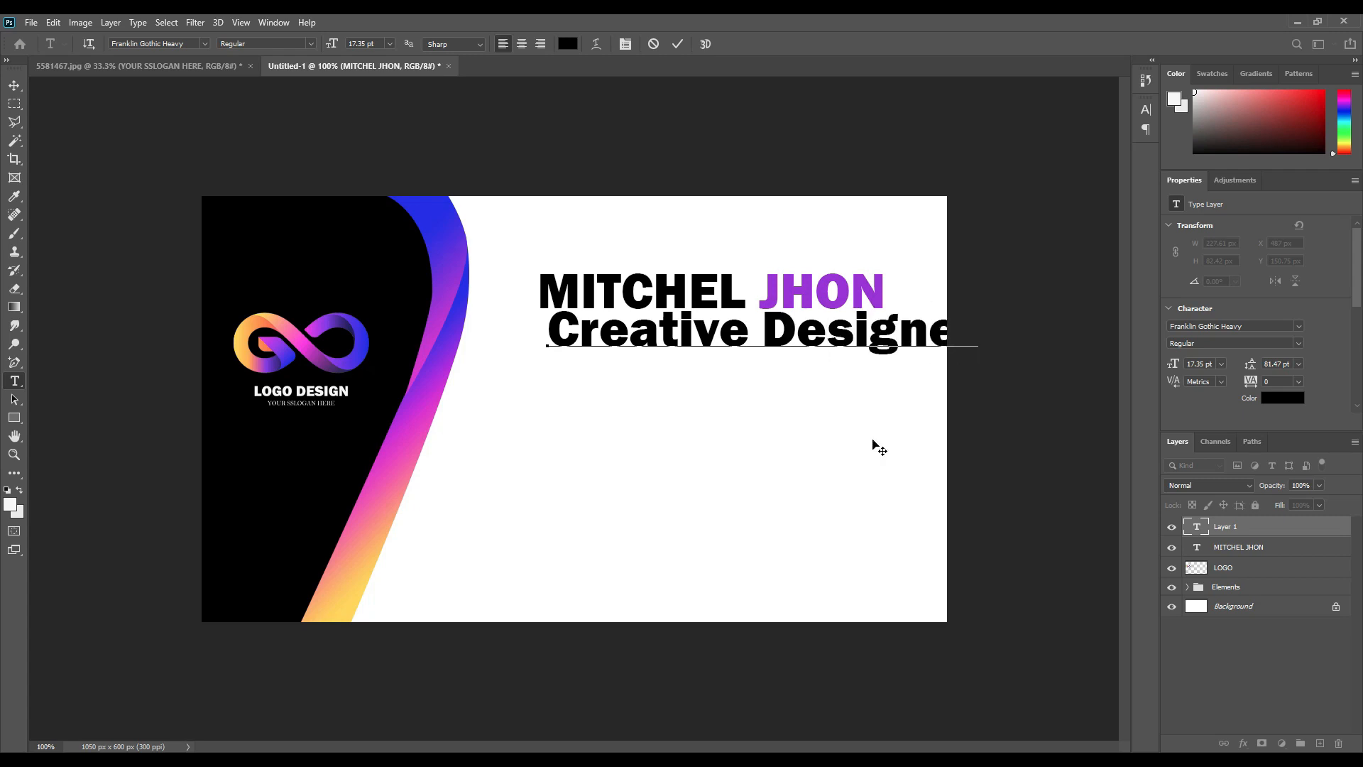
left_click(678, 44)
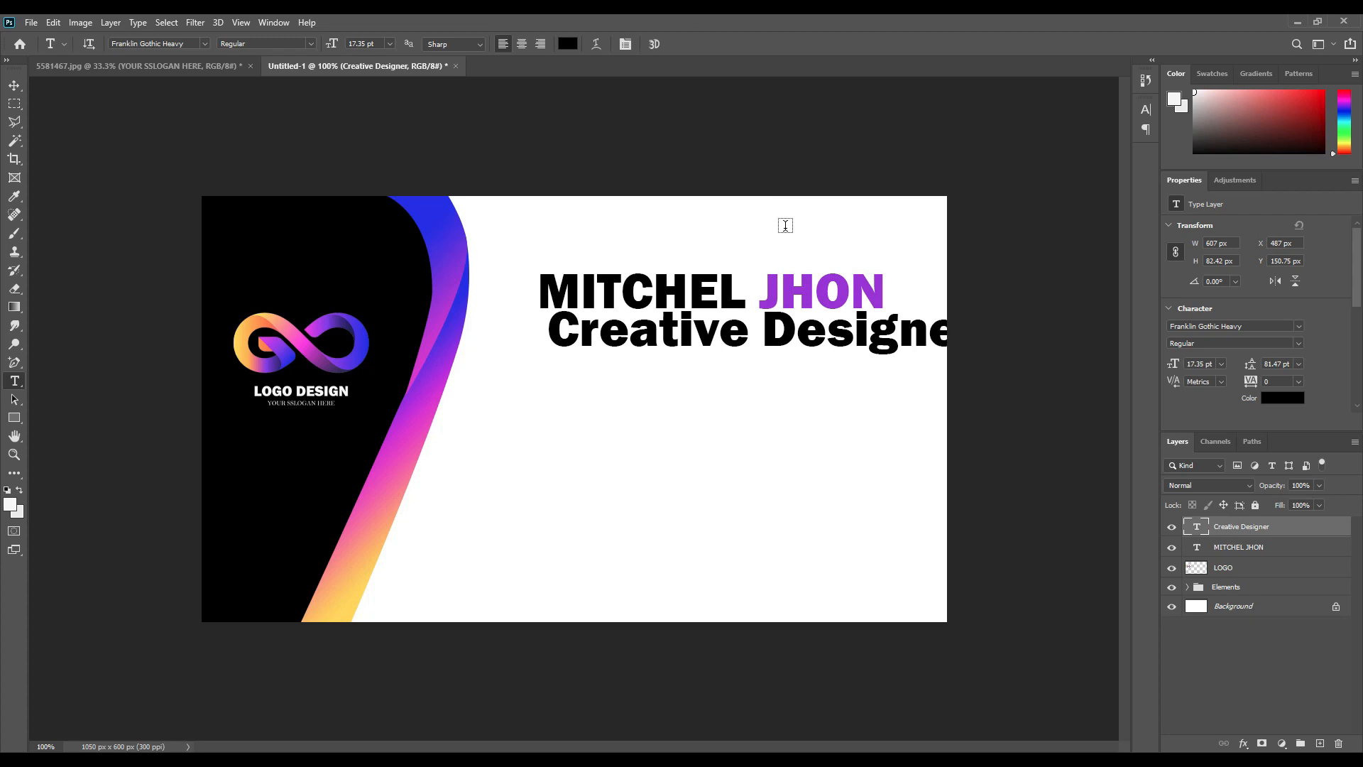
key("ctrl+t")
left_click_drag(977, 362, 692, 331)
left_click(705, 44)
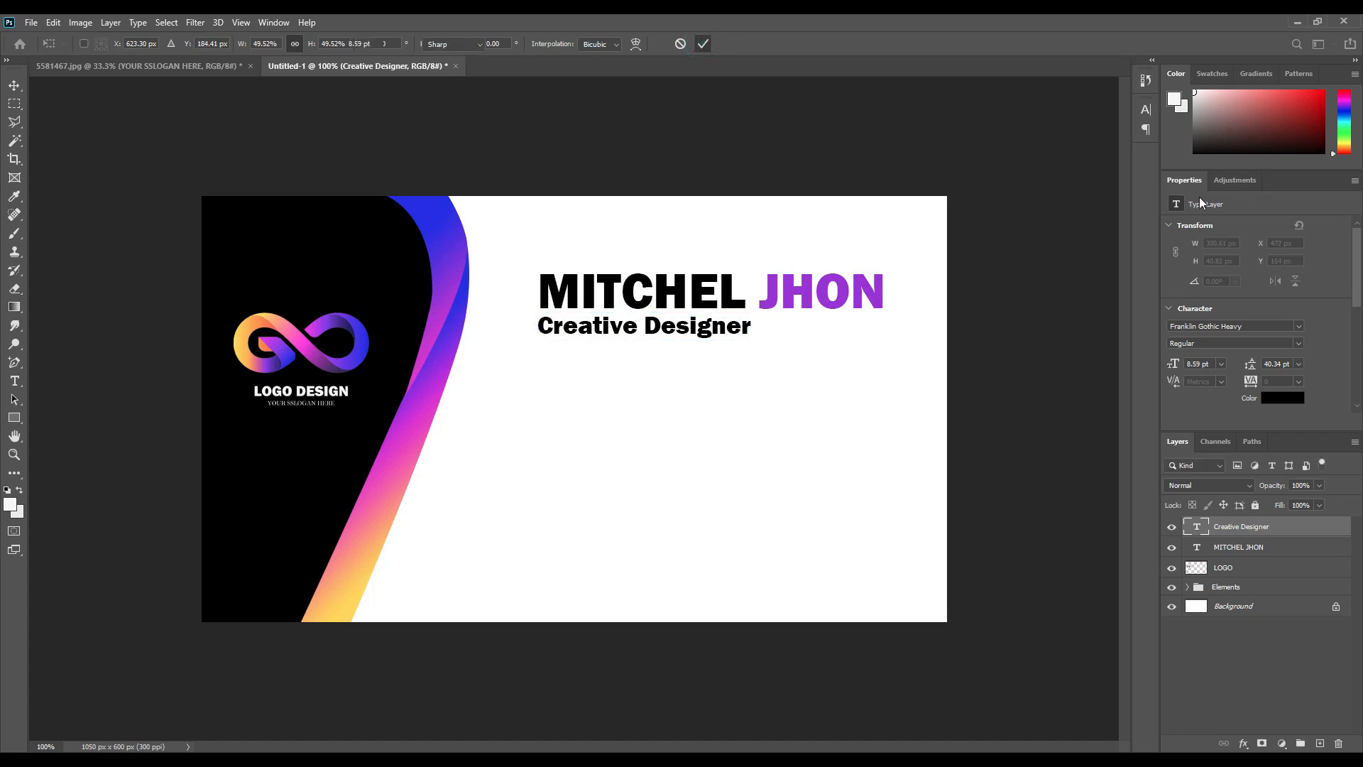
key("t")
Set the title's font to Bell MT and colour it blue (#291fff) from the swoosh.
left_click(1146, 109)
left_click(1061, 131)
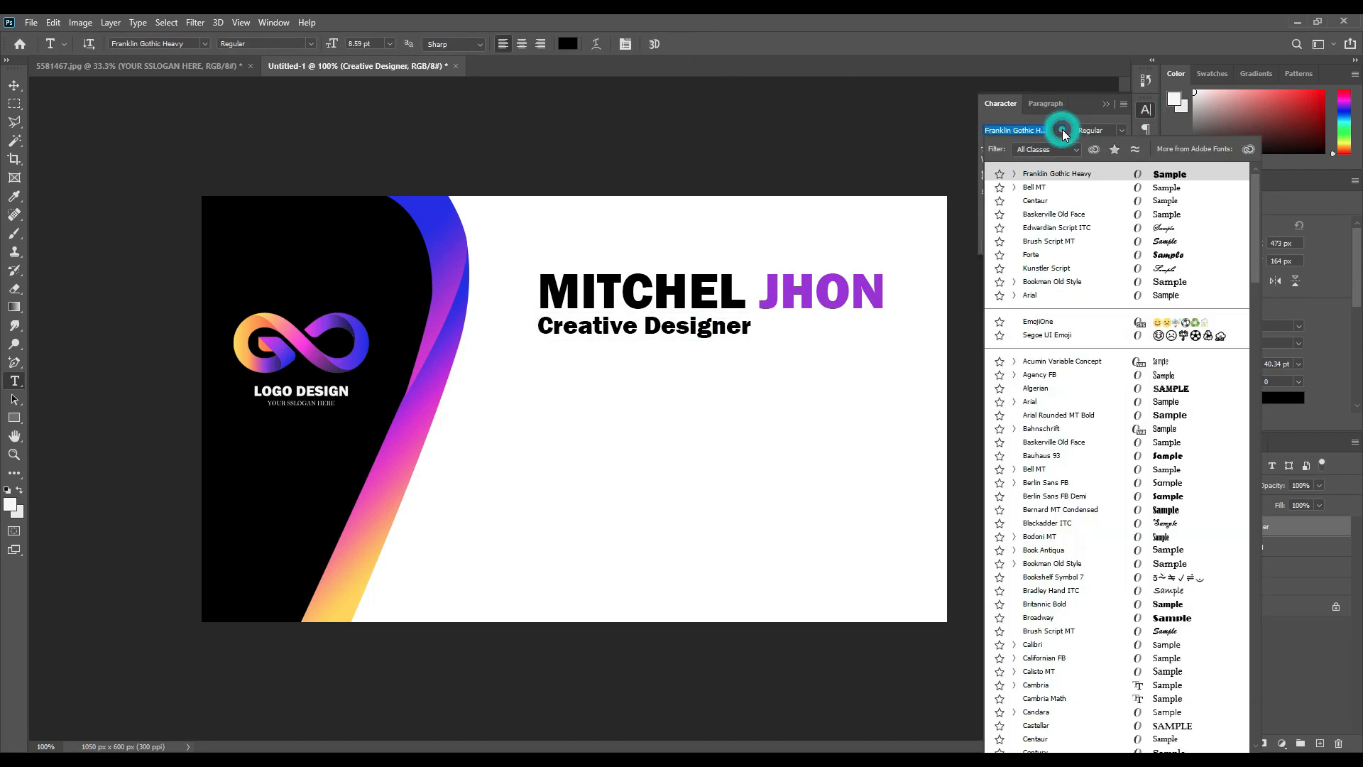
left_click(1168, 188)
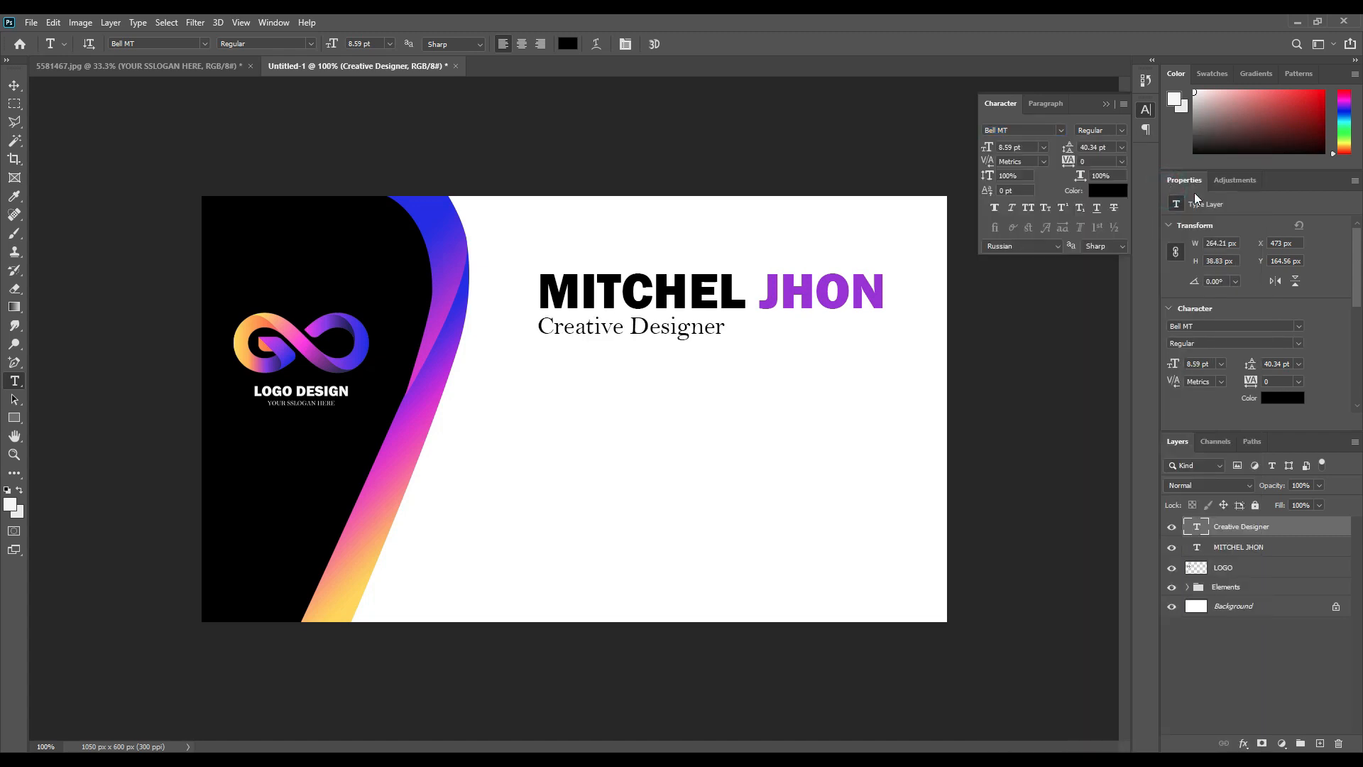
left_click(1104, 103)
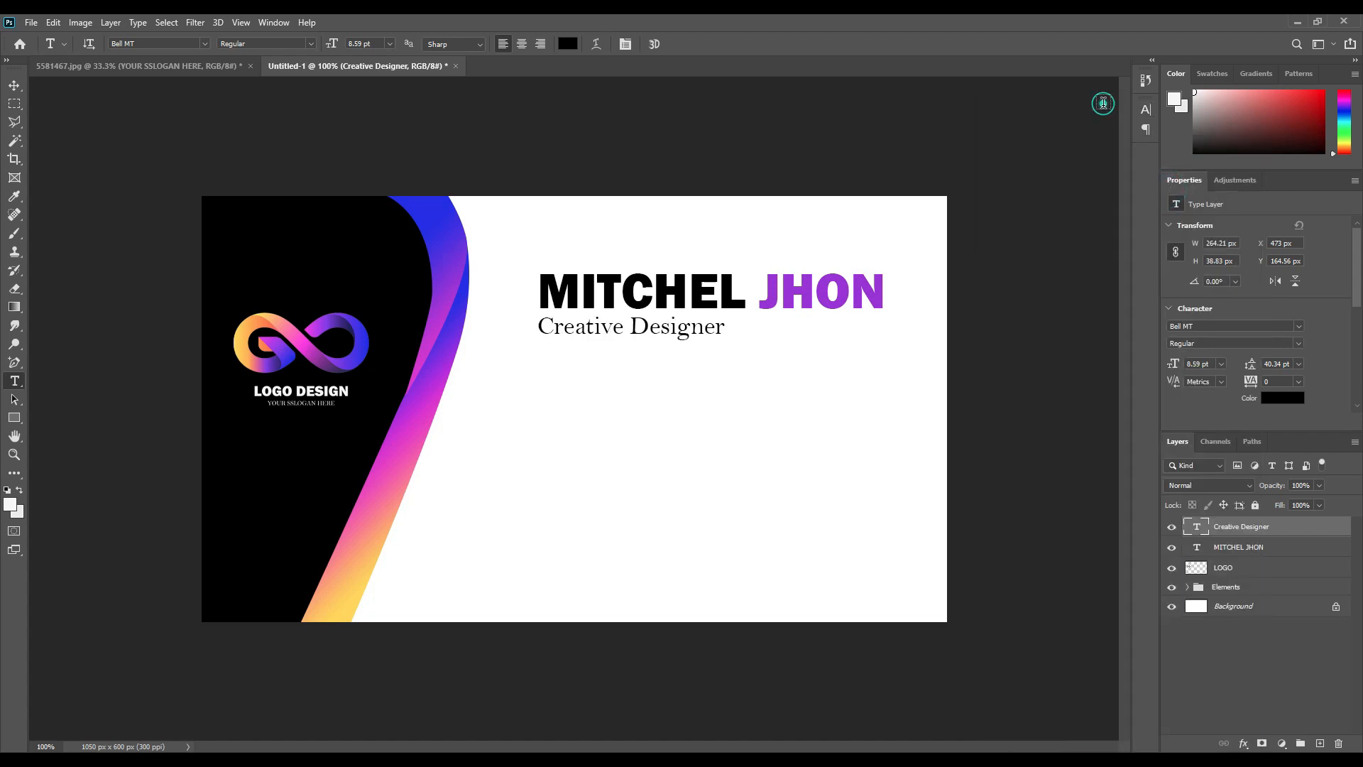
left_click(568, 43)
left_click(435, 204)
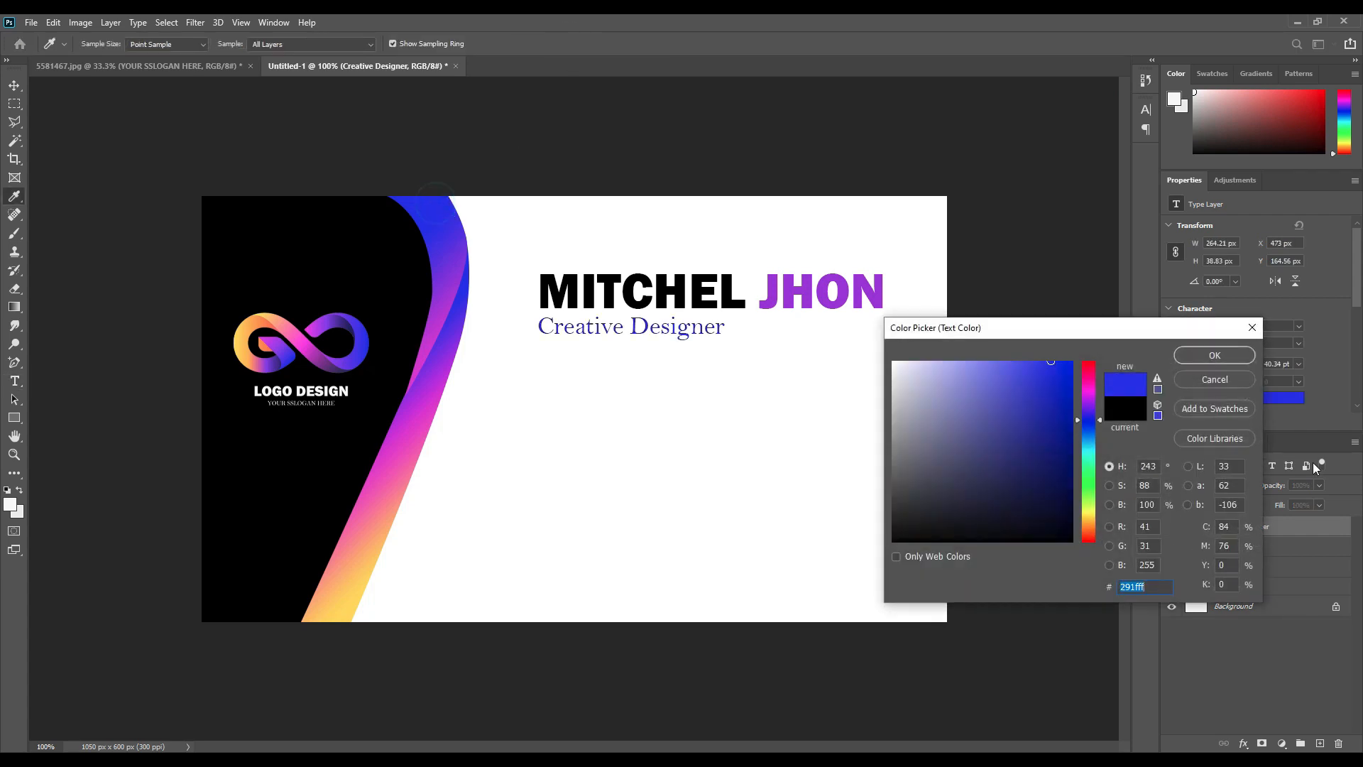
left_click(1214, 355)
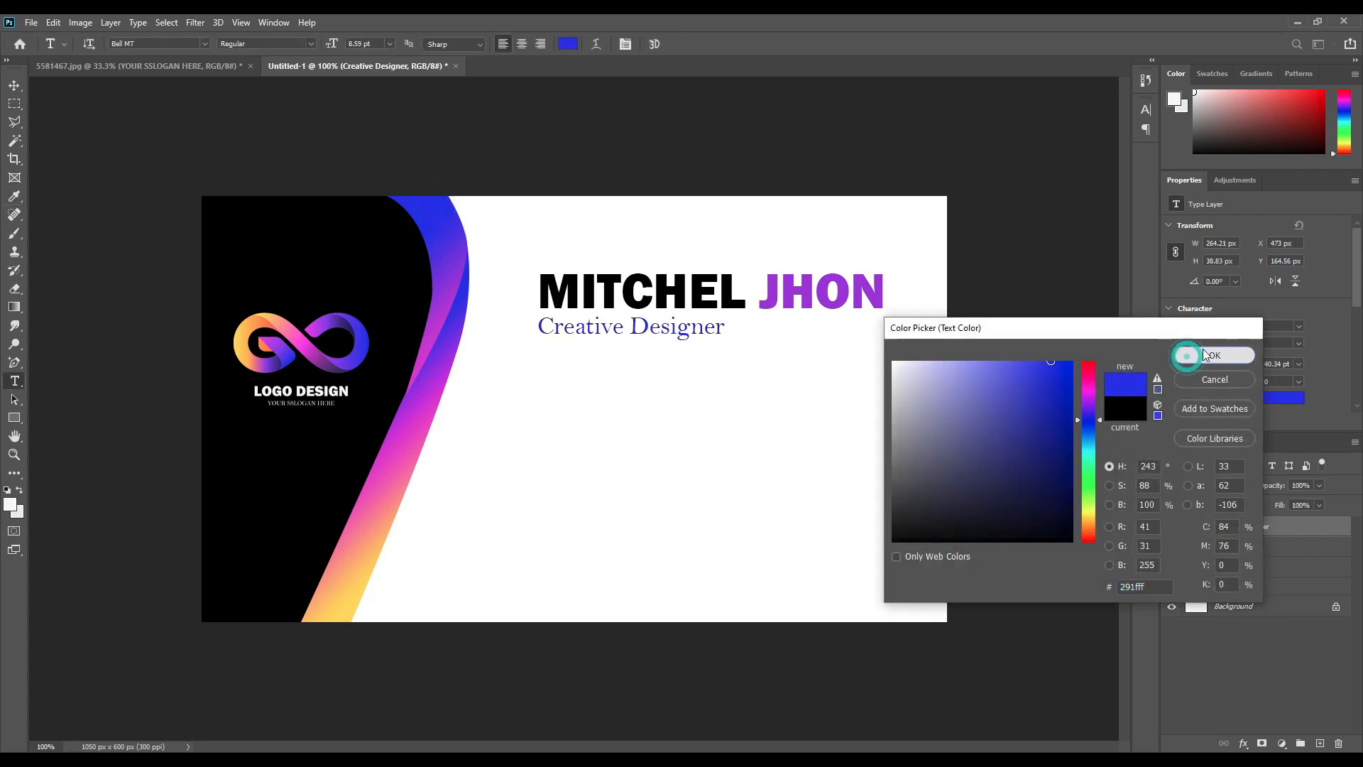
left_click(15, 85)
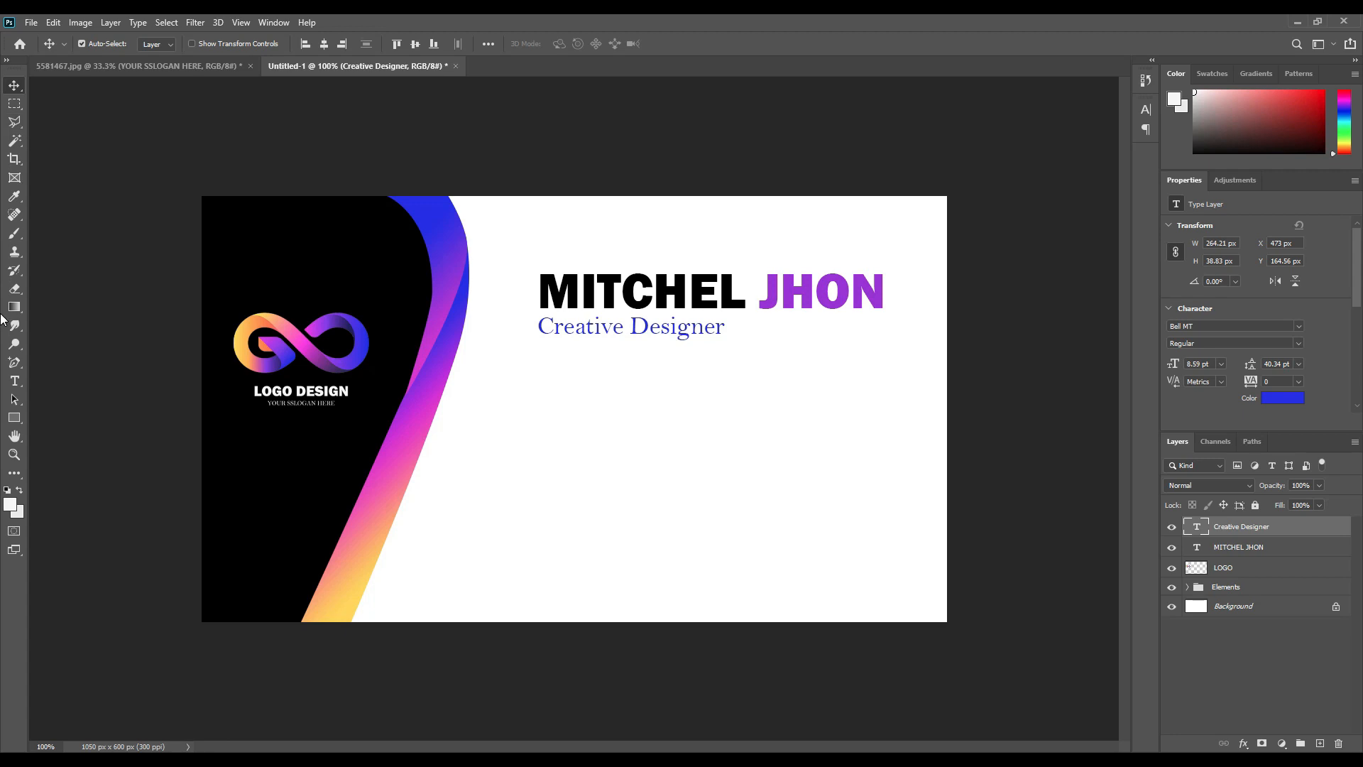
Draw a thin bar under Creative Designer and fill it with the surname's purple.
left_click(15, 418)
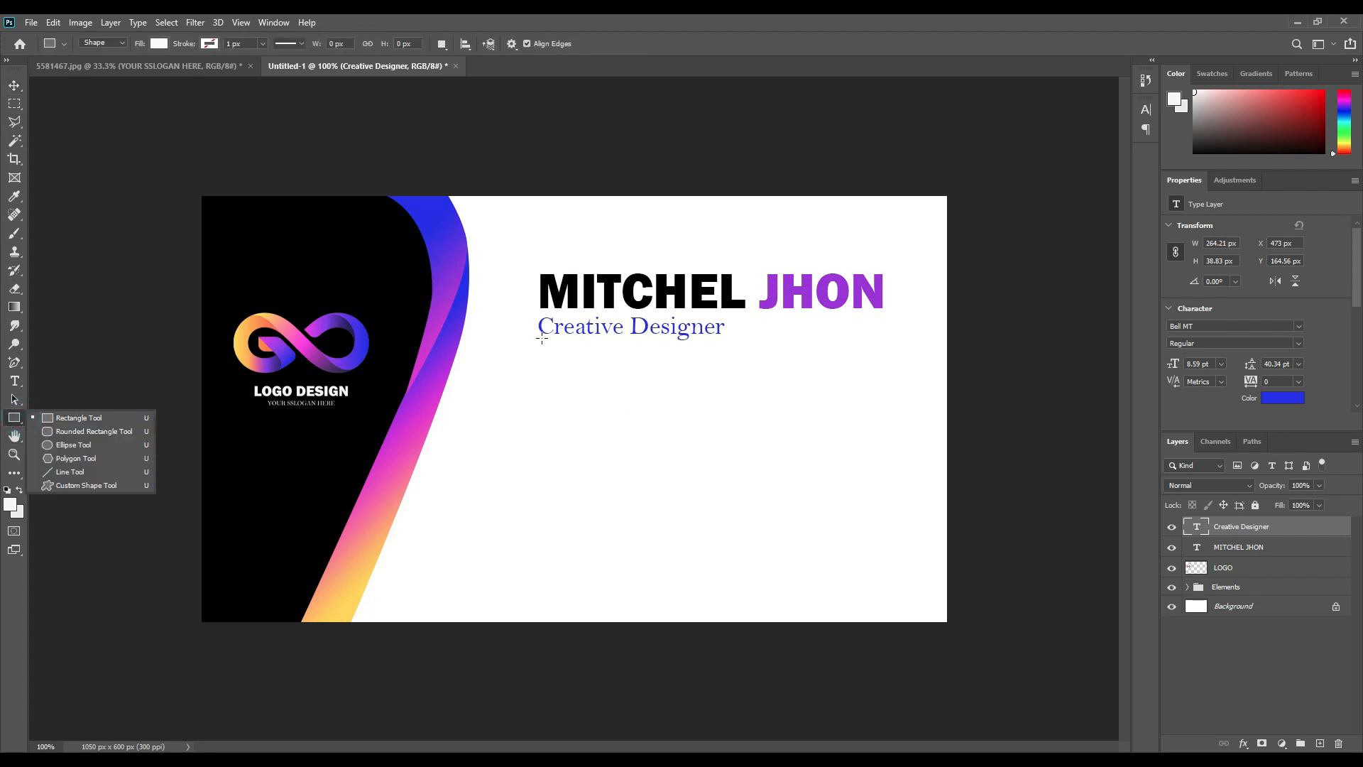
left_click_drag(540, 340, 697, 340)
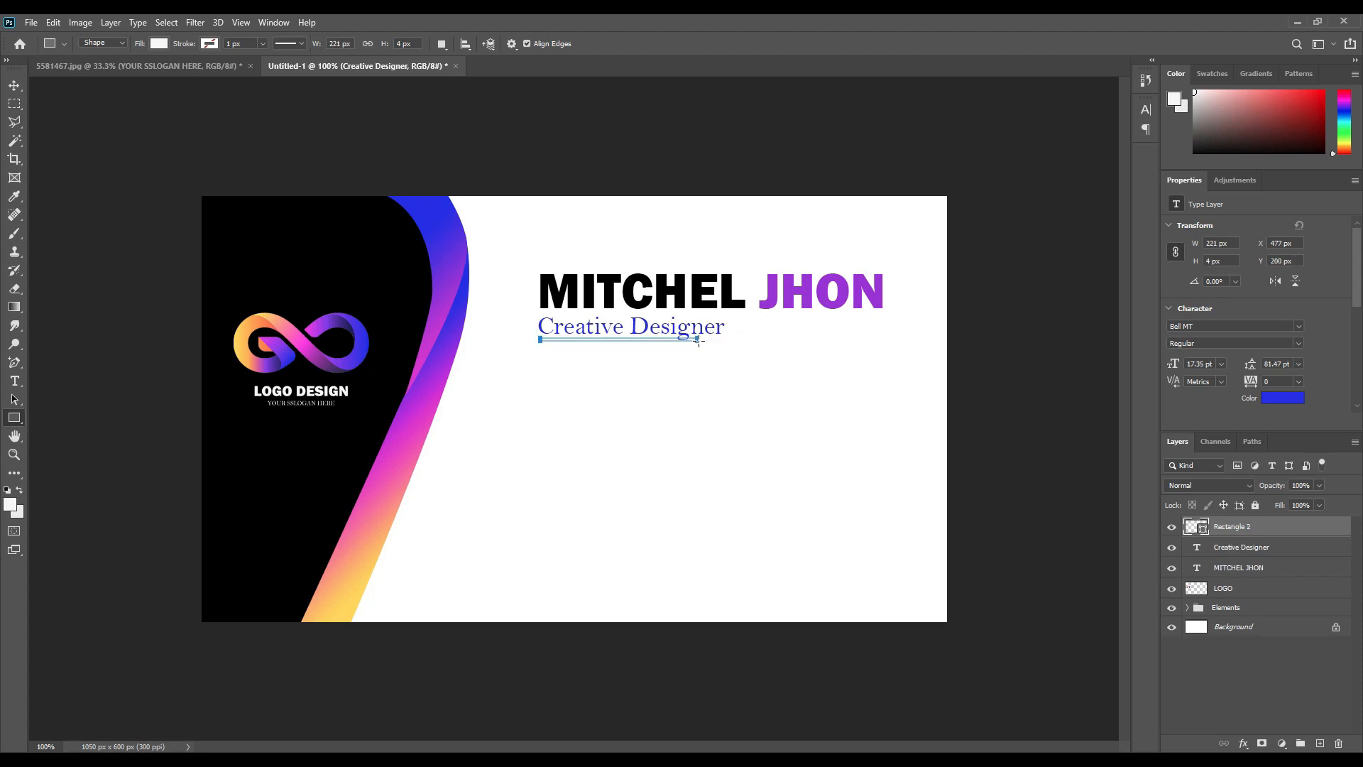
left_click(15, 85)
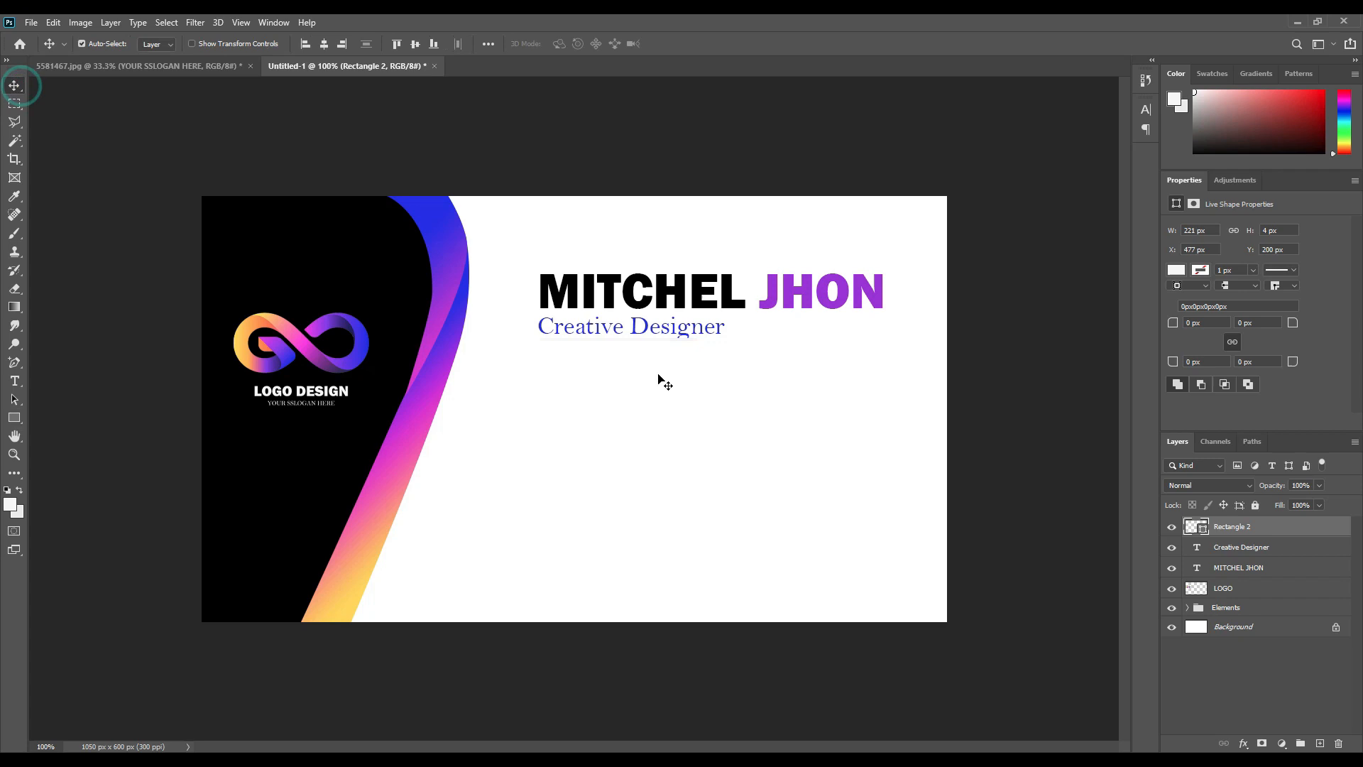
double_click(1202, 531)
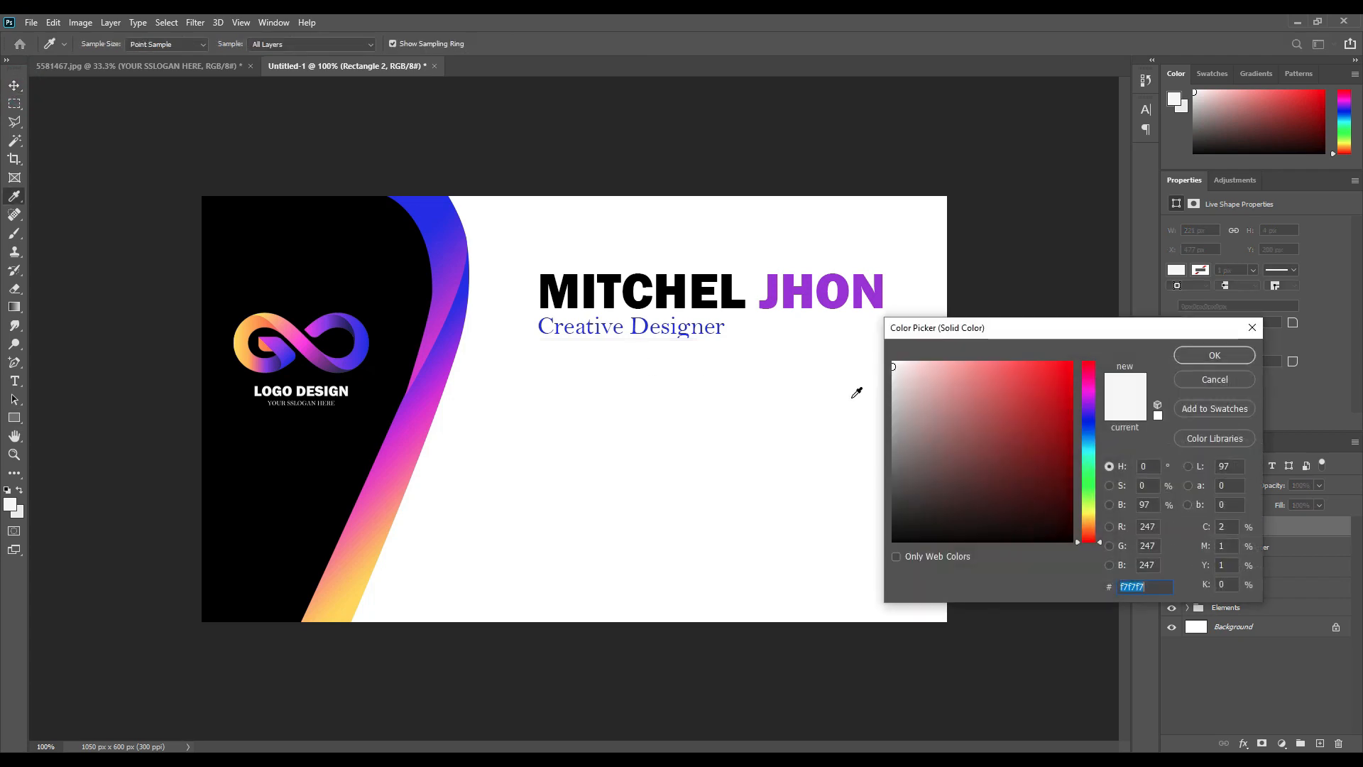
left_click(868, 289)
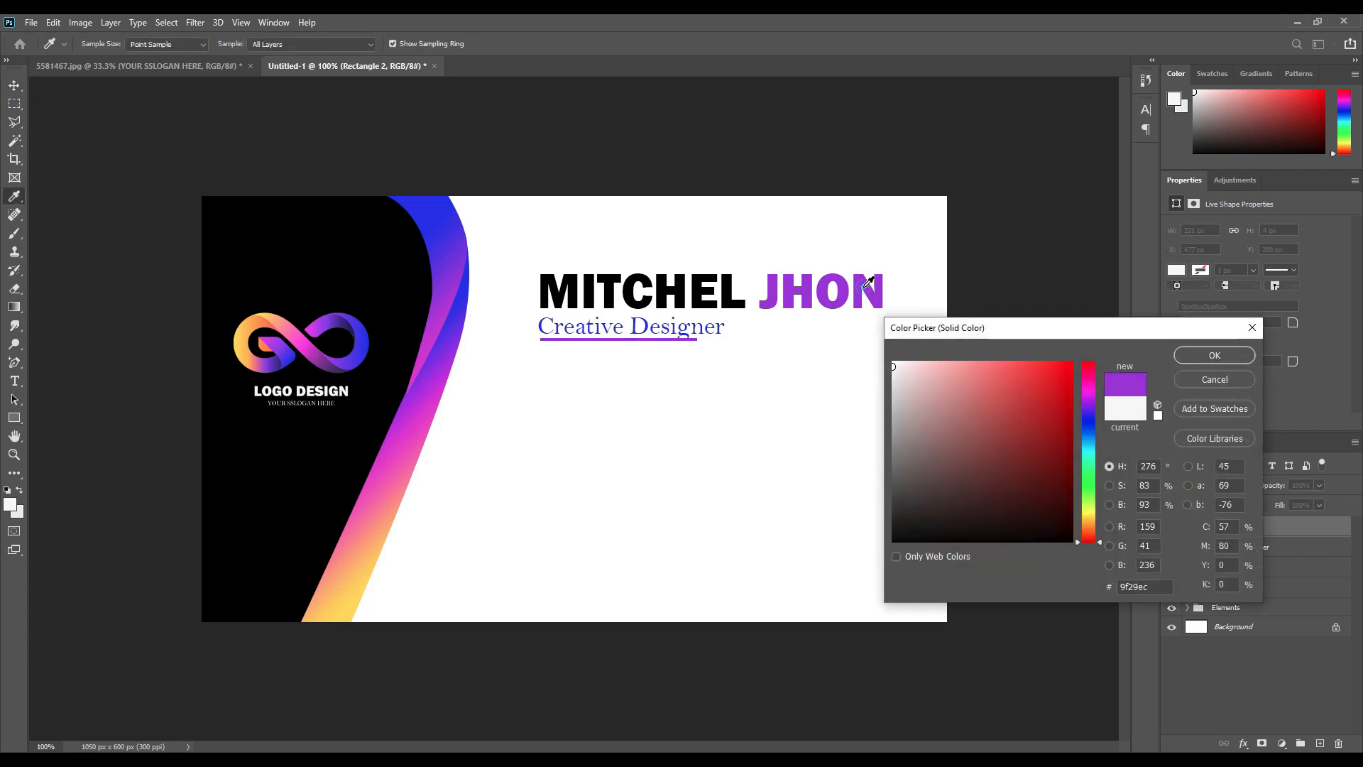
left_click(1187, 358)
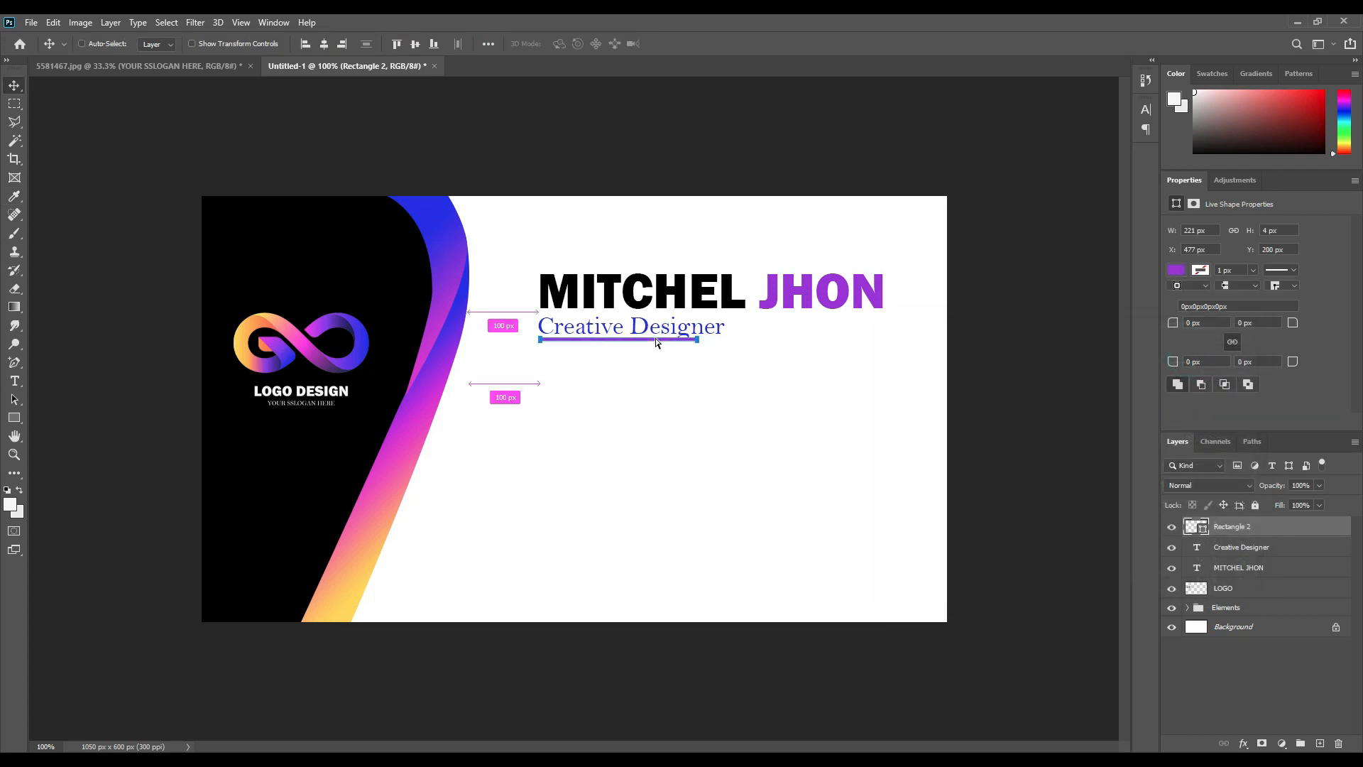
Narrow the underline bar to about 176 px wide.
key("ctrl+plus")
key("ctrl+plus")
key("ctrl+t")
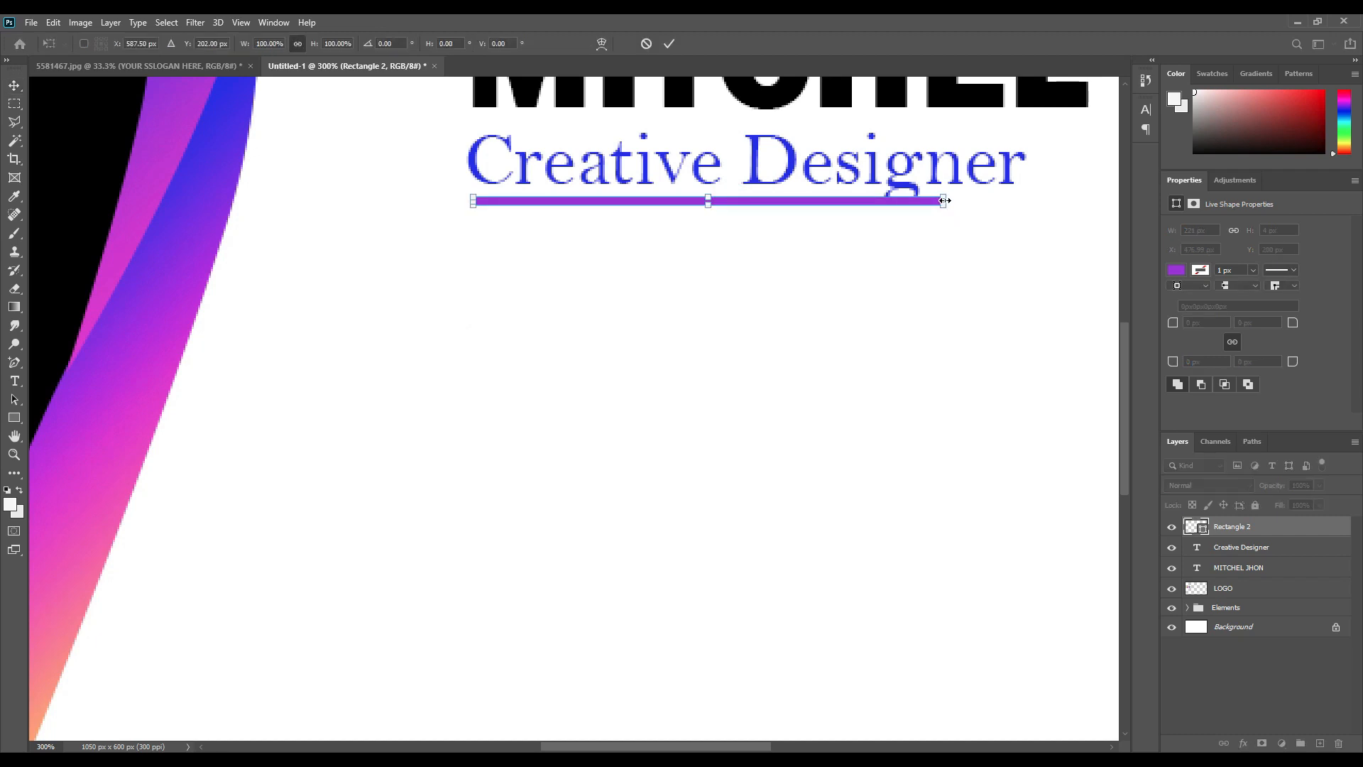
left_click_drag(944, 201, 847, 201)
left_click(668, 45)
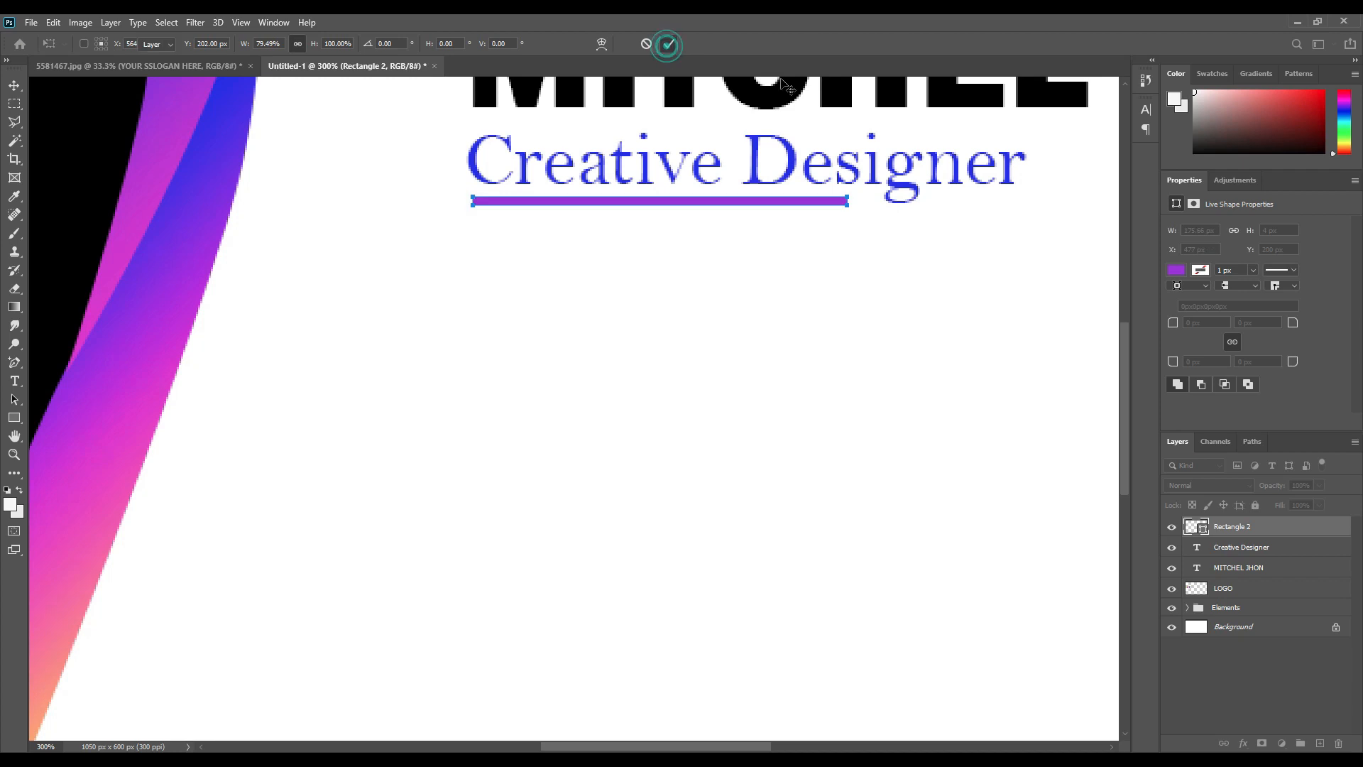
key("ctrl+0")
left_click(1221, 662)
Add a Gradient Overlay to the underline with yellow at 0%, magenta at 51%, then blue.
left_click(691, 311)
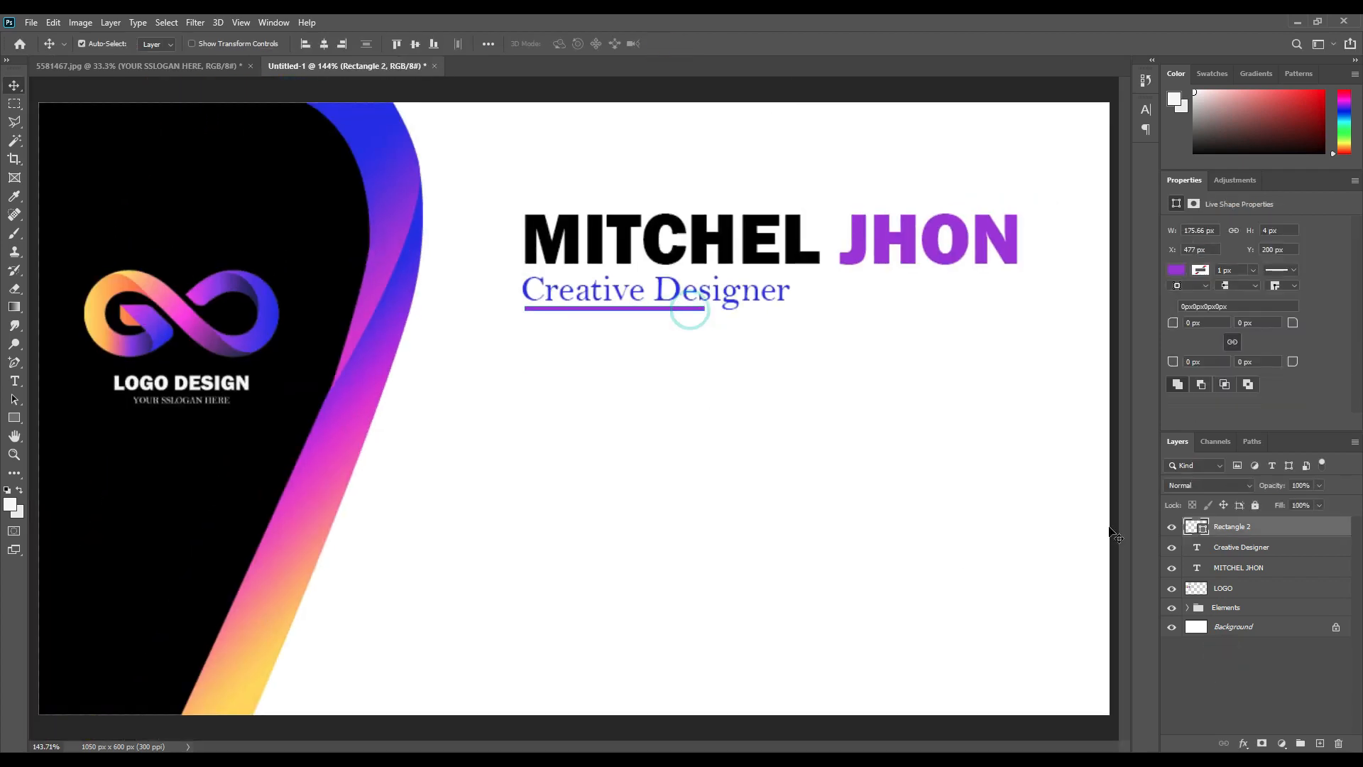
left_click(1243, 743)
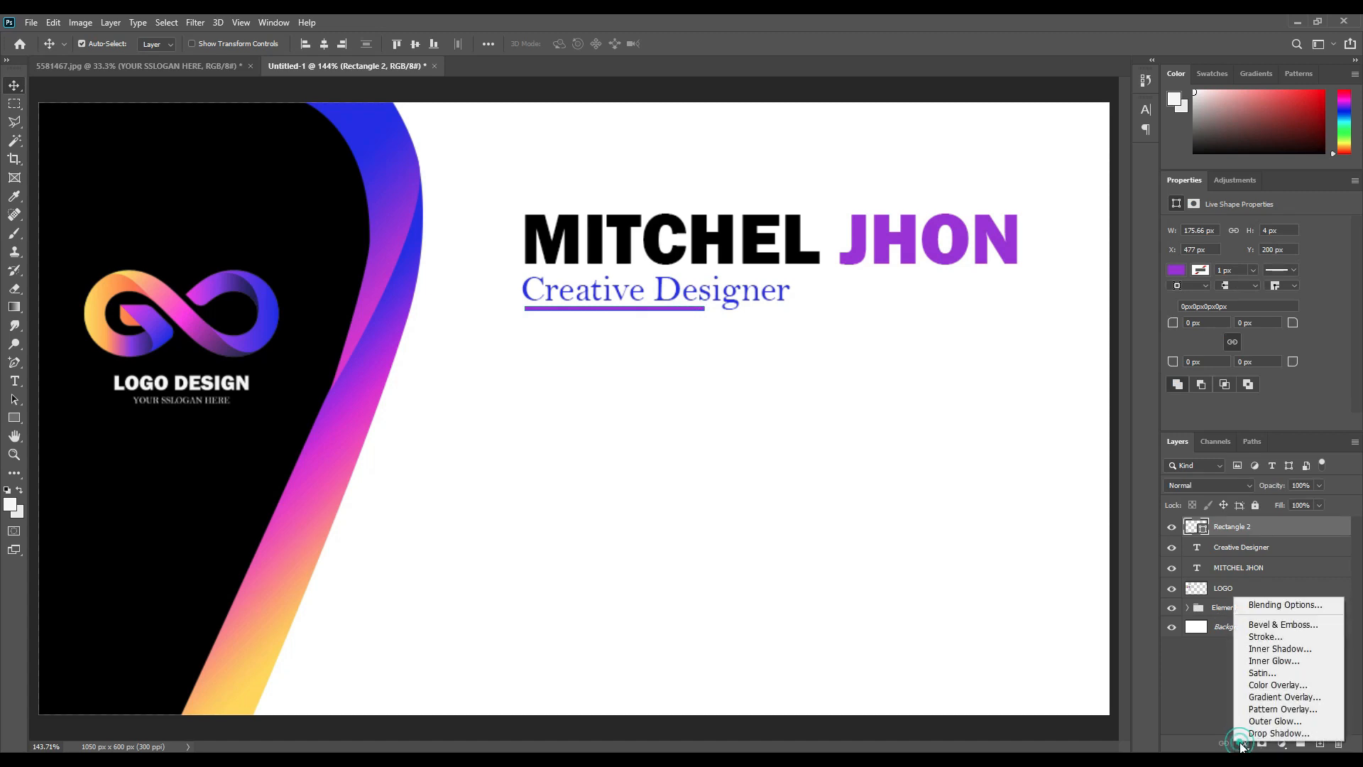
left_click(1281, 699)
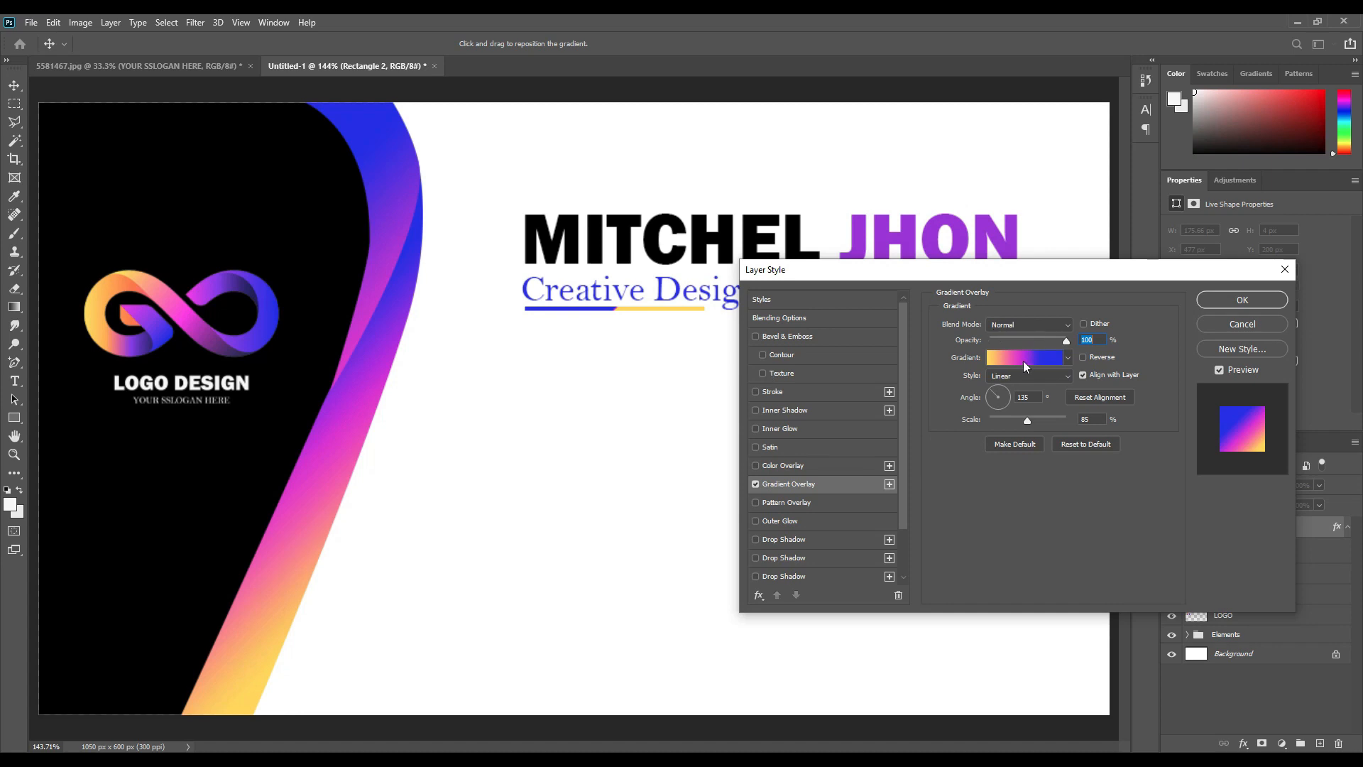
left_click(1030, 358)
left_click_drag(1054, 401, 1147, 406)
left_click_drag(855, 400, 833, 401)
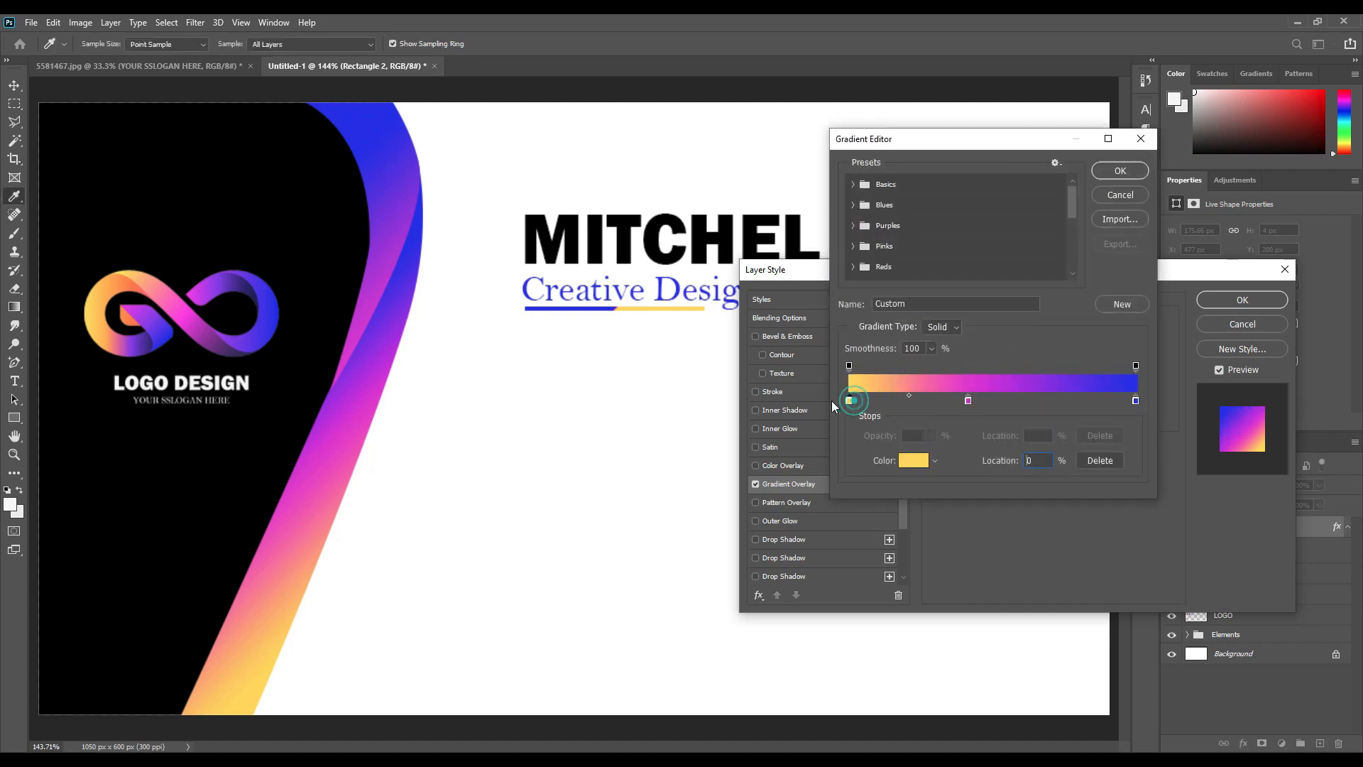
left_click_drag(968, 400, 996, 403)
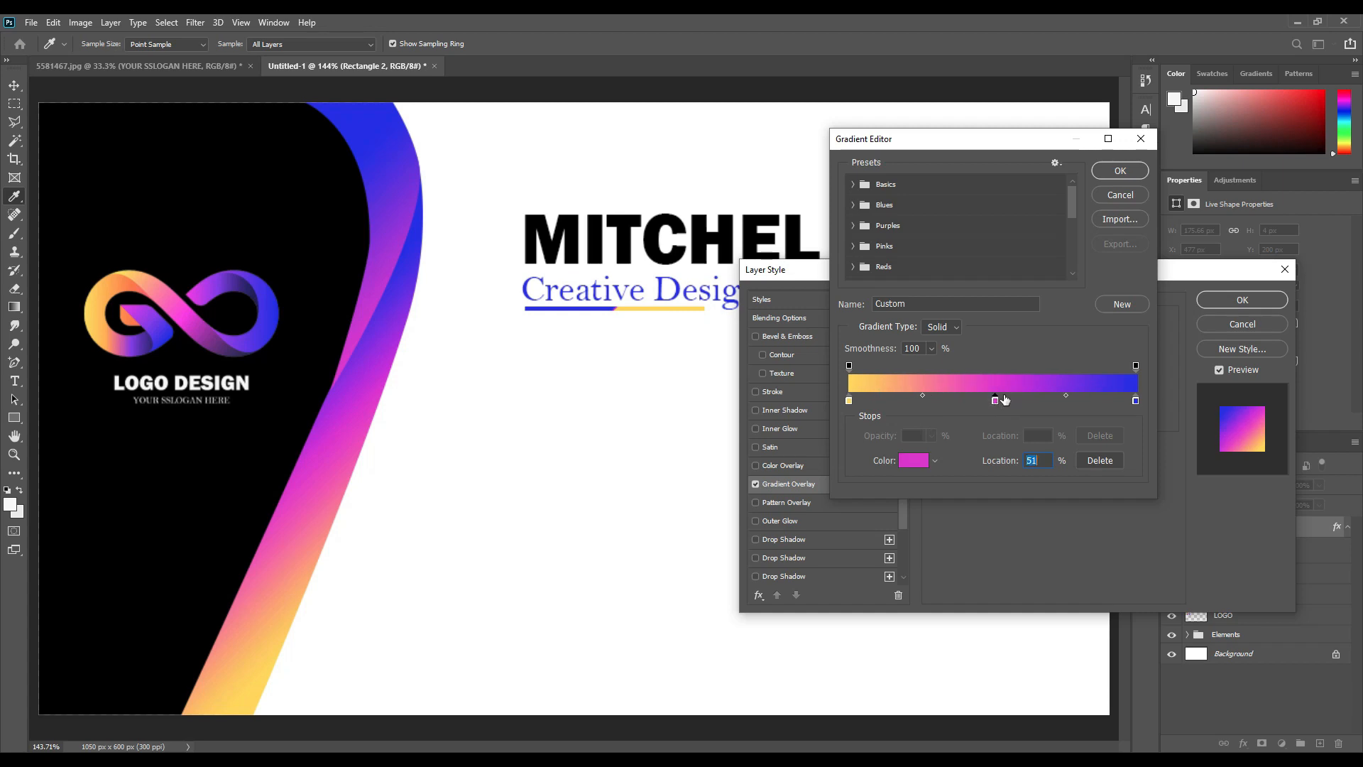
left_click(1122, 170)
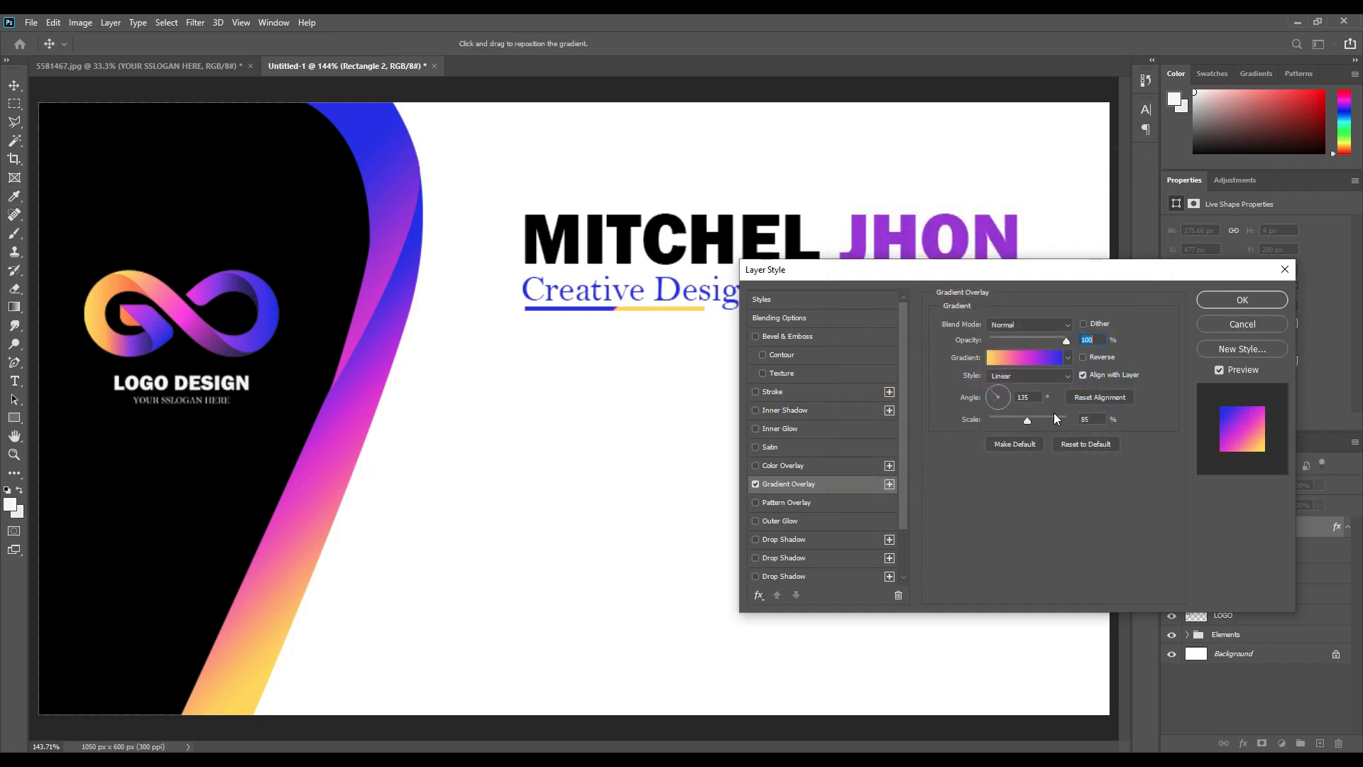
Set the overlay angle to 0° for a horizontal gradient and apply it.
key("Tab")
type("90")
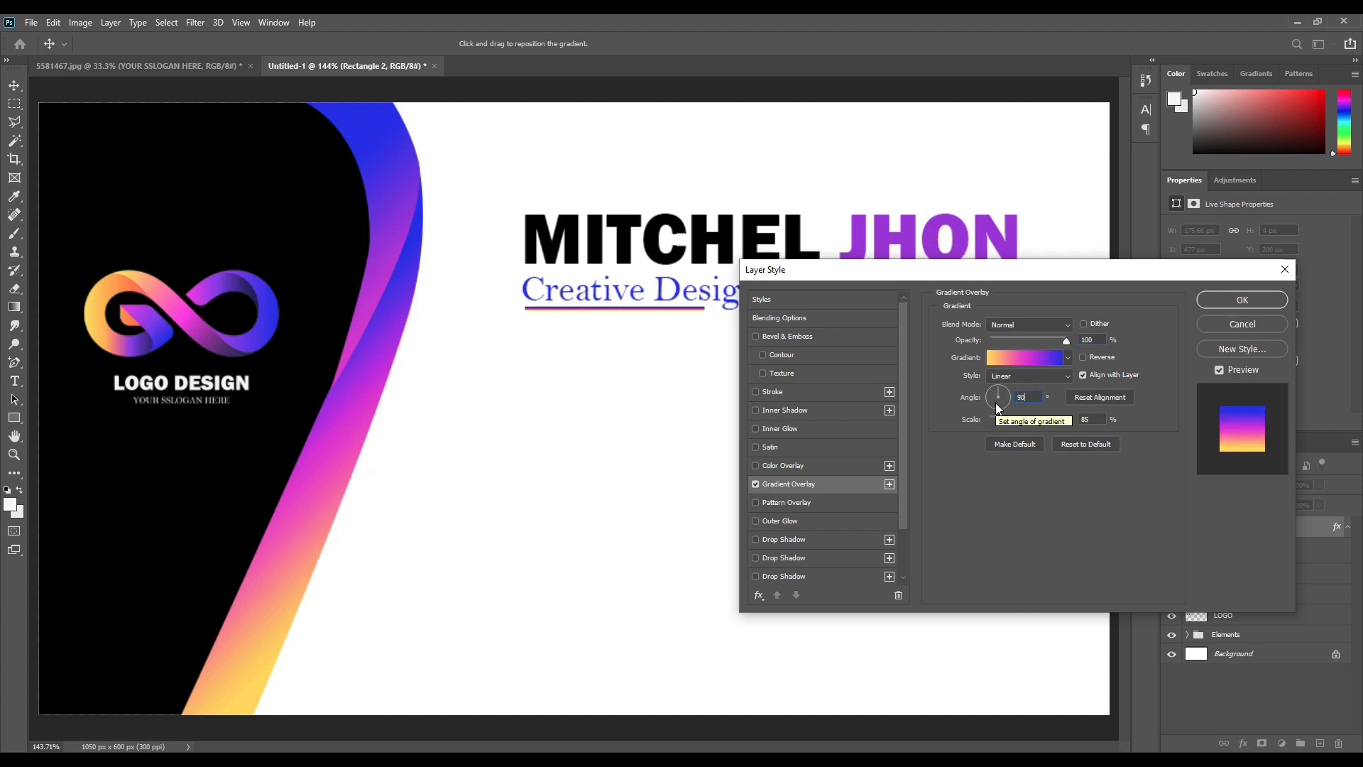
key("BackSpace")
type("0")
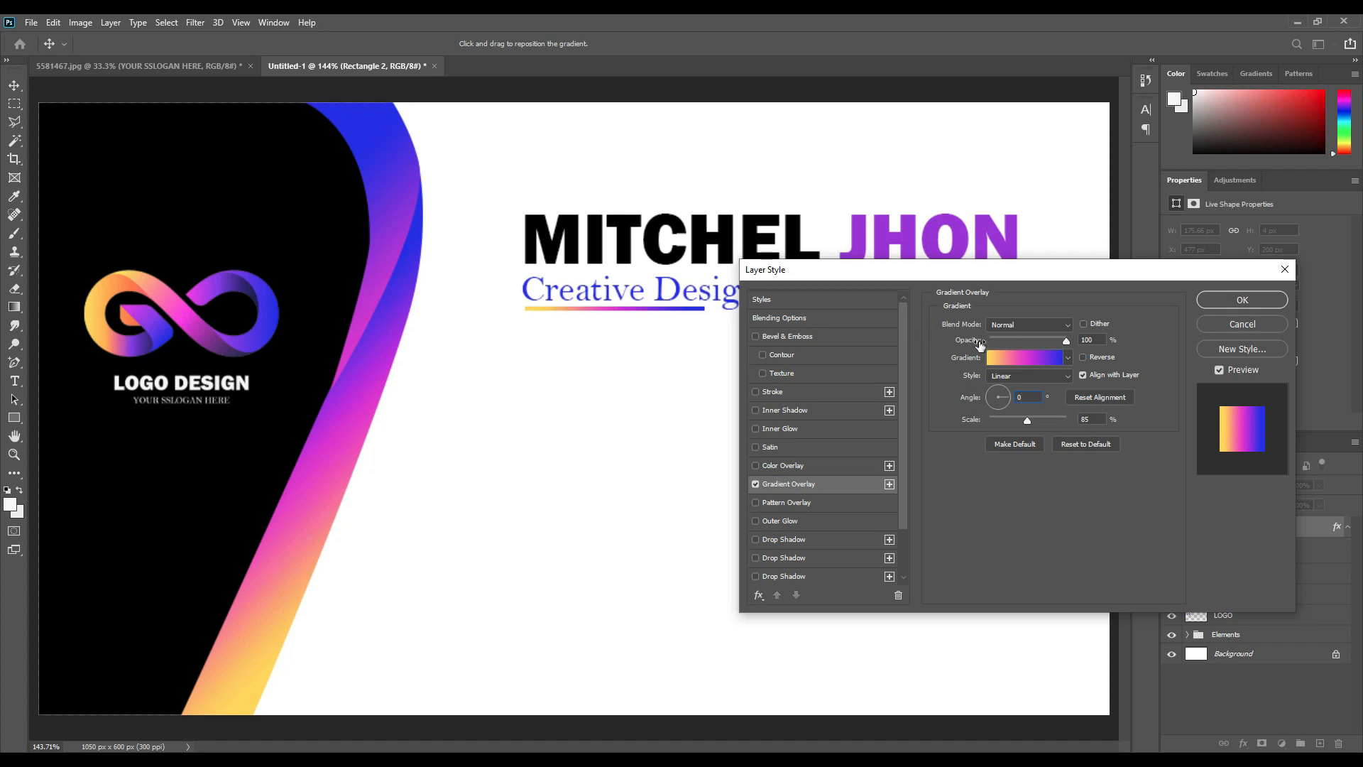
left_click(1214, 300)
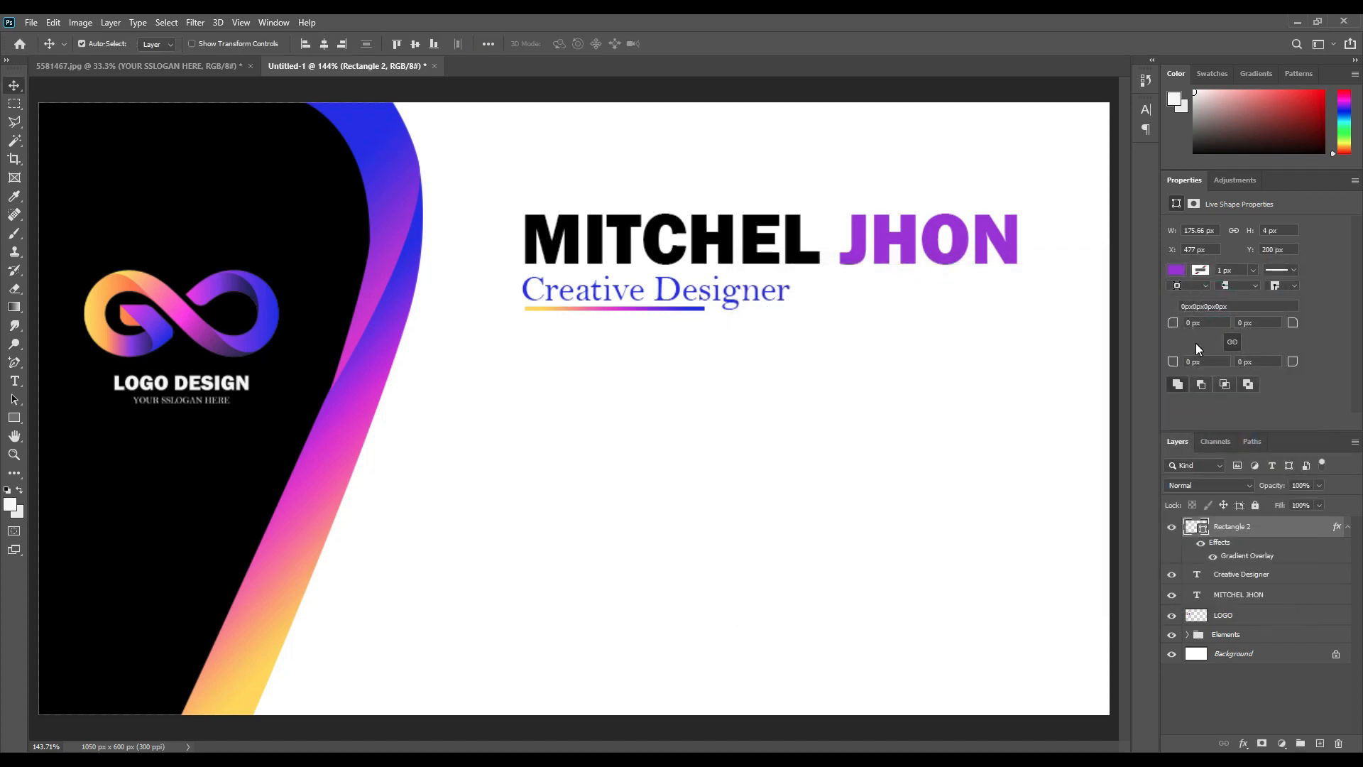
Nudge the gradient underline down slightly.
key("ctrl")
key("ctrl+0")
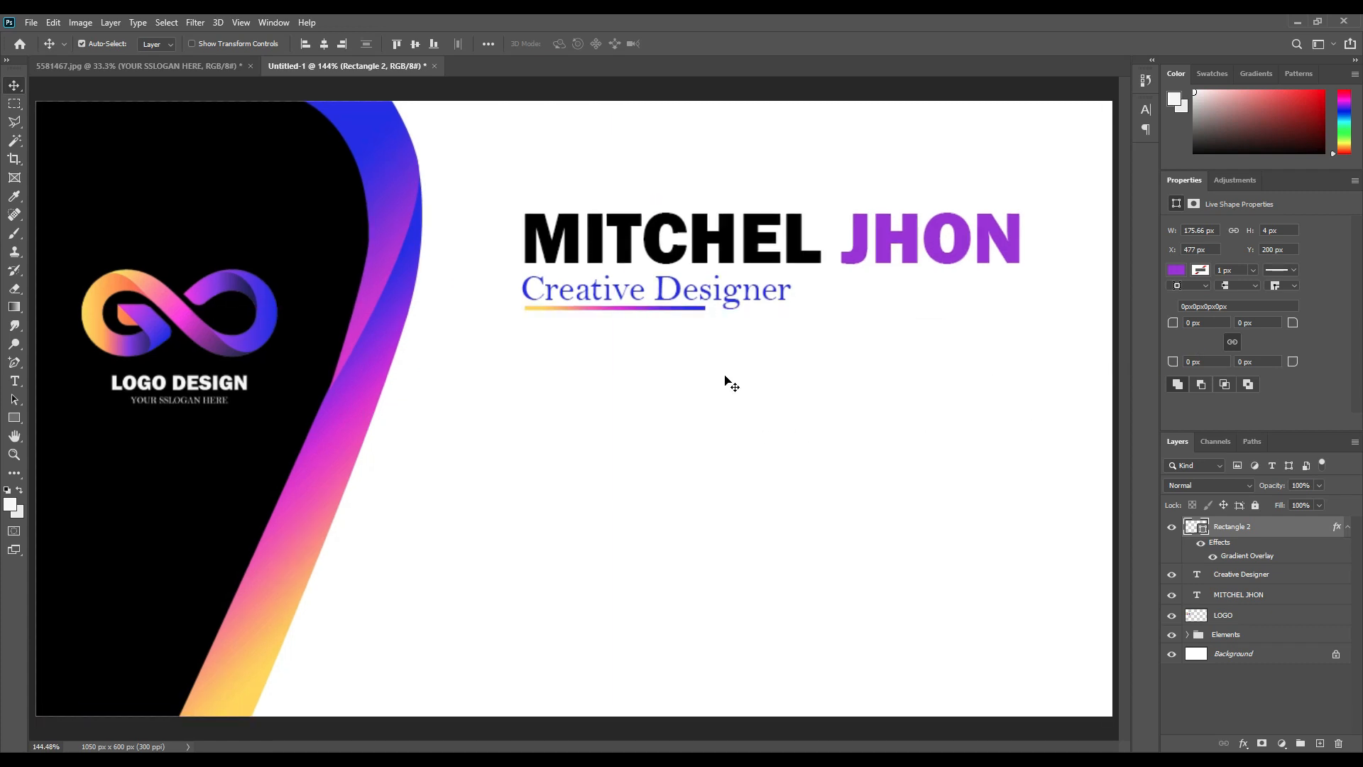
left_click(682, 311)
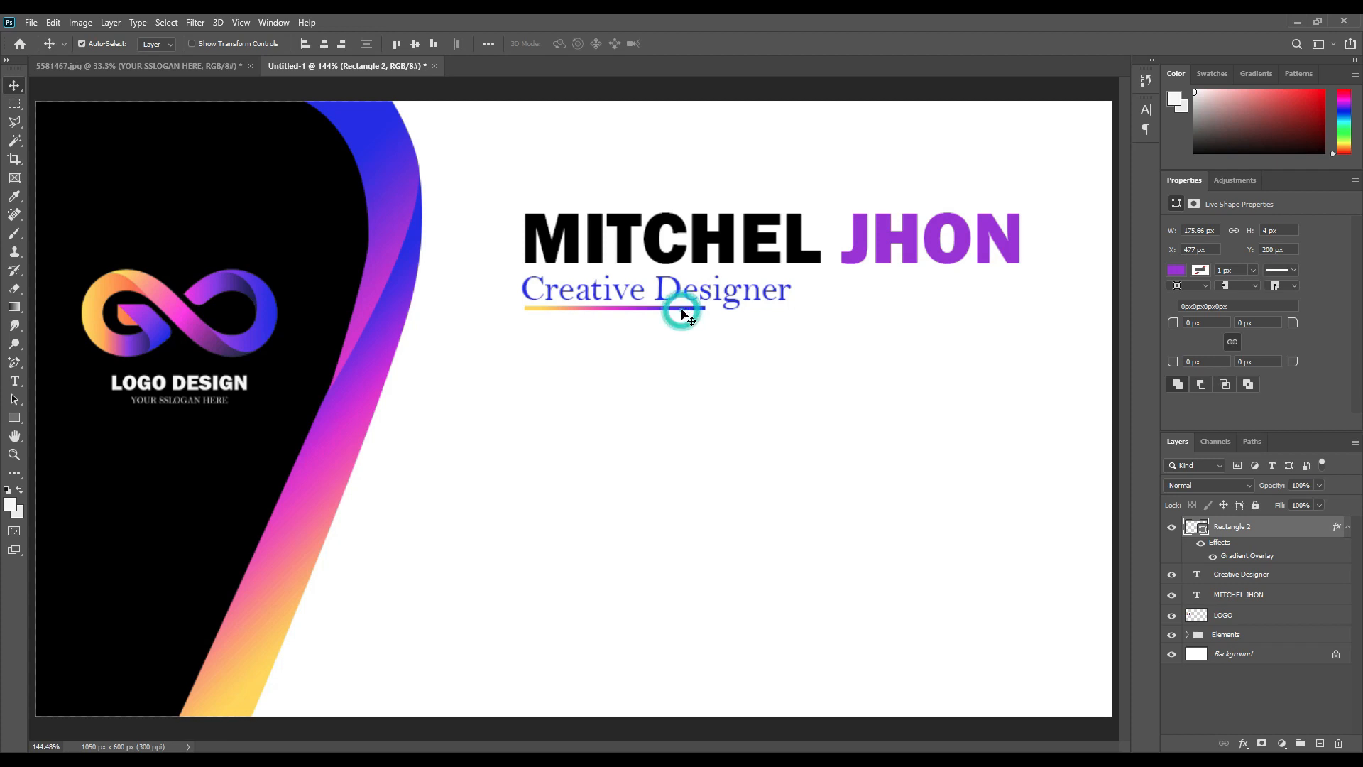
key("Down")
key("Down")
key("Down")
key("Down")
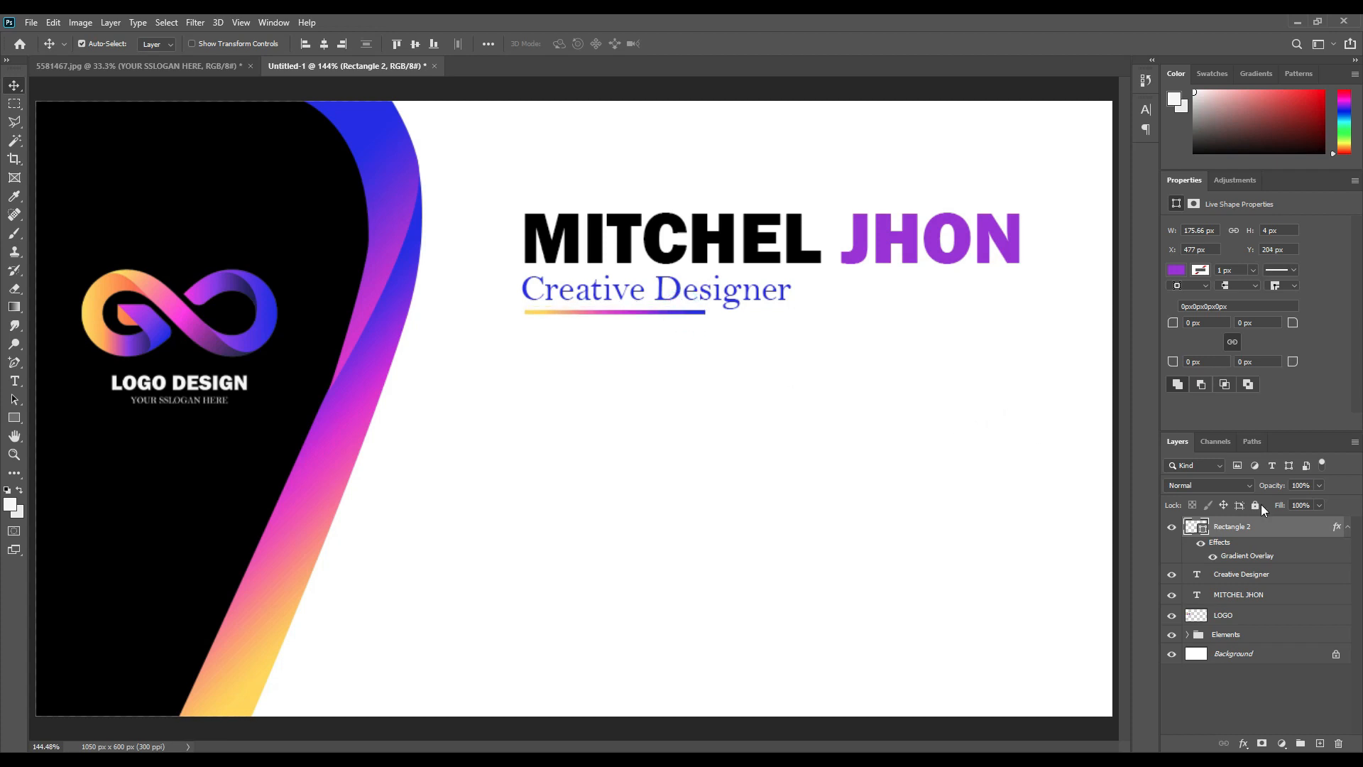
Scale Creative Designer and its underline together to about 86%.
left_click(1248, 576, "shift")
key("ctrl+t")
left_click_drag(792, 317, 754, 308)
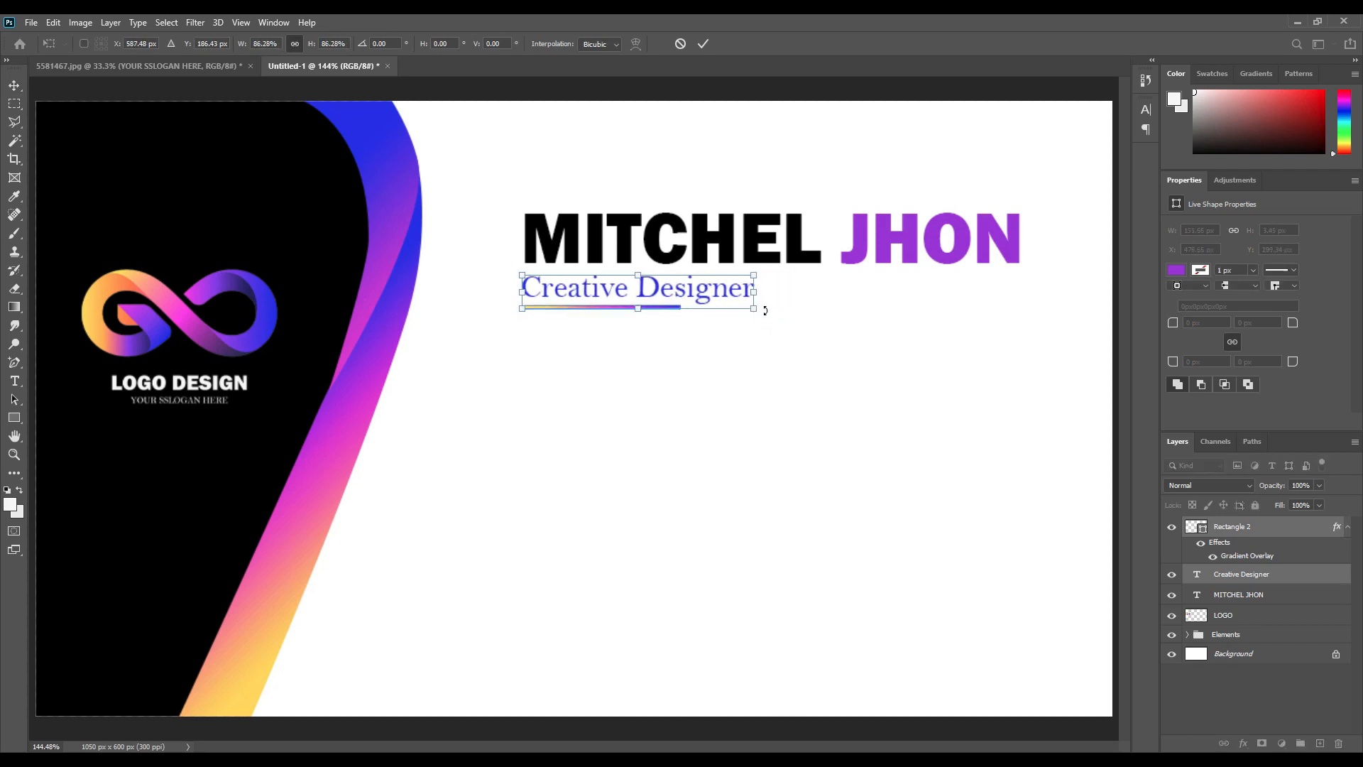
left_click(708, 48)
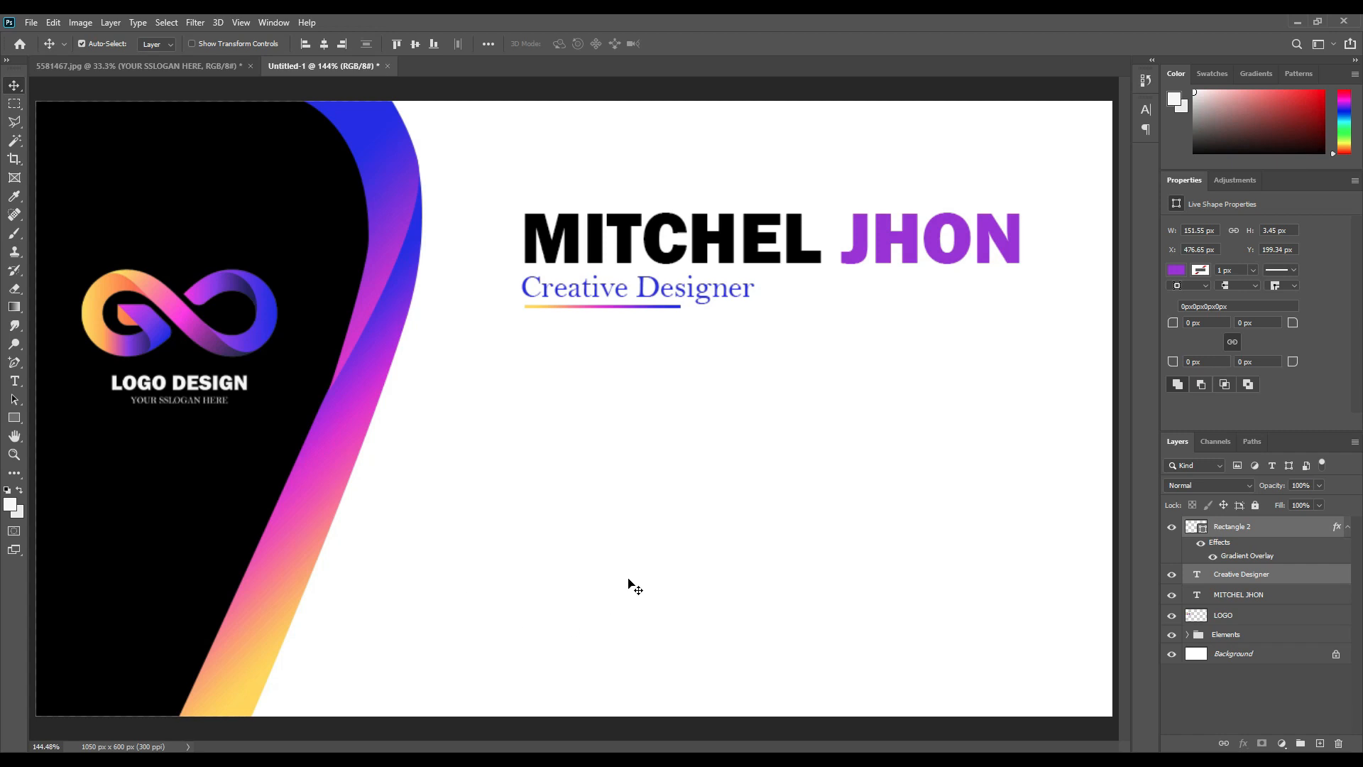
Draw a 66 × 66 px circle and place it on the curved band's edge, left of centre.
left_click(14, 418)
right_click(14, 417)
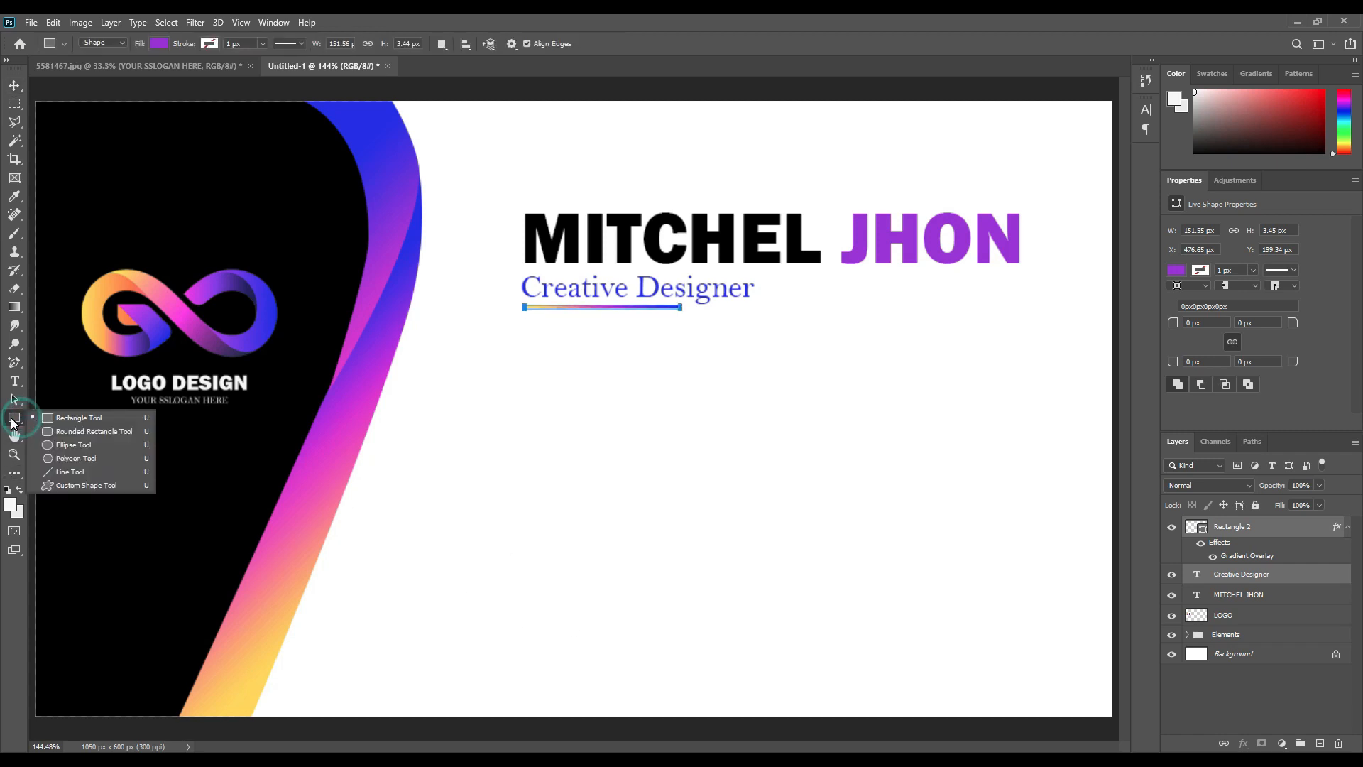
left_click(63, 445)
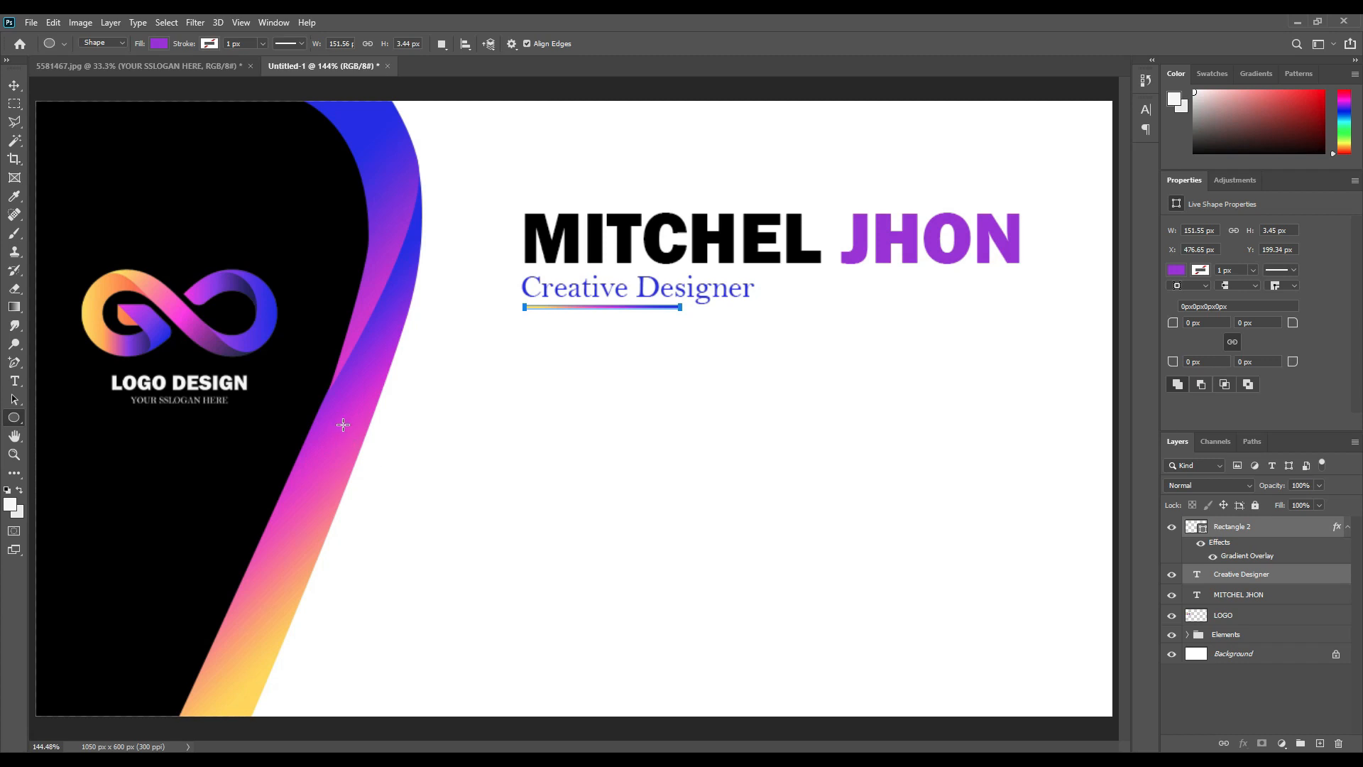
left_click_drag(348, 411, 415, 490)
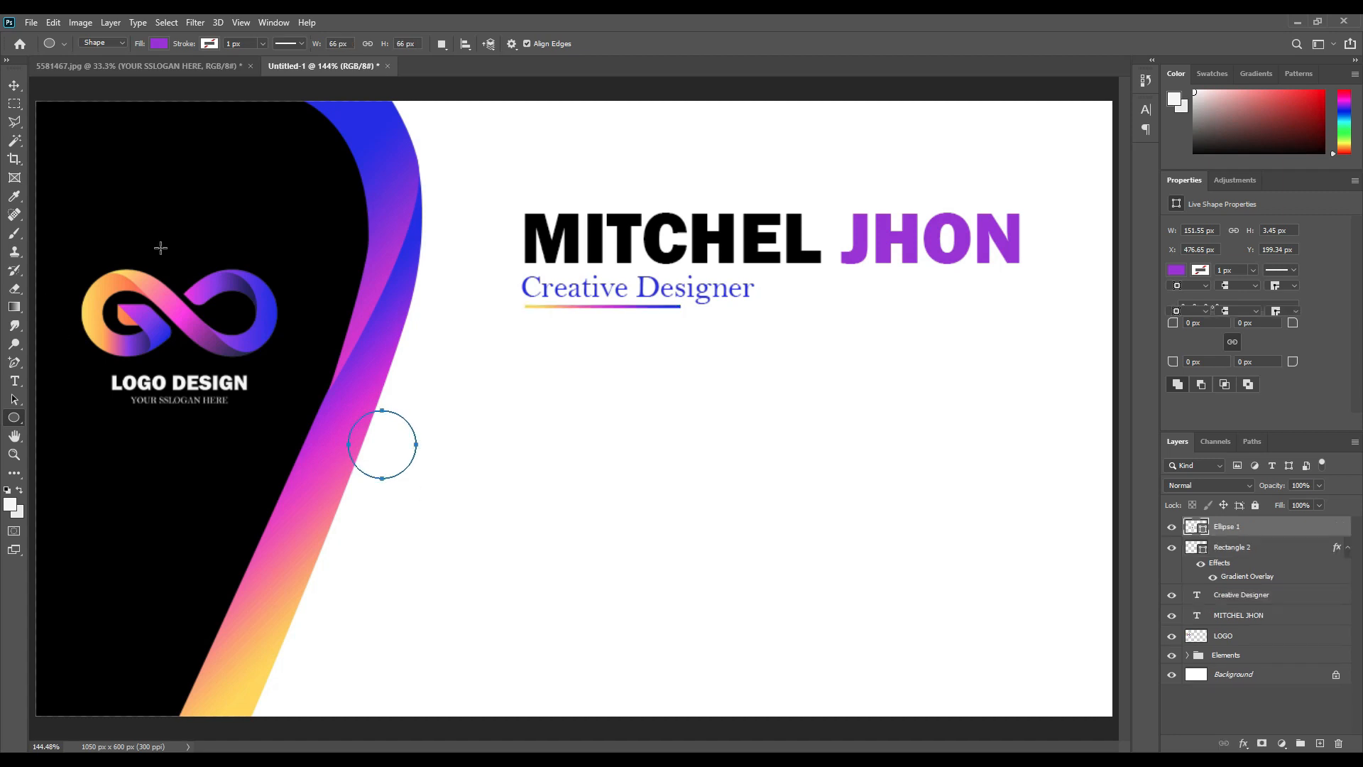
left_click(15, 85)
left_click_drag(389, 448, 380, 439)
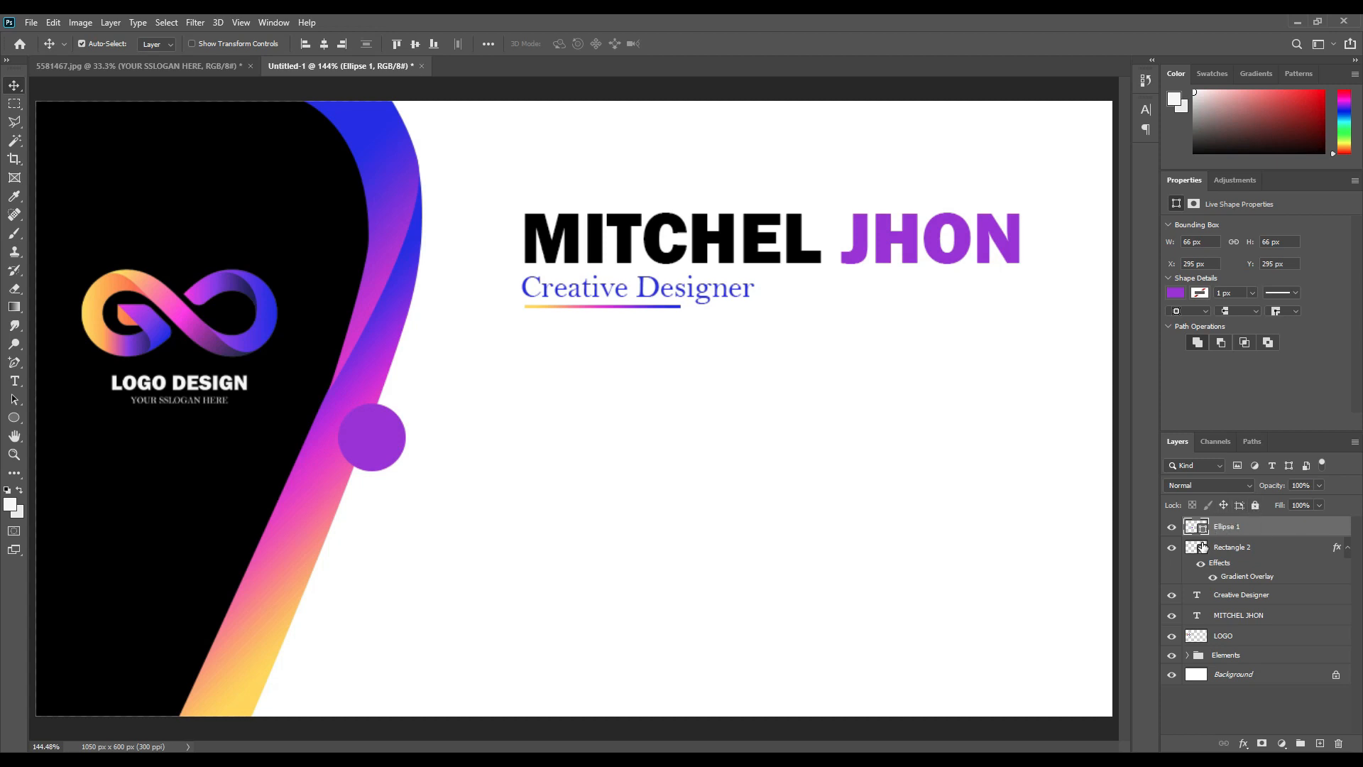
left_click(1243, 744)
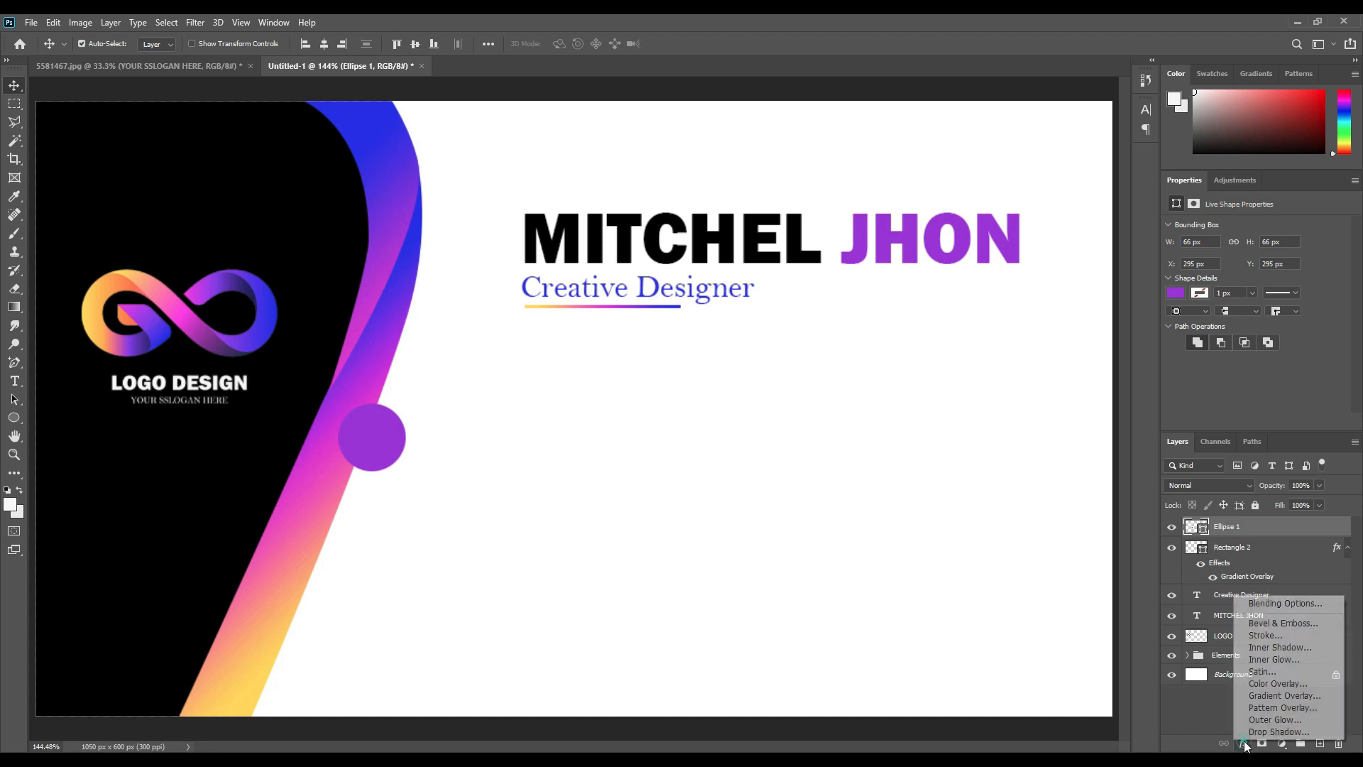
Give Ellipse 1 a 90° Gradient Overlay and a thin white outside Stroke.
left_click(1275, 696)
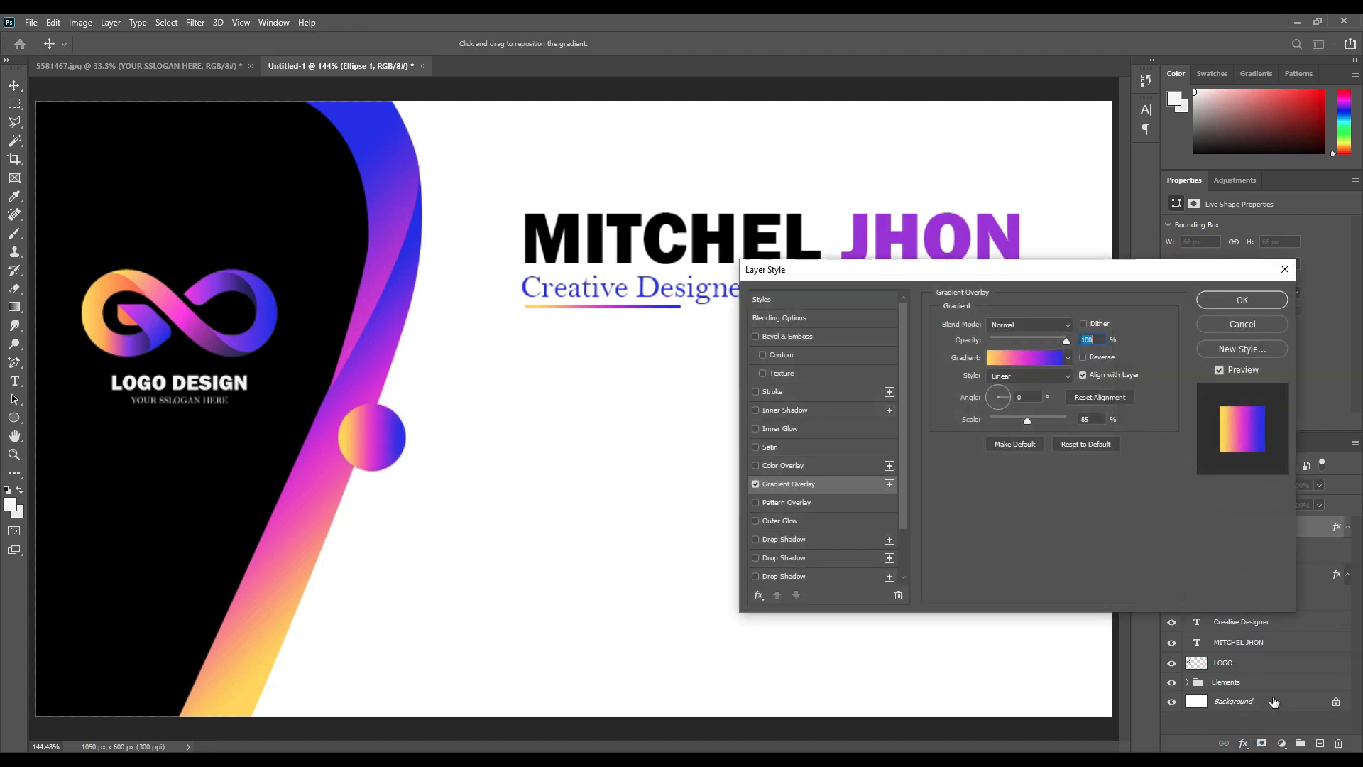
double_click(1034, 398)
type("90")
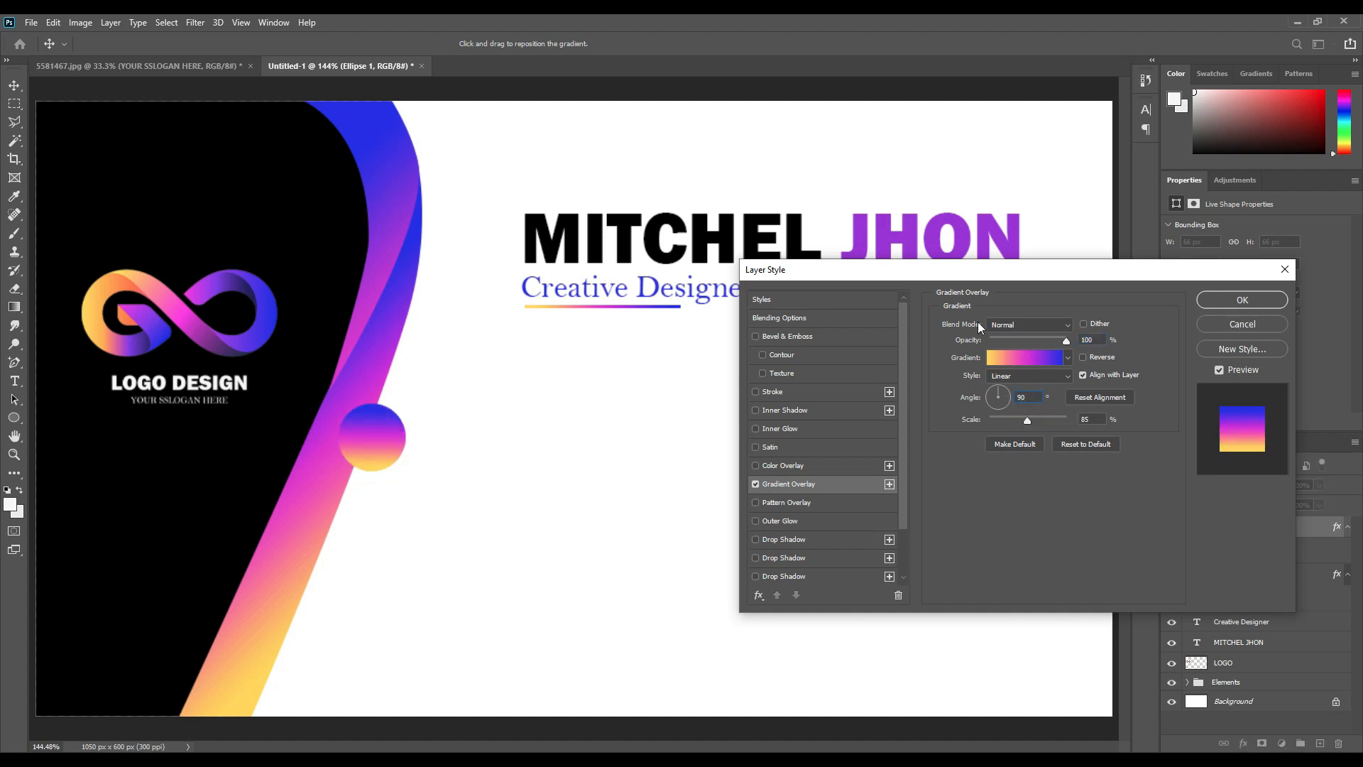
left_click(791, 393)
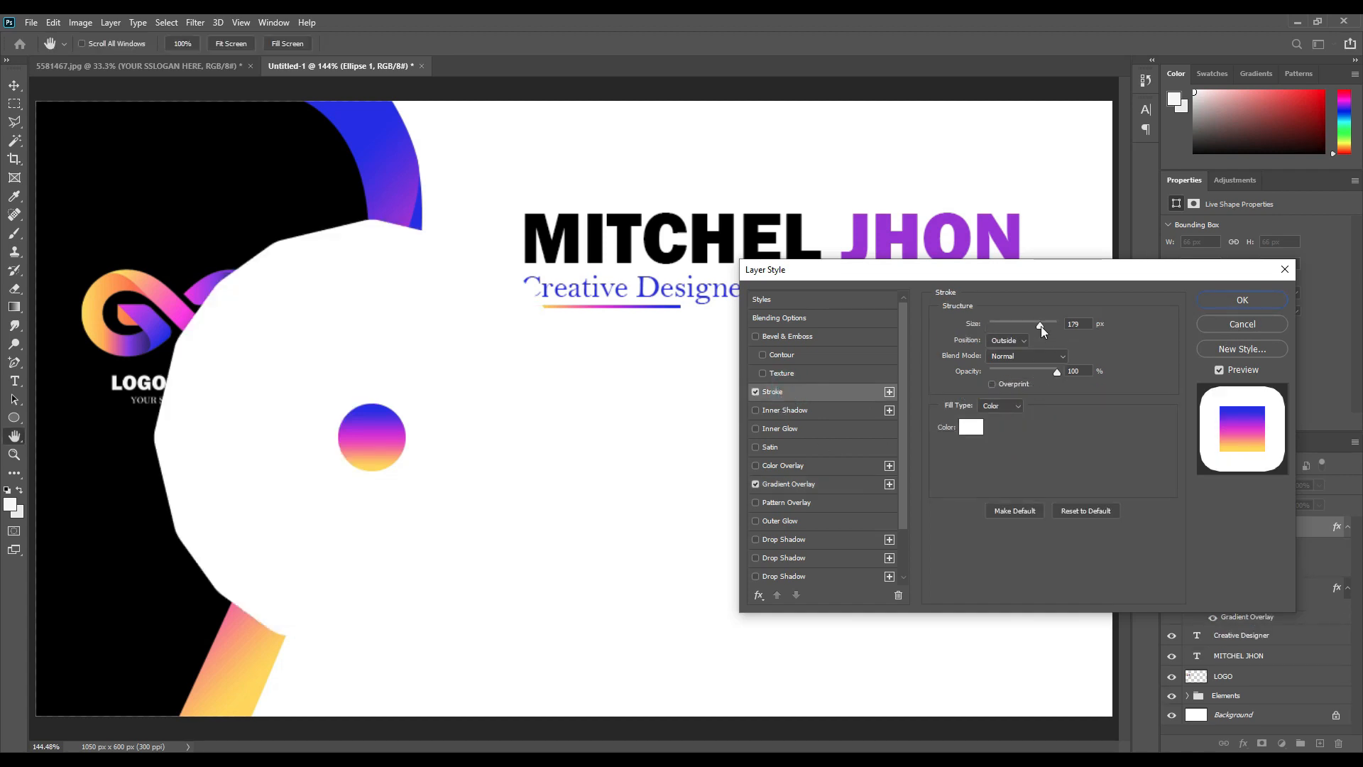
left_click_drag(1038, 326, 997, 332)
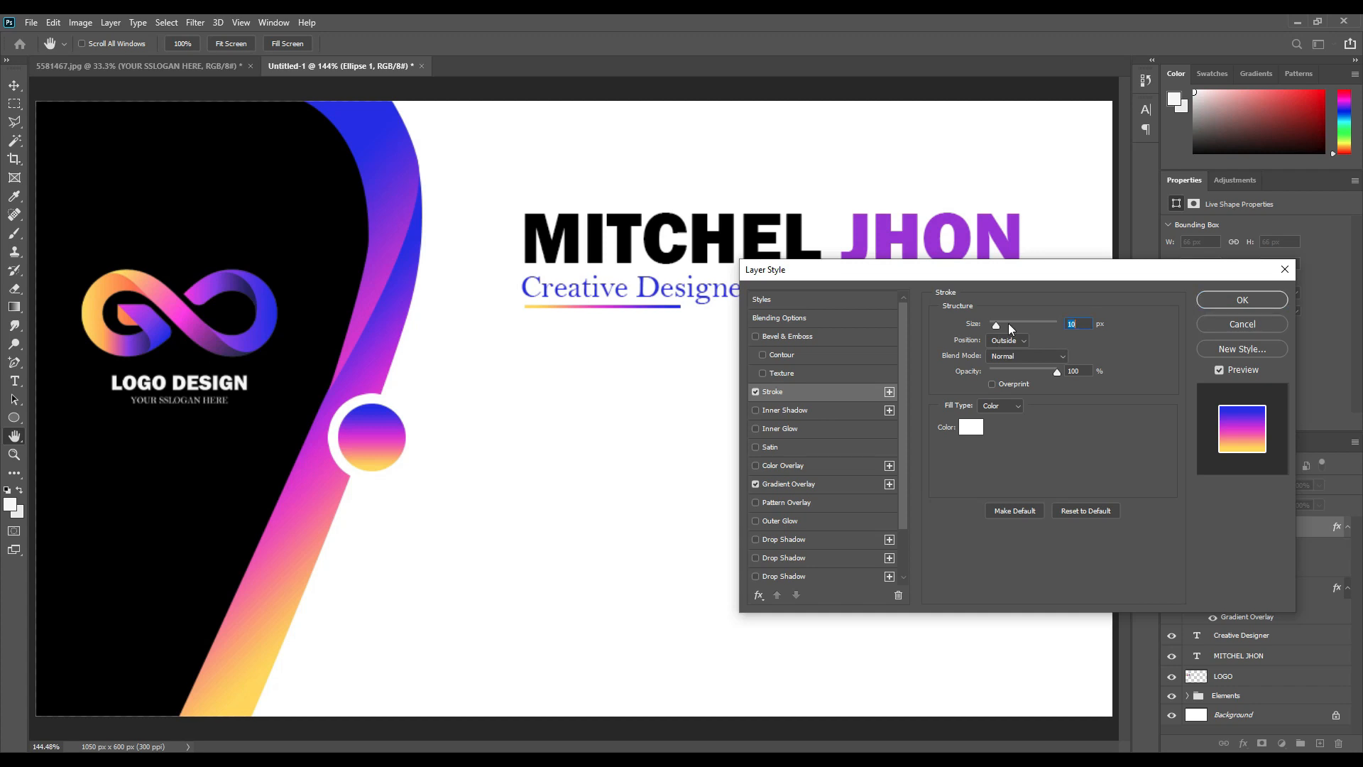
left_click(1242, 304)
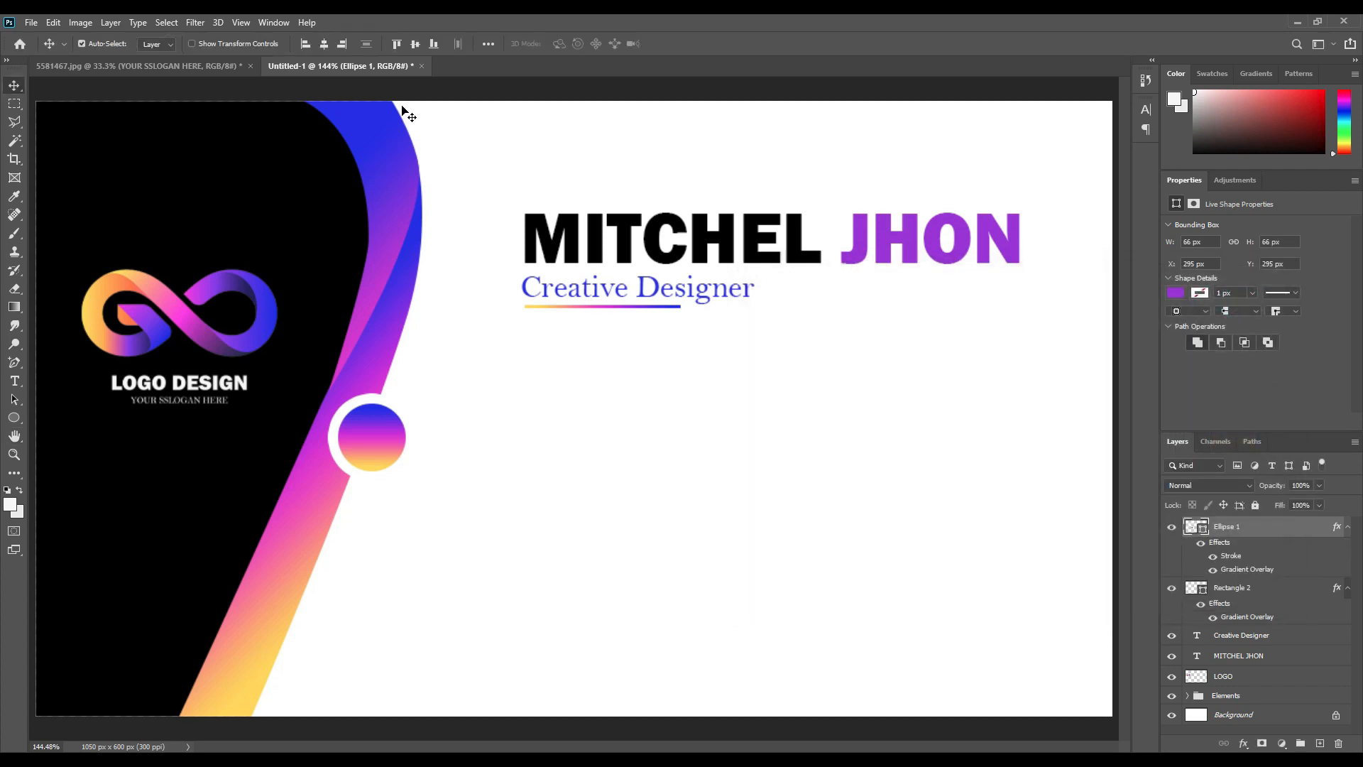
Drag the phone icon from 5581467.jpg into the card and scale it into the gradient circle.
left_click(198, 64)
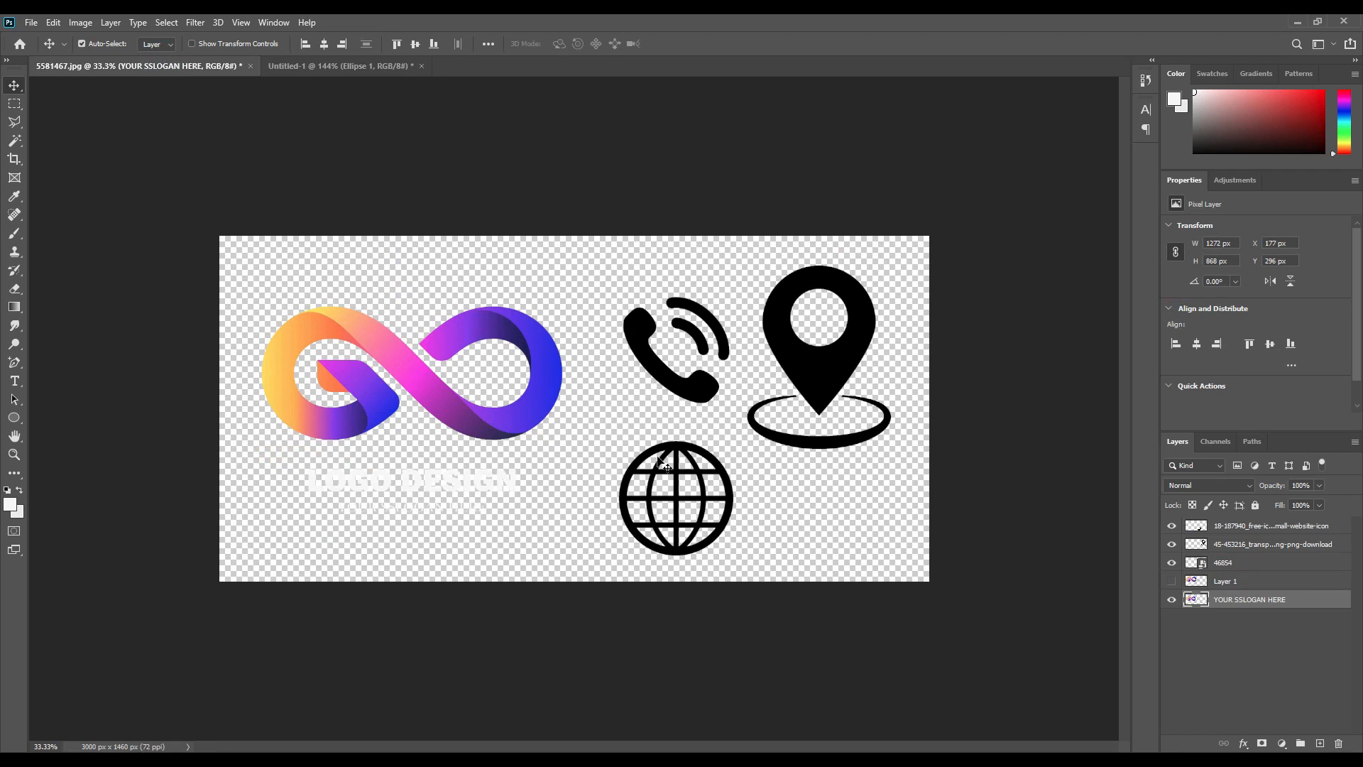
left_click(708, 386)
left_click_drag(1202, 568, 432, 448)
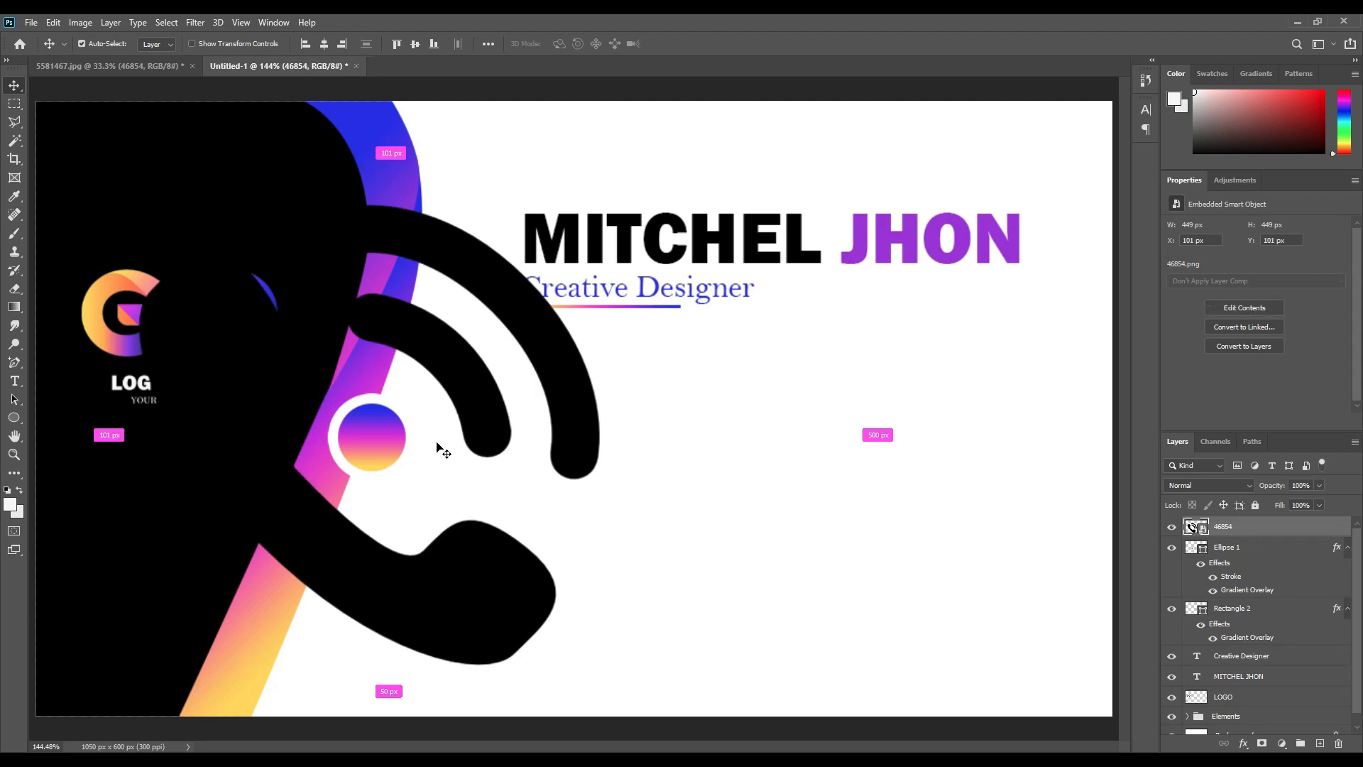
key("ctrl+t")
left_click_drag(598, 202, 394, 417)
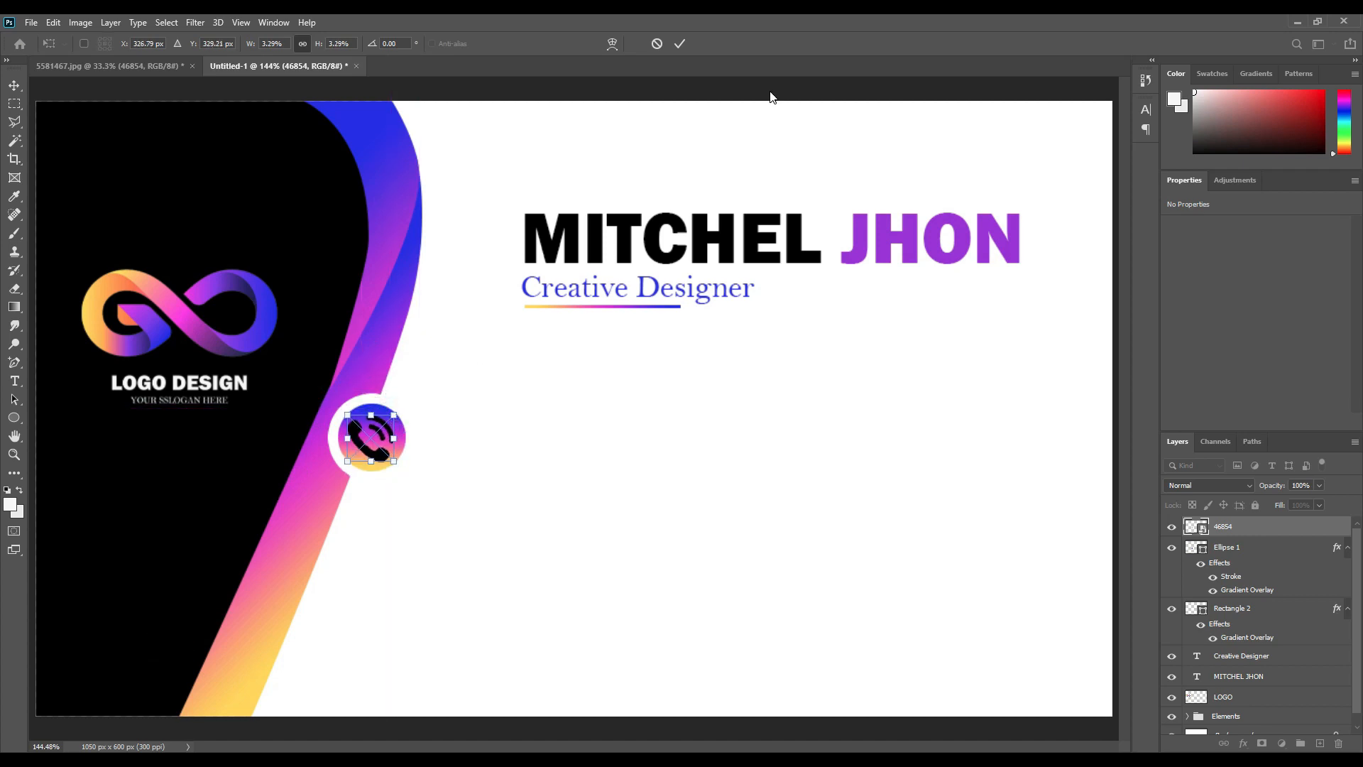
left_click(679, 44)
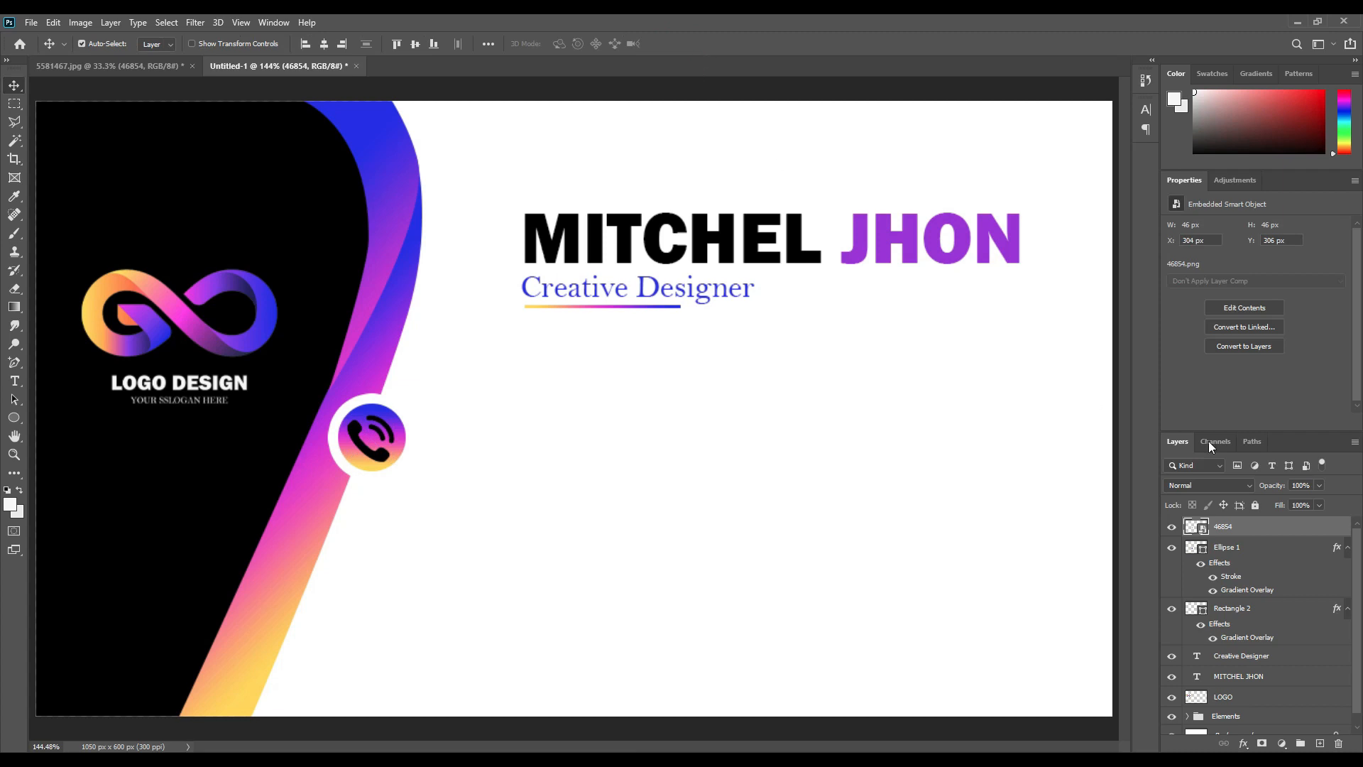
Rasterize the phone icon layer and invert it from black to white.
right_click(1245, 531)
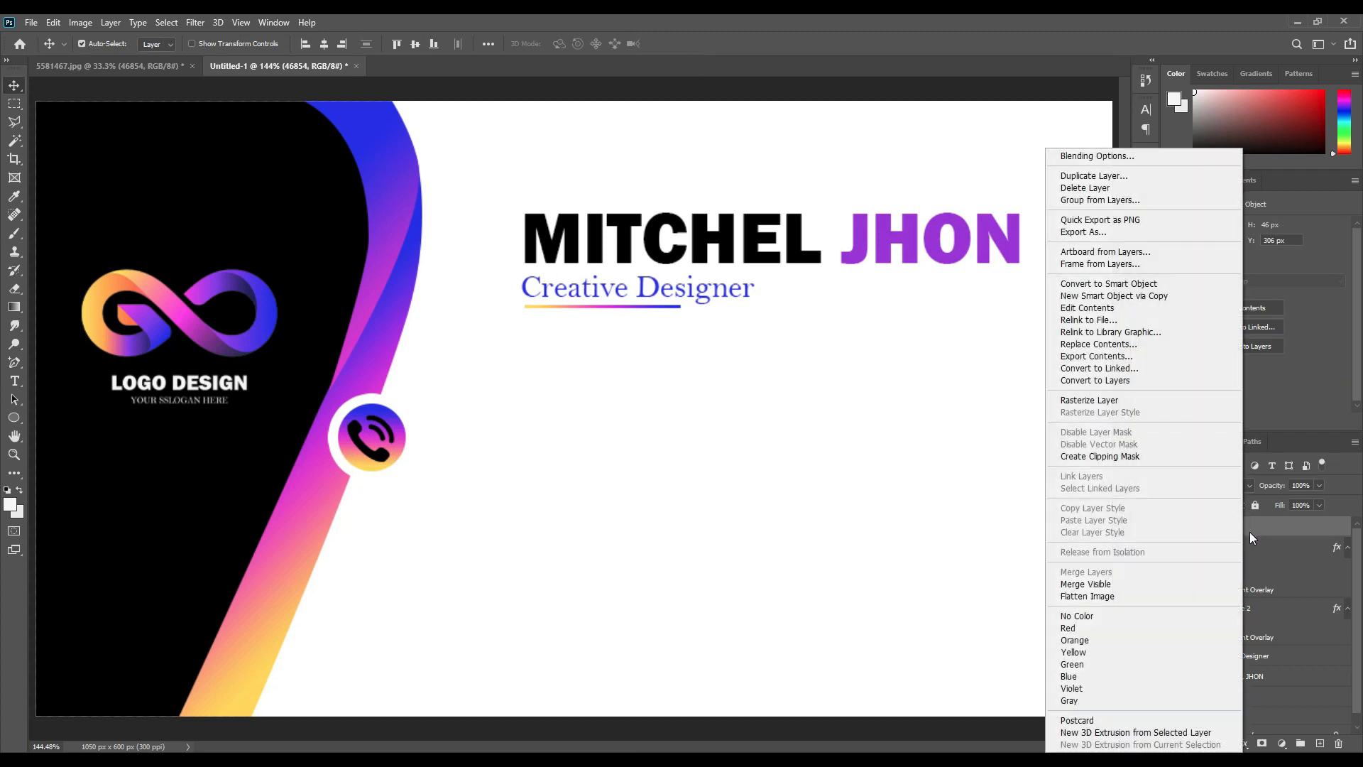
left_click(1107, 401)
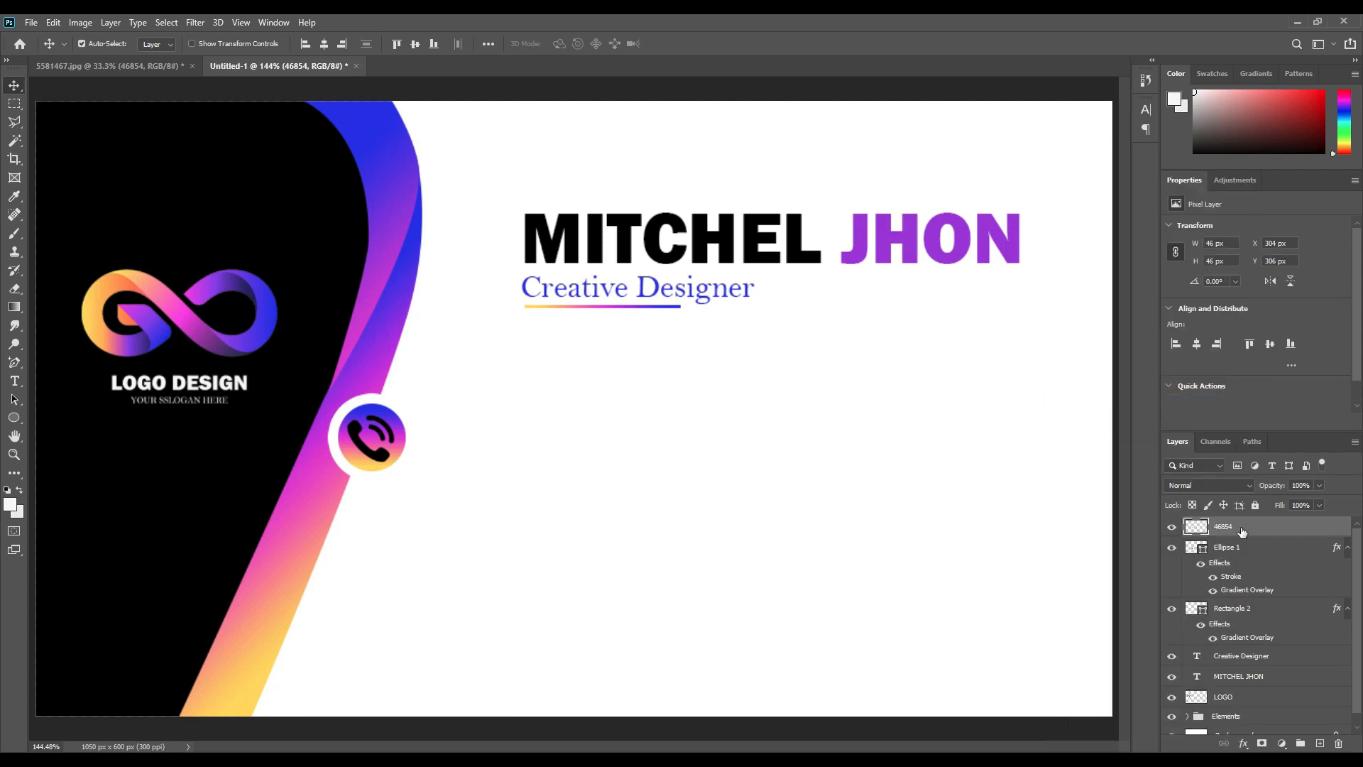
left_click(1207, 525, "ctrl")
key("ctrl+i")
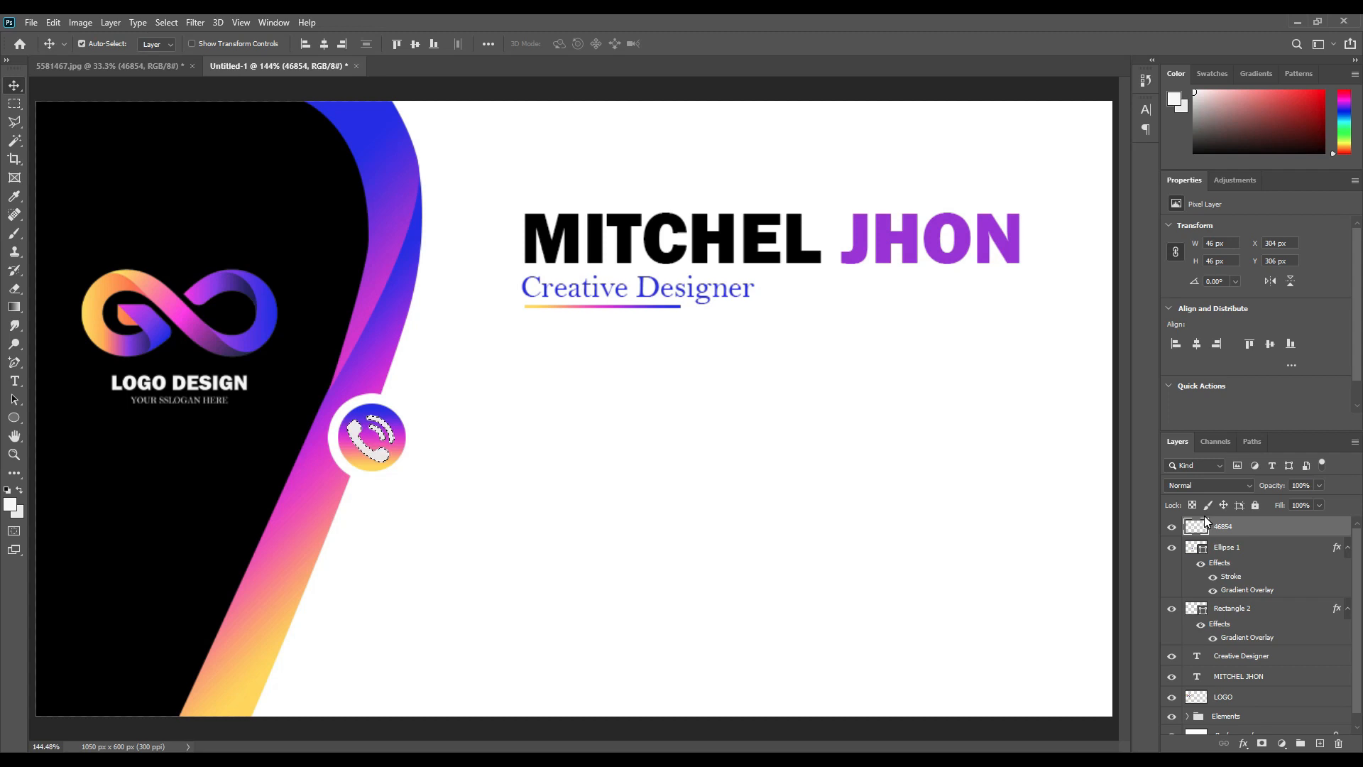
key("ctrl+d")
scroll(1264, 653, "down", 1)
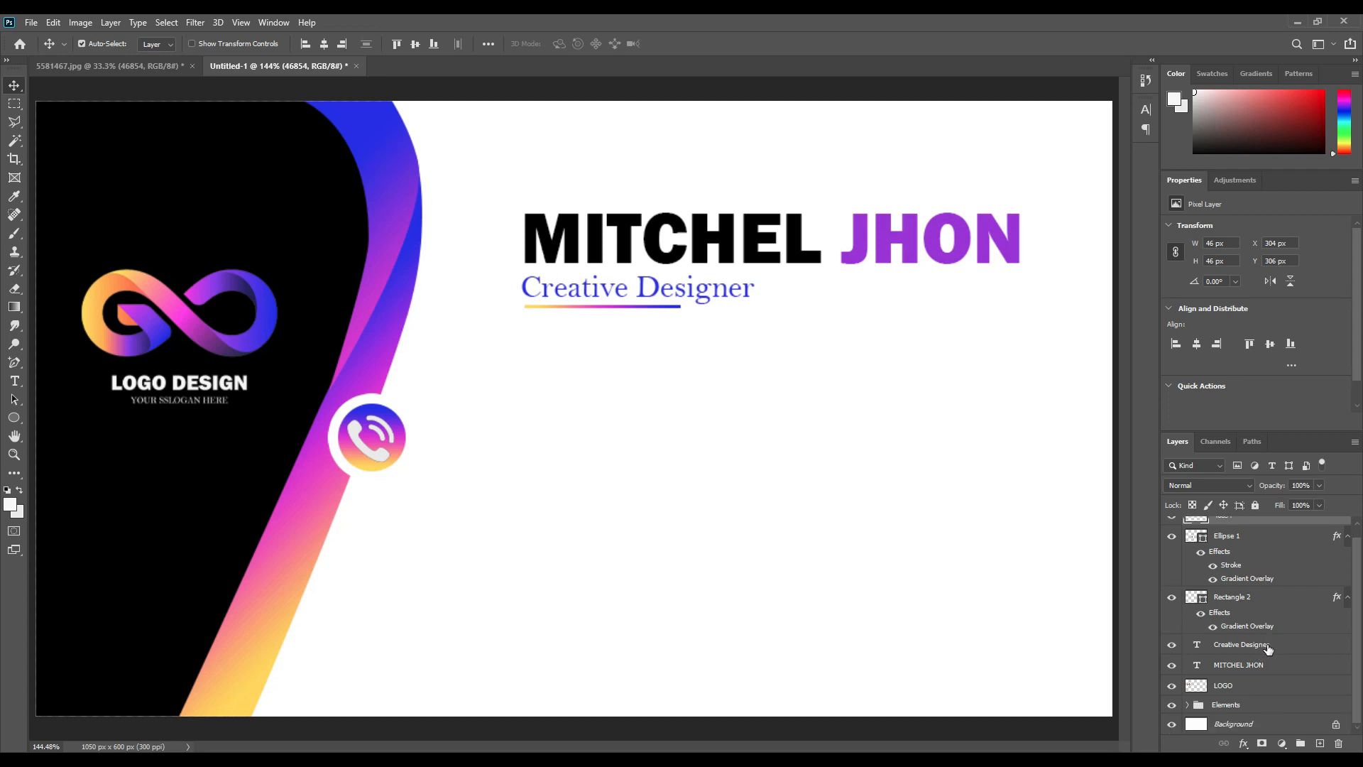
left_click(1224, 667)
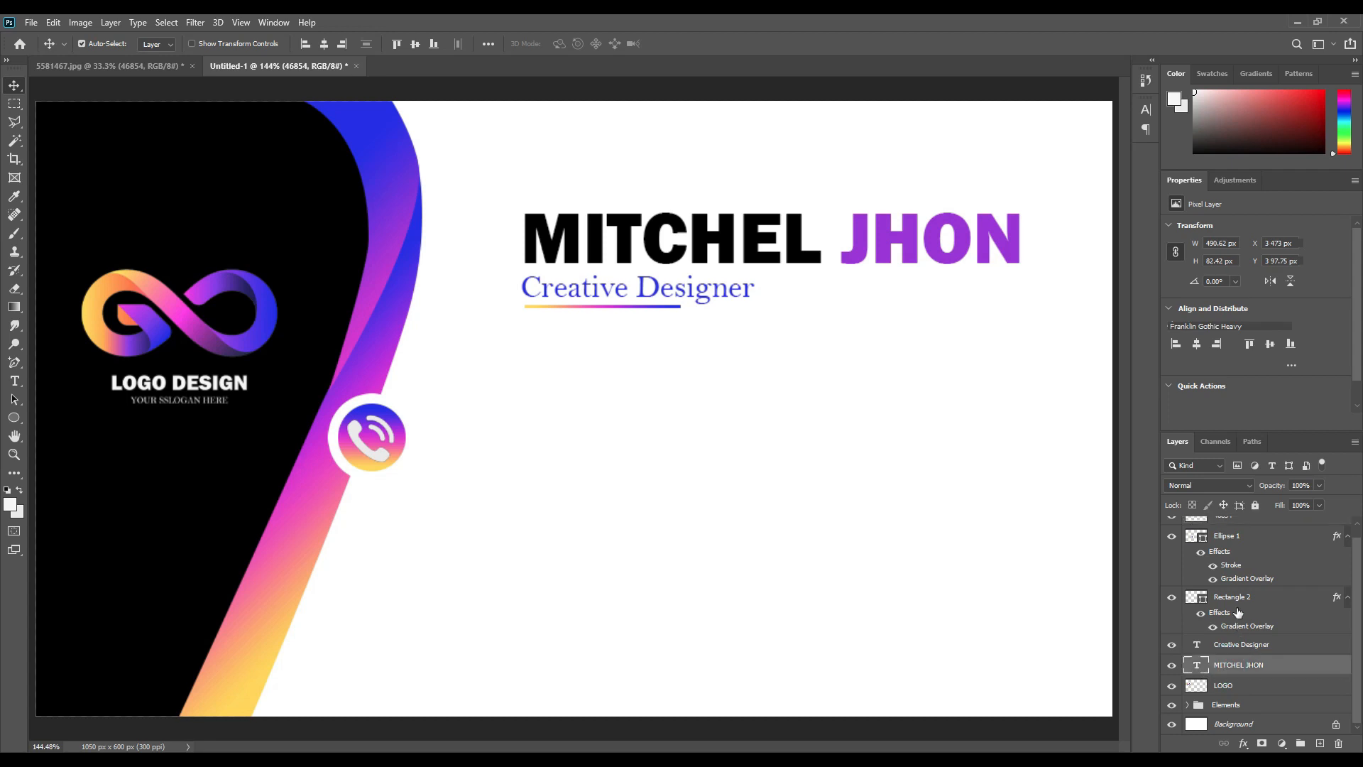
left_click(1237, 598)
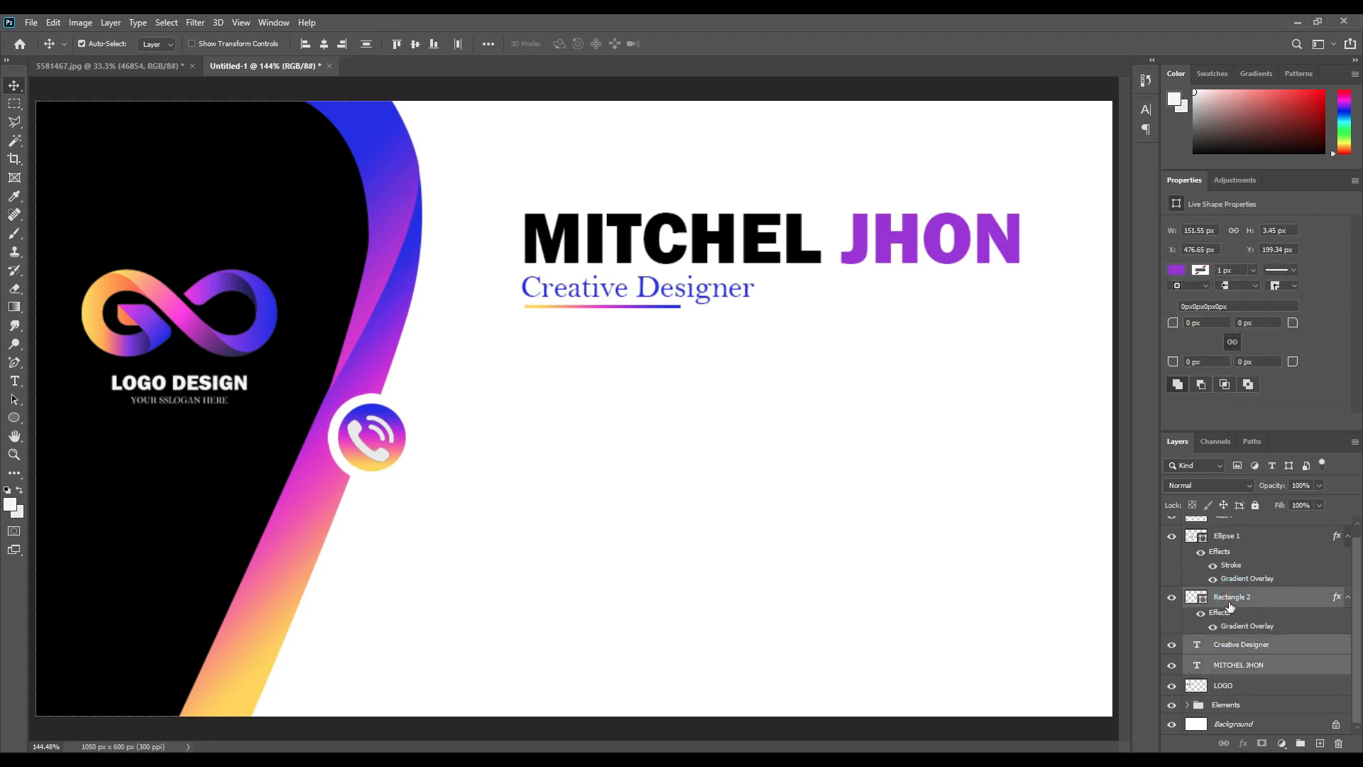
left_click_drag(1275, 666, 1301, 743)
double_click(1225, 607)
type("NAME")
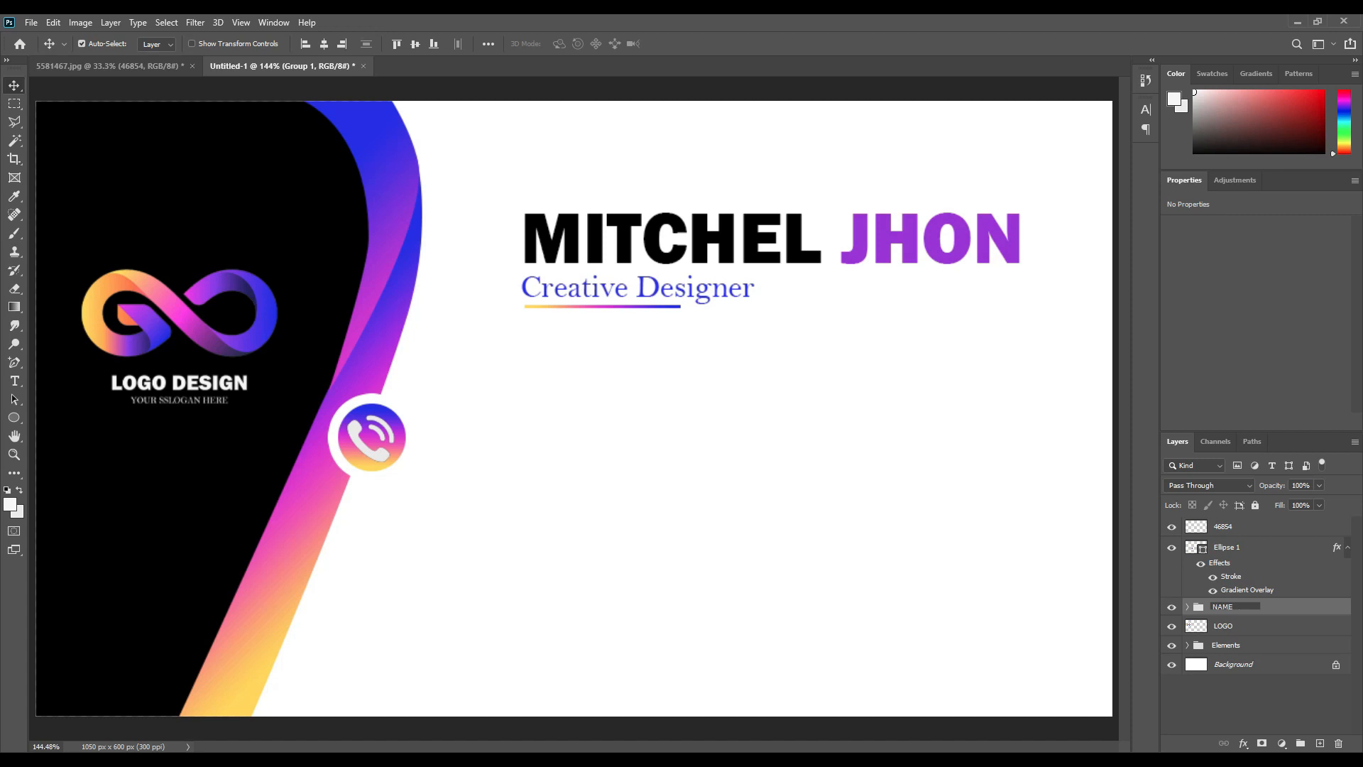
key("Return")
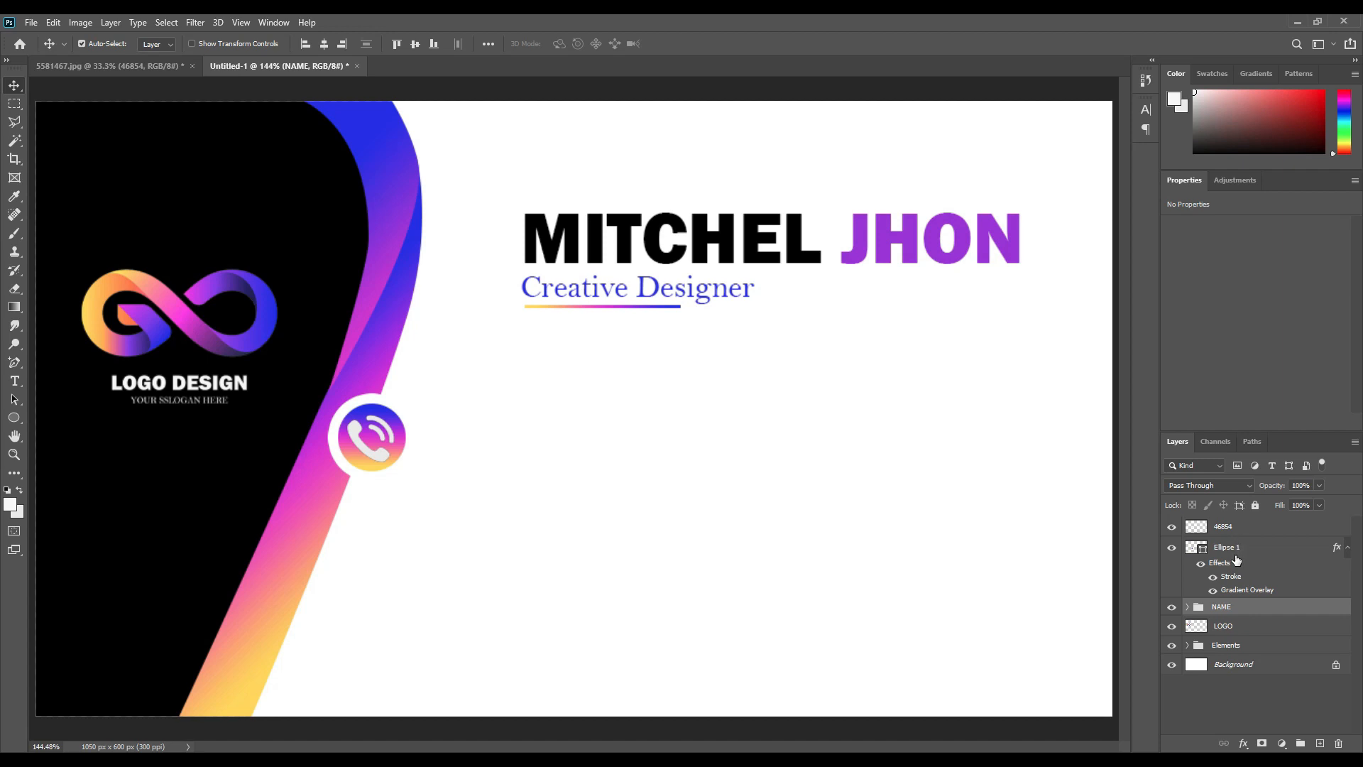
left_click(15, 381)
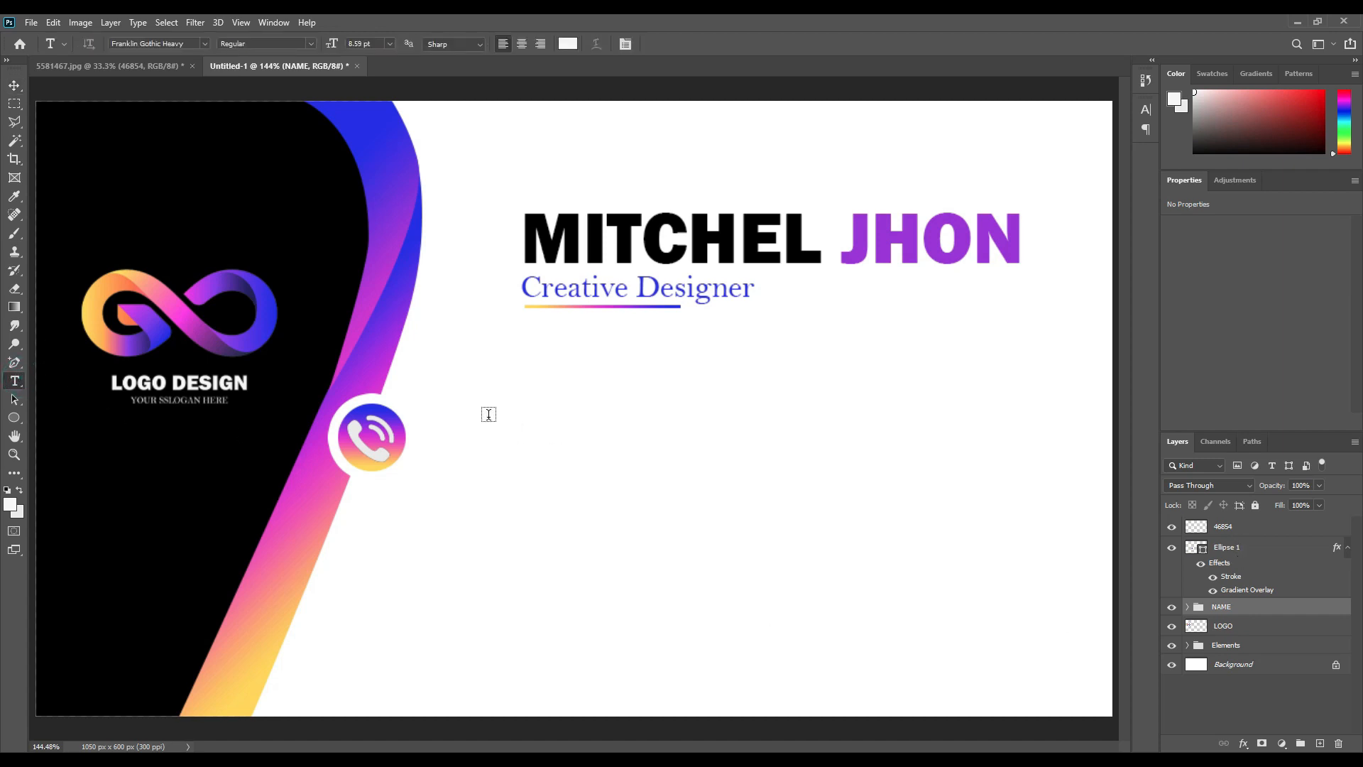
left_click(489, 414)
left_click(568, 43)
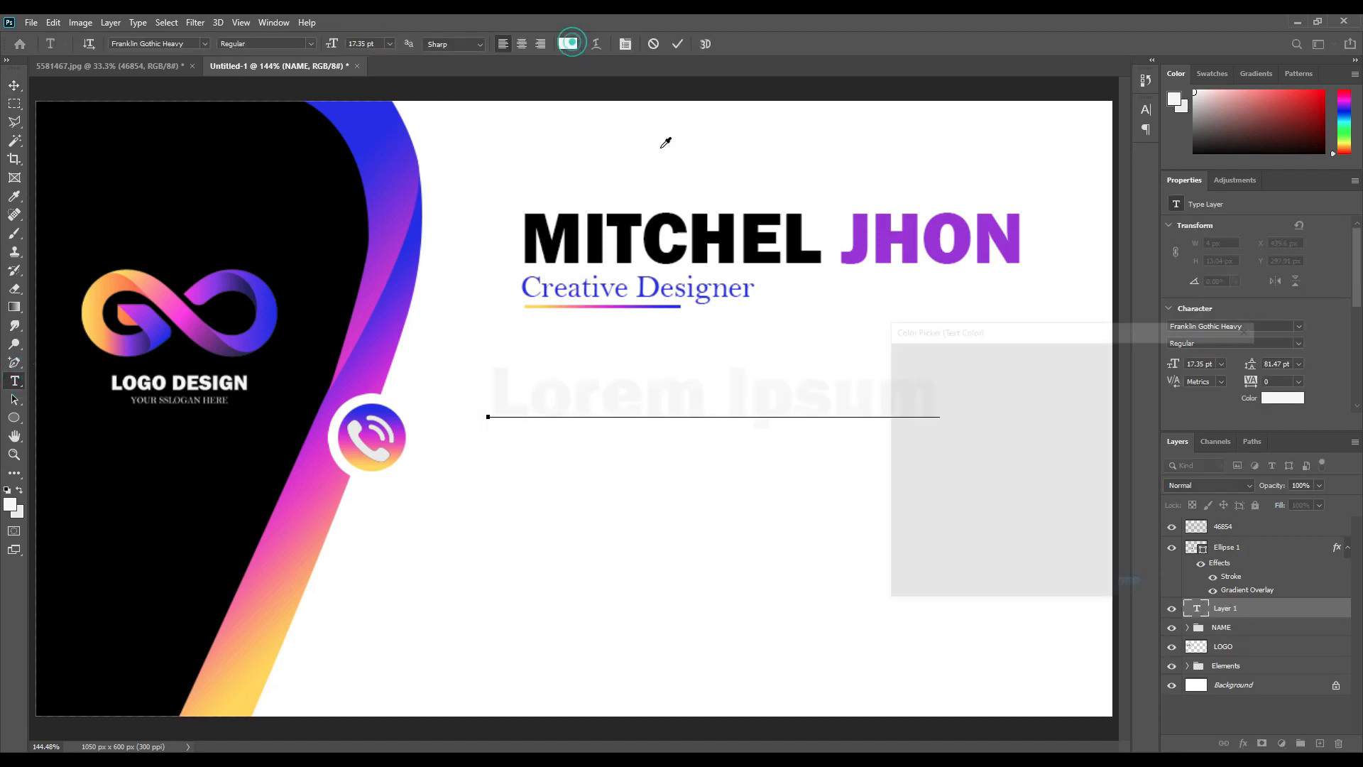
type("000000")
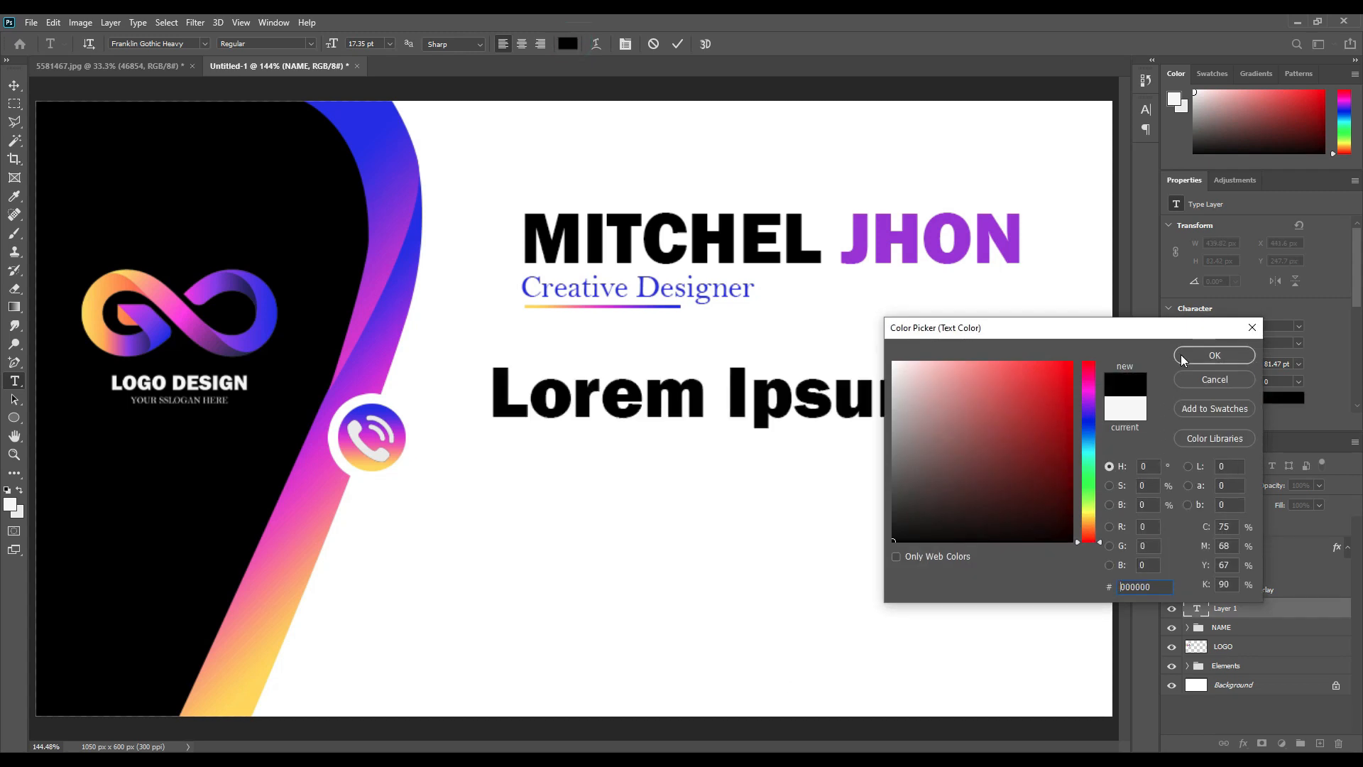
left_click(1181, 355)
left_click_drag(333, 44, 321, 51)
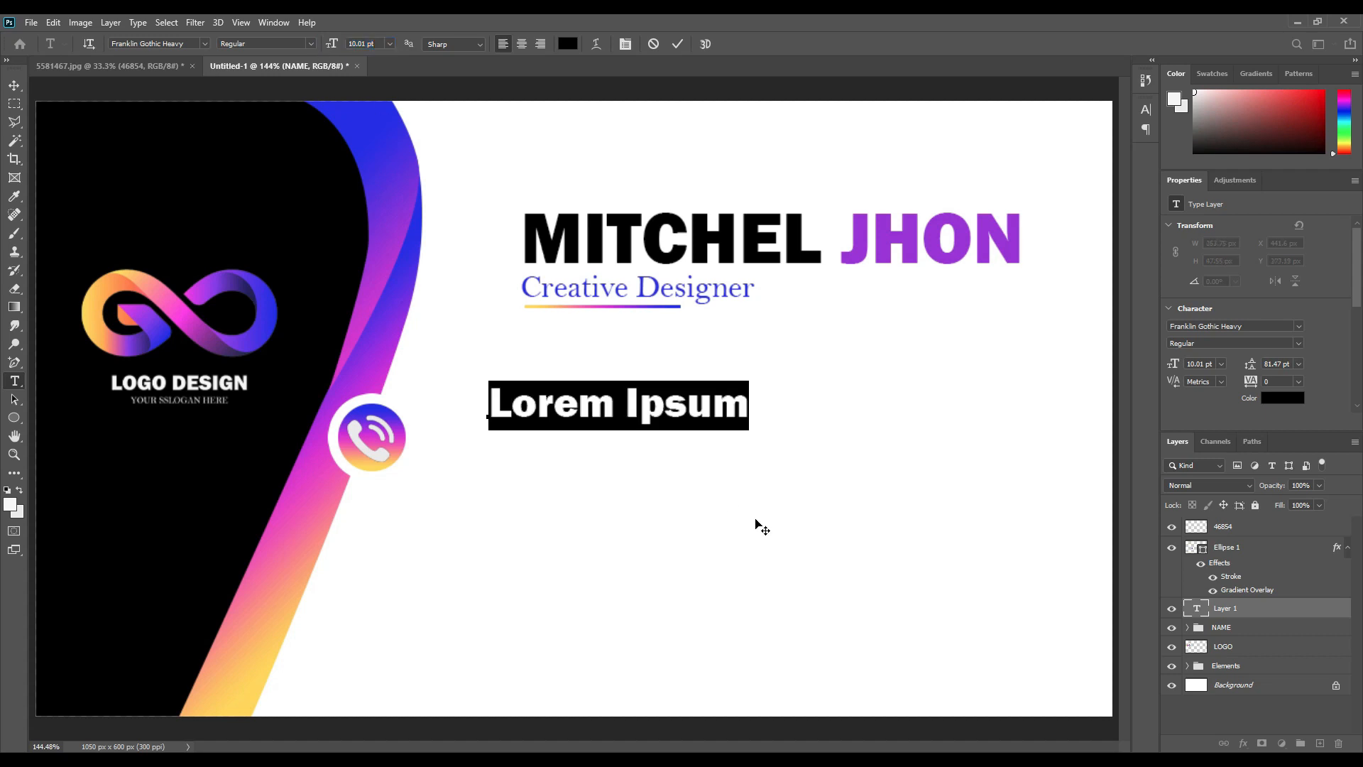
type("+000")
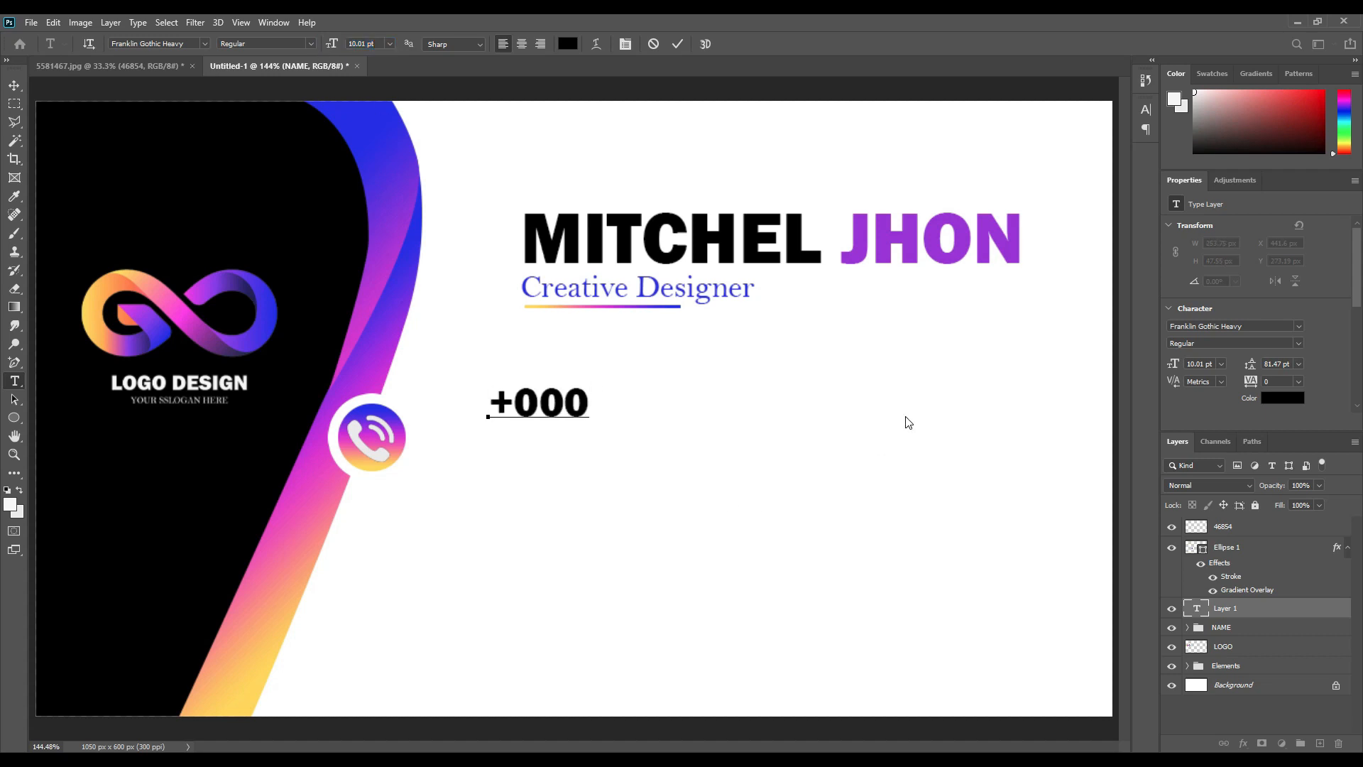
type(" 1234 6789")
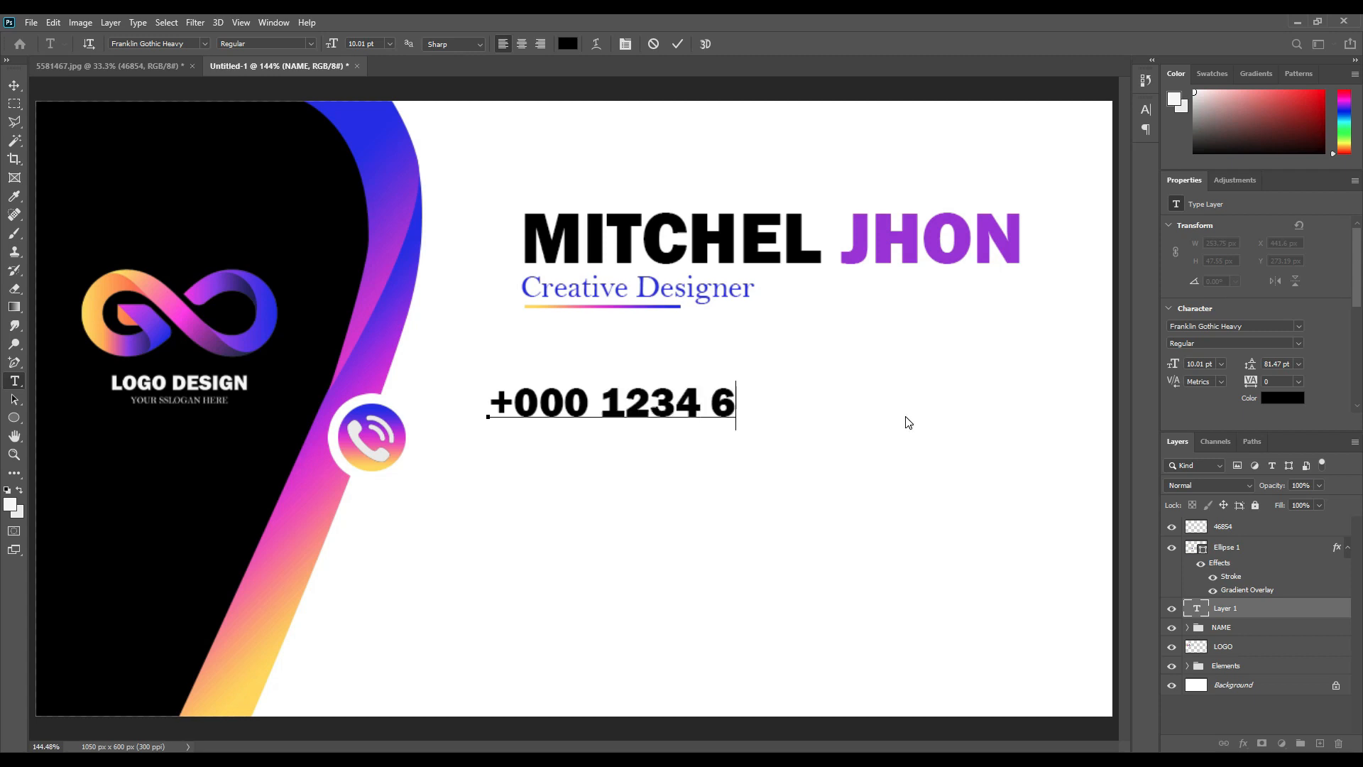
left_click(677, 45)
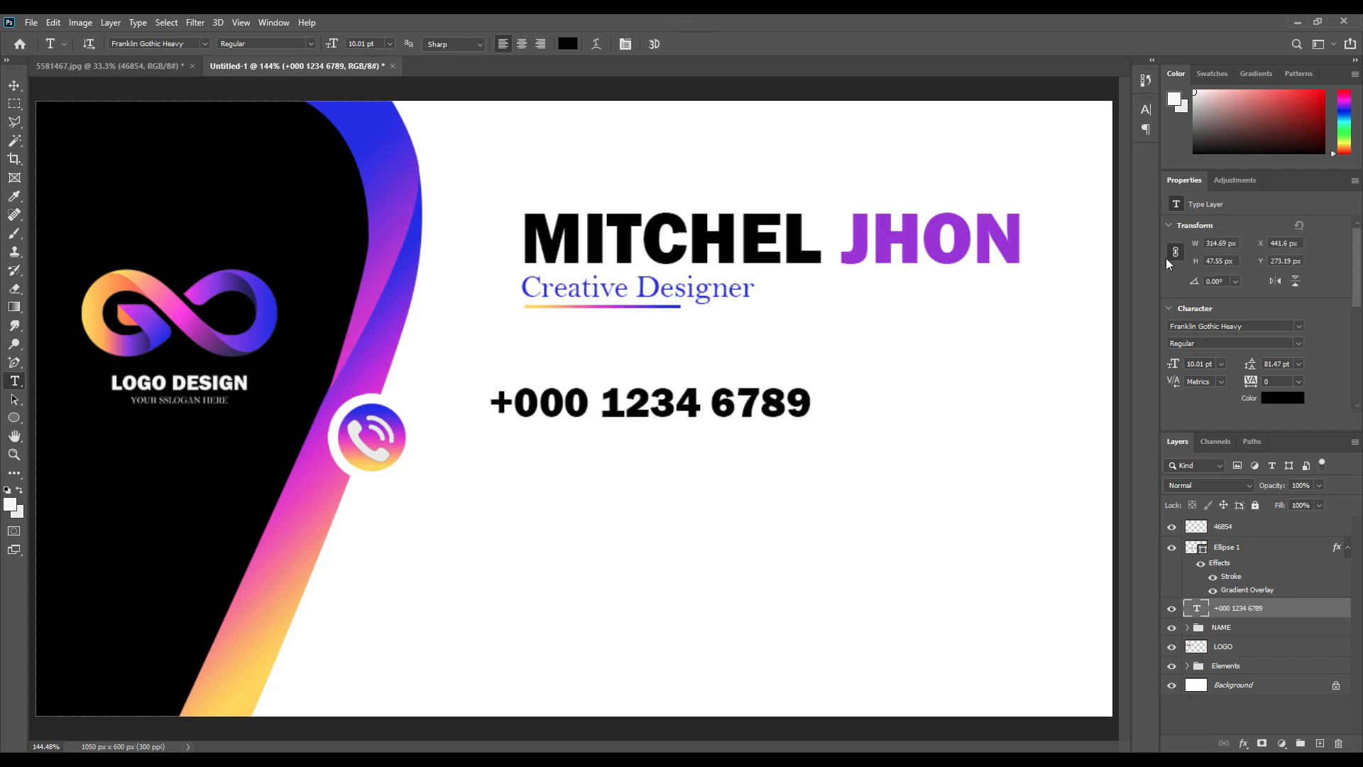
Set the phone number's font to Baskerville Old Face.
left_click(1144, 111)
left_click(1061, 130)
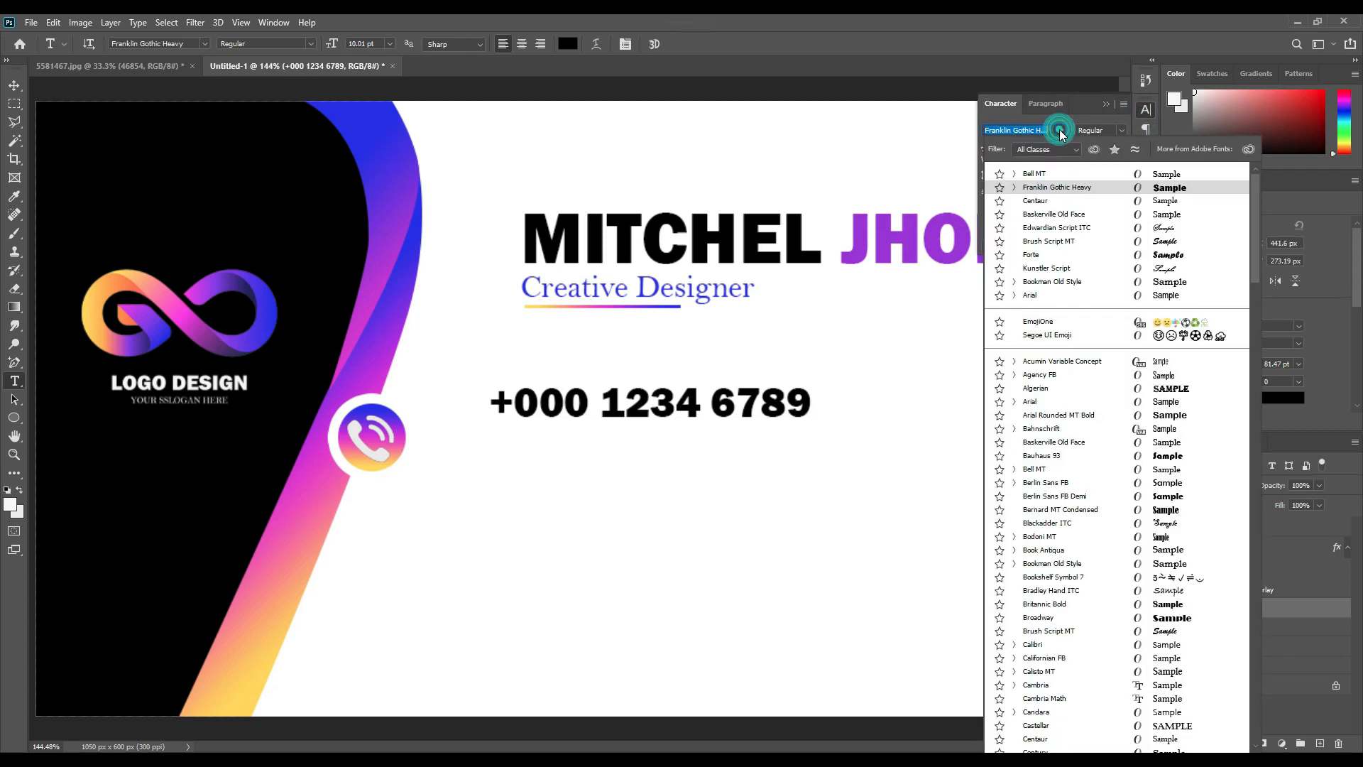
left_click(1180, 221)
left_click(1106, 104)
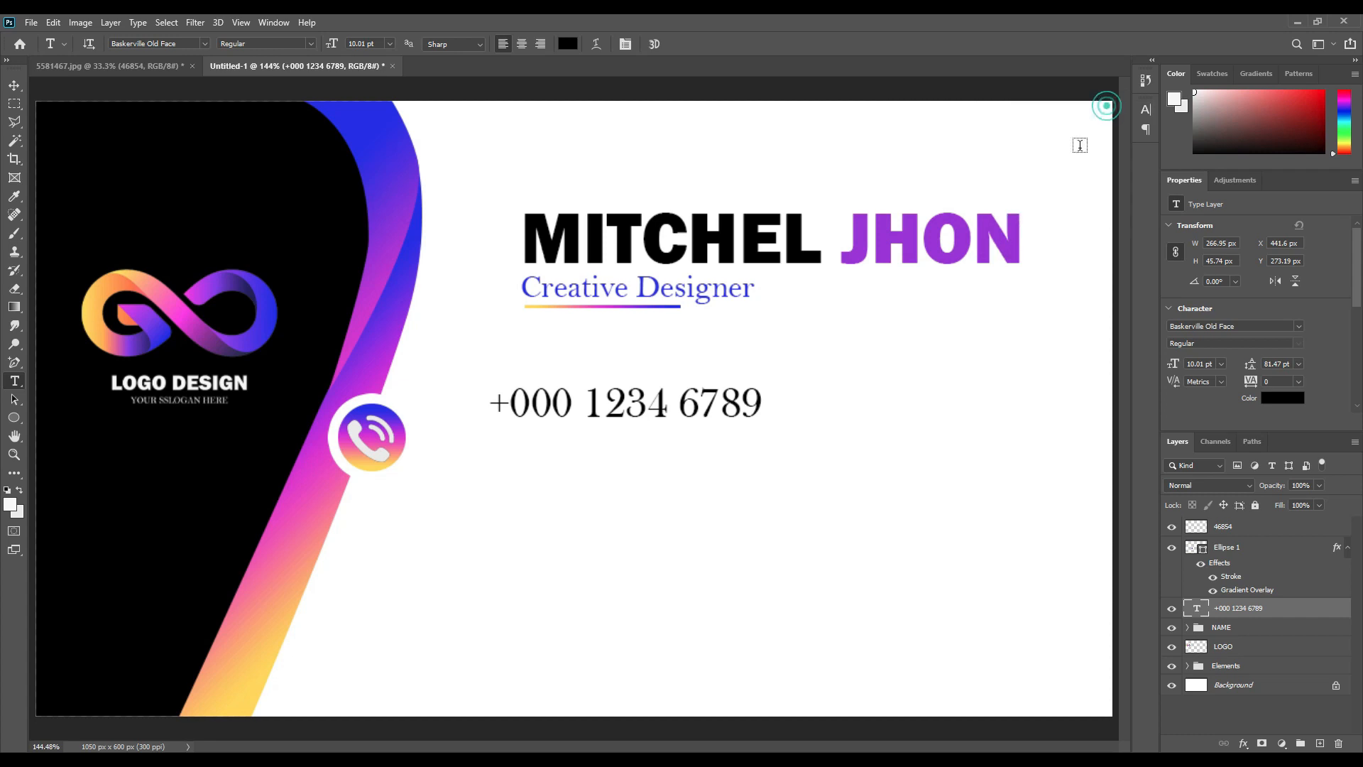
Place the number next to the icon, scale it to about 80%, and duplicate it below.
left_click(14, 86)
left_click_drag(659, 394, 620, 427)
key("ctrl+t")
left_click_drag(720, 456, 668, 446)
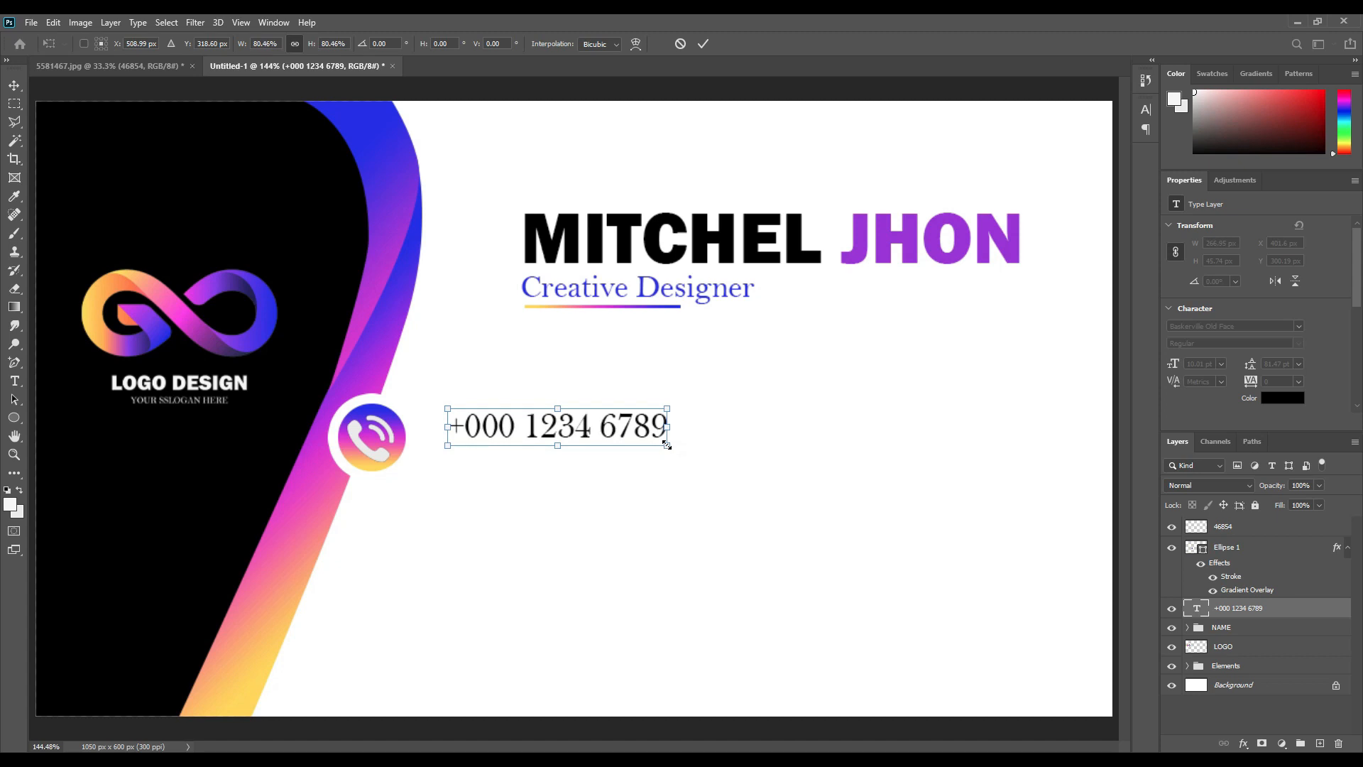
left_click(703, 43)
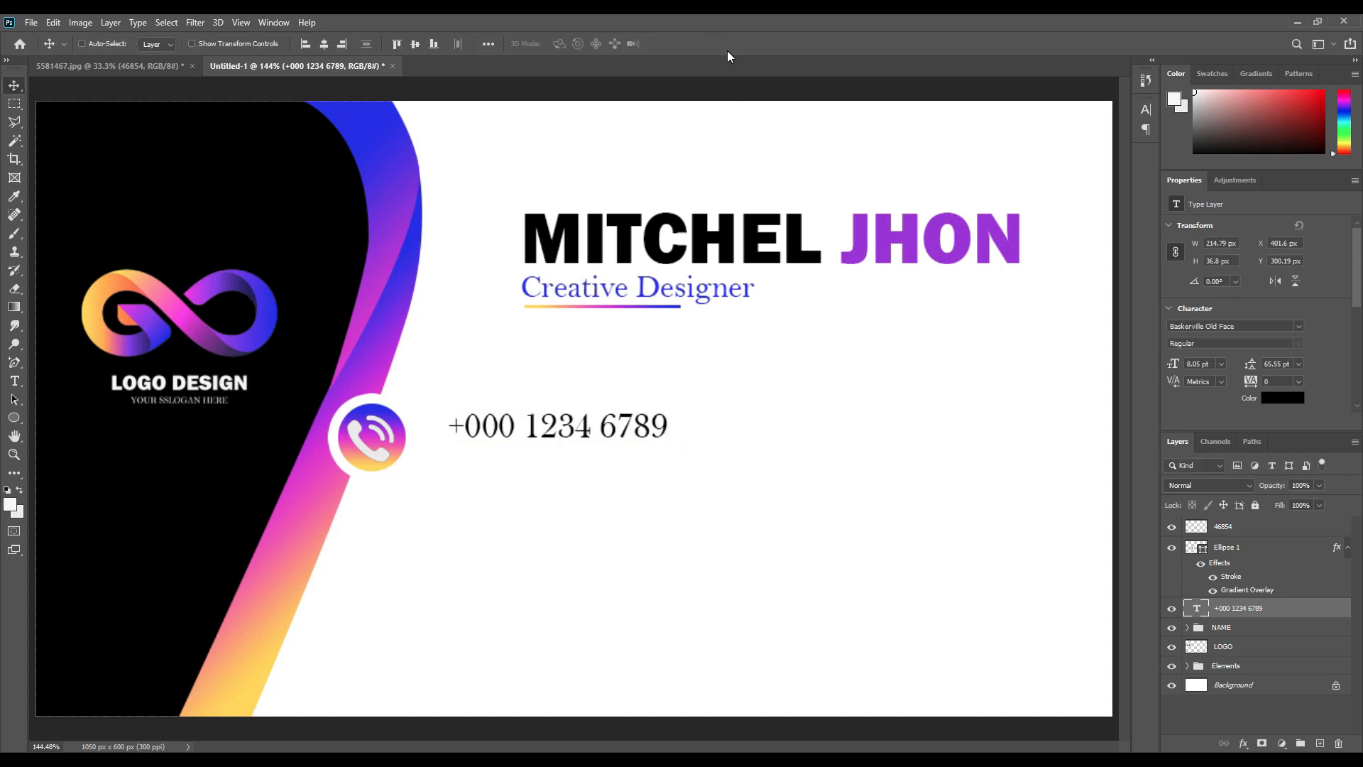
left_click_drag(631, 430, 624, 468, "alt")
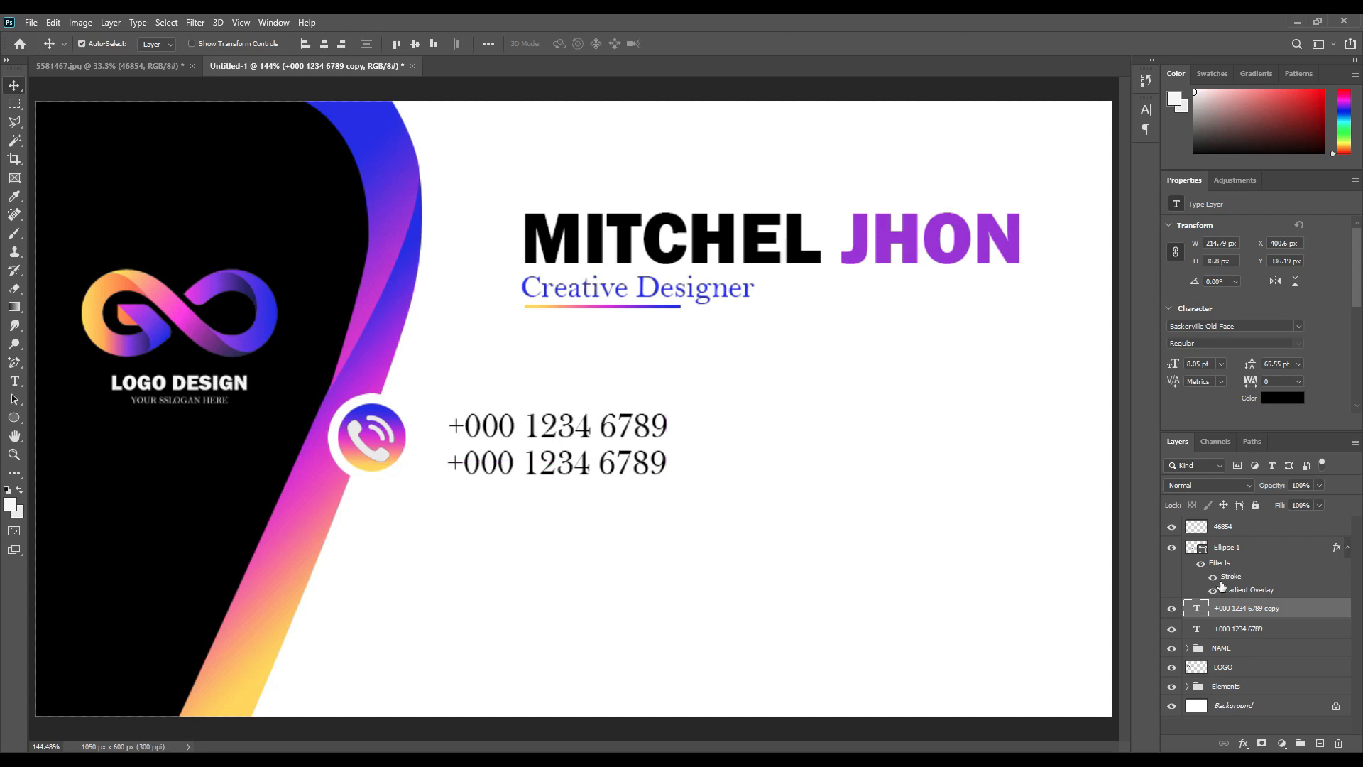
left_click(1239, 630, "shift")
Nudge both number lines up and group them with the Ellipse 1 phone circle.
key("Up")
key("Up")
key("Up")
key("Up")
key("Up")
key("Up")
key("Up")
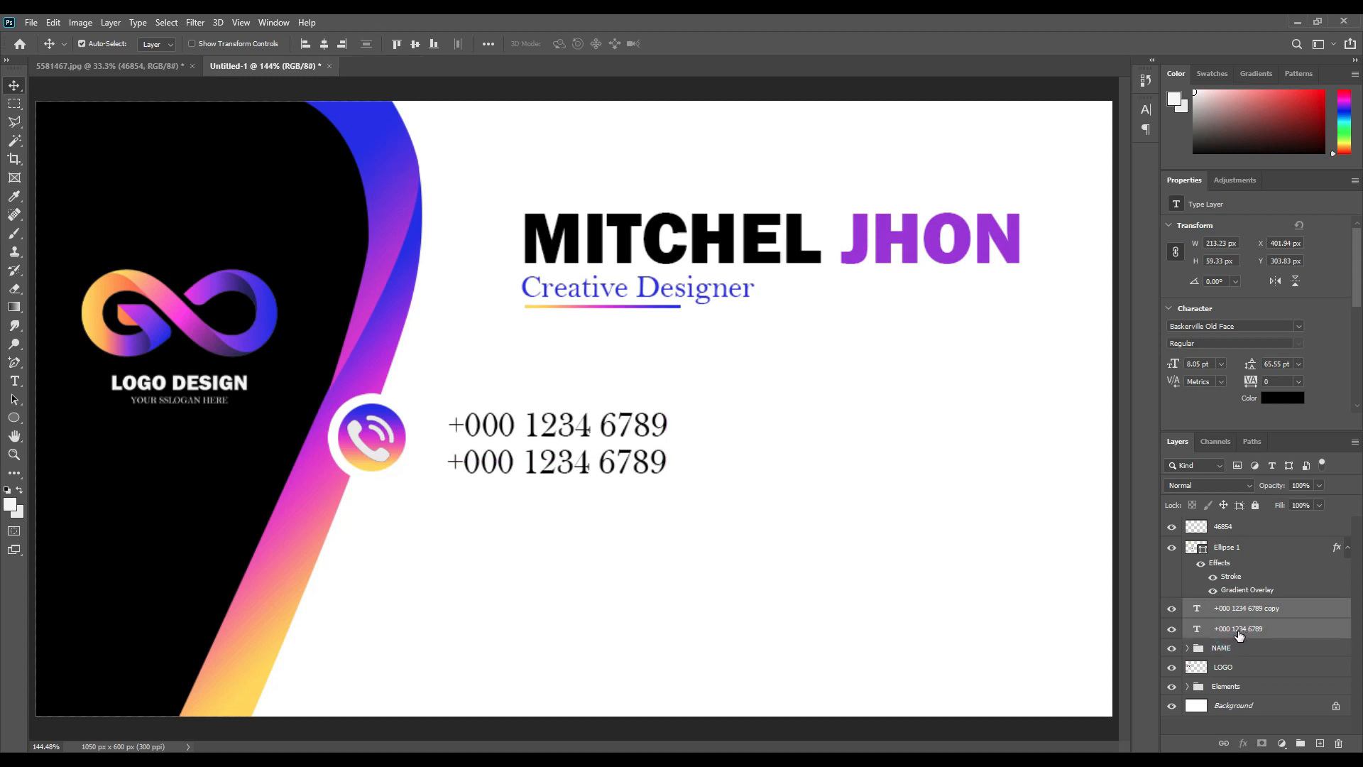
key("Up")
key("Up")
key("Up")
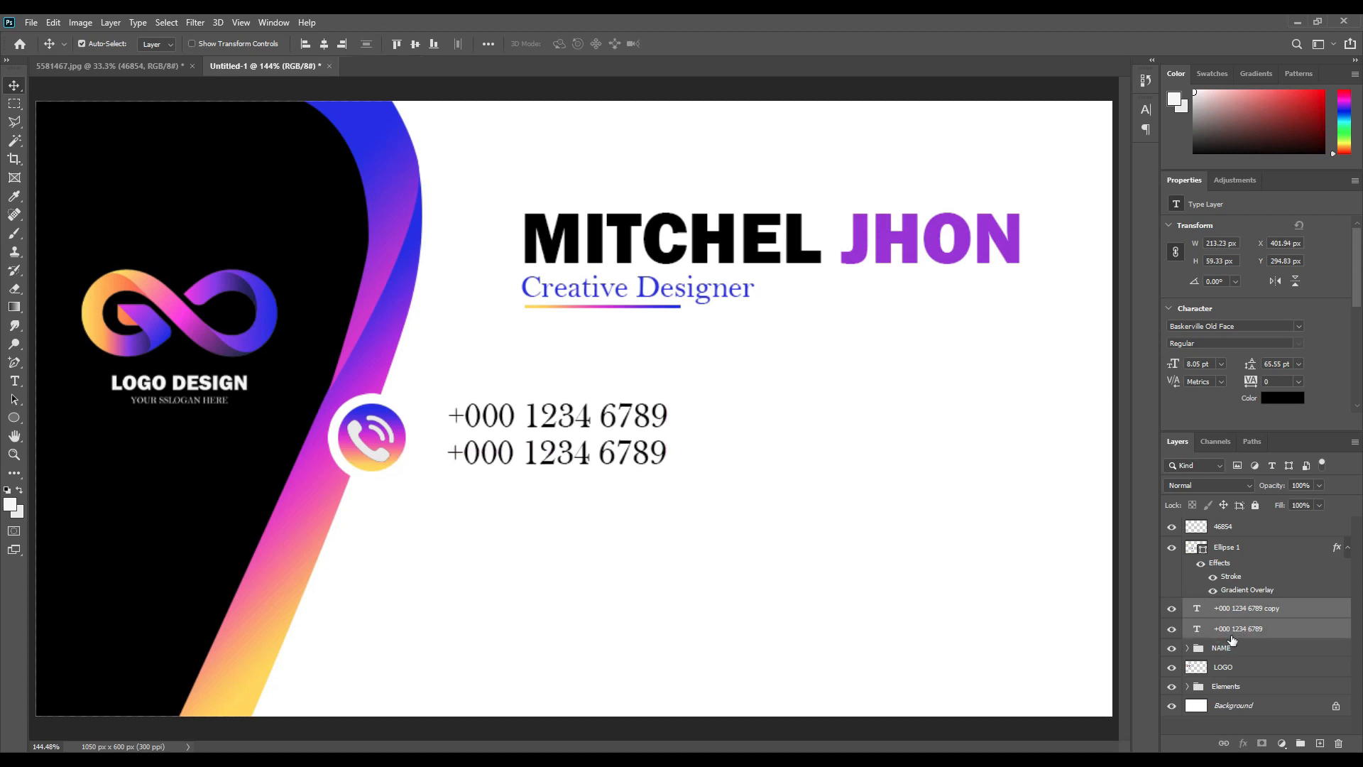
left_click(1241, 552, "shift")
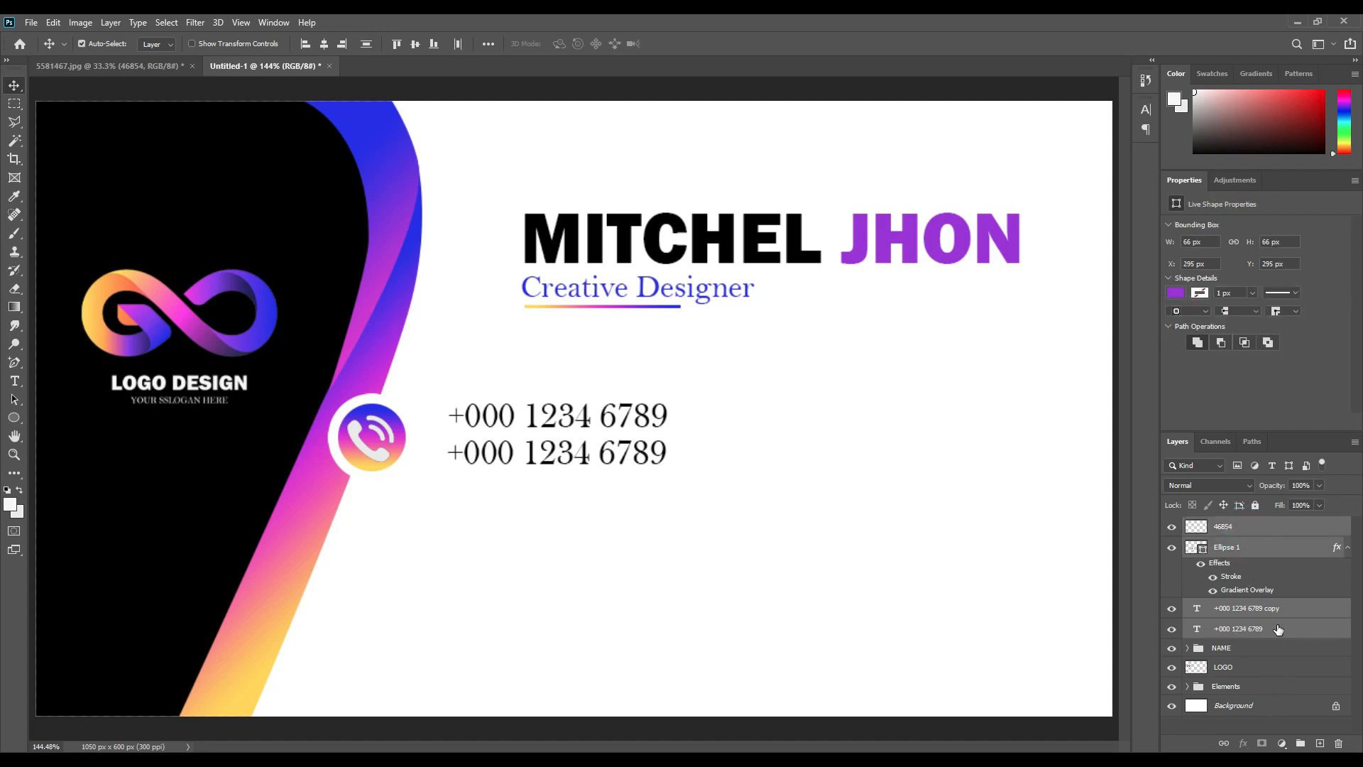
left_click_drag(1279, 632, 1300, 743)
left_click(1172, 527)
left_click(1172, 526)
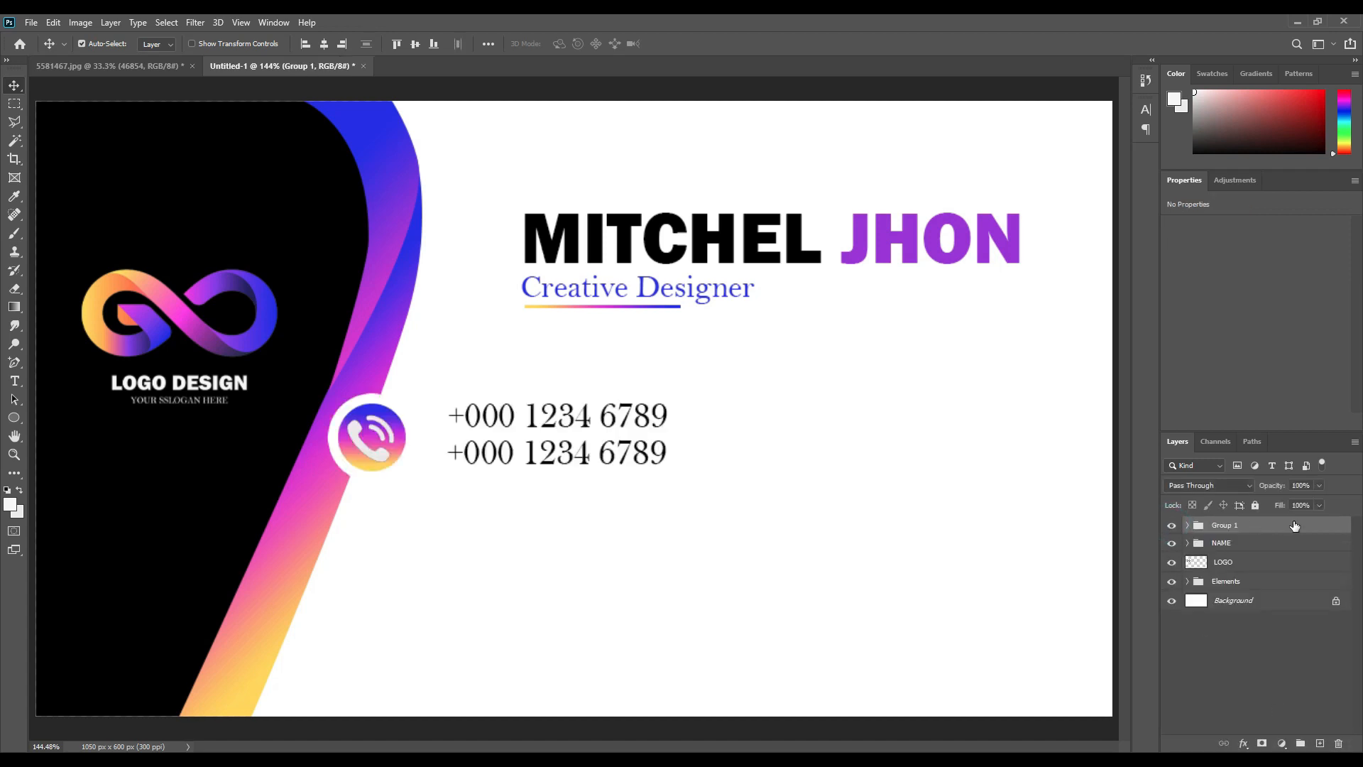
Name the group Call and duplicate it as Call copy.
double_click(1234, 527)
type("Call")
key("Return")
left_click(1247, 529)
key("ctrl+j")
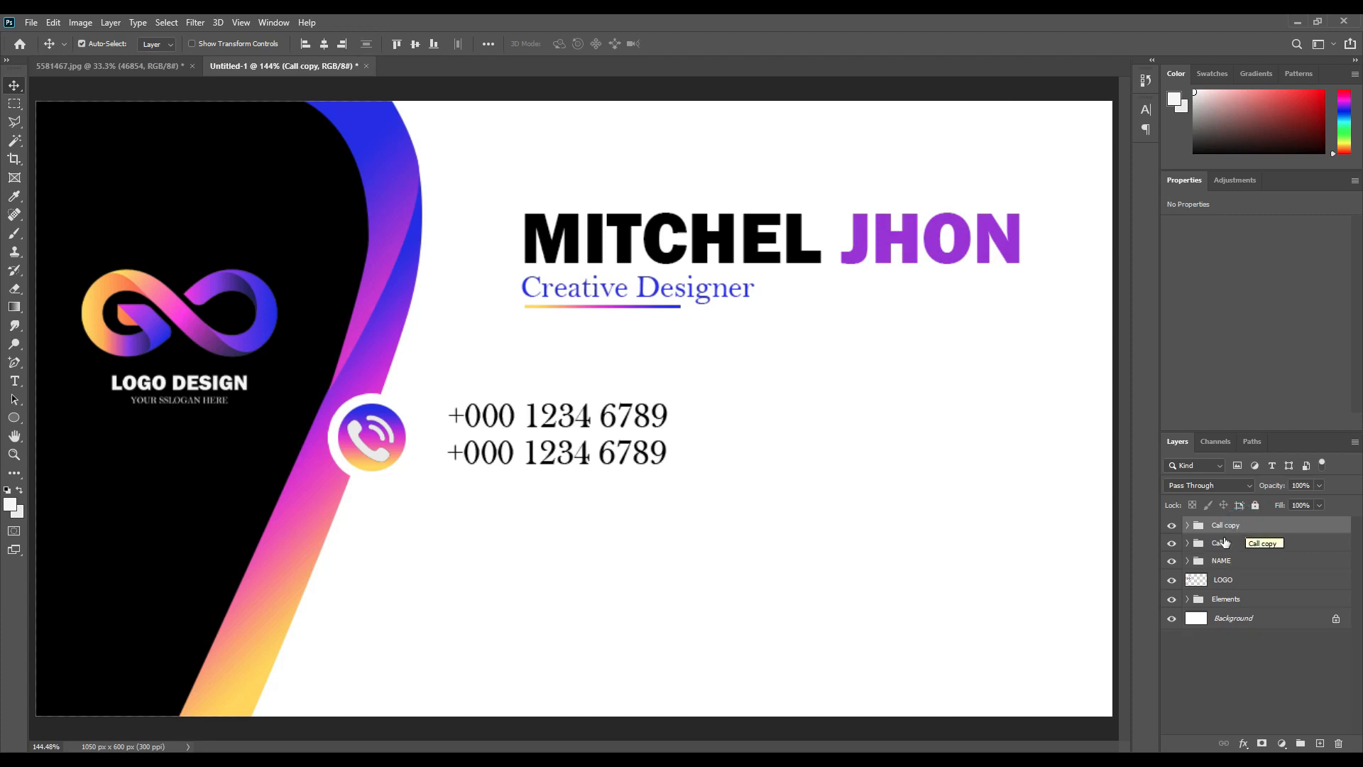
key("ctrl+t")
Move the Call copy row lower on the card and delete its phone icon.
left_click_drag(596, 435, 539, 589)
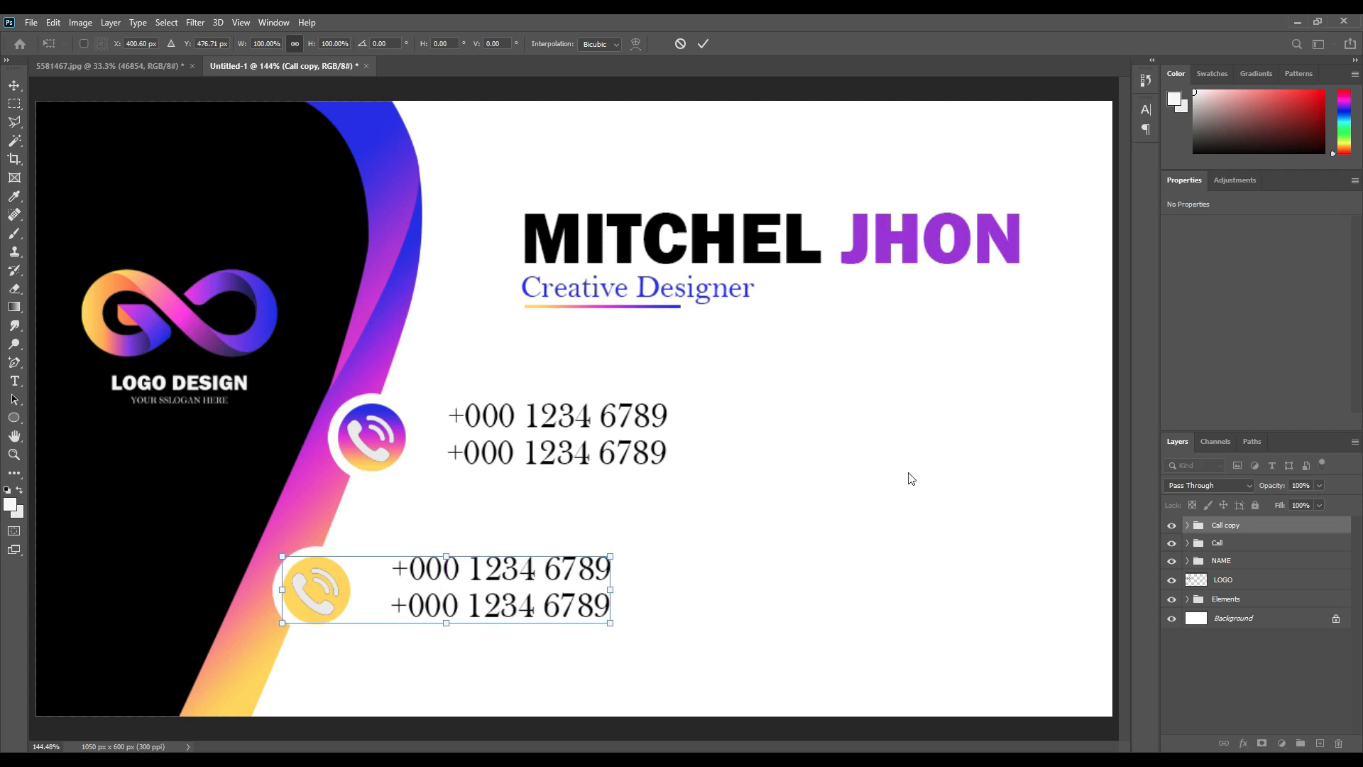
left_click(703, 45)
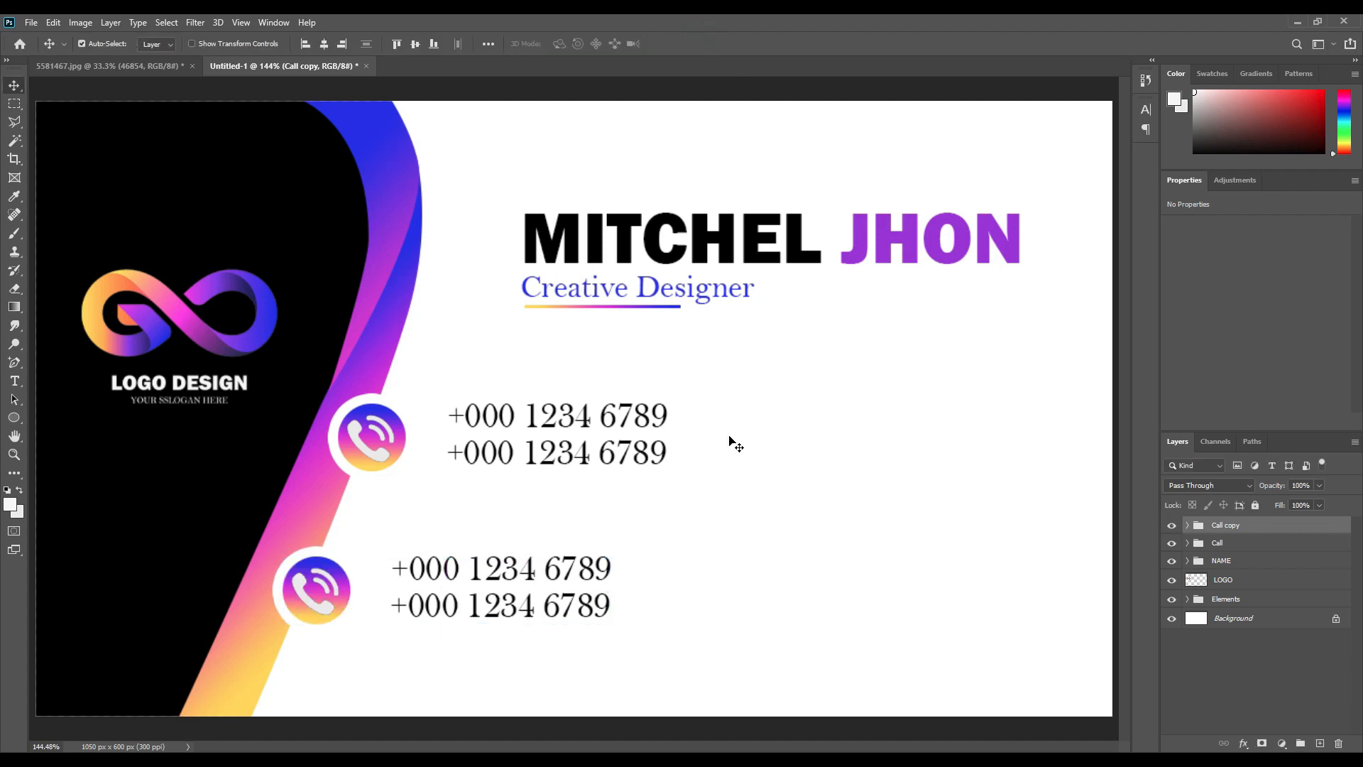
left_click(804, 513)
left_click(329, 586)
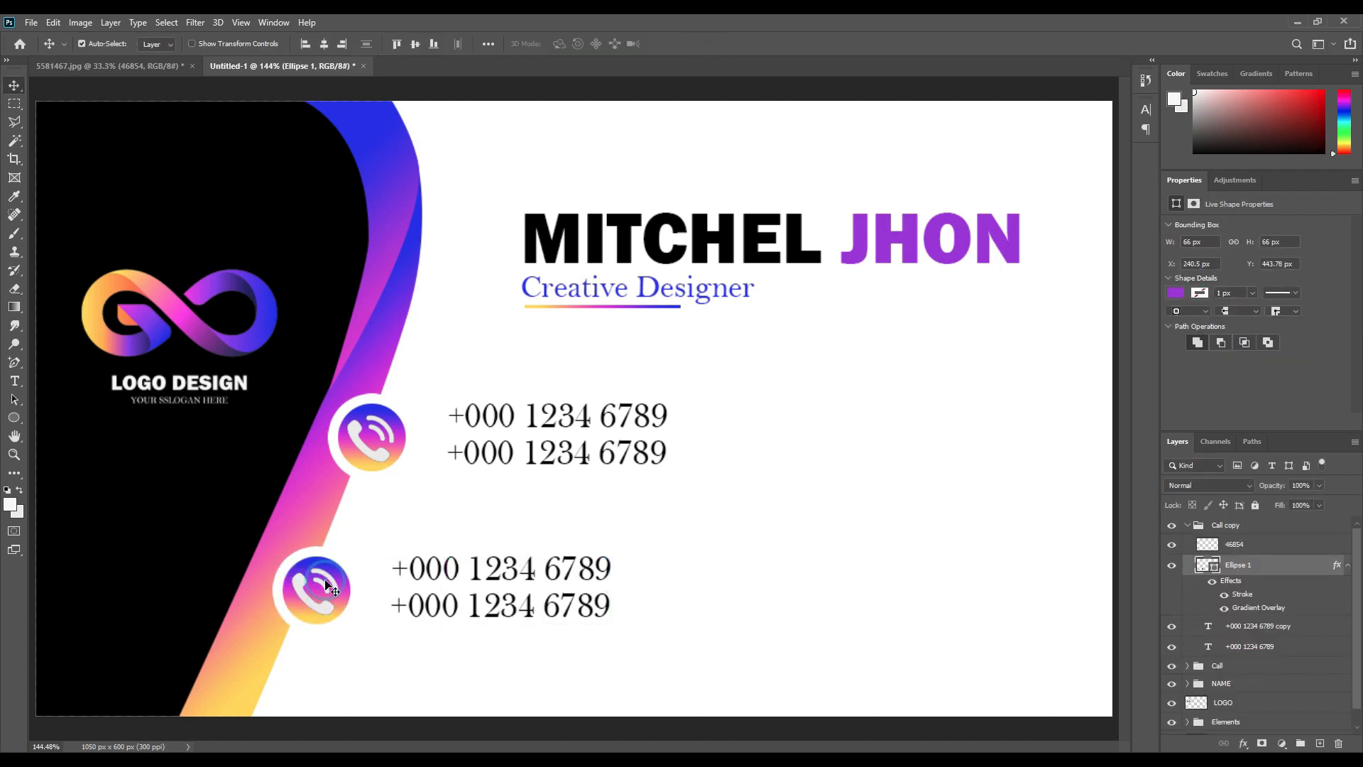
left_click(332, 582)
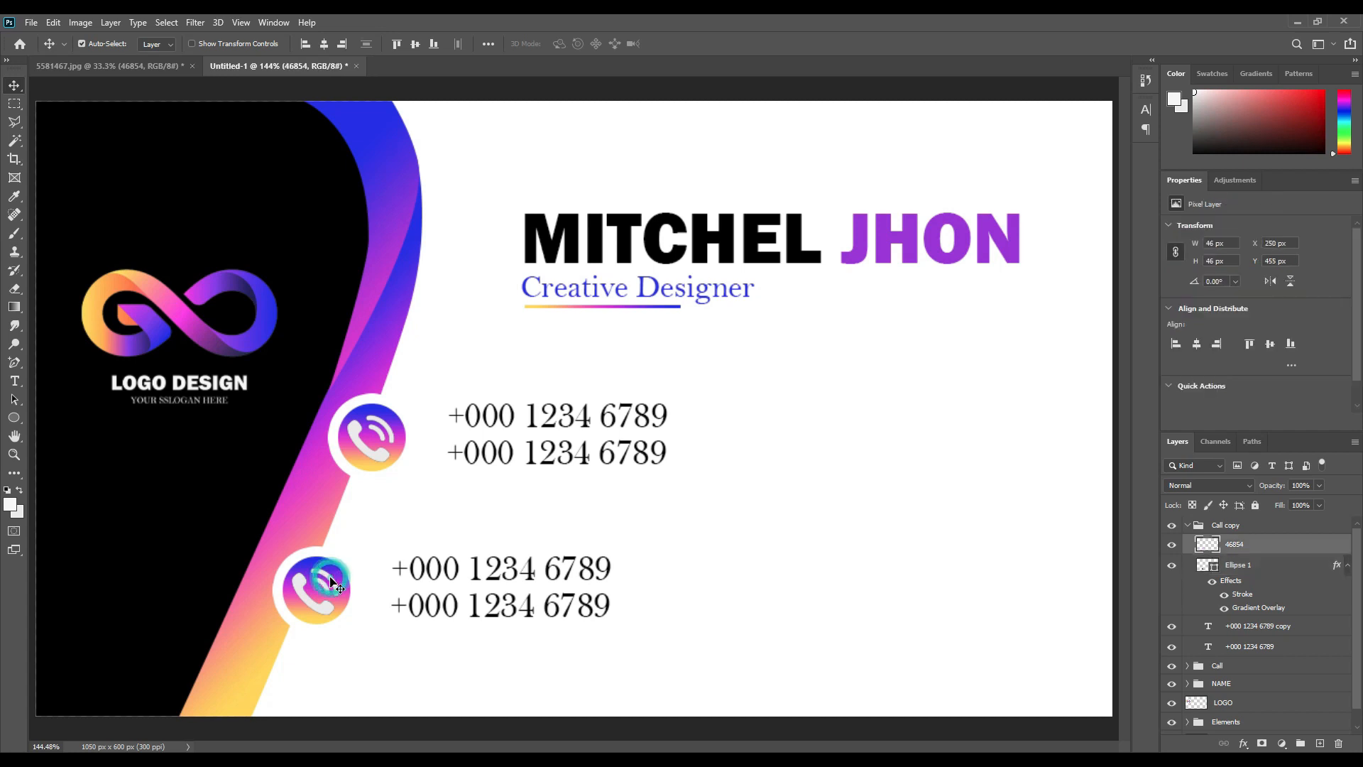
key("Delete")
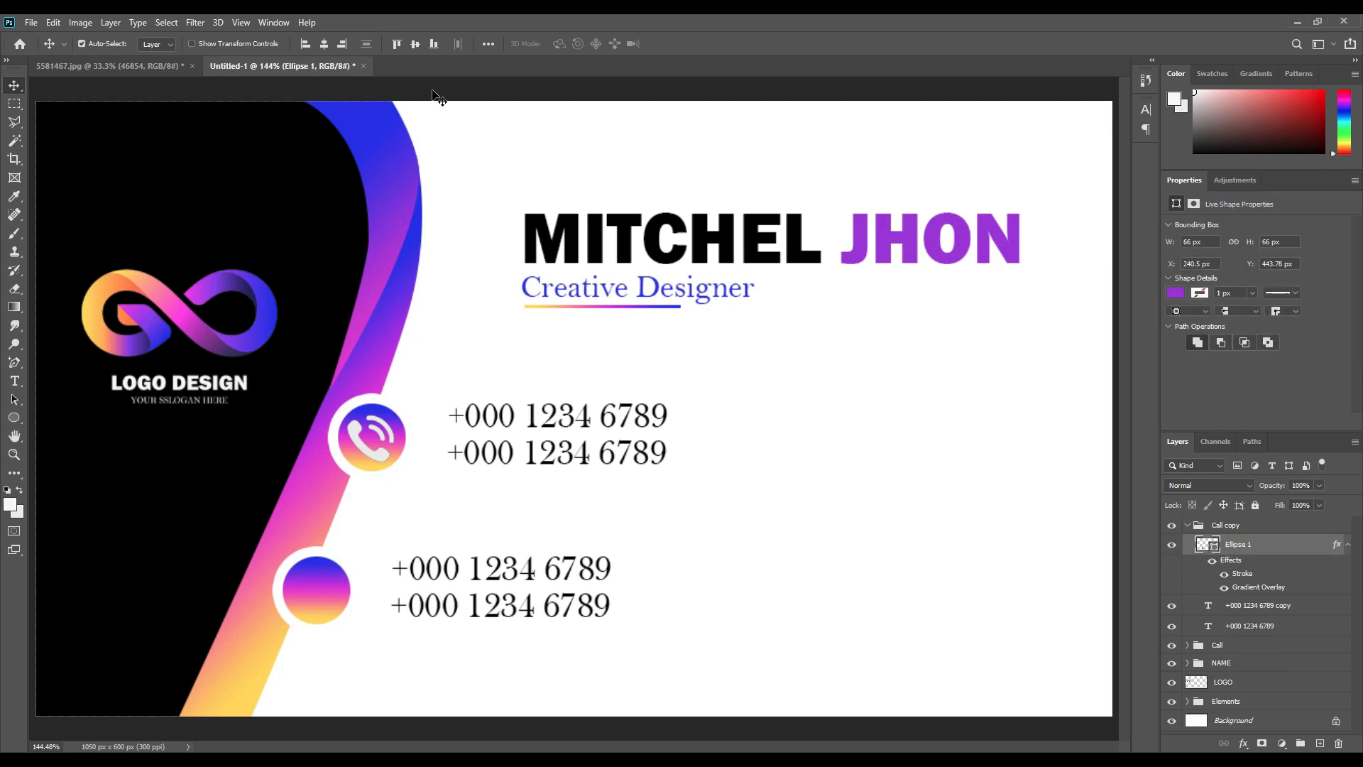
Bring in the location pin from the icon sheet, shrink it into the lower circle, and fill it white.
left_click(138, 68)
left_click_drag(820, 376, 380, 600)
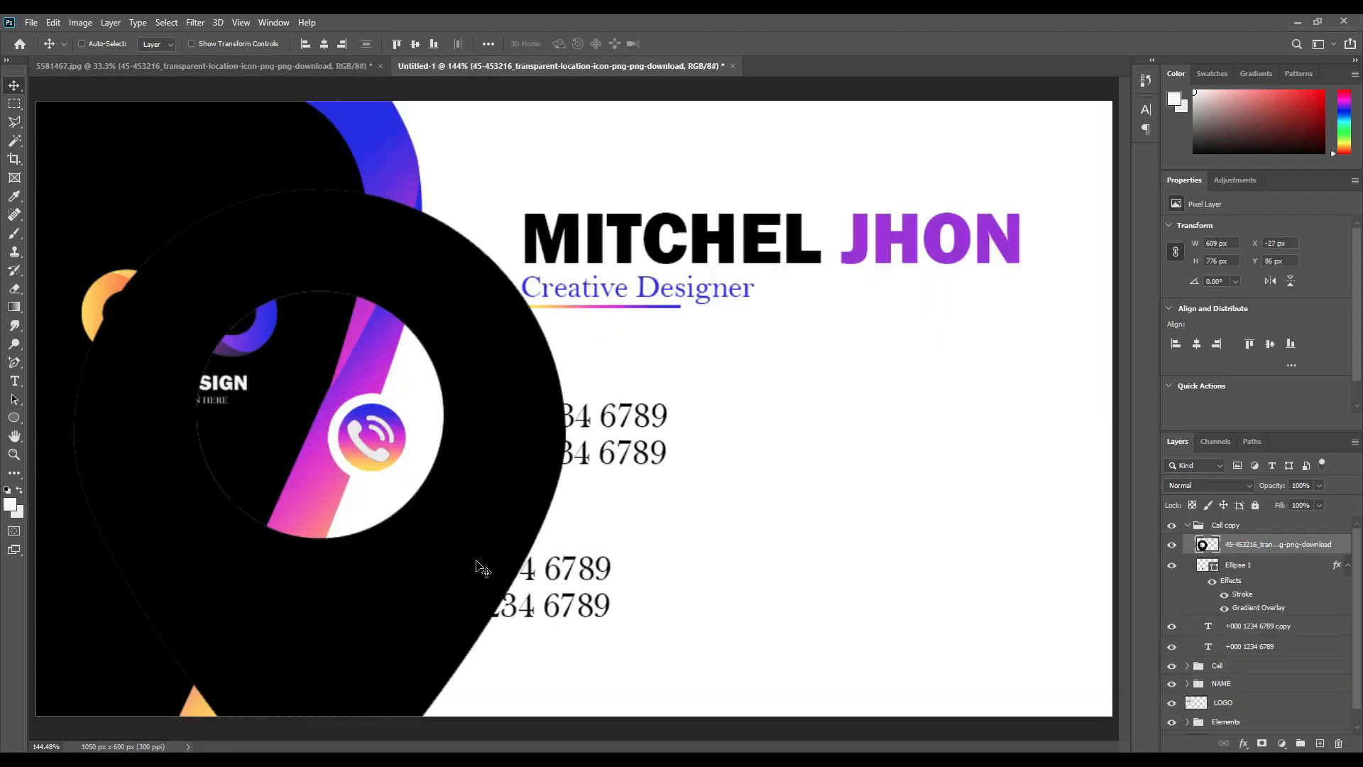
key("ctrl+t")
left_click_drag(632, 588, 108, 617)
left_click_drag(53, 595, 330, 602)
left_click_drag(333, 602, 333, 613)
left_click(703, 43)
left_click(1211, 545, "ctrl")
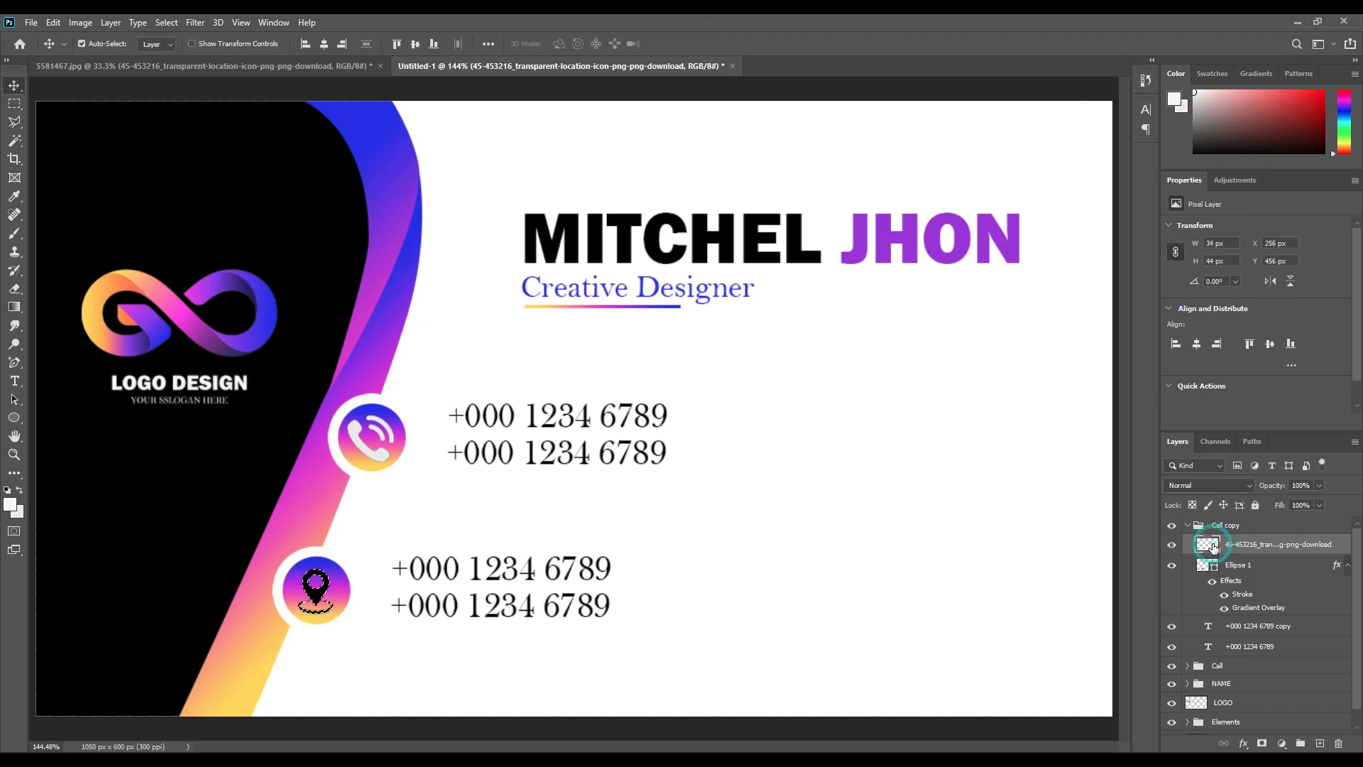
key("alt+Delete")
key("ctrl+d")
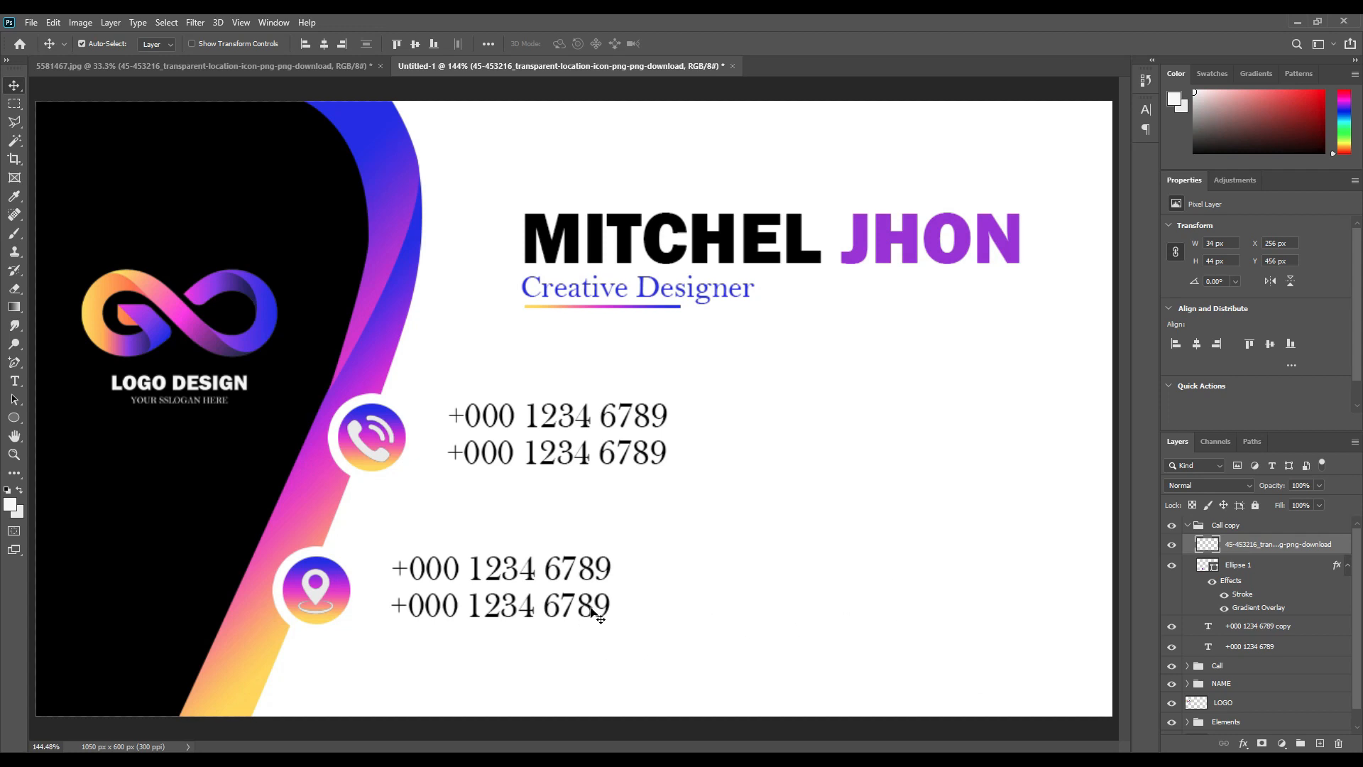
left_click(565, 569)
double_click(566, 571)
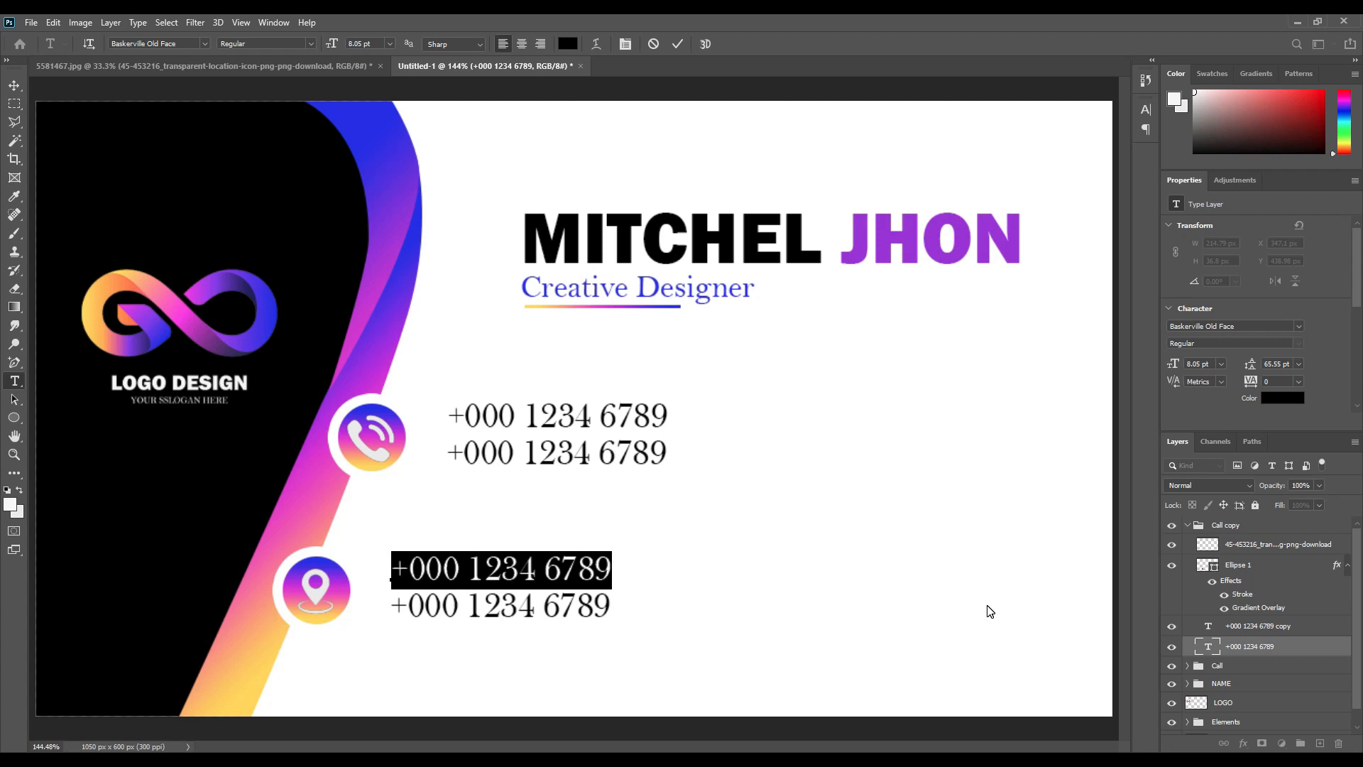
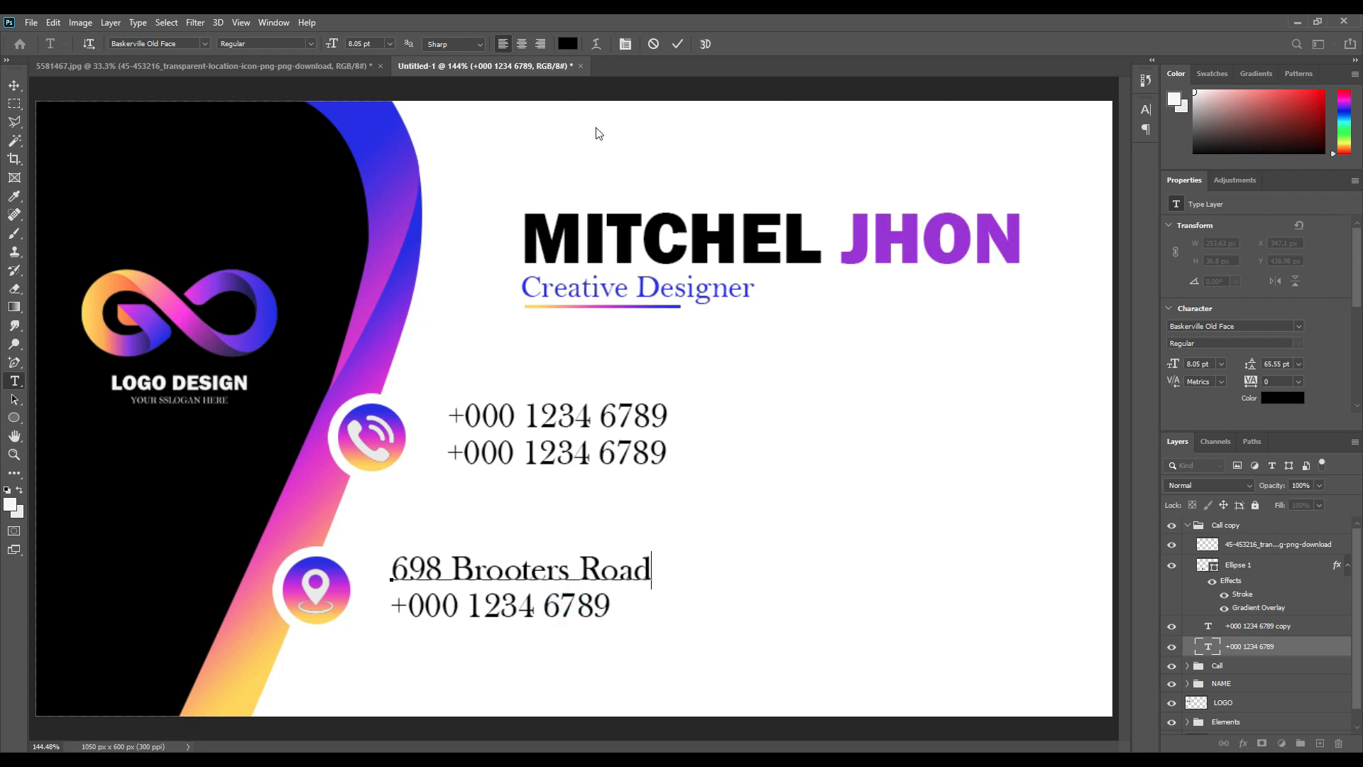
left_click(679, 46)
key("v")
Change the line beneath it to 'Columbus, OM 45689'.
double_click(513, 608)
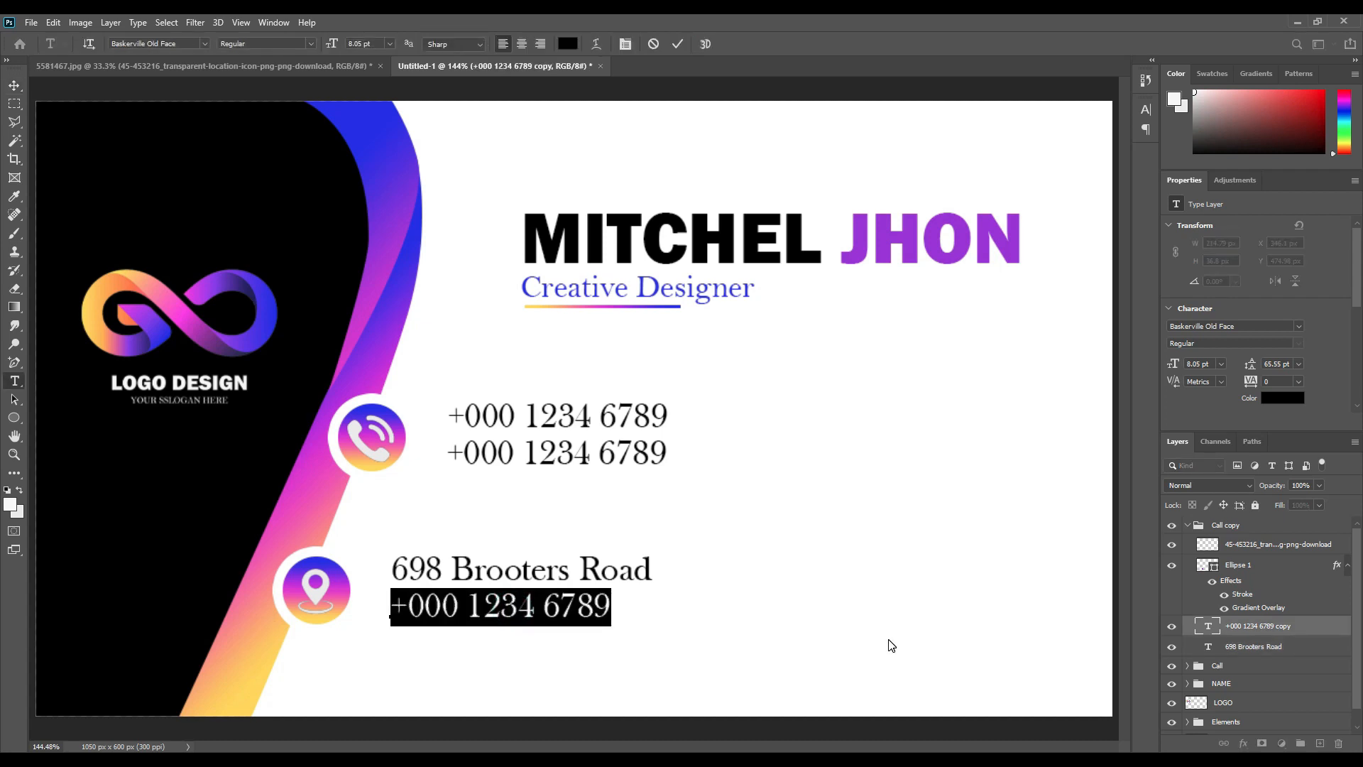
type("C")
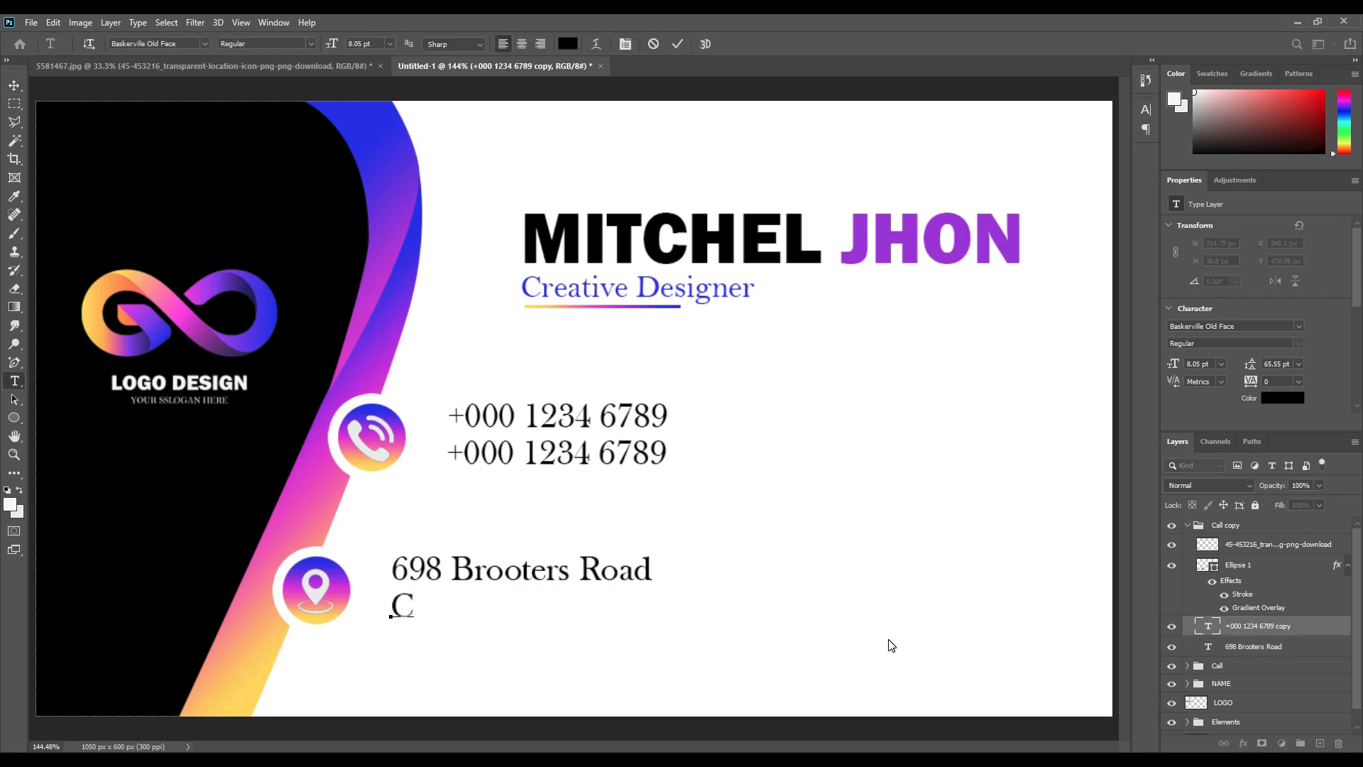
type("olumbus")
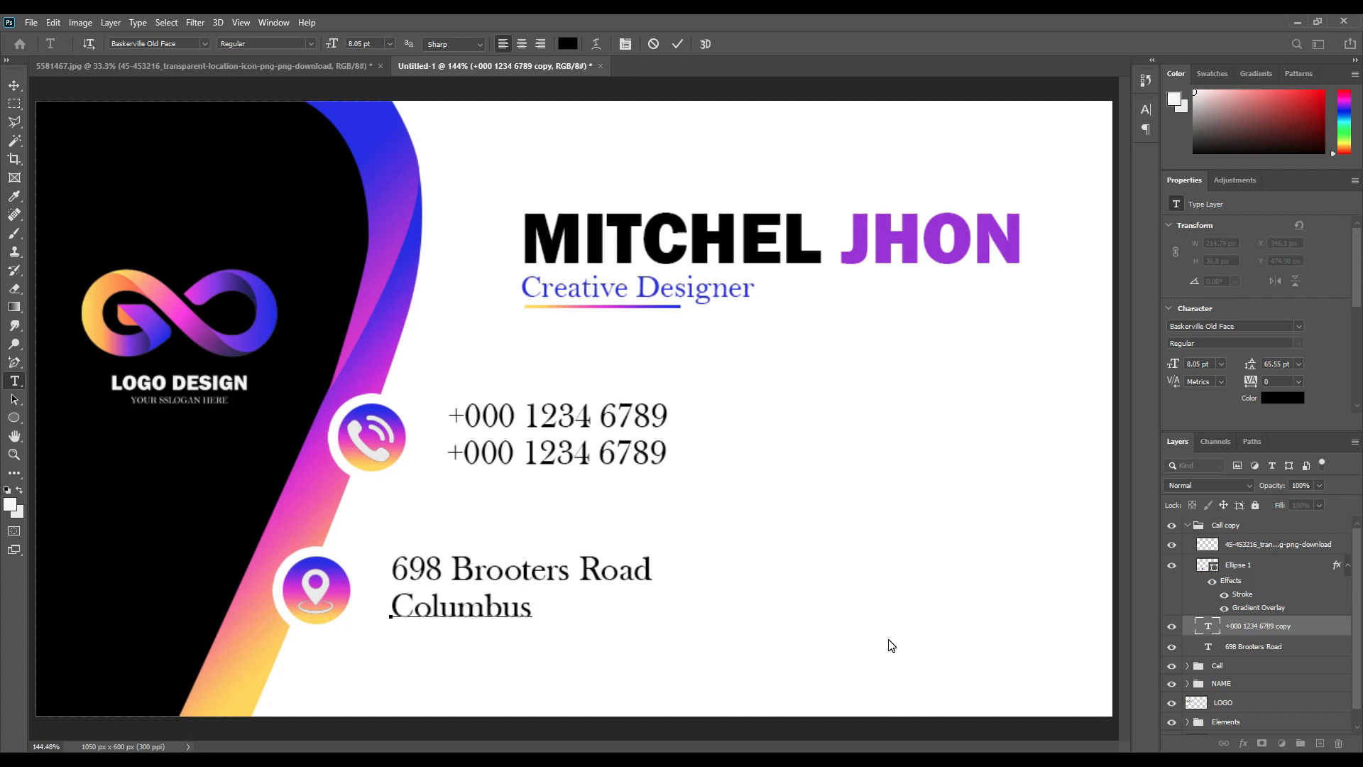
type(", OM 45689")
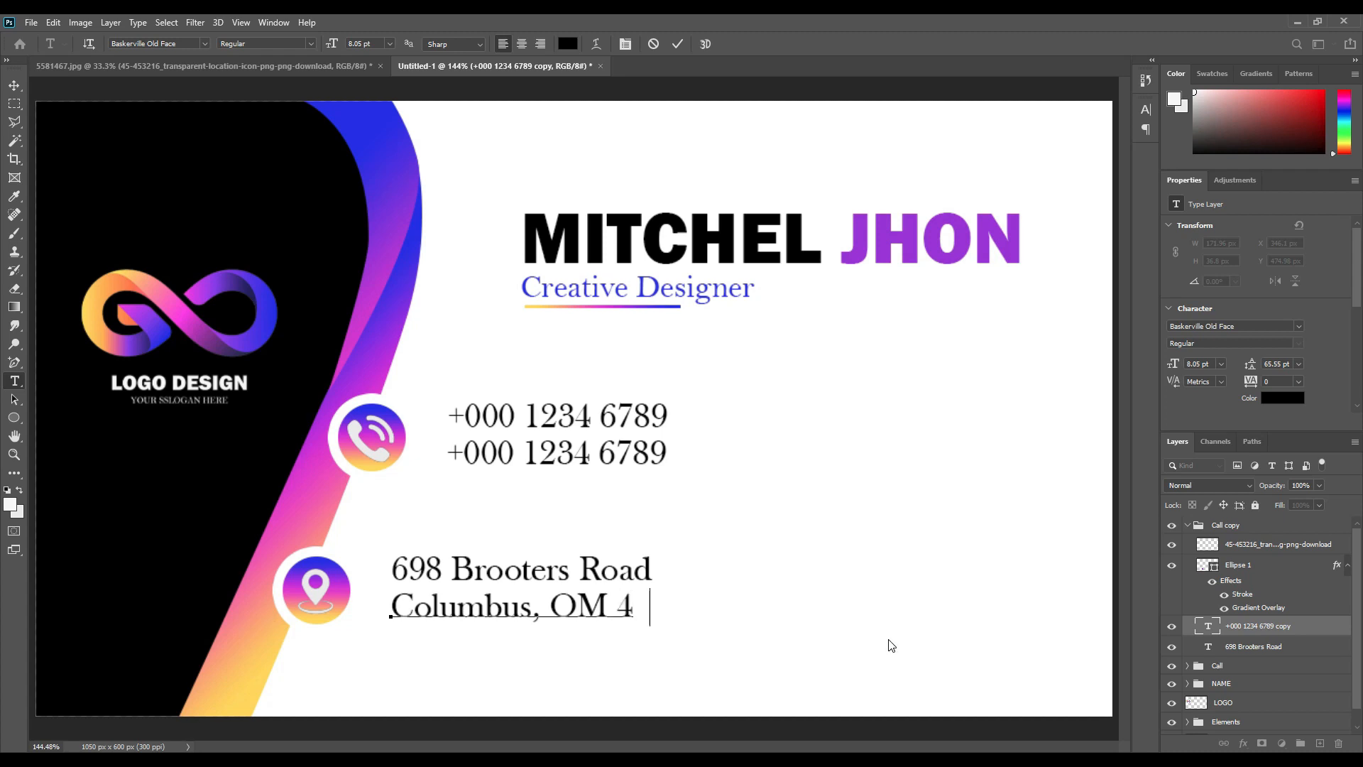
left_click(678, 45)
key("v")
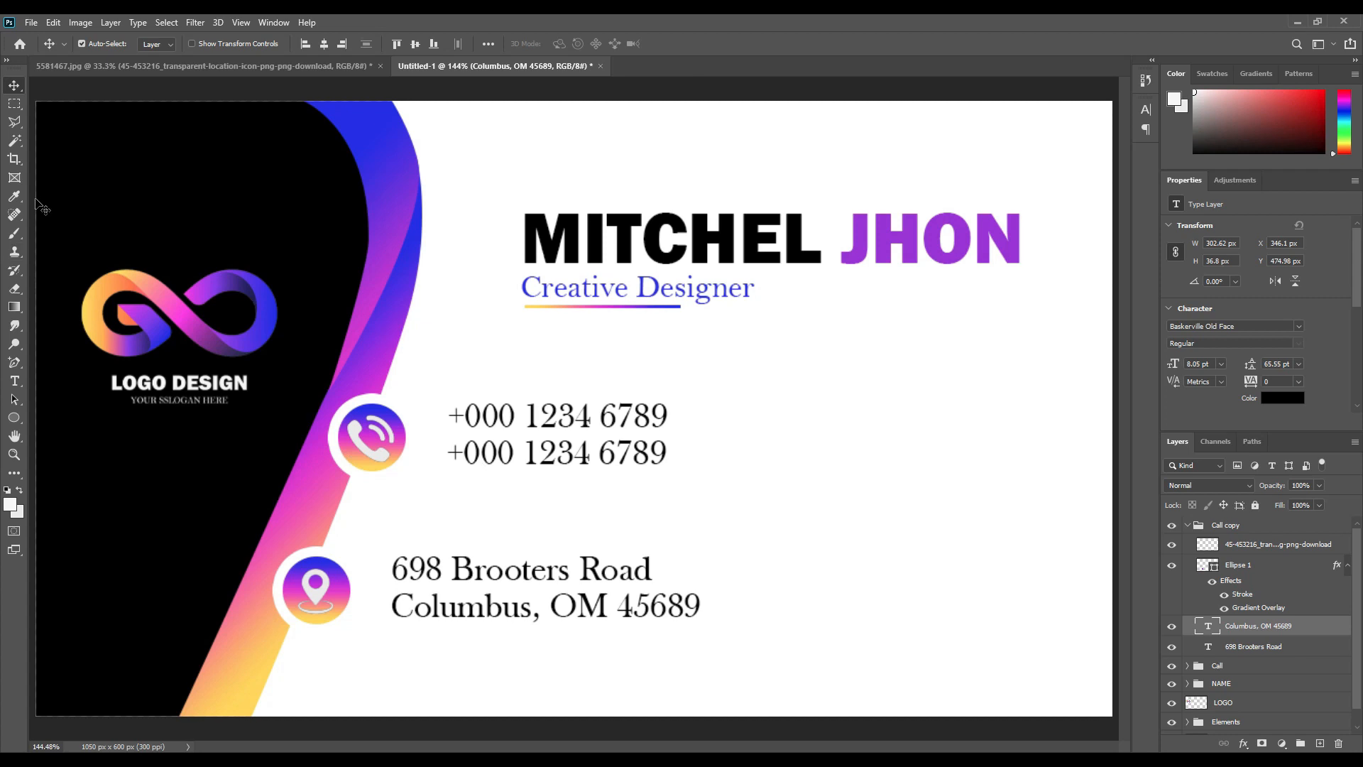
Rename the Call copy group to Location.
left_click(1186, 524)
left_click(1172, 525)
left_click(1171, 525)
double_click(1223, 525)
type("Lo")
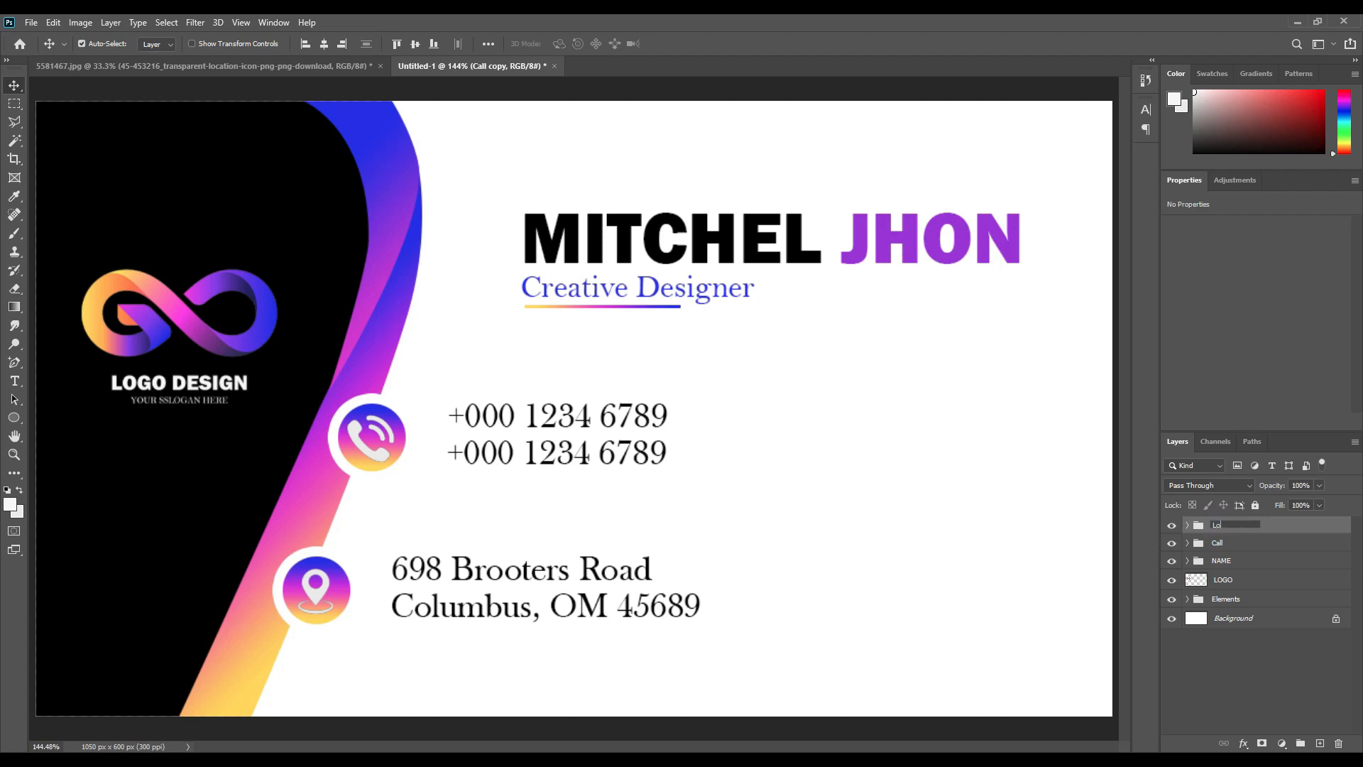
type("cation")
key("Return")
Move the Location row down to the card's bottom edge.
left_click(1222, 527)
key("ctrl+t")
left_click_drag(626, 610, 586, 672)
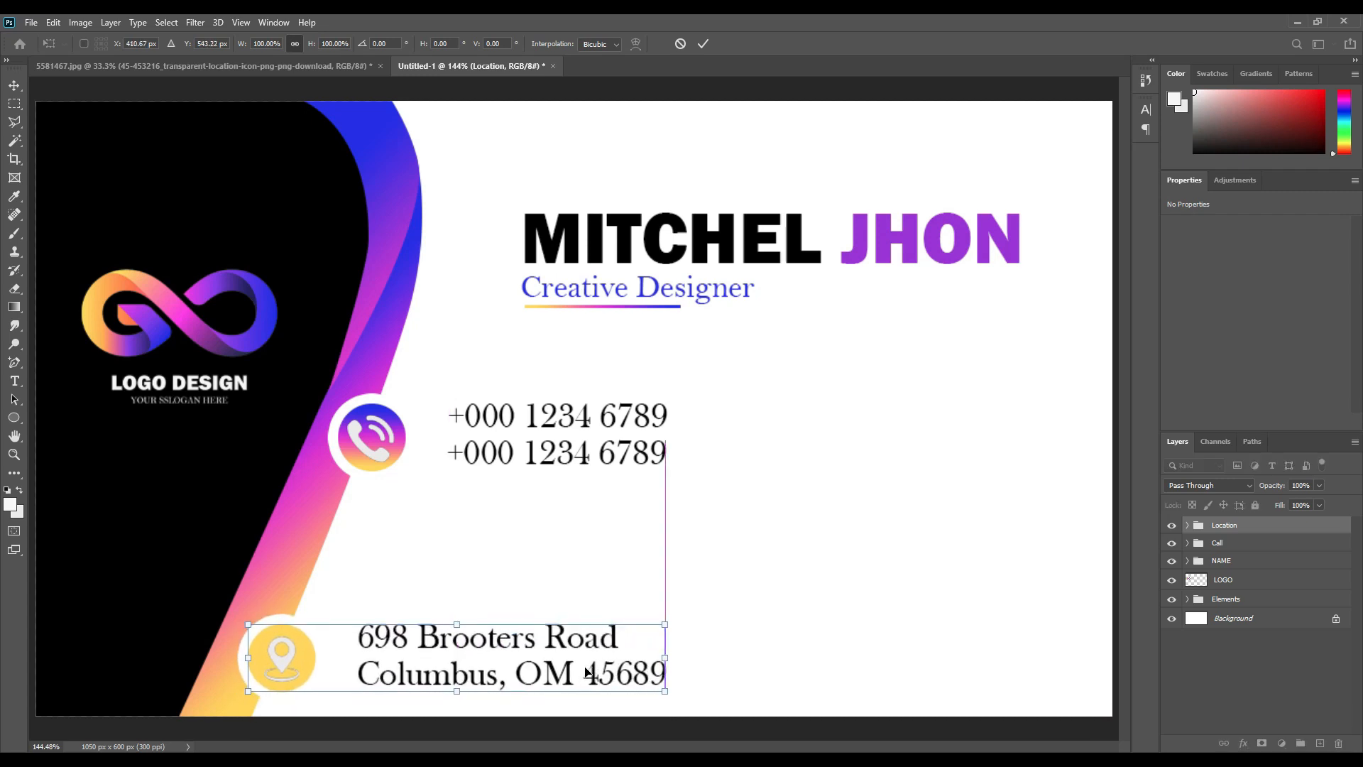
left_click(702, 44)
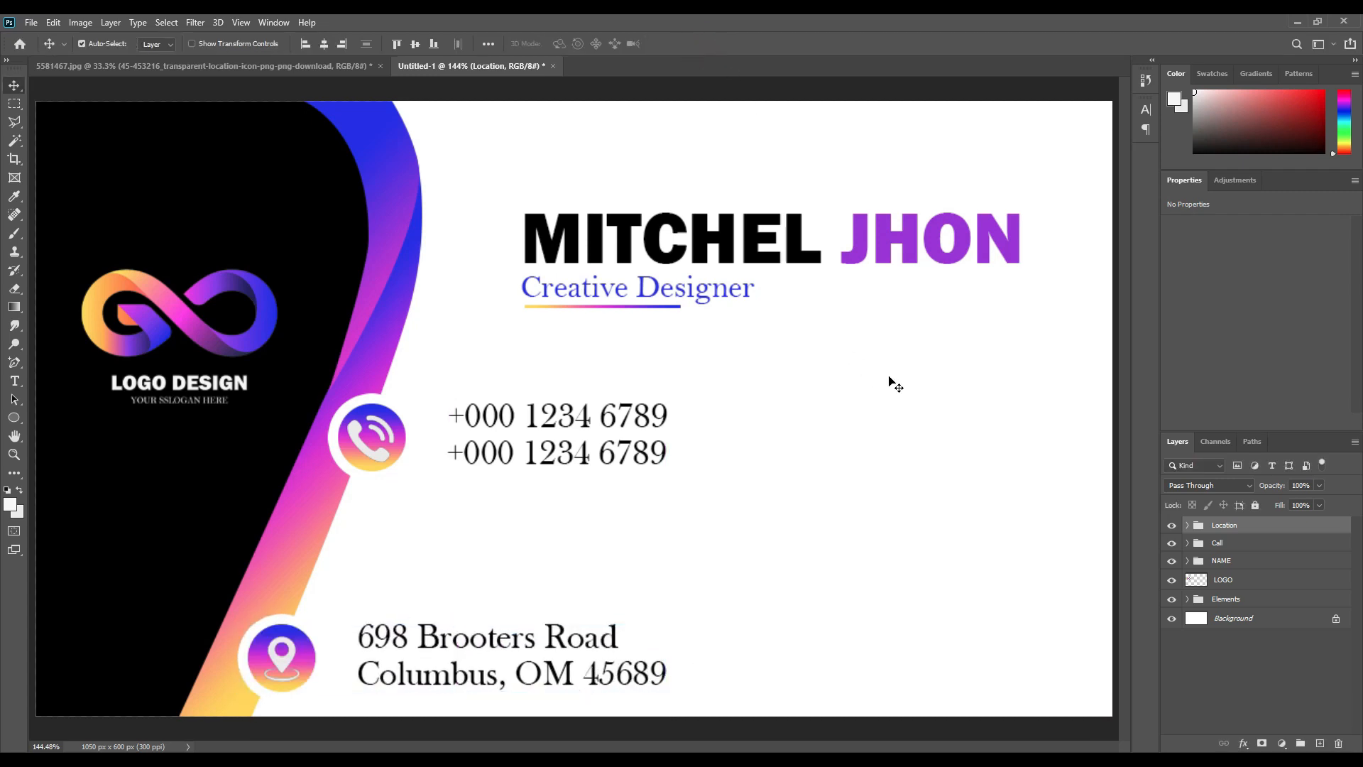
Duplicate the Location group and place the copy between the phone and address rows.
key("ctrl+j")
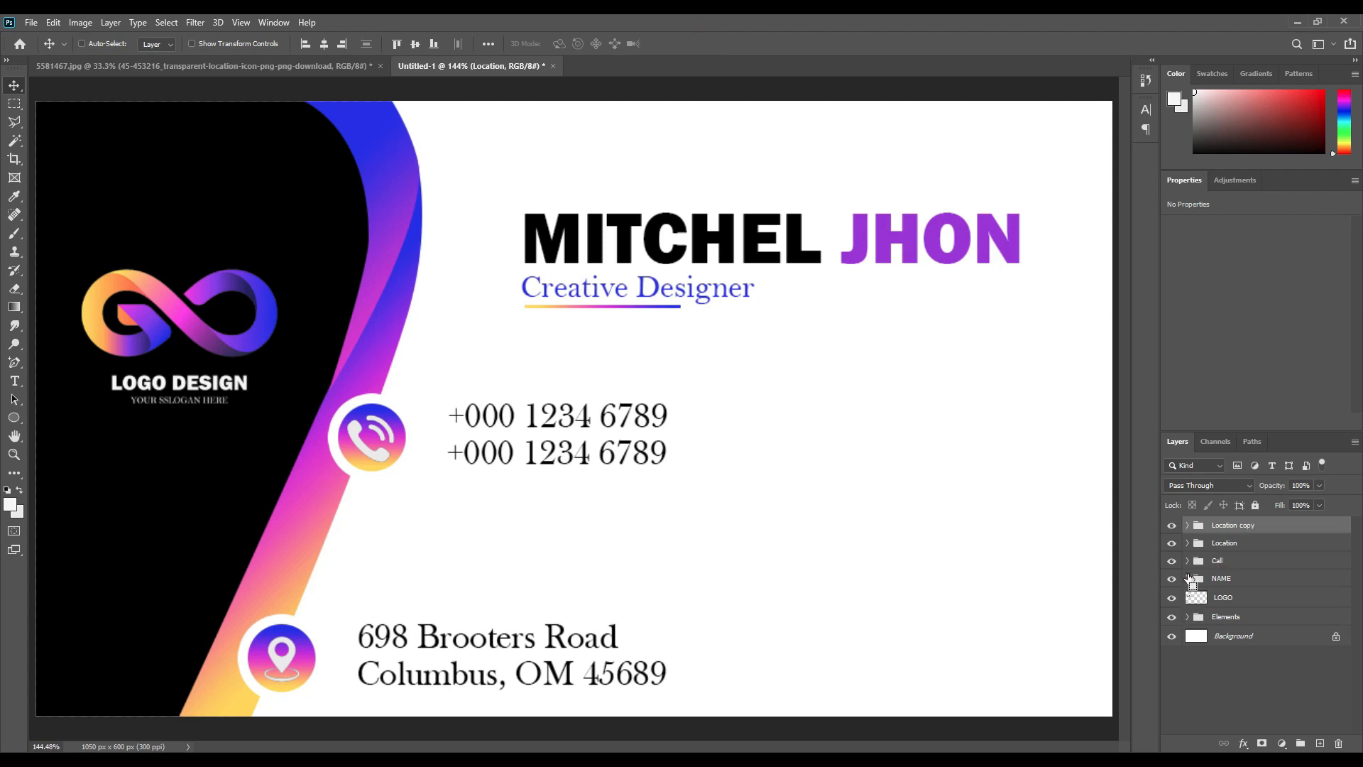
key("ctrl+t")
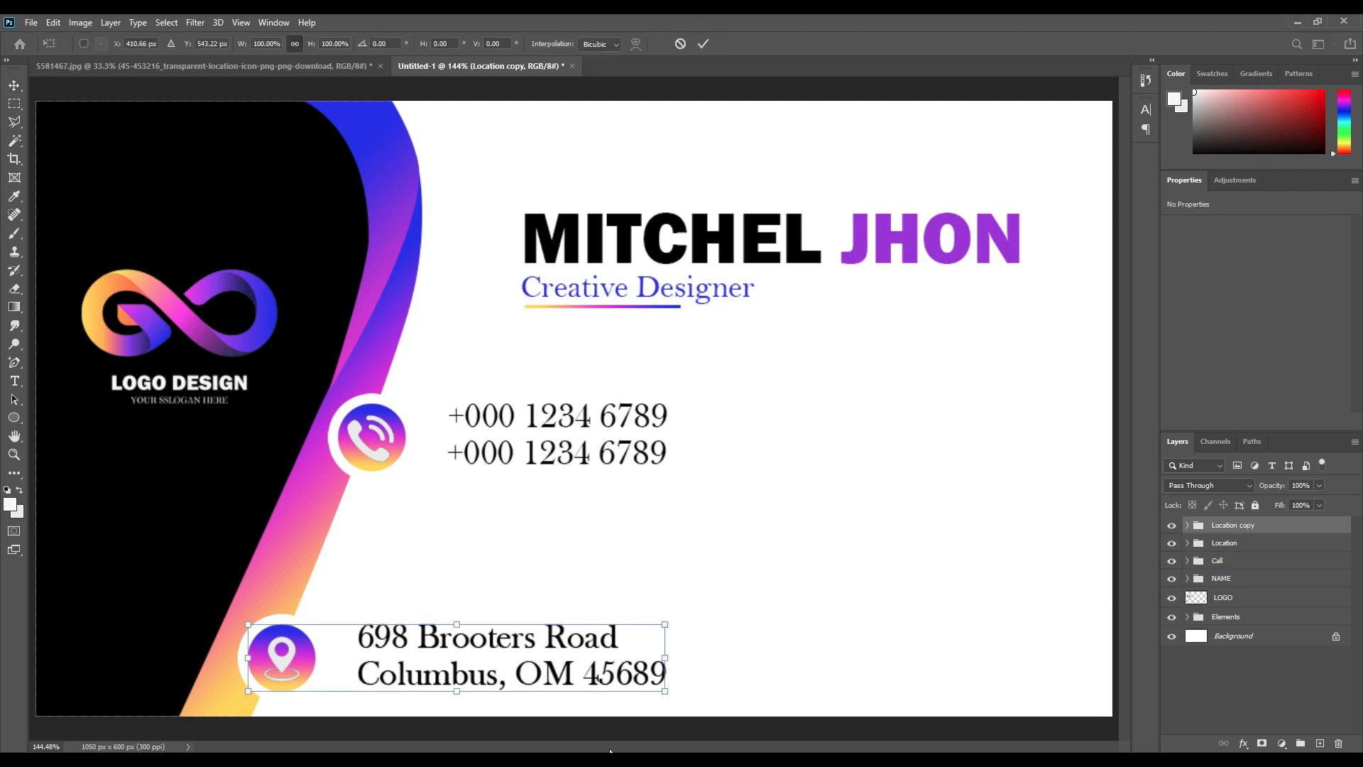
left_click_drag(527, 674, 575, 563)
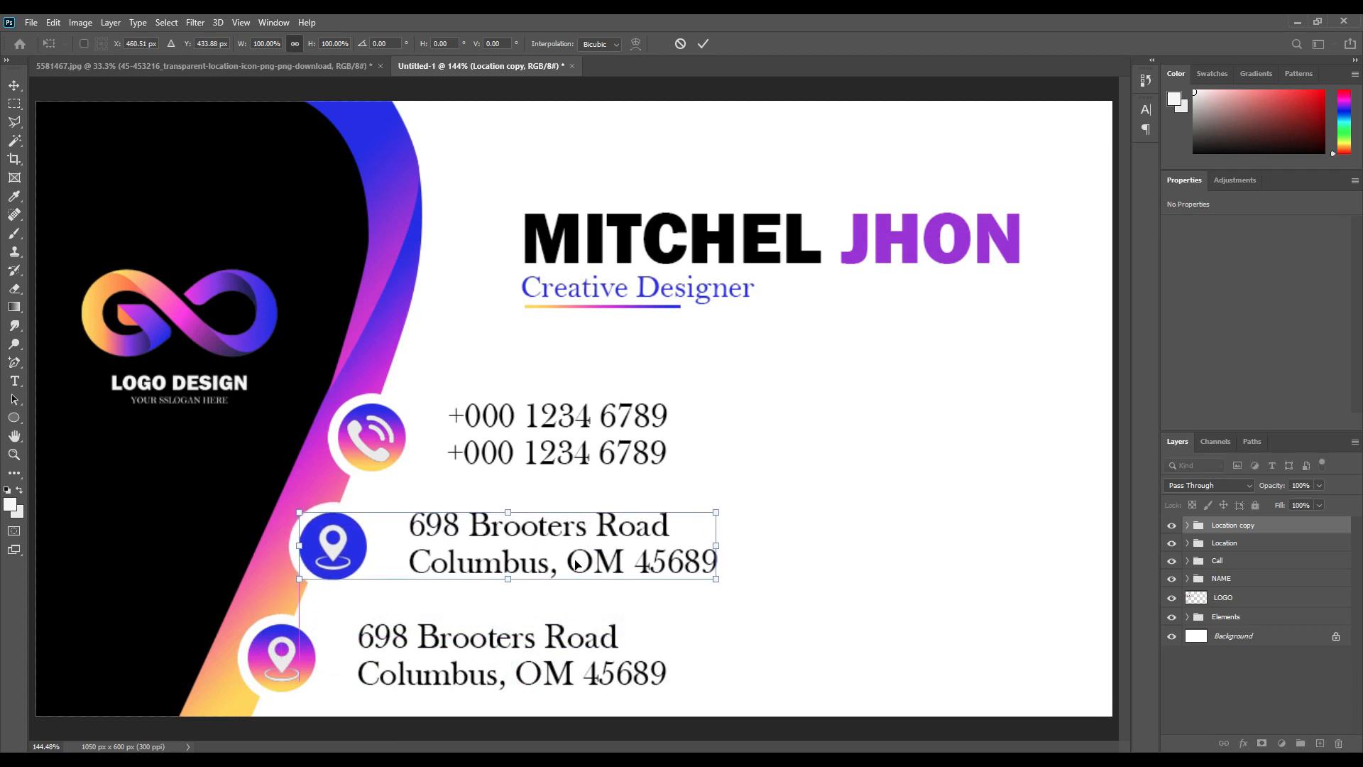
left_click(703, 43)
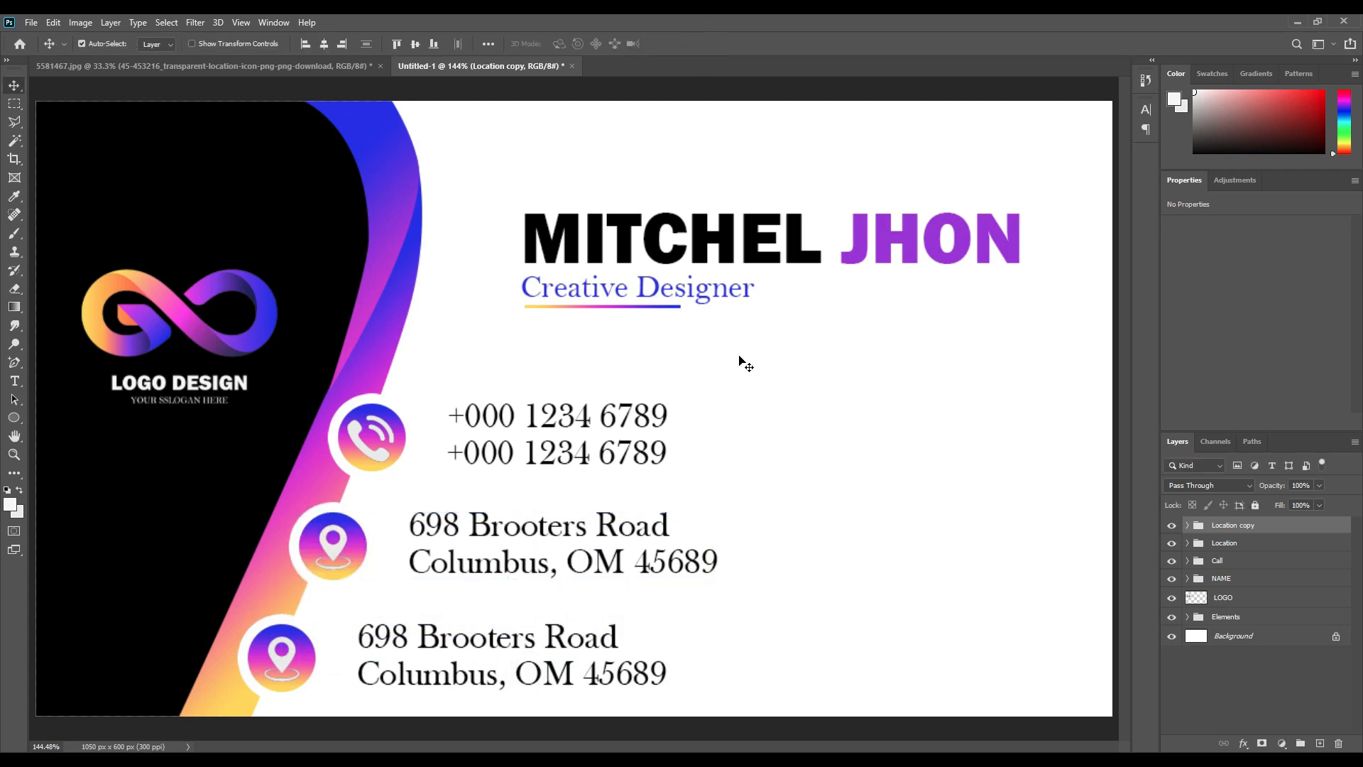
left_click(817, 490)
Replace the middle row's pin with the globe icon from the icons document.
left_click(343, 559)
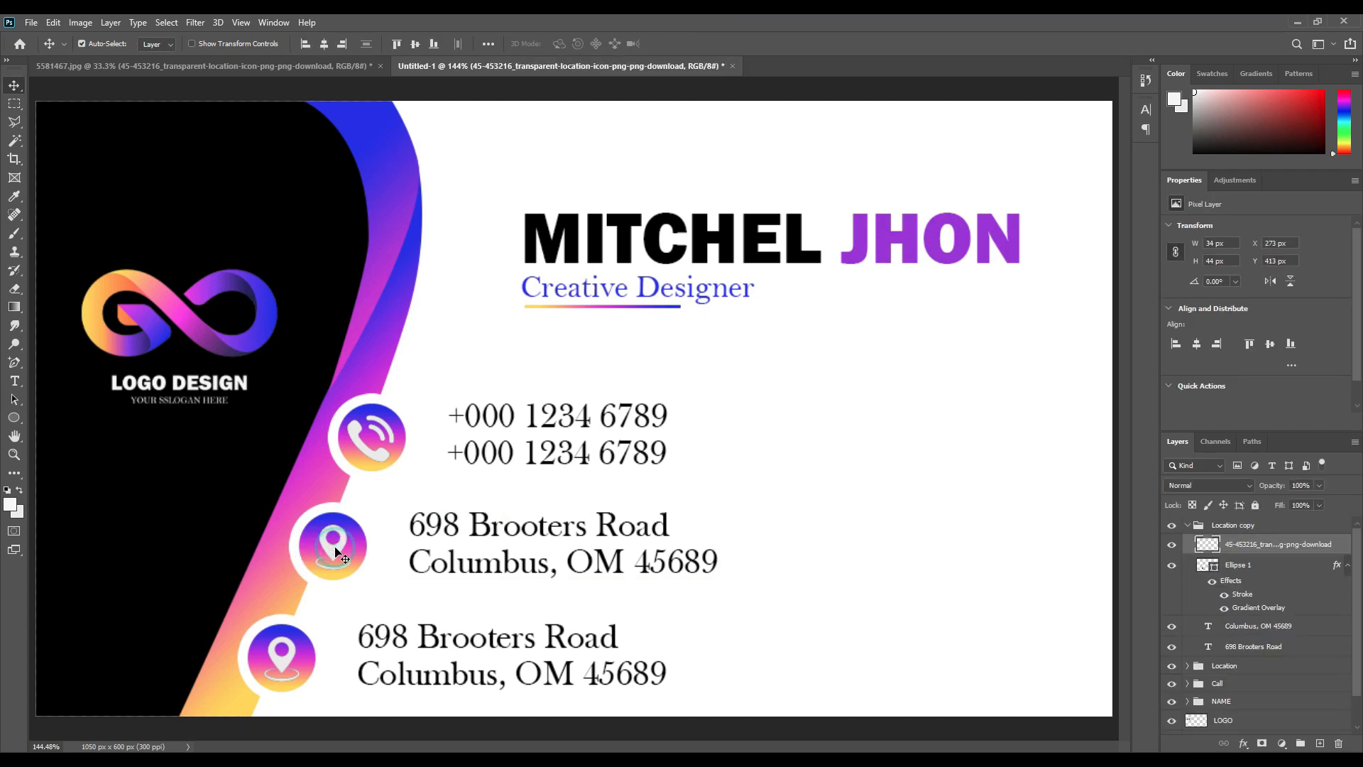
key("Delete")
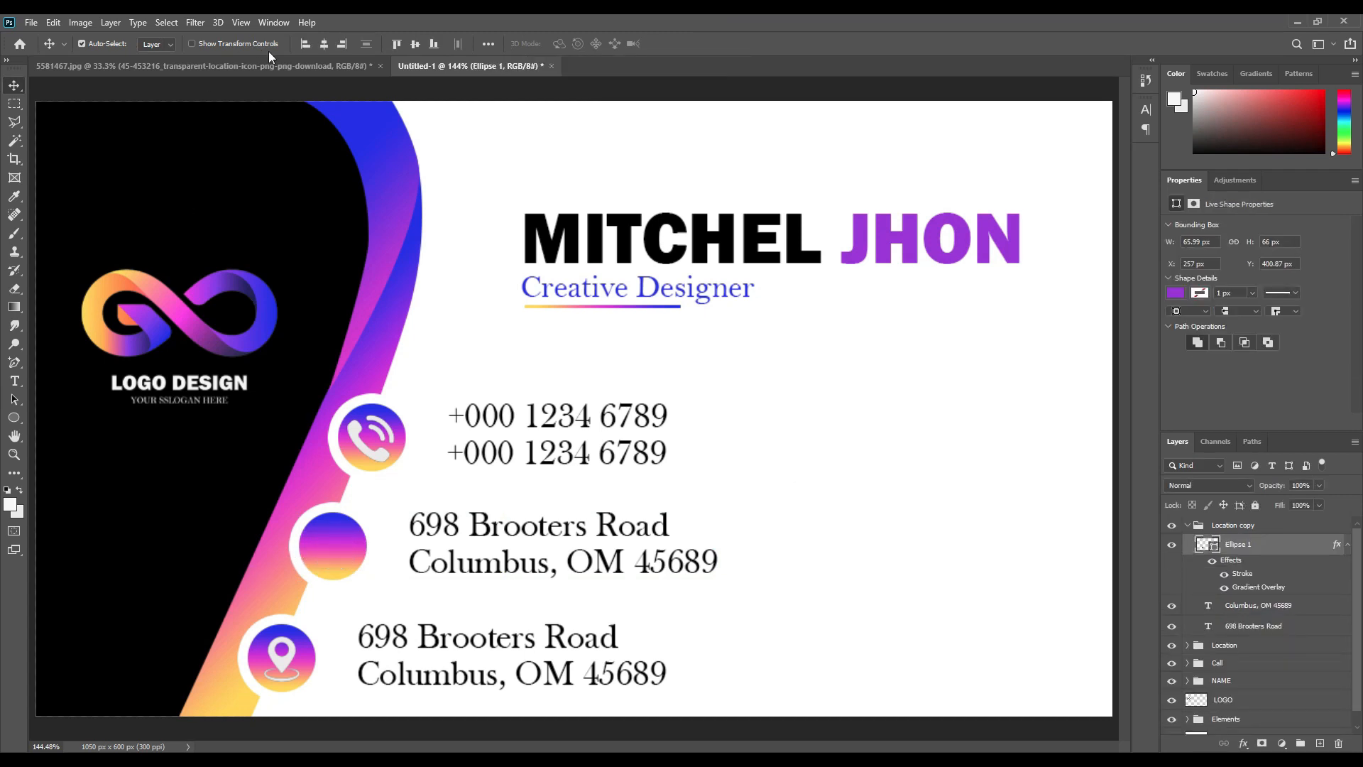
left_click(301, 65)
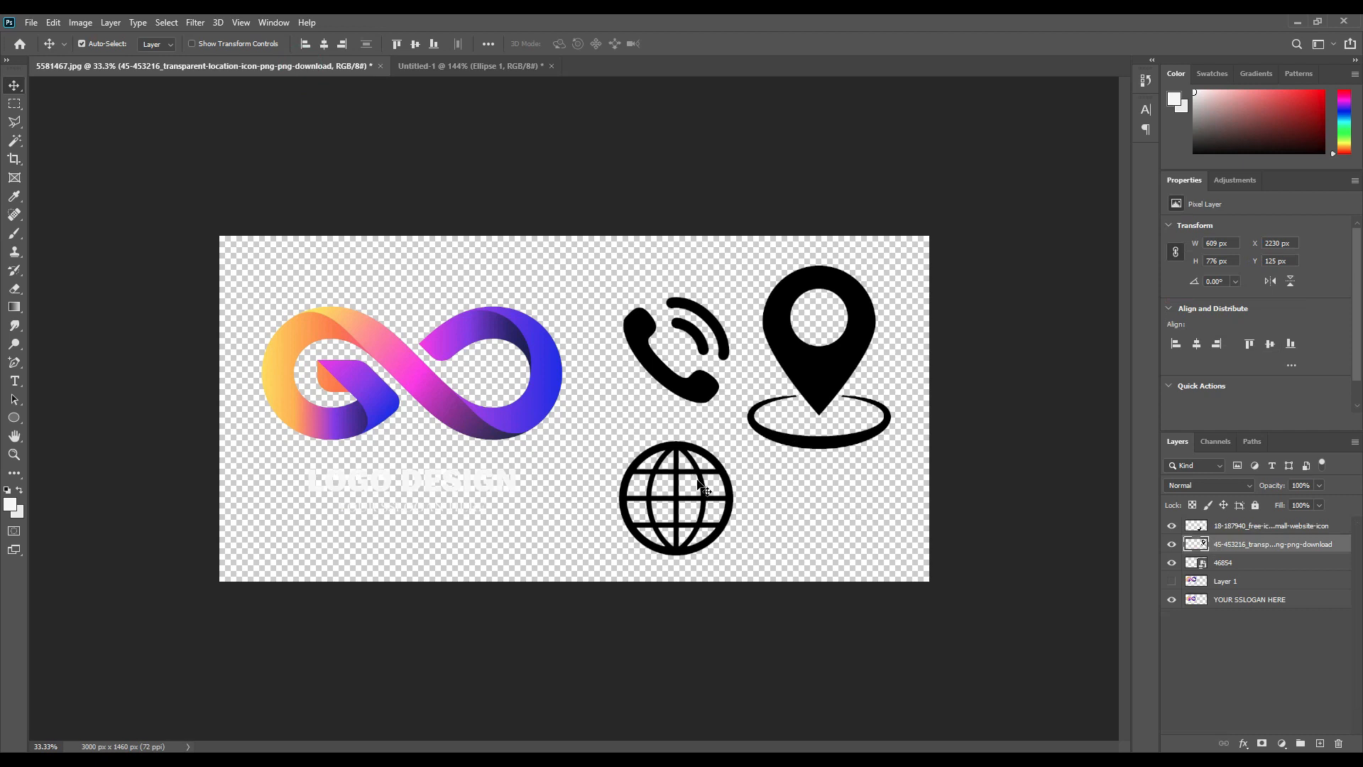
left_click(714, 462)
left_click_drag(1217, 534, 341, 557)
Shrink the globe into the middle circle and fill it white.
key("ctrl+t")
left_click_drag(612, 559, 333, 546)
left_click(703, 44)
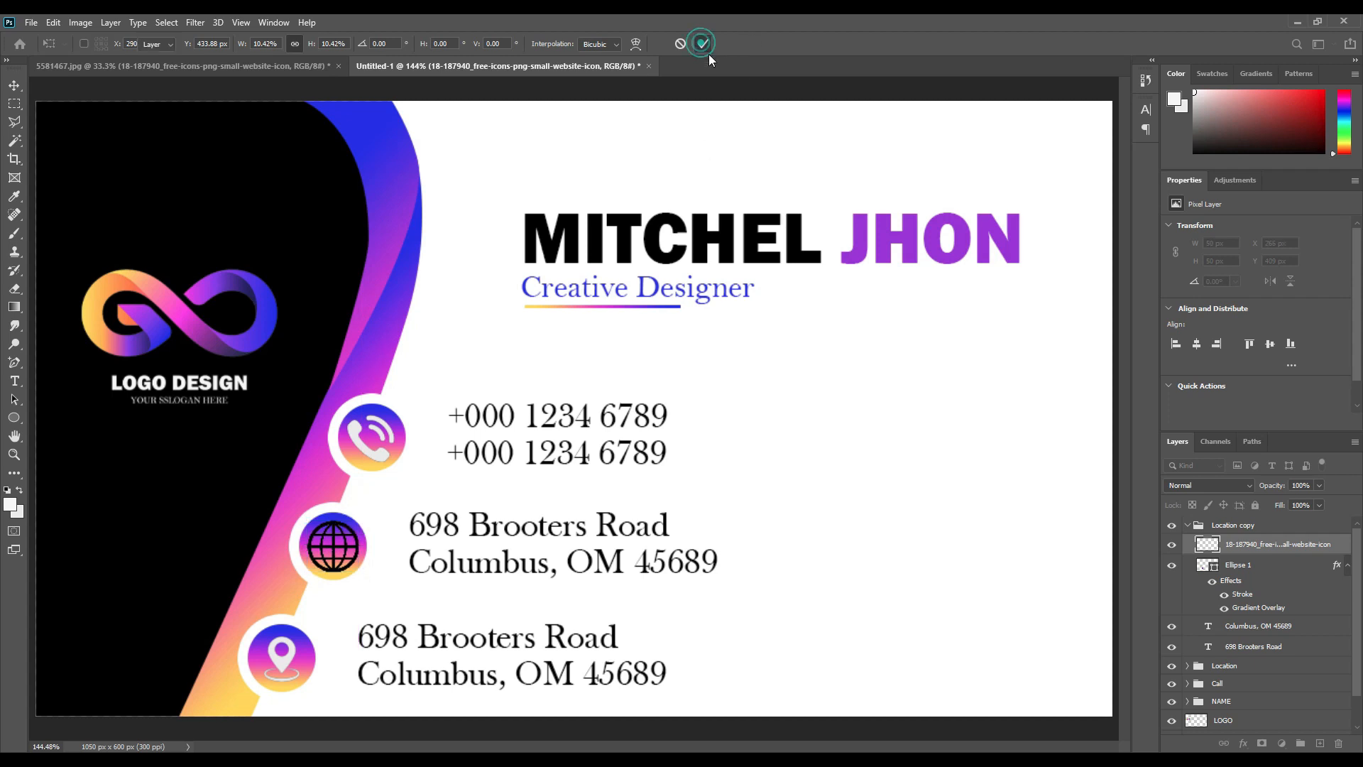
left_click(1211, 544, "ctrl")
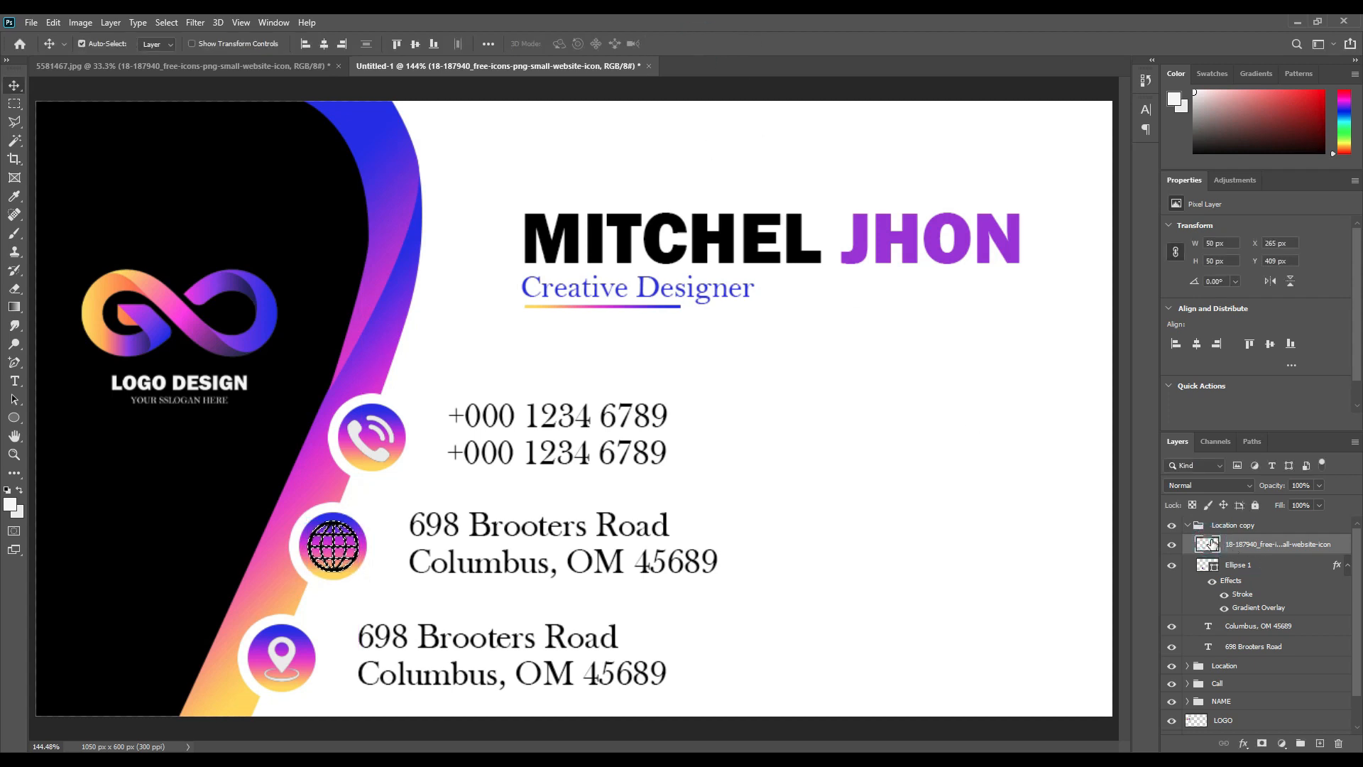
key("ctrl+d")
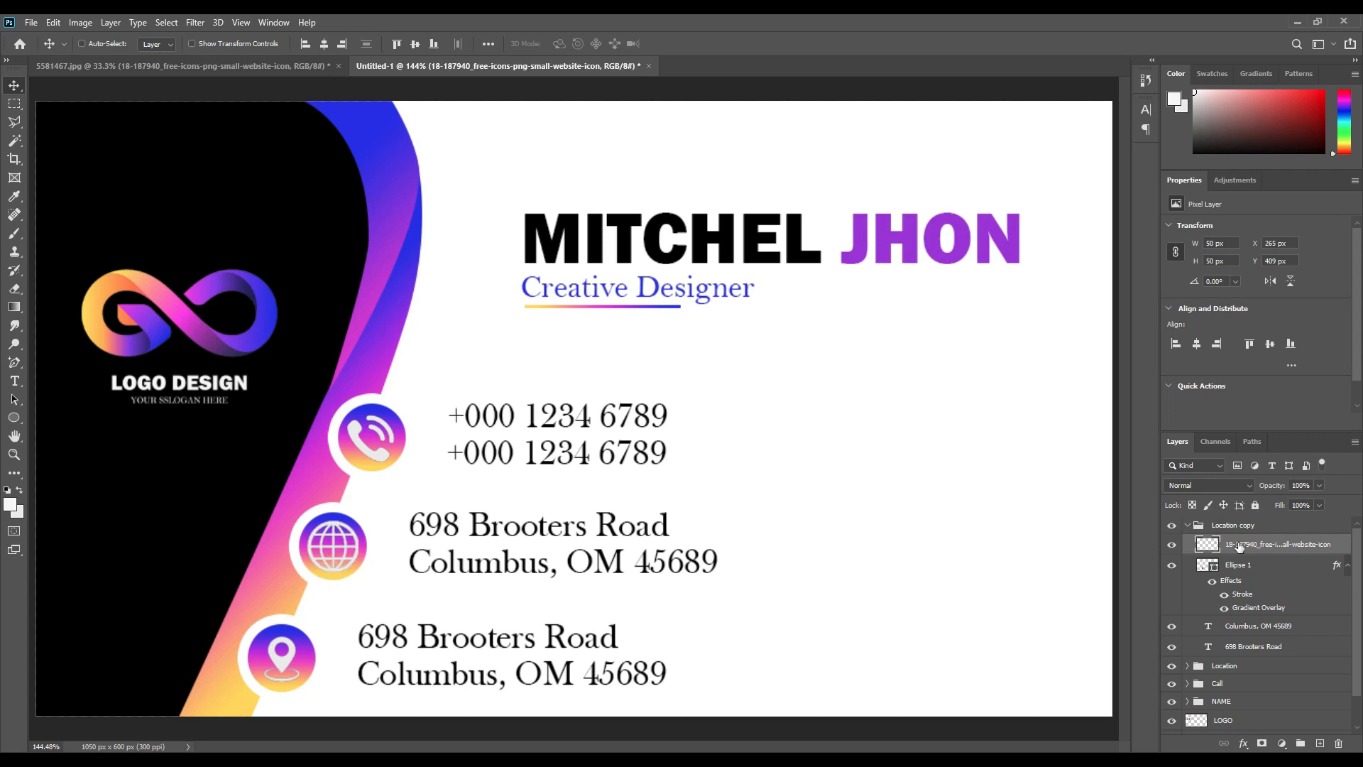
Change the globe row's upper line to 'urwebsitename.com'.
left_click(524, 527)
double_click(524, 527)
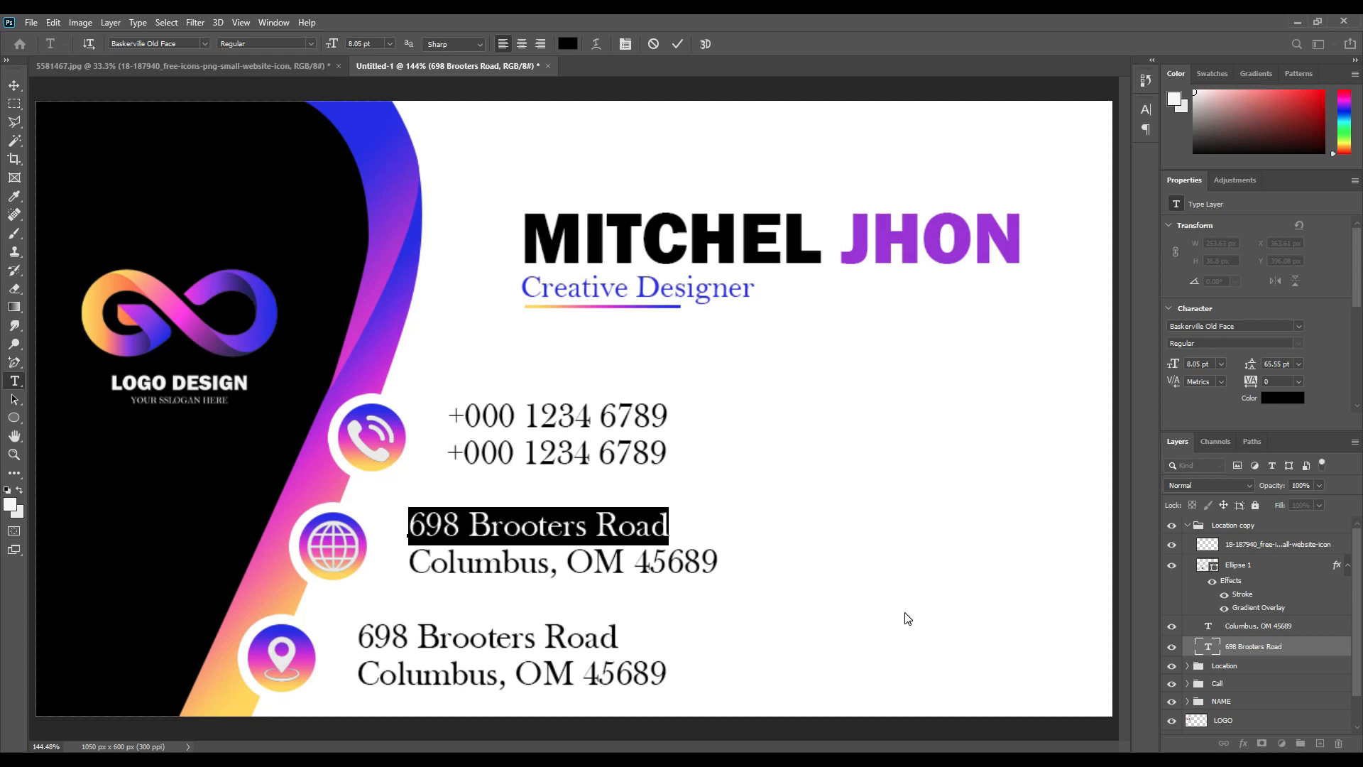
type("ure")
key("BackSpace")
type("website")
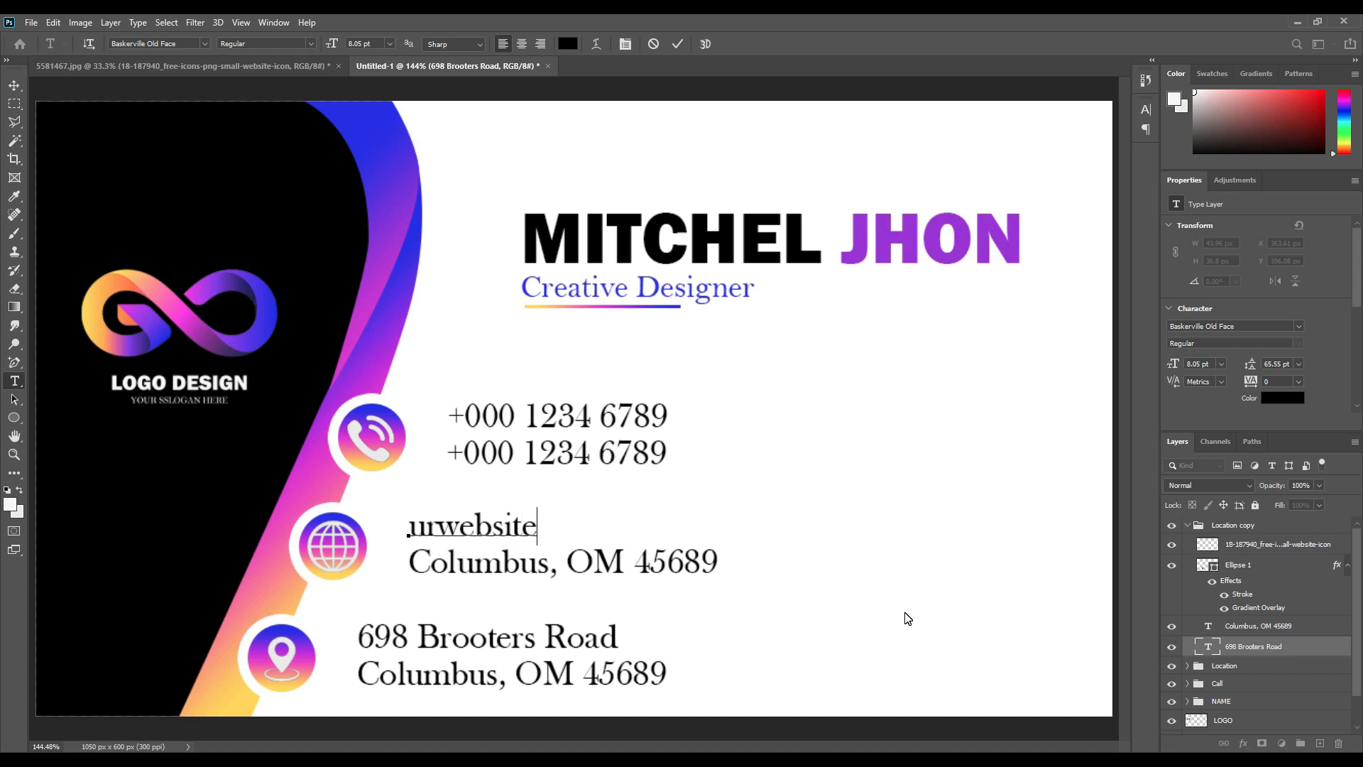
type("name")
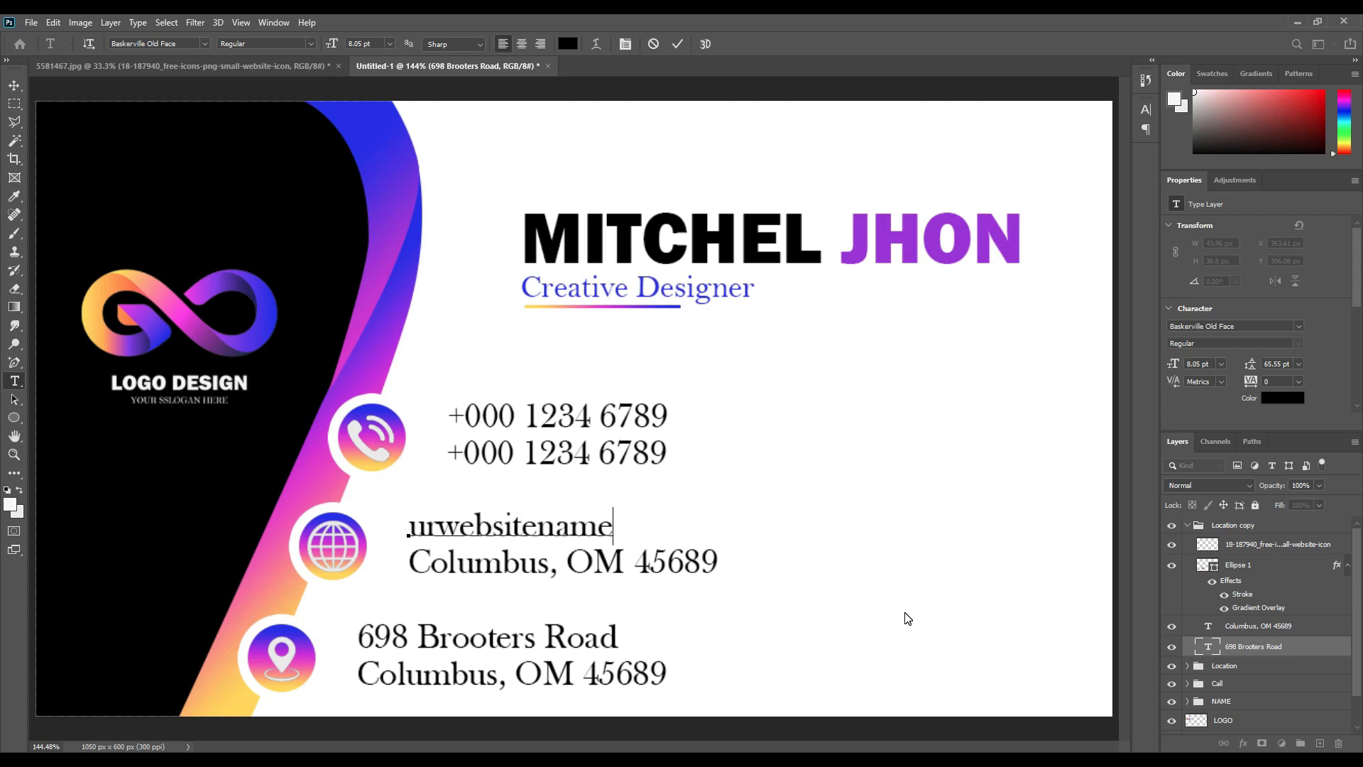
type(".com")
left_click(654, 561)
left_click(671, 44)
key("v")
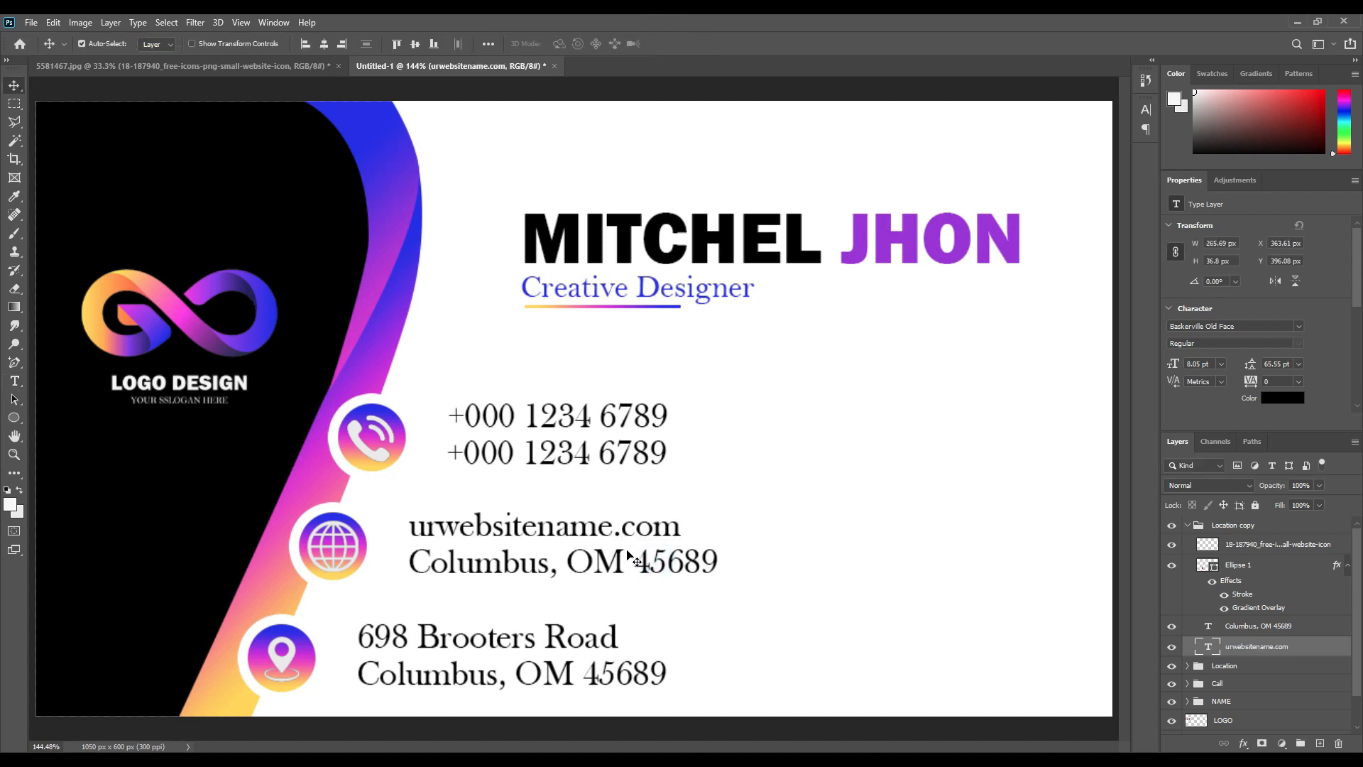
Change the line beneath to a sample gmail e-mail address.
left_click(615, 559)
double_click(615, 559)
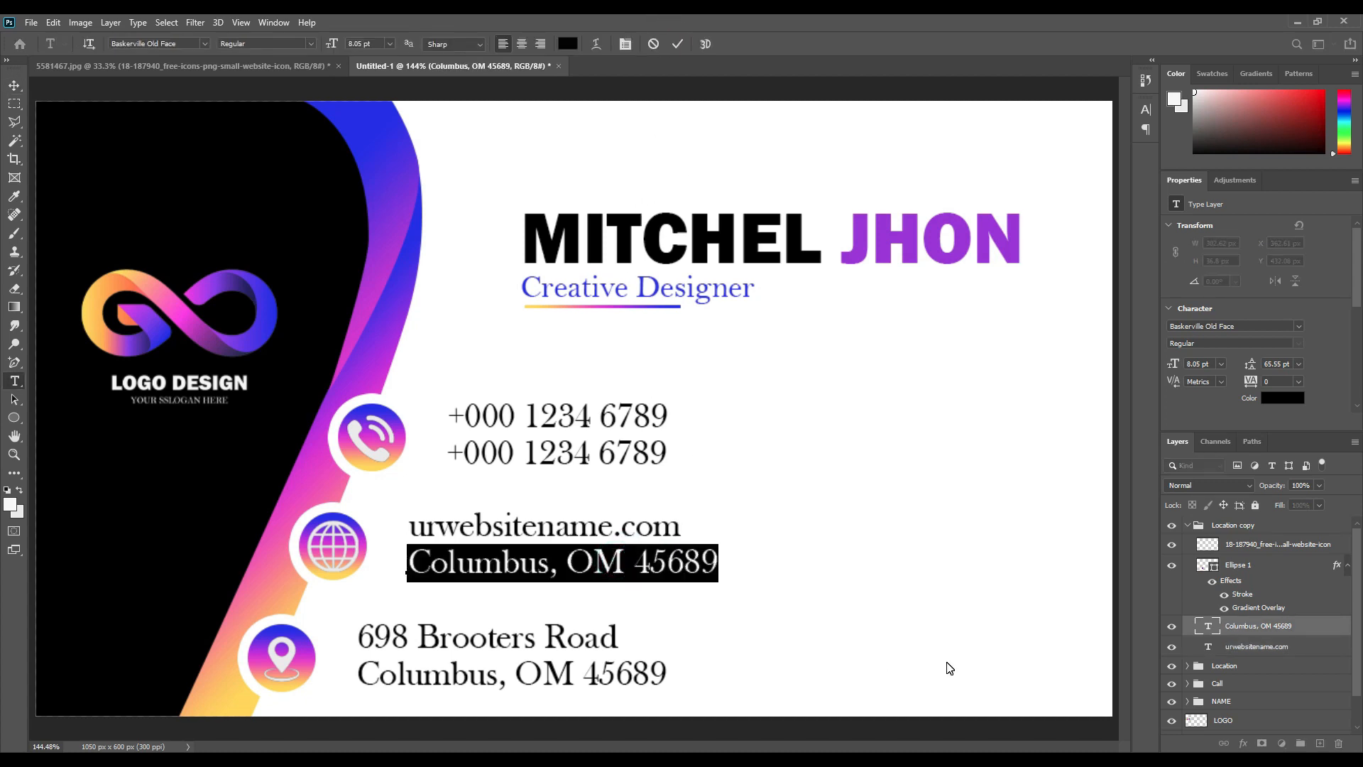
type("urwebs")
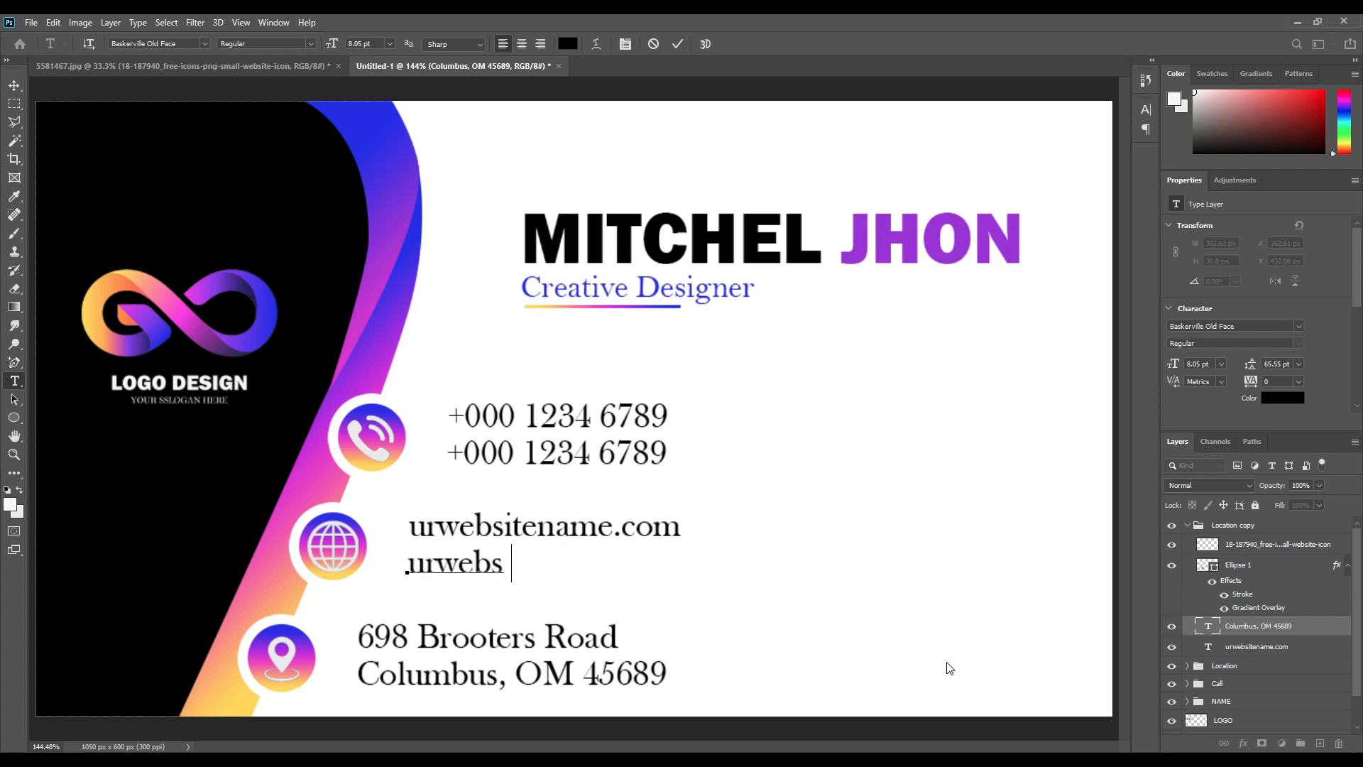
key("BackSpace")
type("ite@gmail.com")
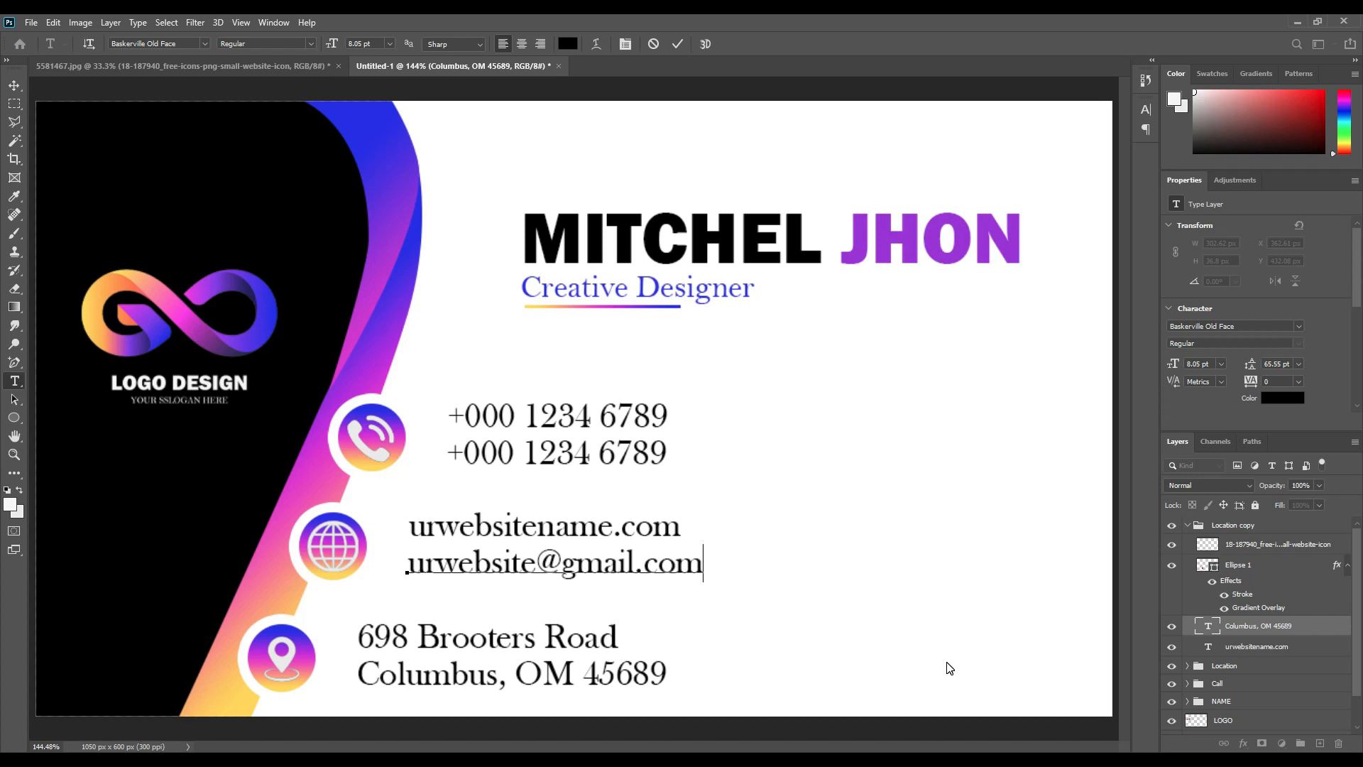
left_click(678, 44)
key("v")
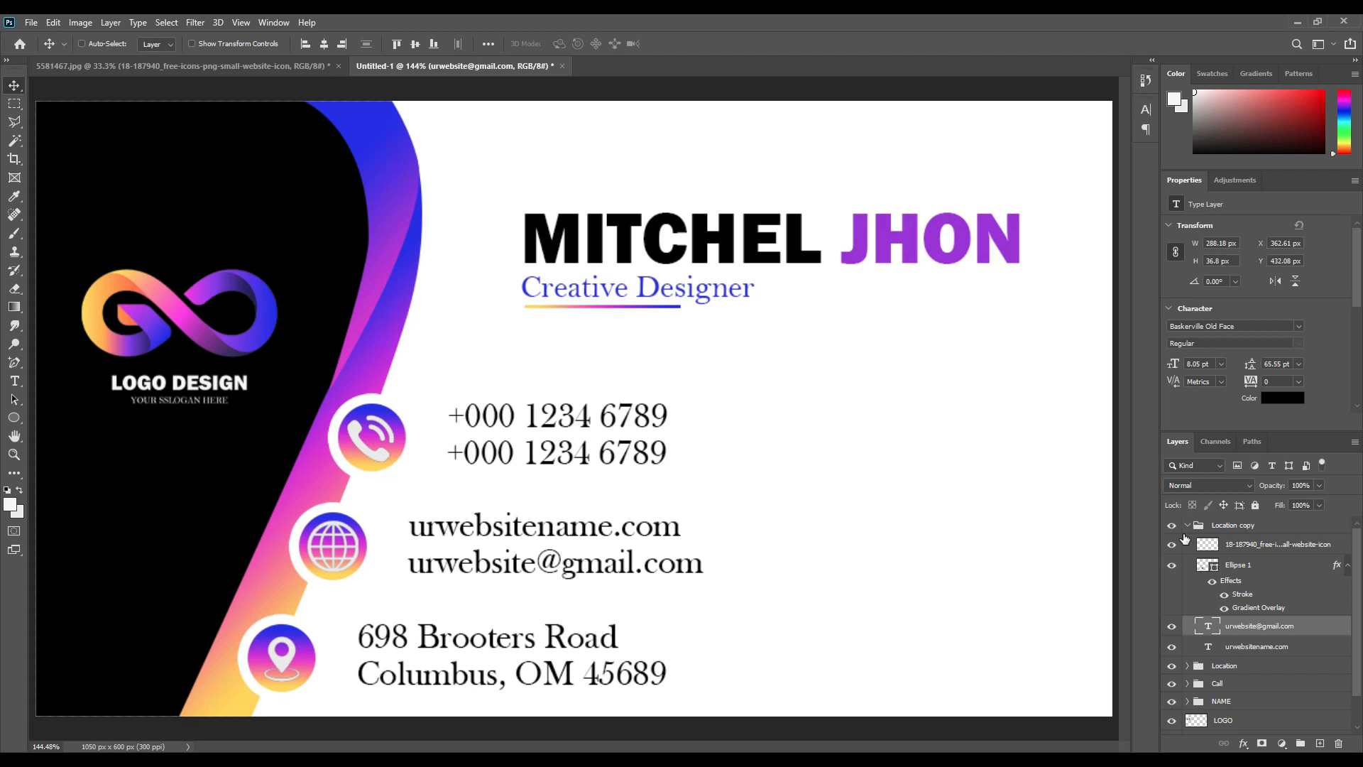
Zoom the view out to 66.67% to show the whole business card.
key("ctrl+minus")
key("ctrl+minus")
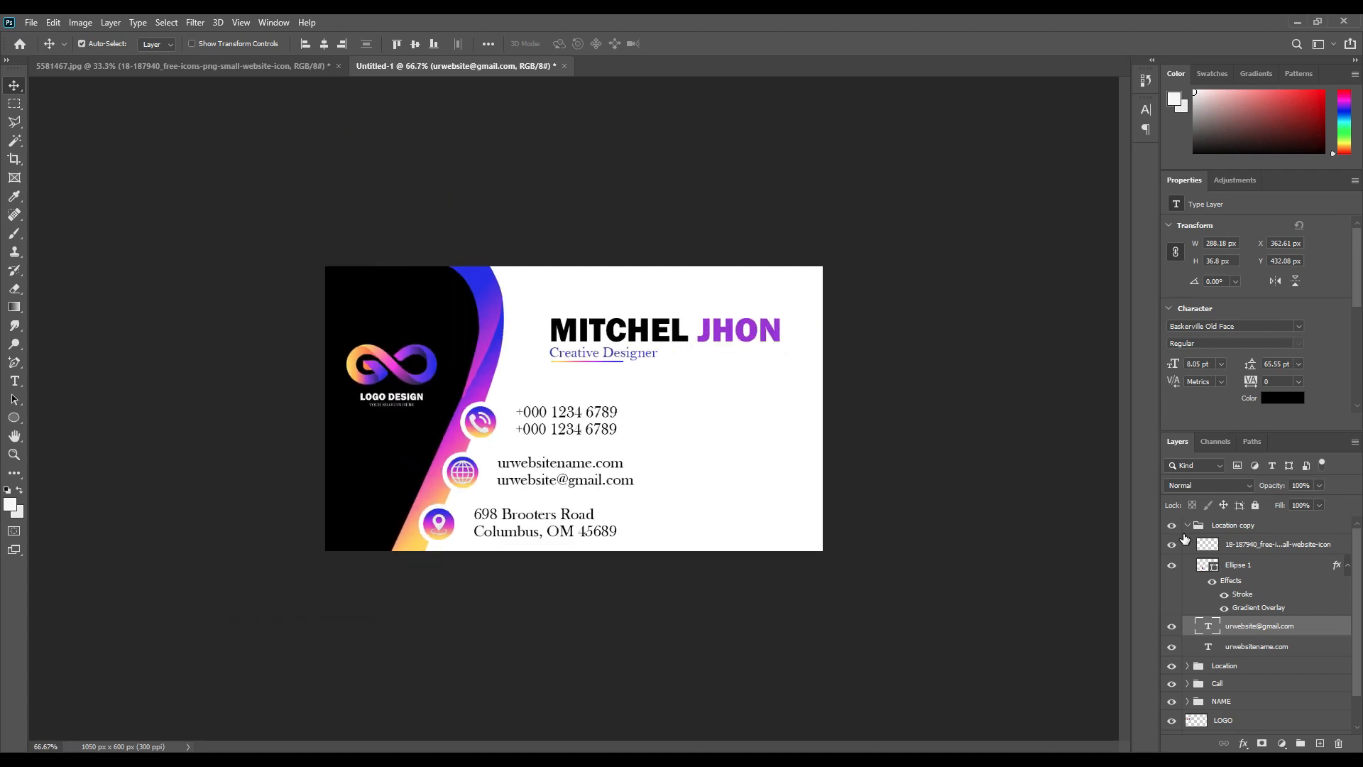